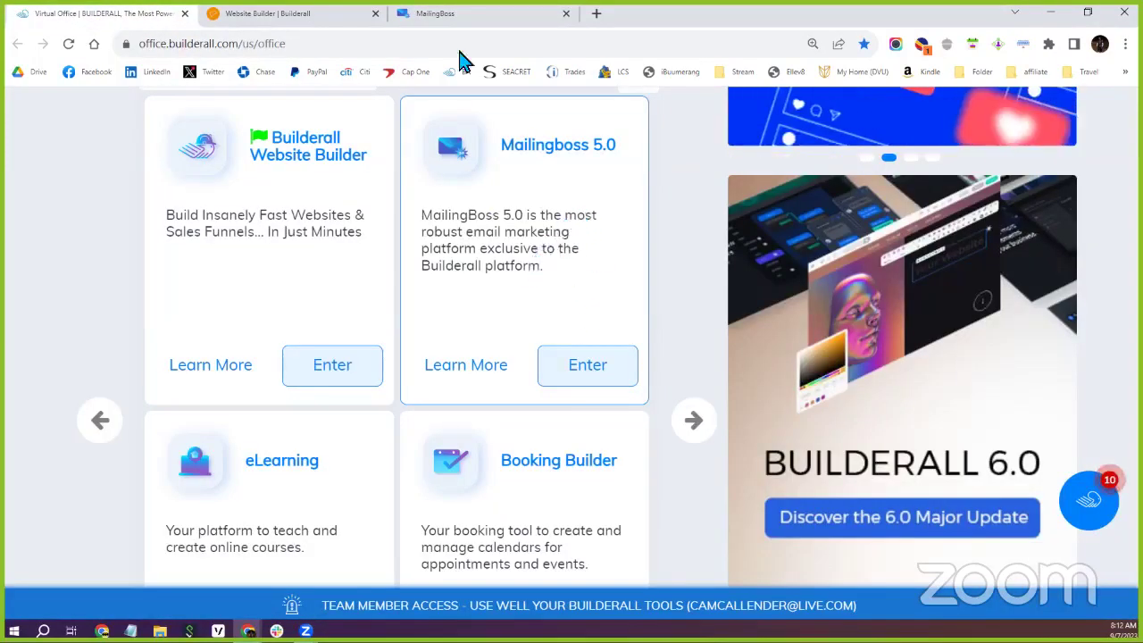
Step: Check the MailingBoss tab, then return to the virtual office and look over the tools on page 5
left_click(460, 22)
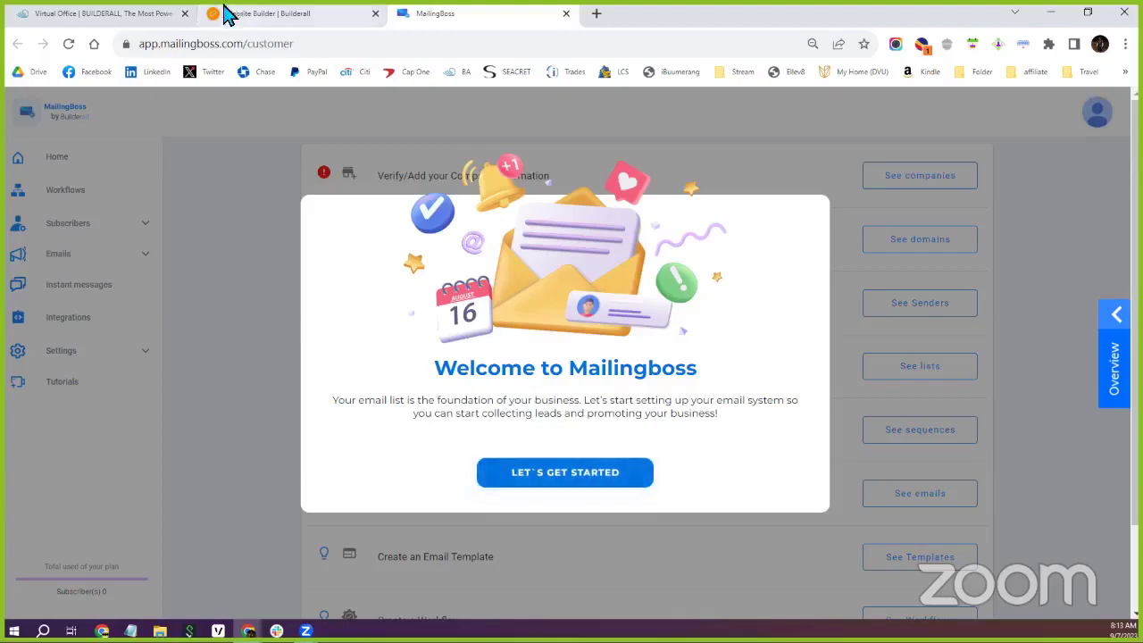
left_click(134, 18)
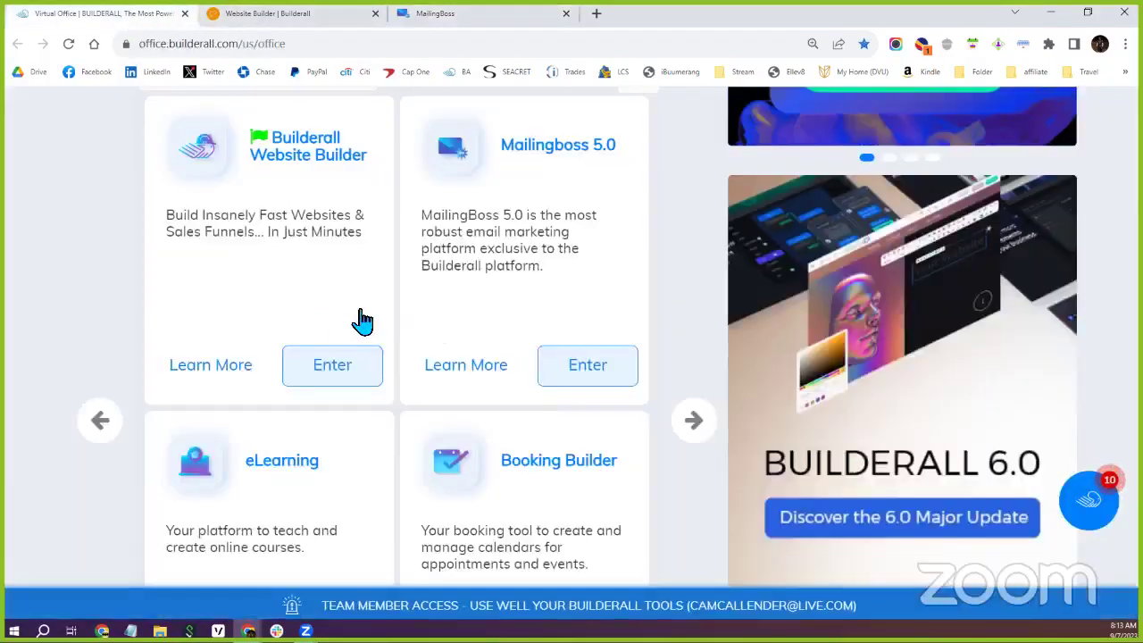
scroll(384, 268, "down", 2)
scroll(383, 274, "down", 1)
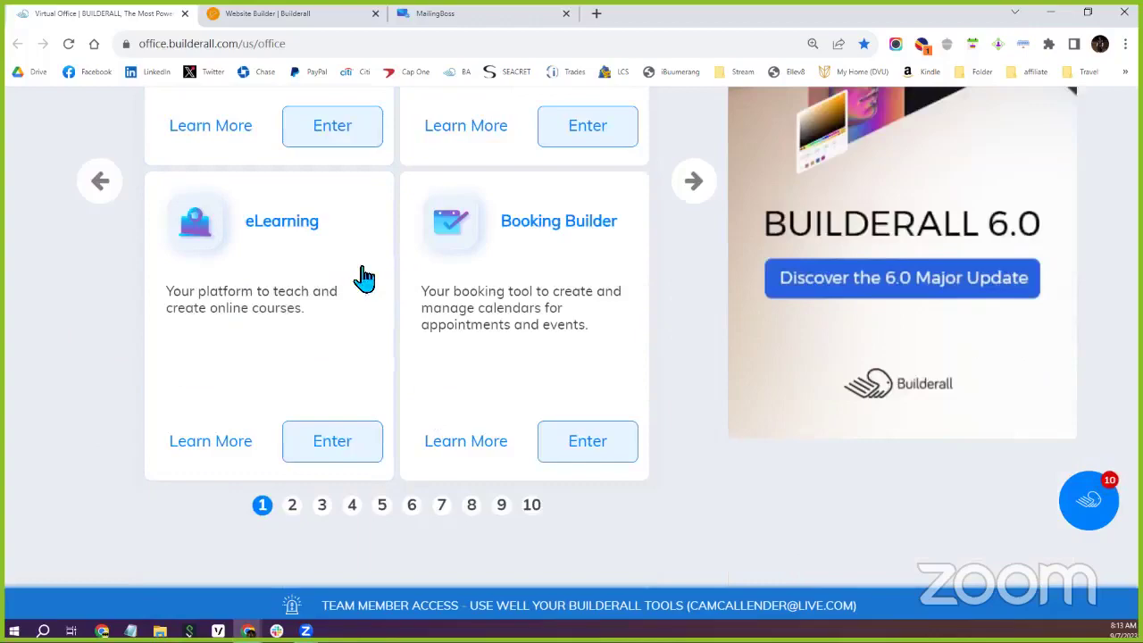
left_click(384, 507)
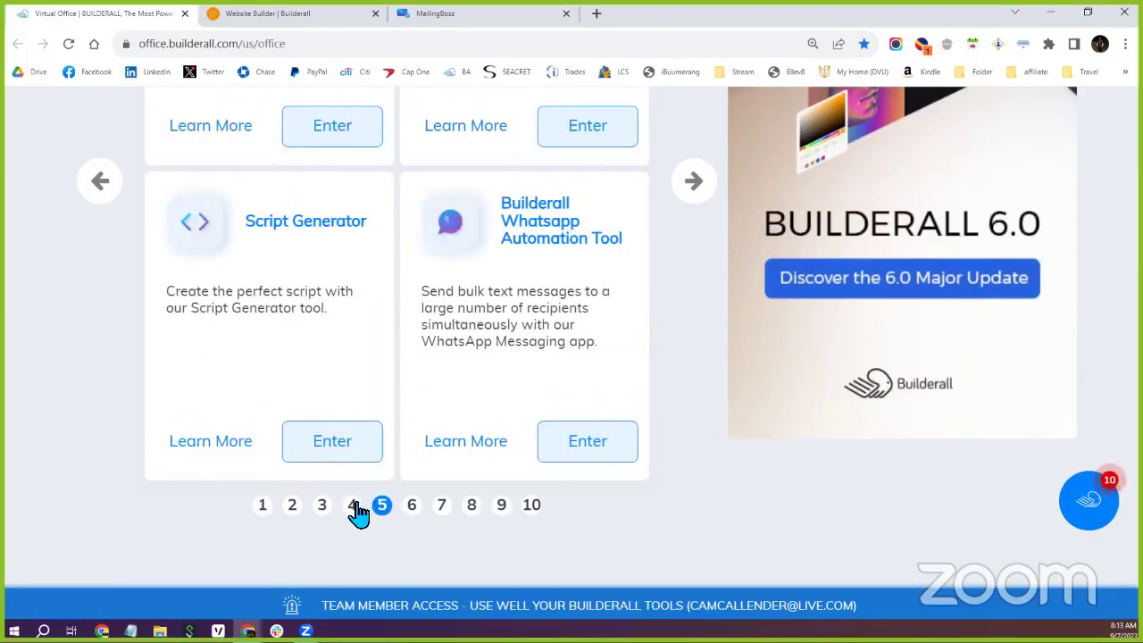
scroll(366, 486, "up", 1)
scroll(384, 438, "up", 2)
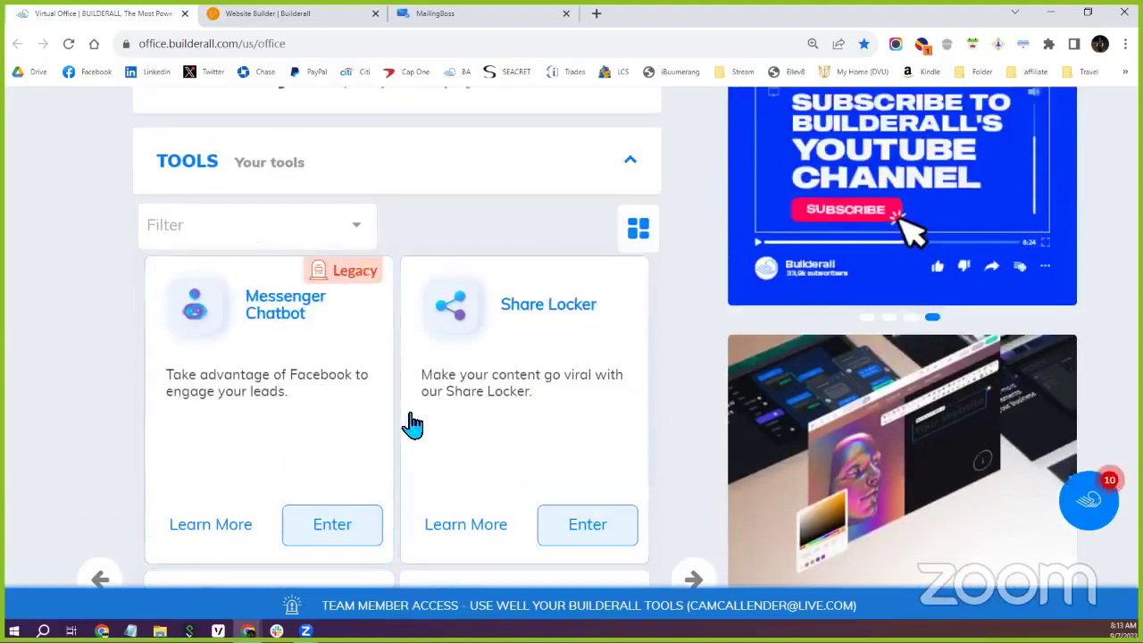
scroll(409, 423, "down", 3)
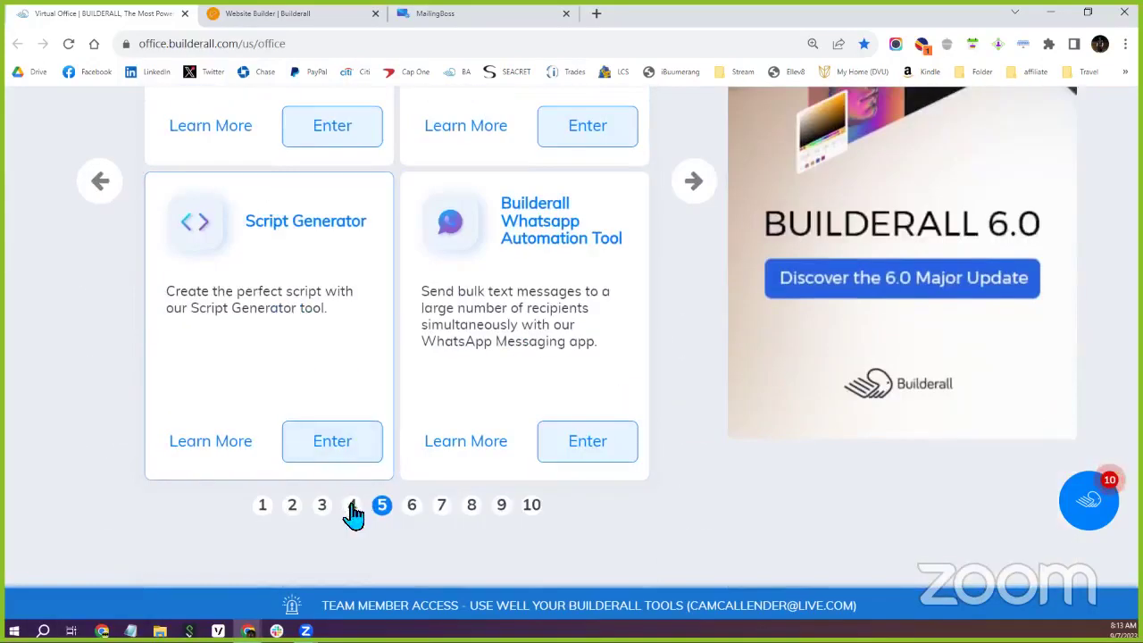
Step: Look over the available tools on pages 3, 4 and 6 of the virtual office tool list
left_click(323, 505)
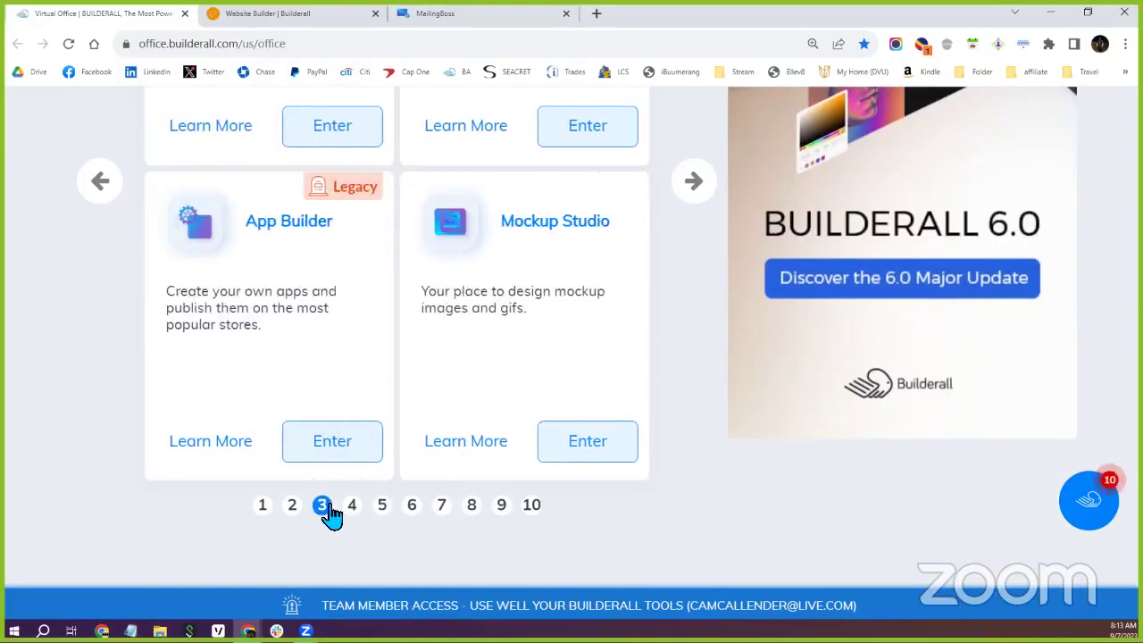
left_click(350, 507)
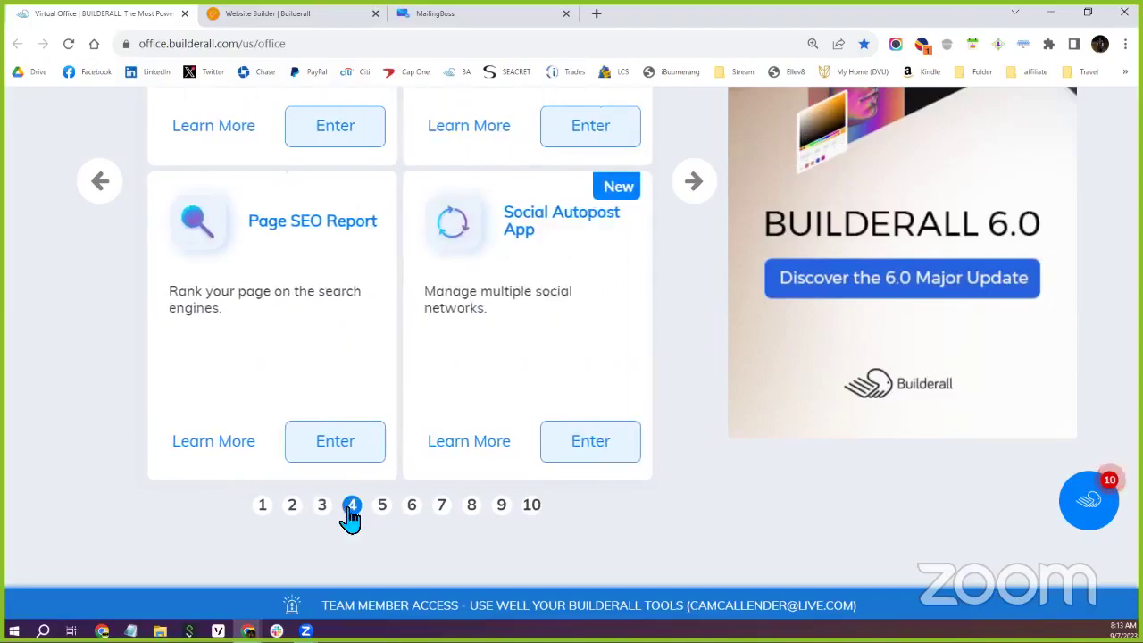
scroll(349, 487, "up", 2)
scroll(386, 466, "up", 1)
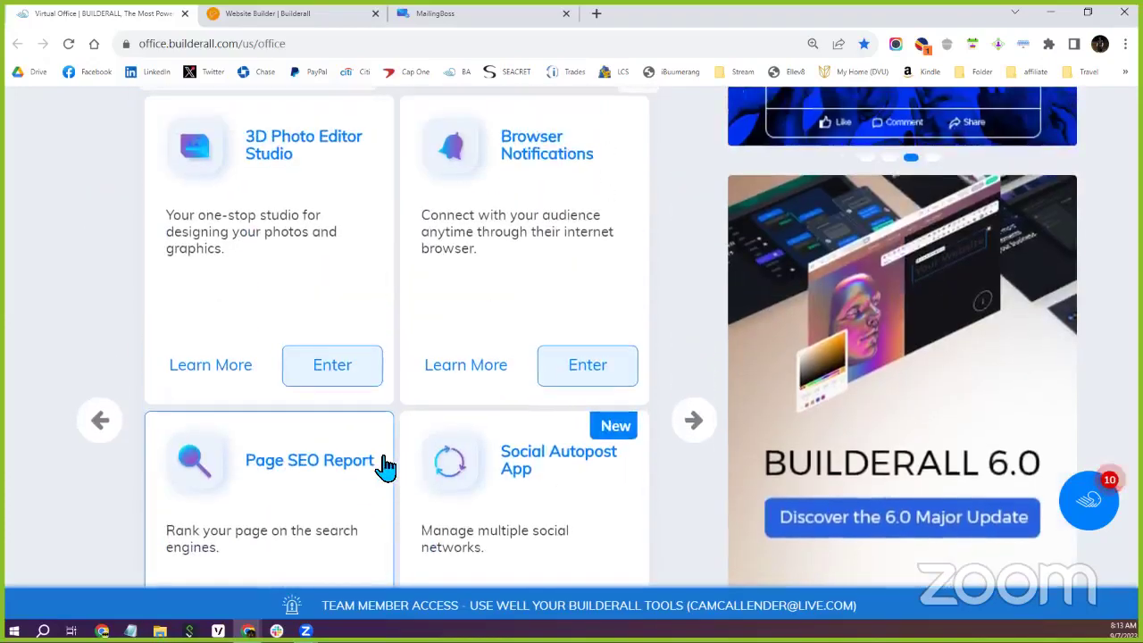
scroll(385, 466, "down", 4)
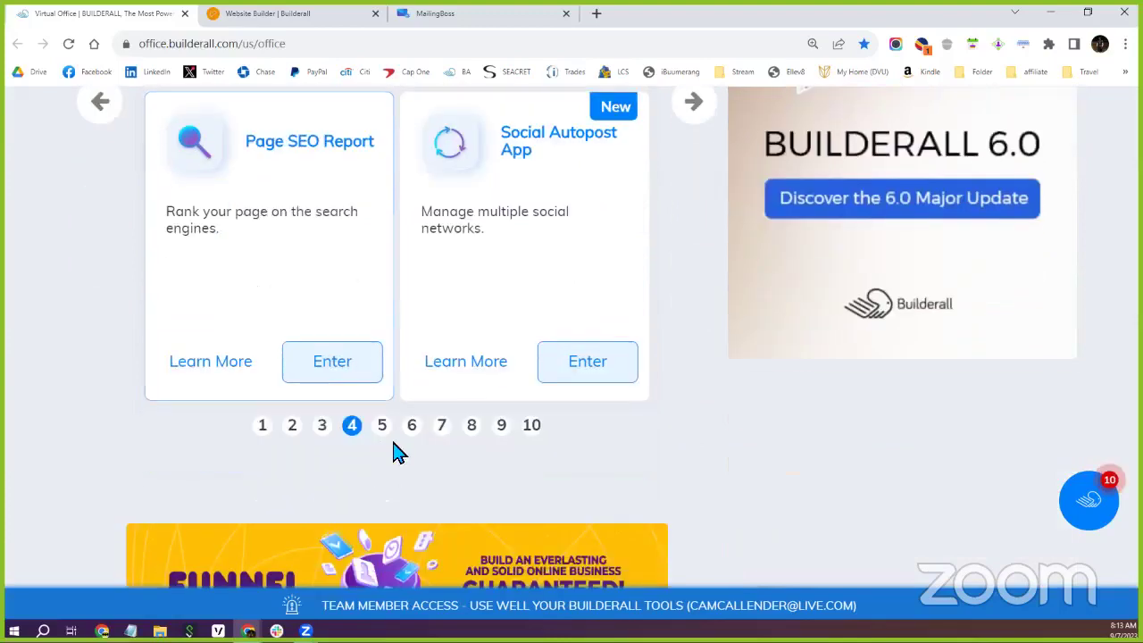
left_click(413, 425)
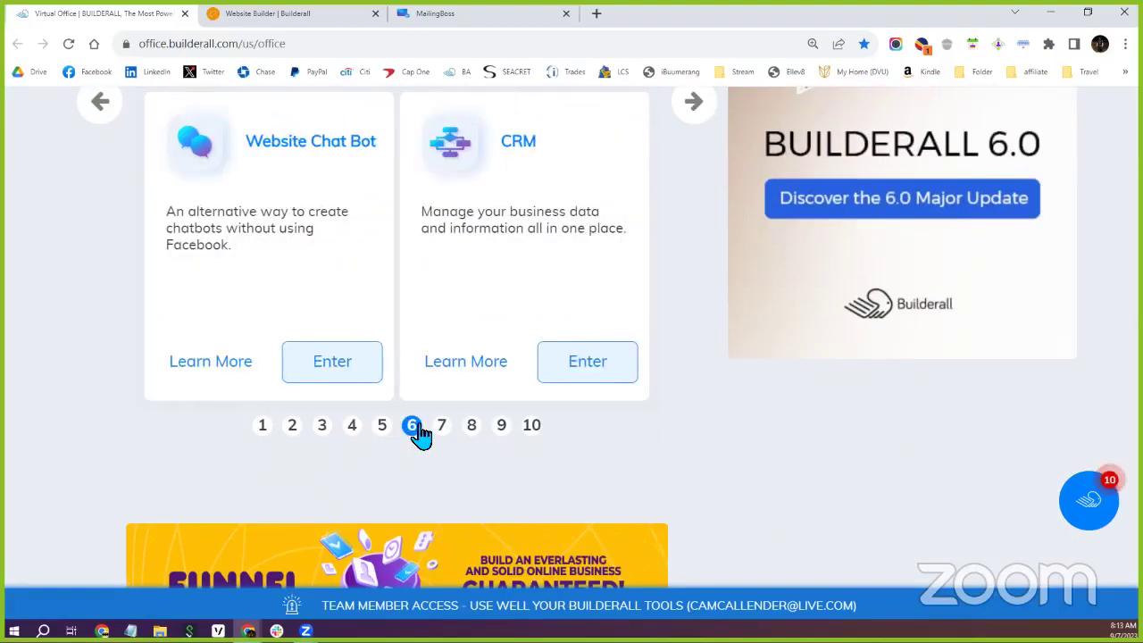
scroll(416, 426, "up", 3)
scroll(421, 434, "up", 1)
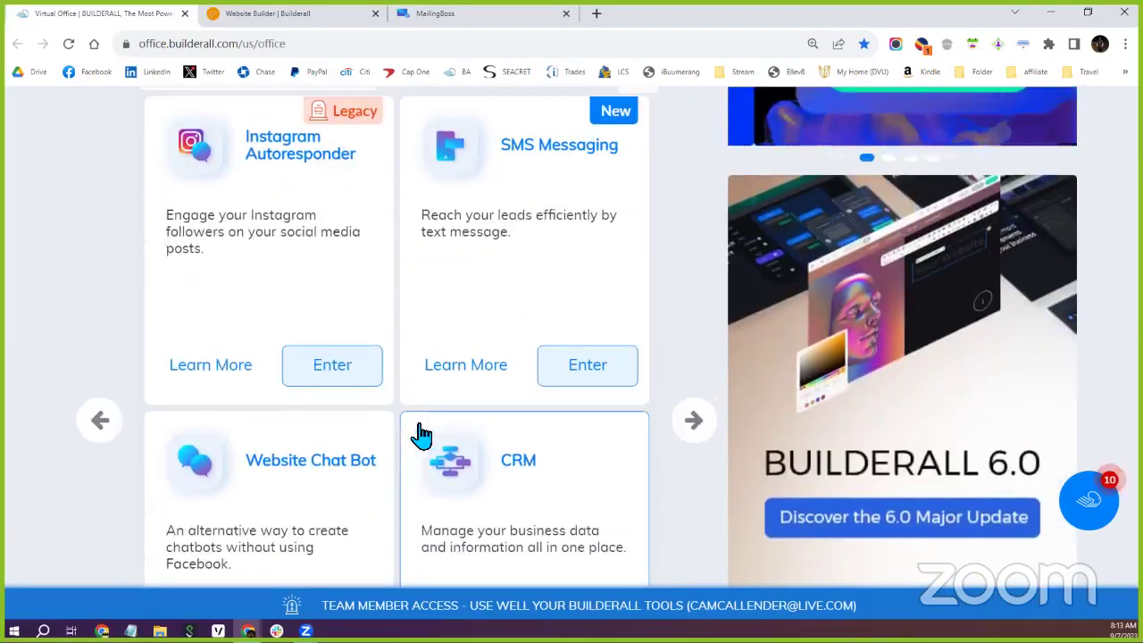
scroll(421, 435, "down", 3)
Step: Look over page 7 of the tool list and enter the Custom Email tool
left_click(443, 507)
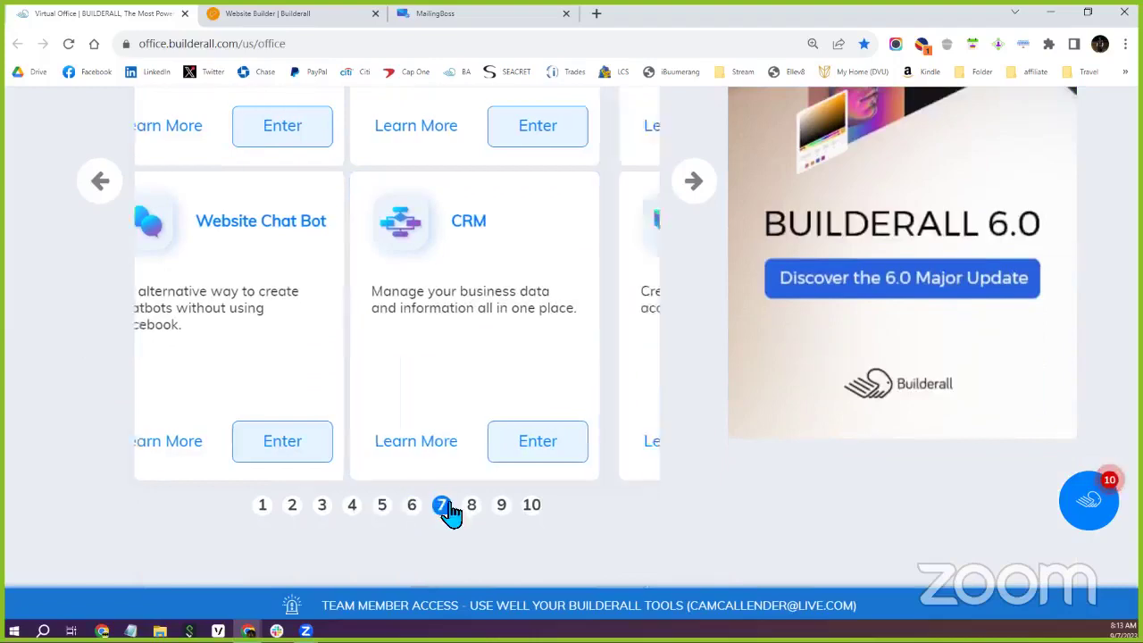
scroll(432, 428, "up", 1)
scroll(406, 421, "up", 4)
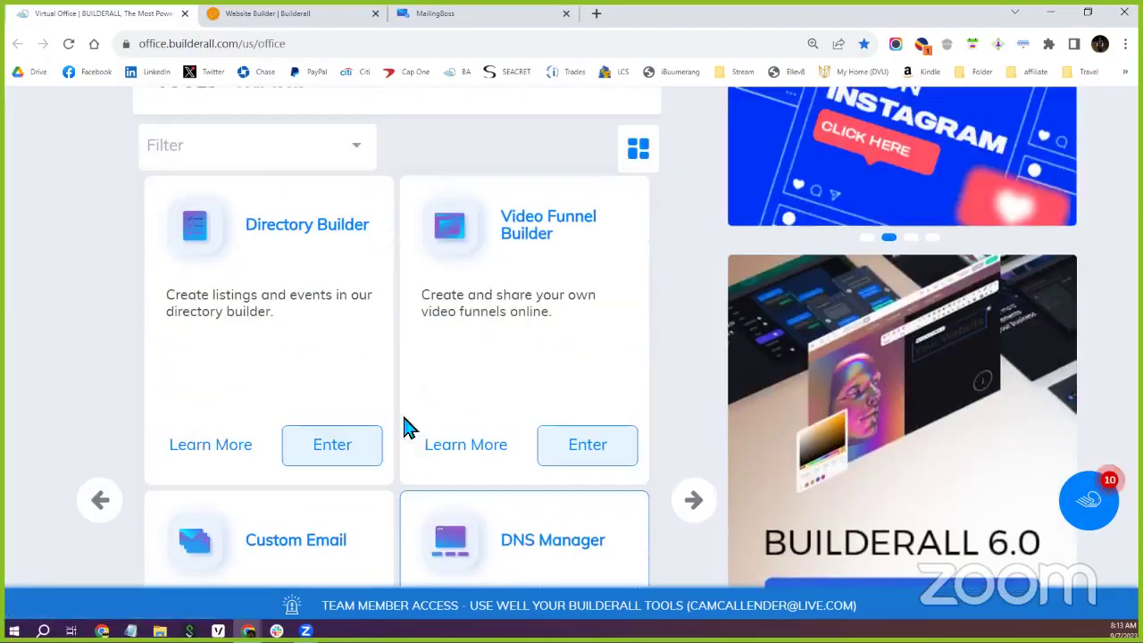
scroll(413, 399, "down", 2)
scroll(408, 416, "up", 2)
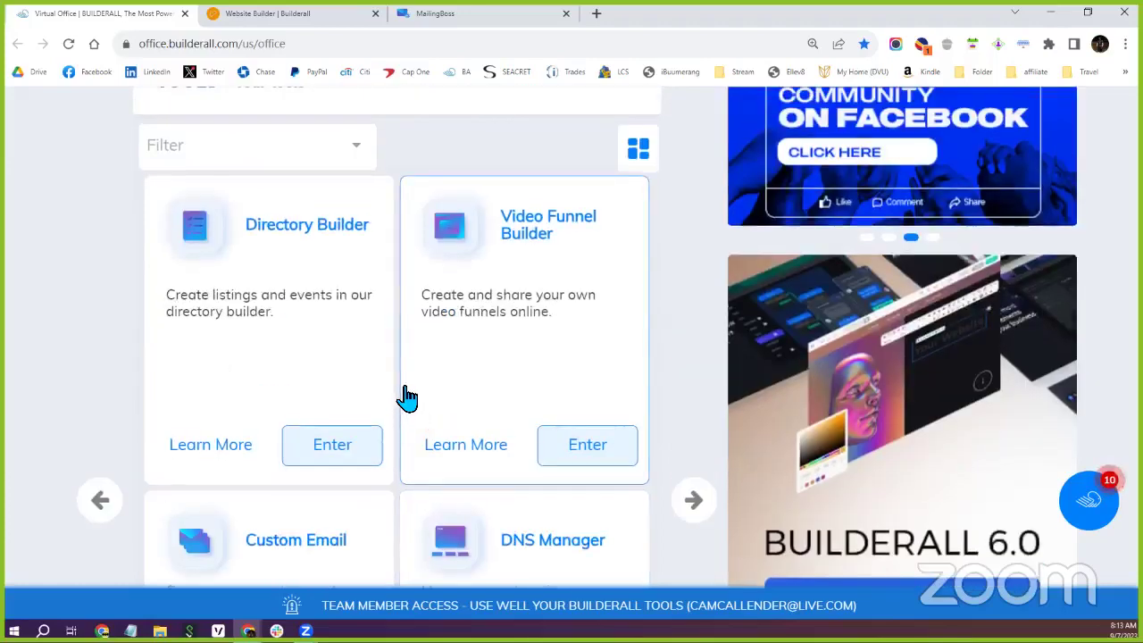
scroll(406, 397, "down", 4)
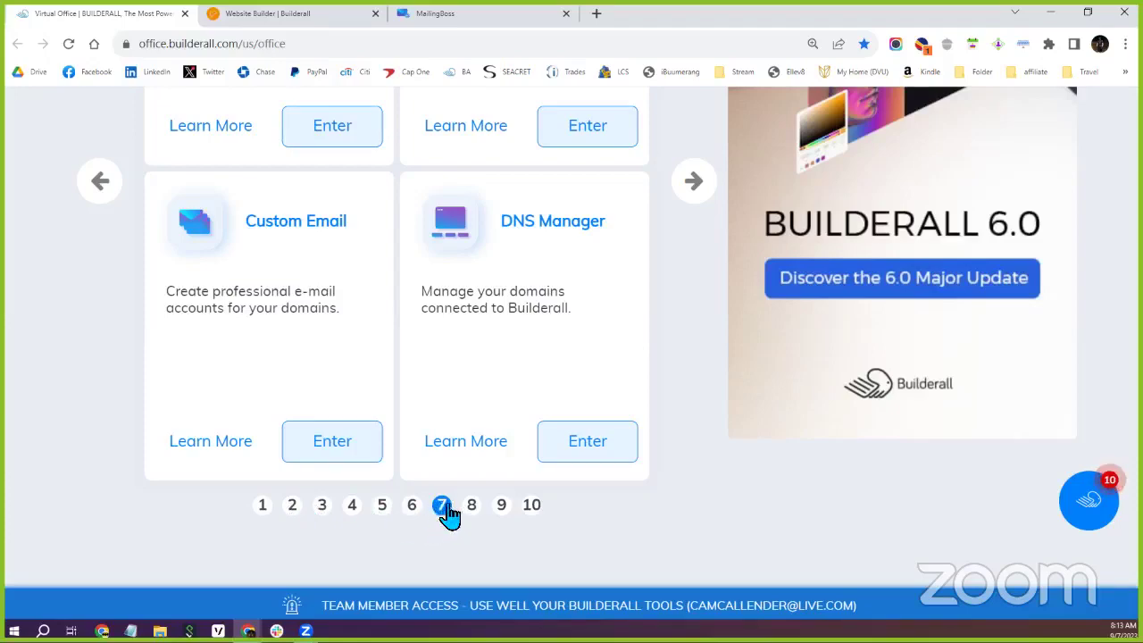
scroll(295, 313, "up", 4)
scroll(295, 312, "up", 2)
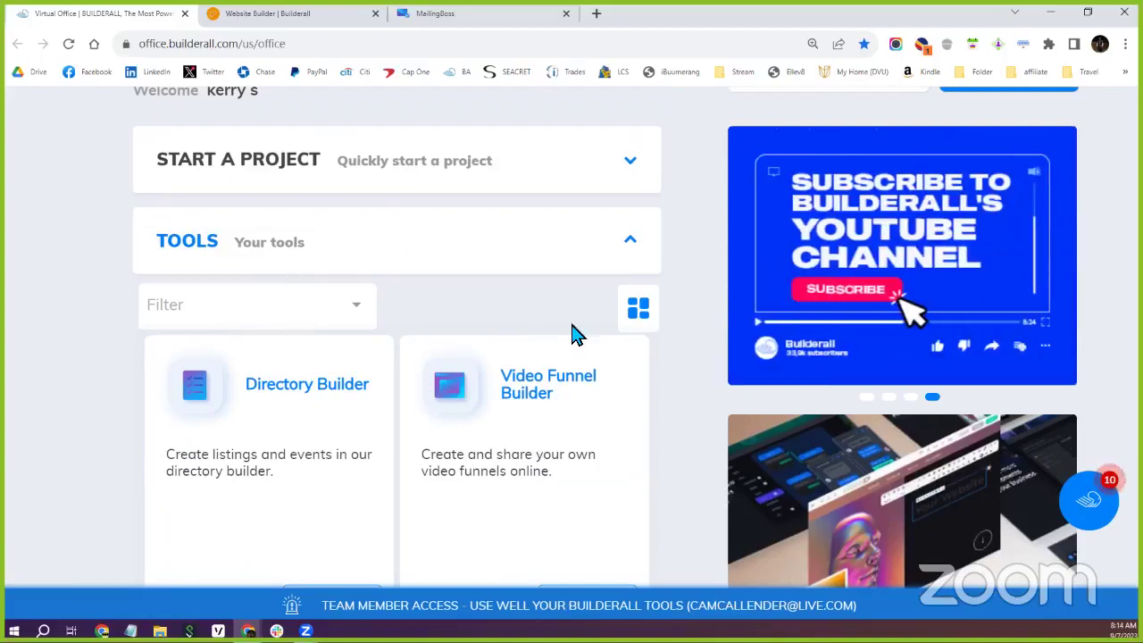
scroll(525, 342, "down", 4)
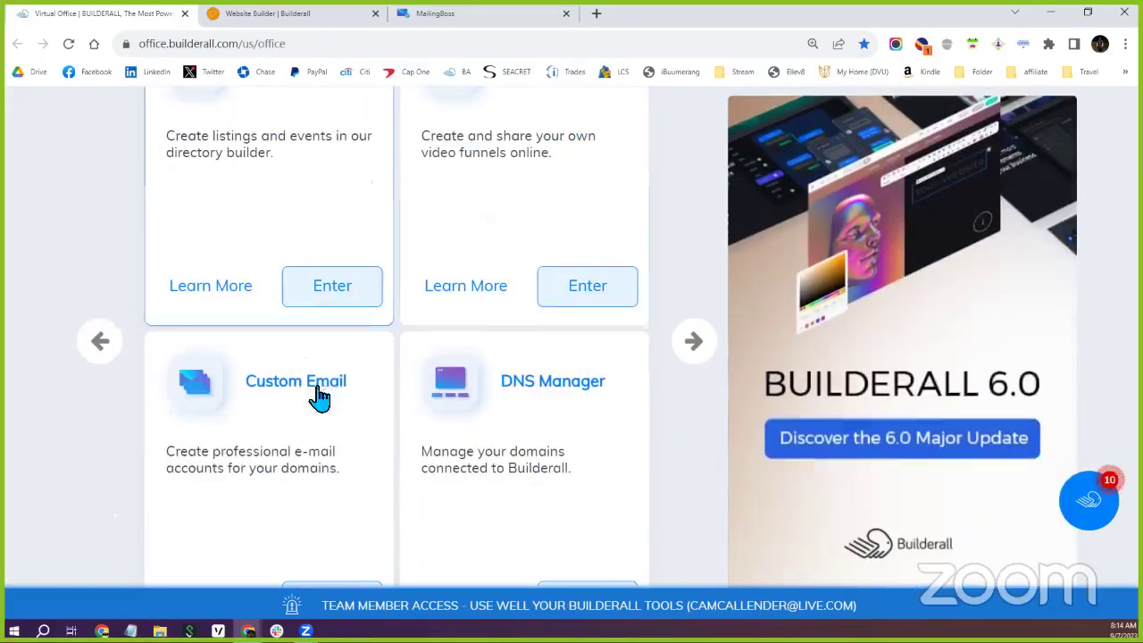
scroll(320, 393, "down", 2)
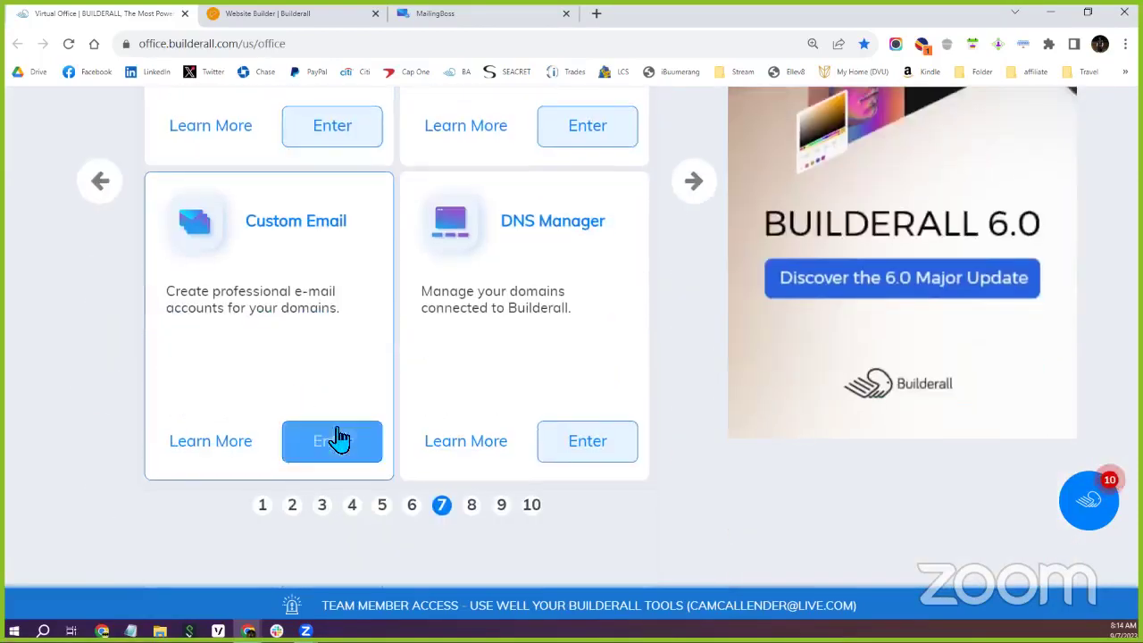
left_click(331, 439)
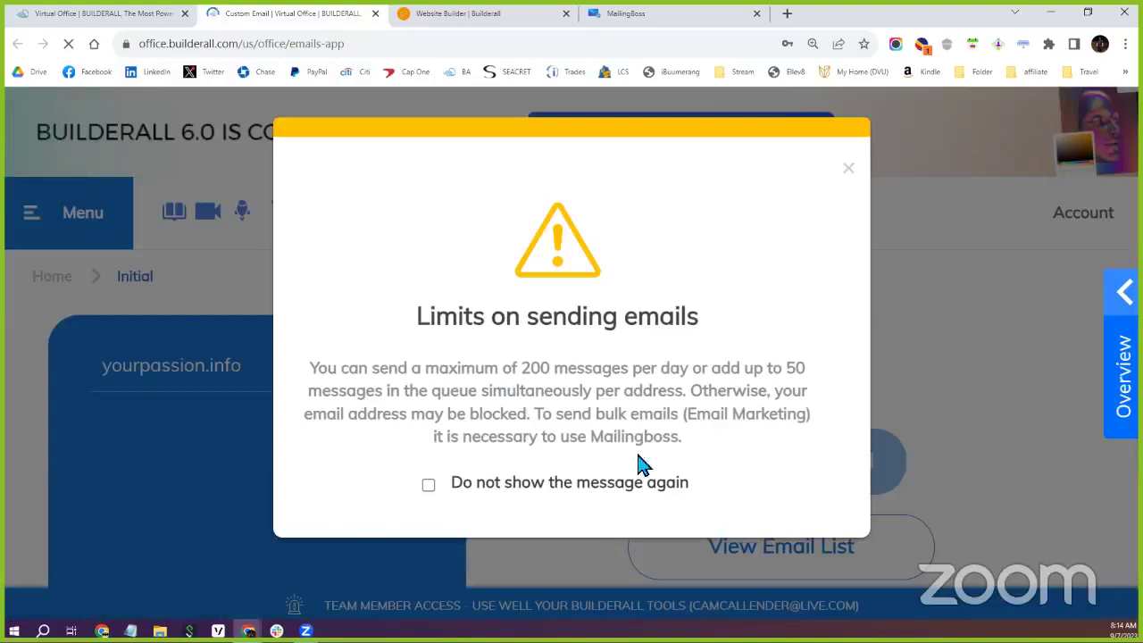
Step: Dismiss the notice on email sending limits and expand the yourpassion.info domain to show its email accounts
left_click(849, 170)
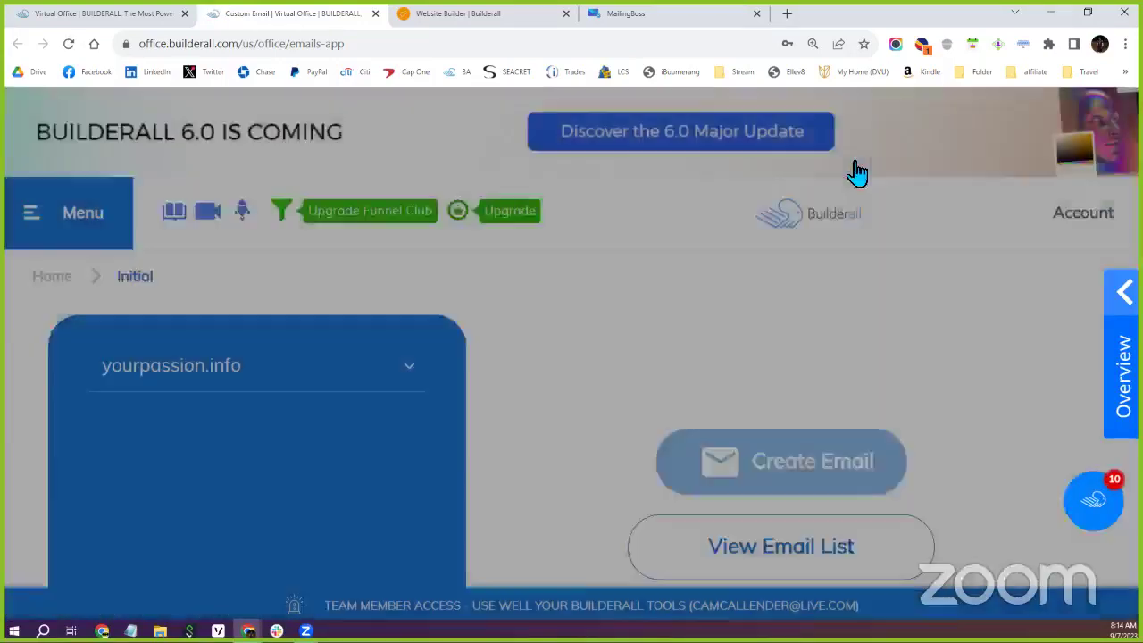
scroll(466, 258, "down", 1)
left_click(407, 280)
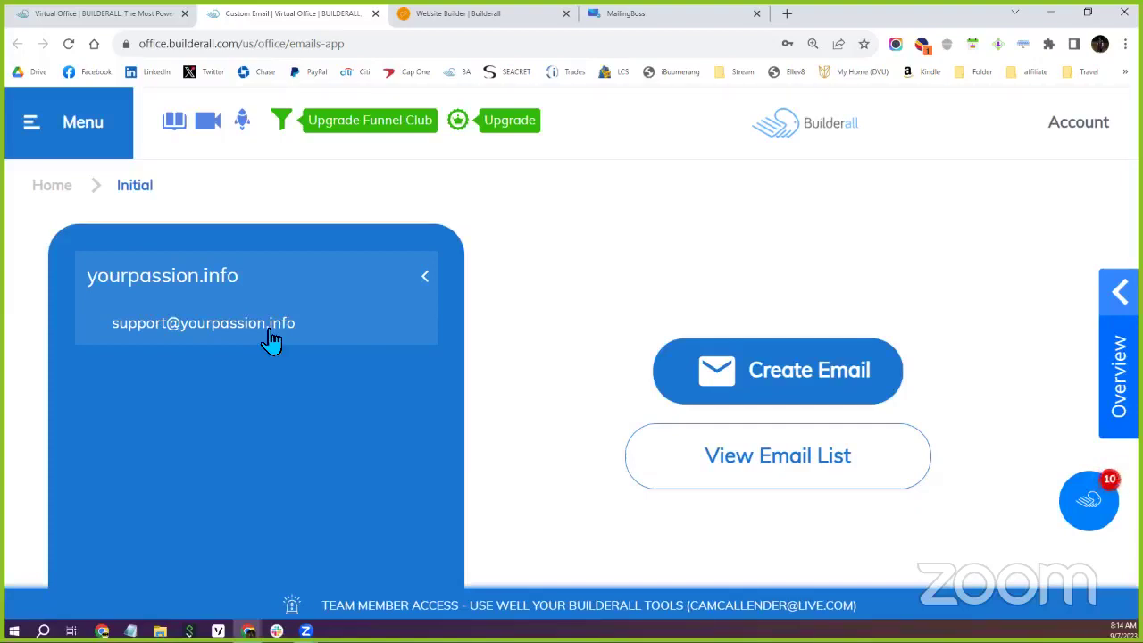
Step: View the full email list and expand yourpassion.info to review its account and management options
left_click(734, 471)
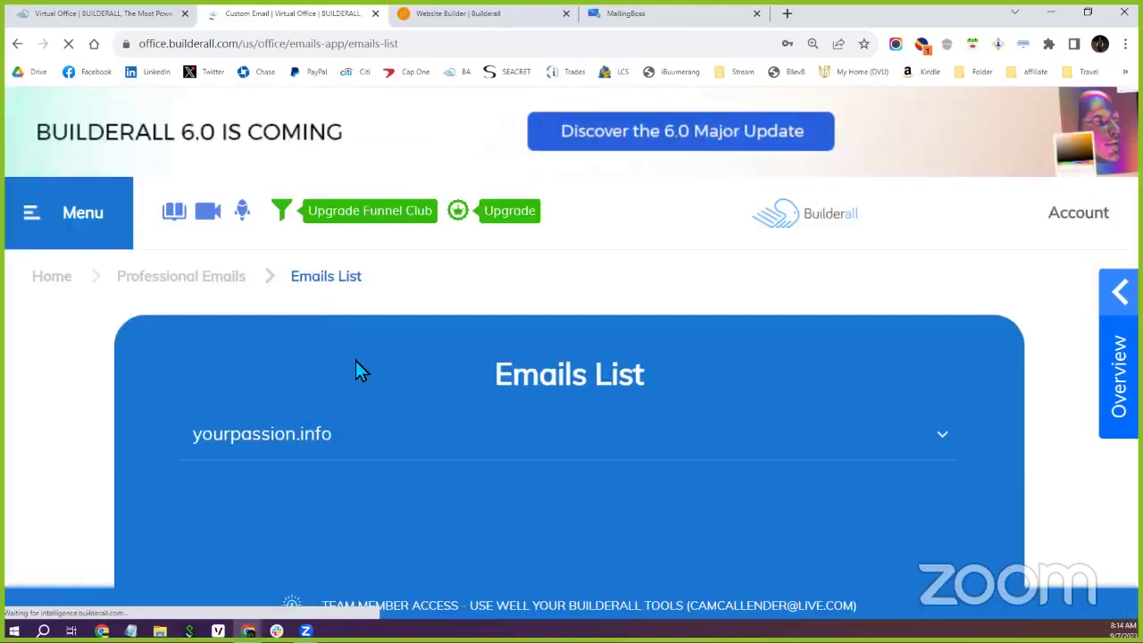
scroll(356, 361, "down", 2)
left_click(358, 299)
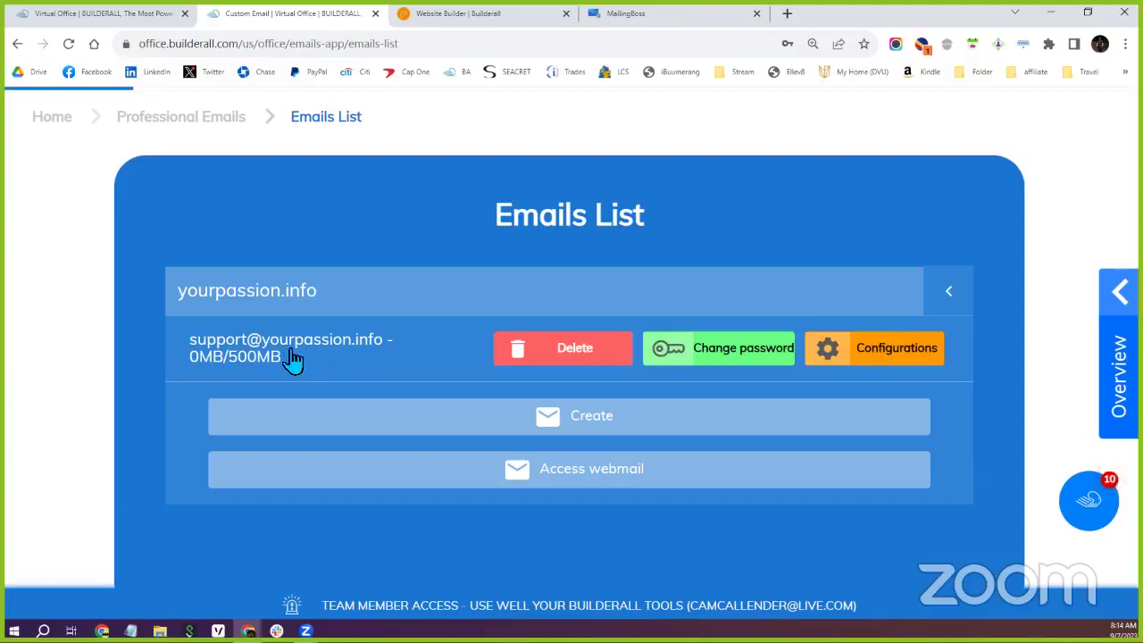
scroll(348, 375, "down", 1)
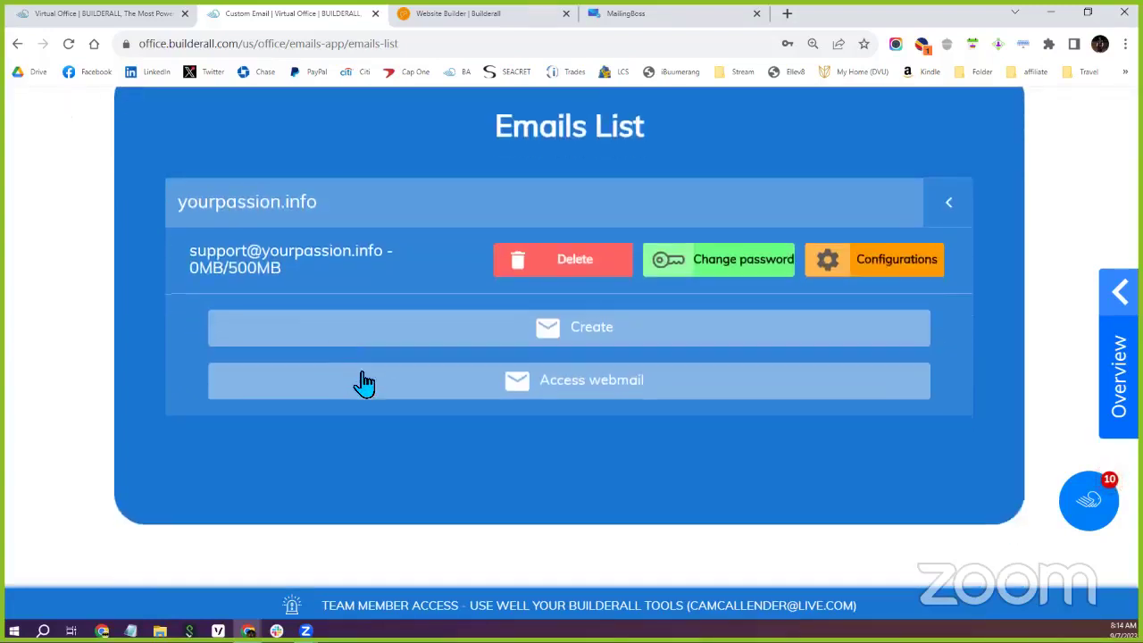
scroll(357, 382, "up", 3)
scroll(333, 453, "down", 1)
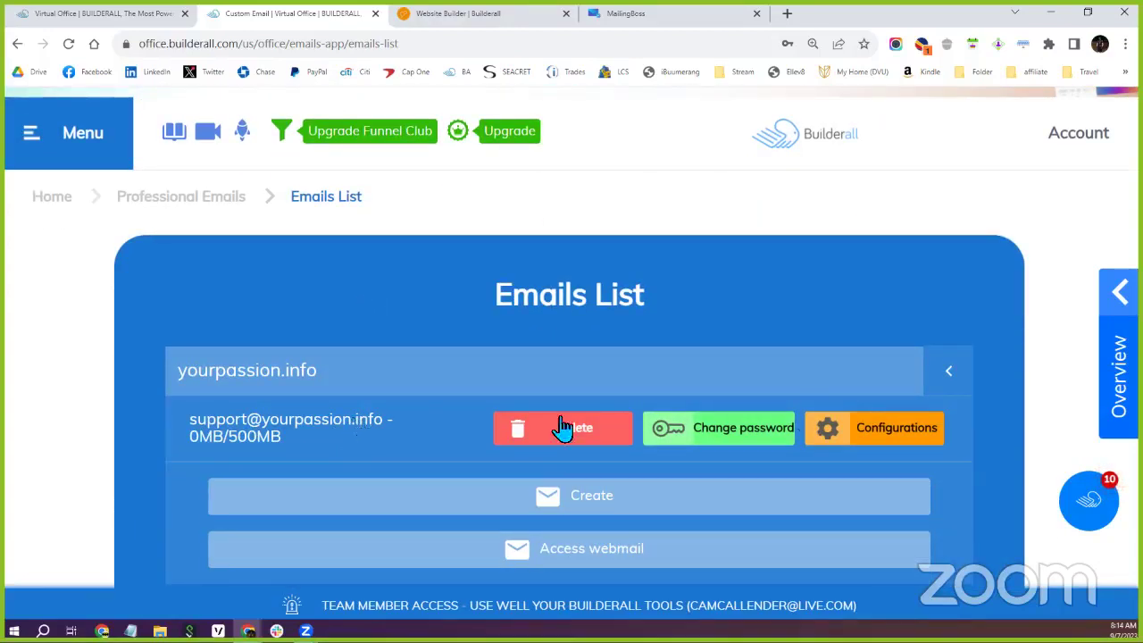
Step: Open the configurations of the yourpassion.info support account and examine its email address on the Forward page
left_click(883, 432)
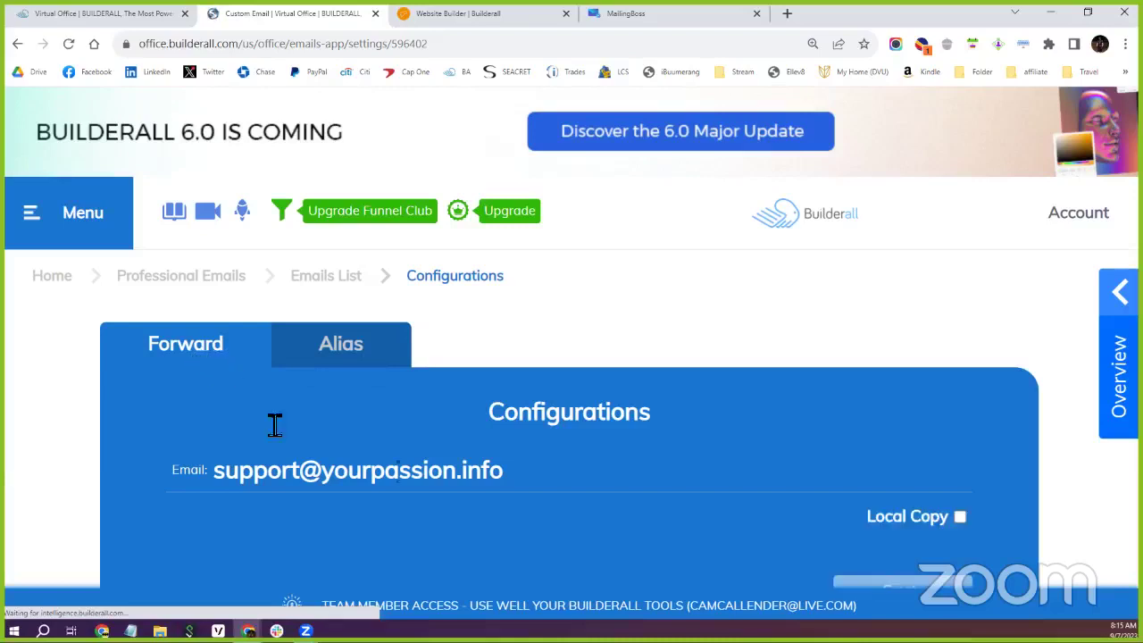
scroll(544, 466, "down", 1)
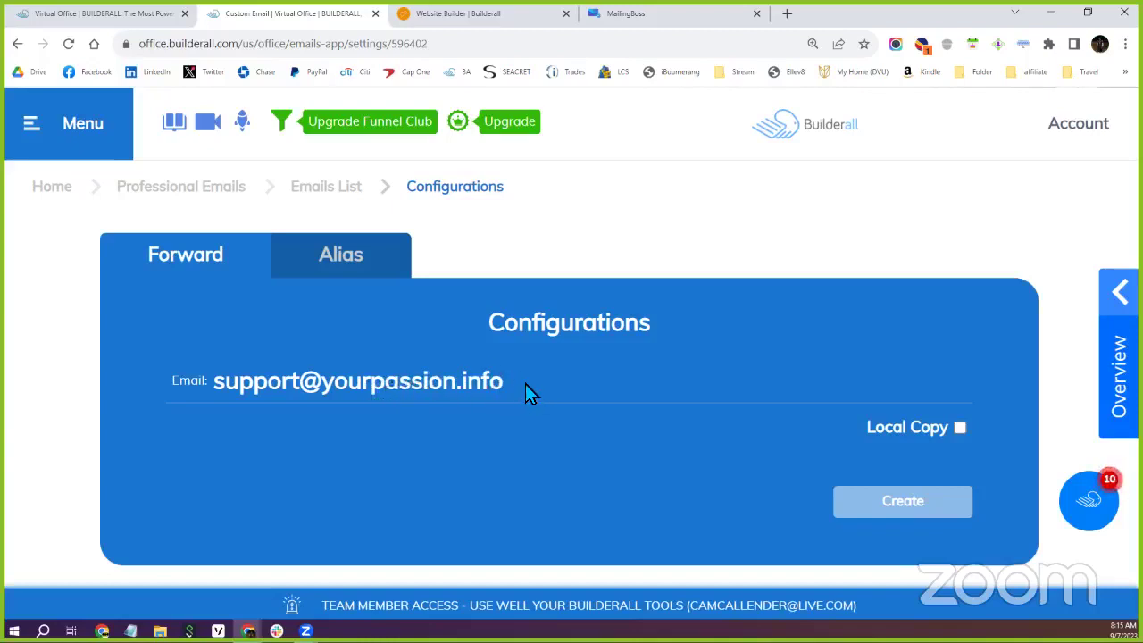
left_click_drag(521, 384, 202, 393)
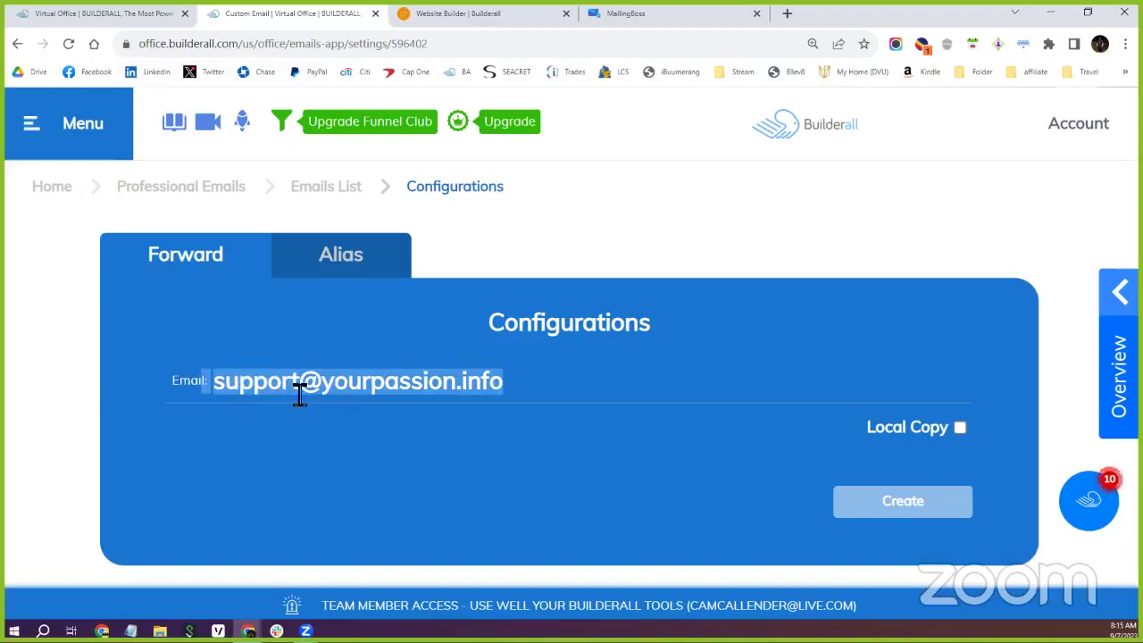
left_click(330, 428)
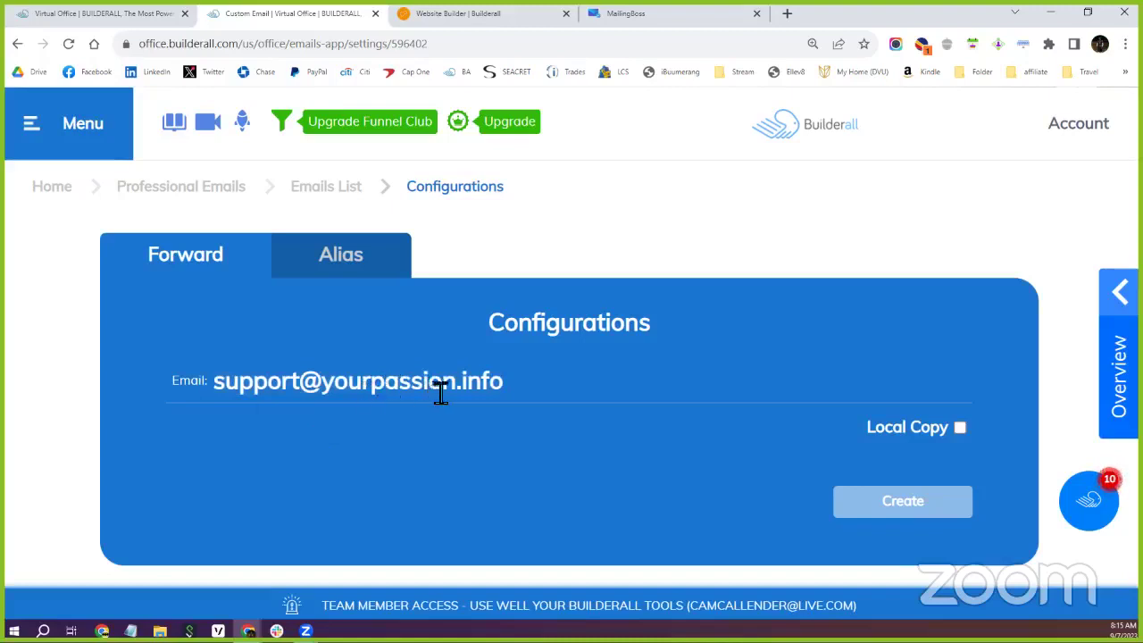
left_click_drag(507, 388, 230, 395)
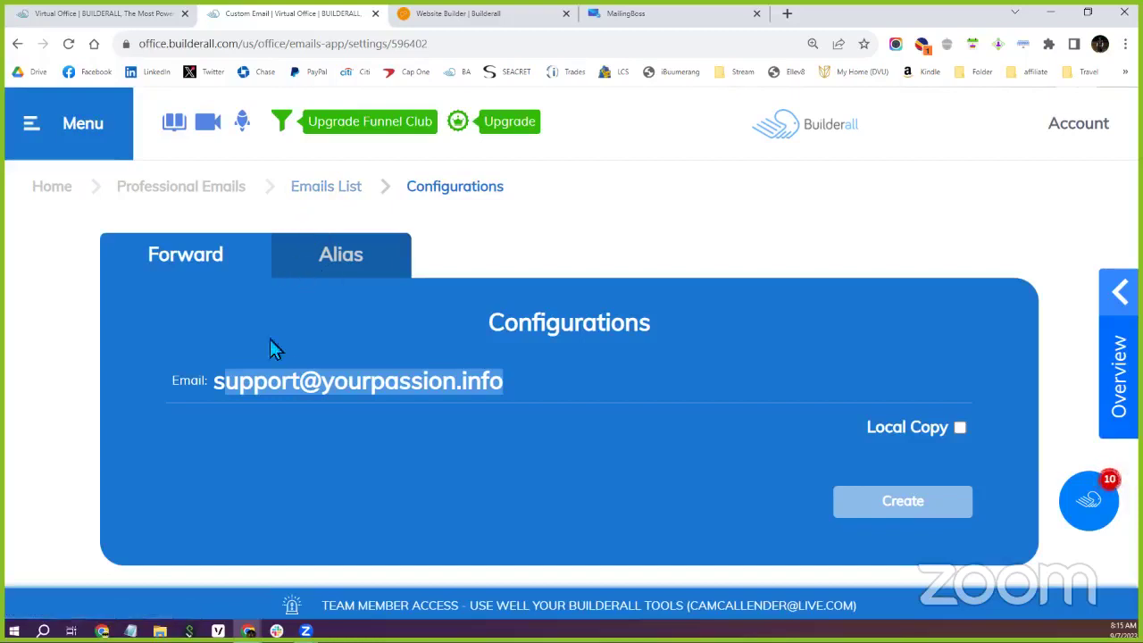
left_click(323, 394)
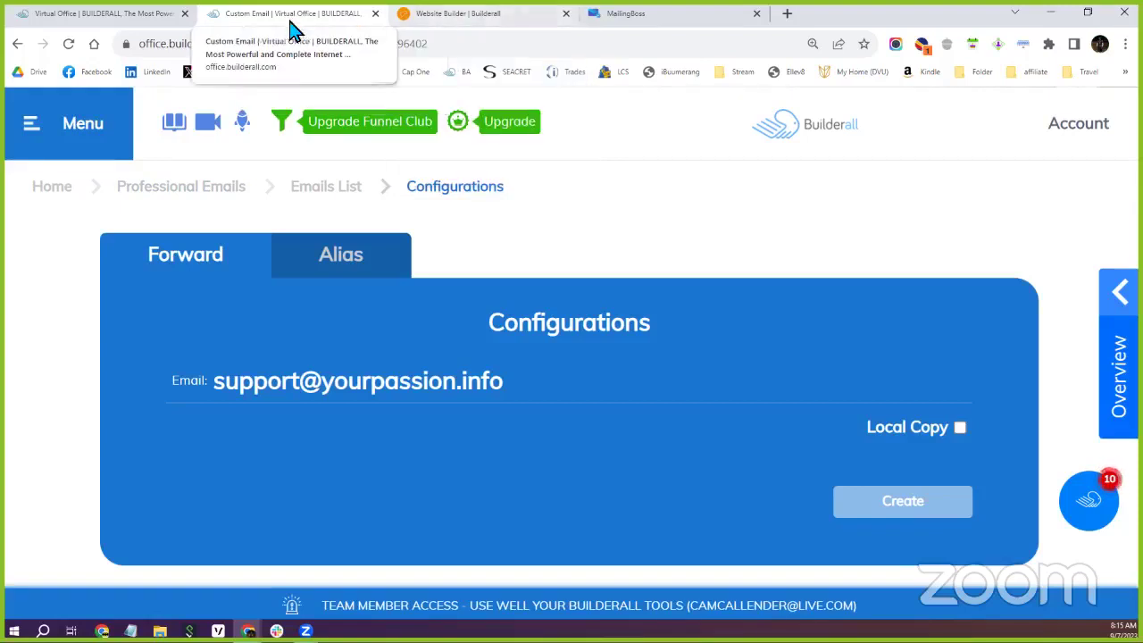
Step: Switch to MailingBoss and start the guided setup from the welcome message to reach the Company Info form
left_click(469, 18)
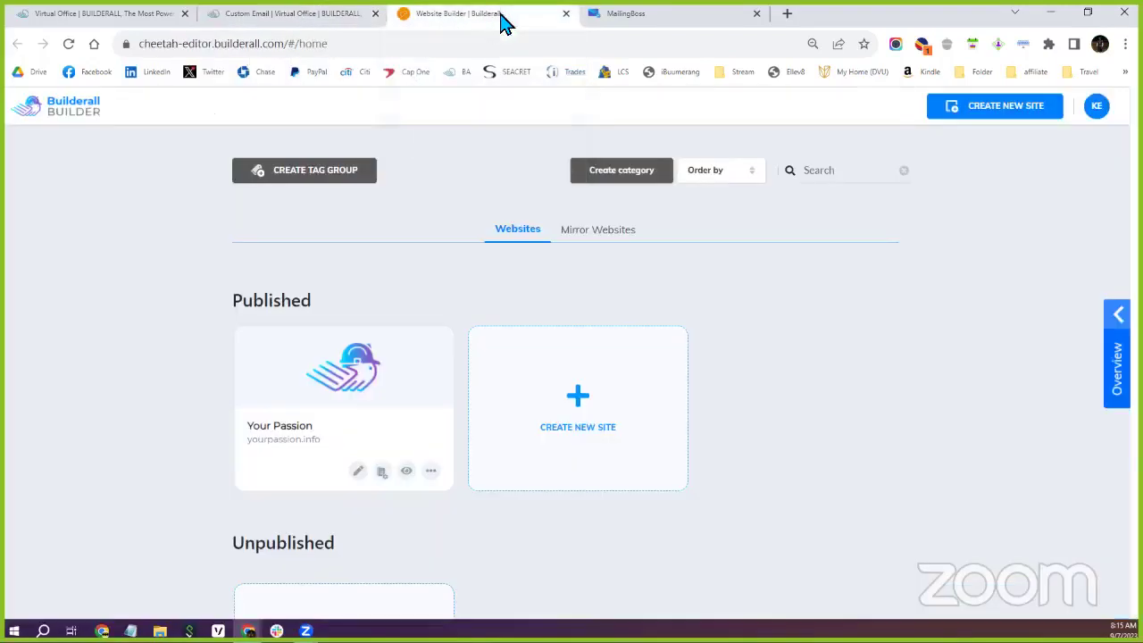
left_click(636, 18)
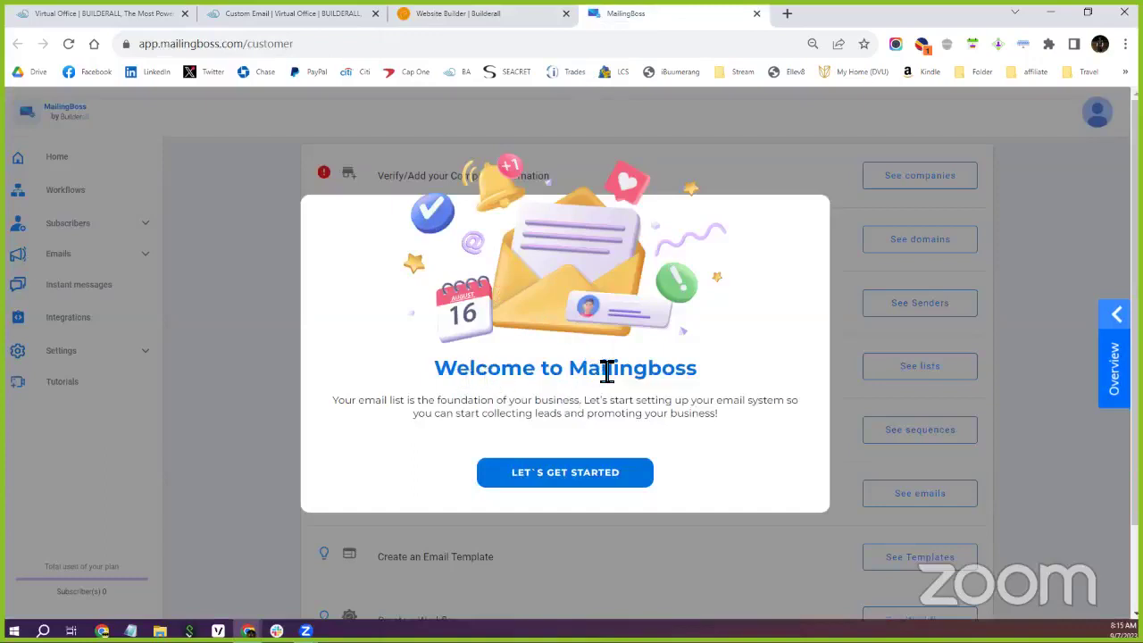
left_click(566, 480)
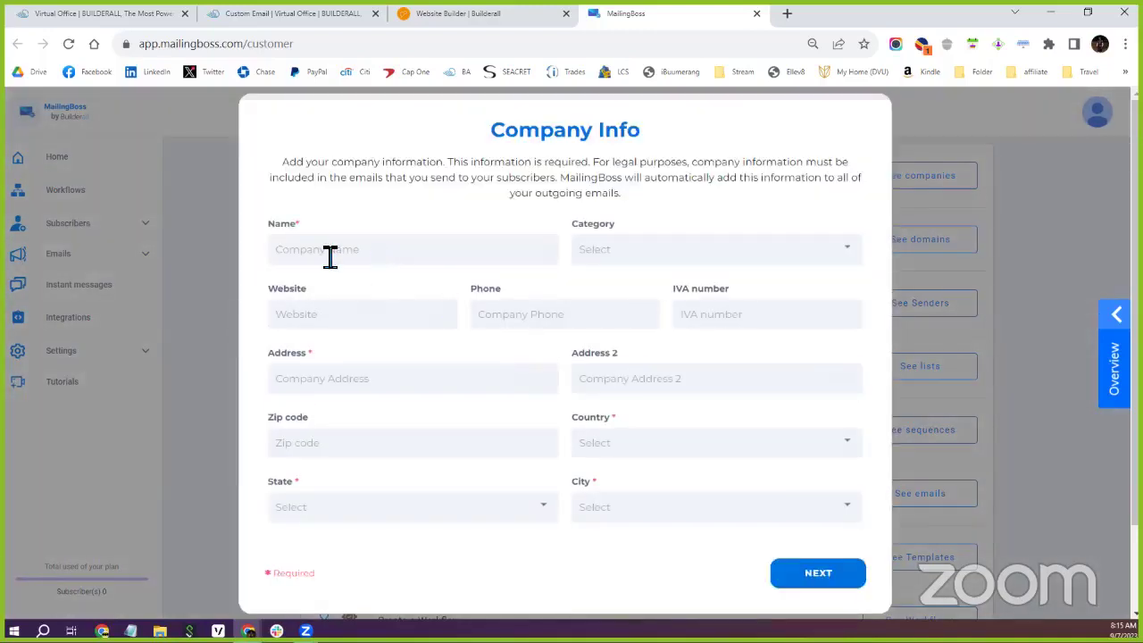
Step: Go through the Company Info form's name, category, website, phone, IVA number, address, country, state and city fields, leaving them blank
left_click(451, 256)
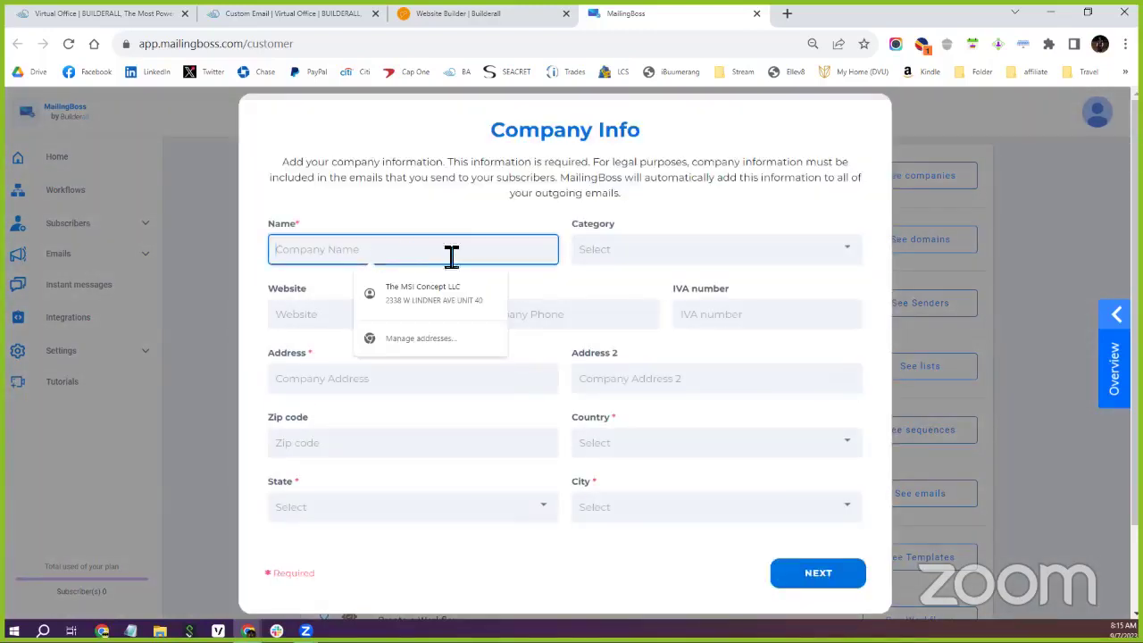
left_click(642, 260)
left_click(354, 318)
left_click(550, 319)
left_click(740, 313)
left_click(416, 386)
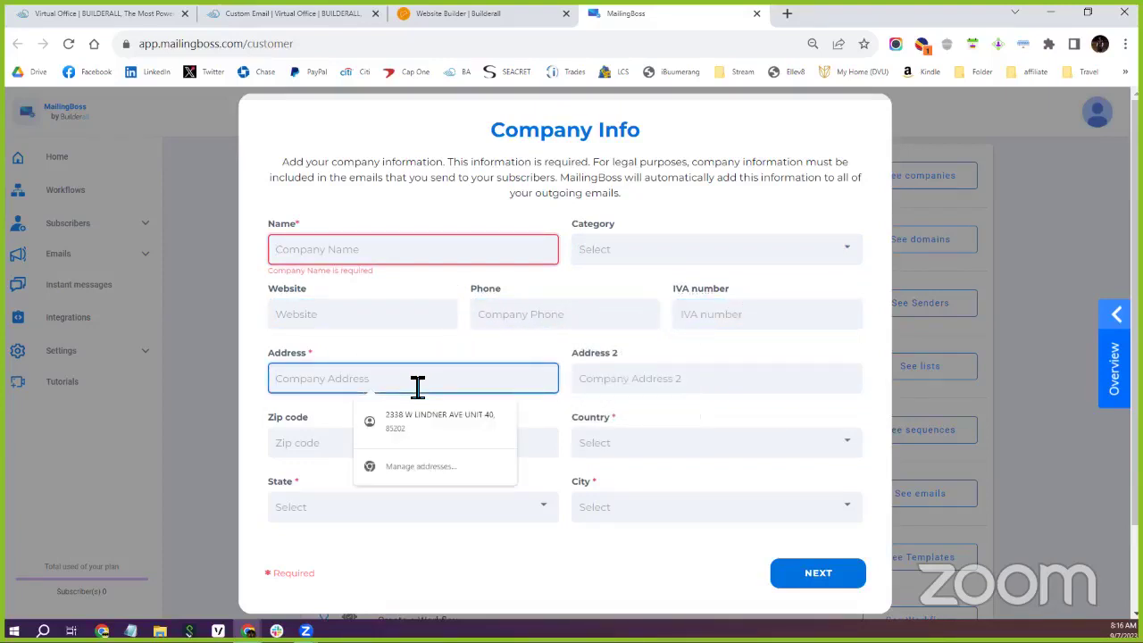
left_click(427, 354)
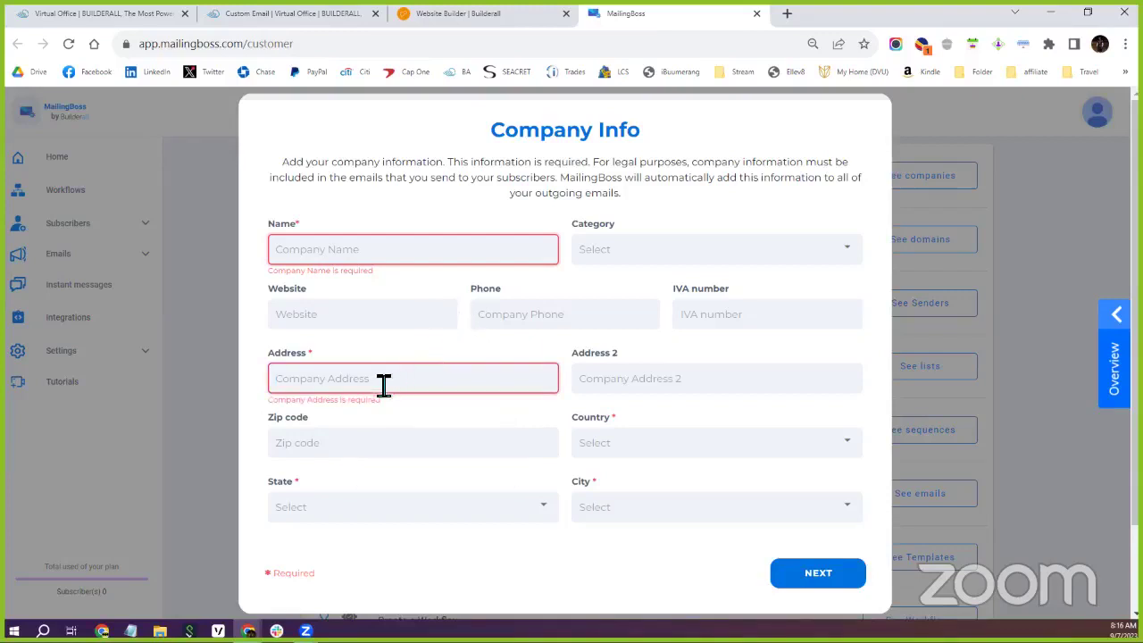
left_click(640, 378)
left_click(634, 452)
left_click(434, 509)
left_click(706, 509)
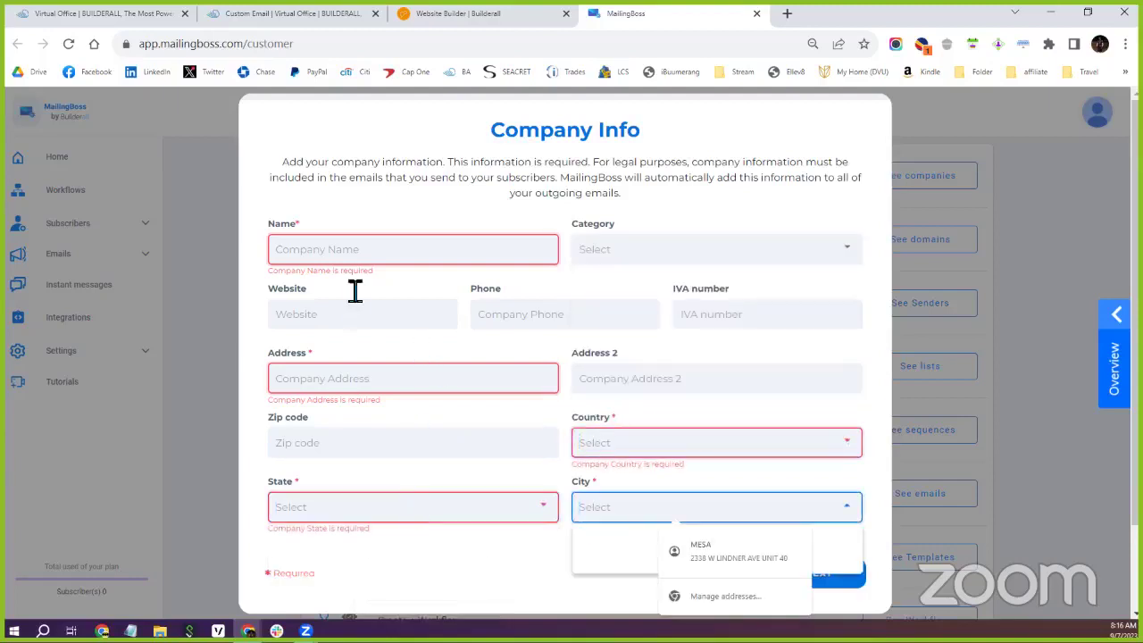
left_click(368, 259)
left_click(399, 230)
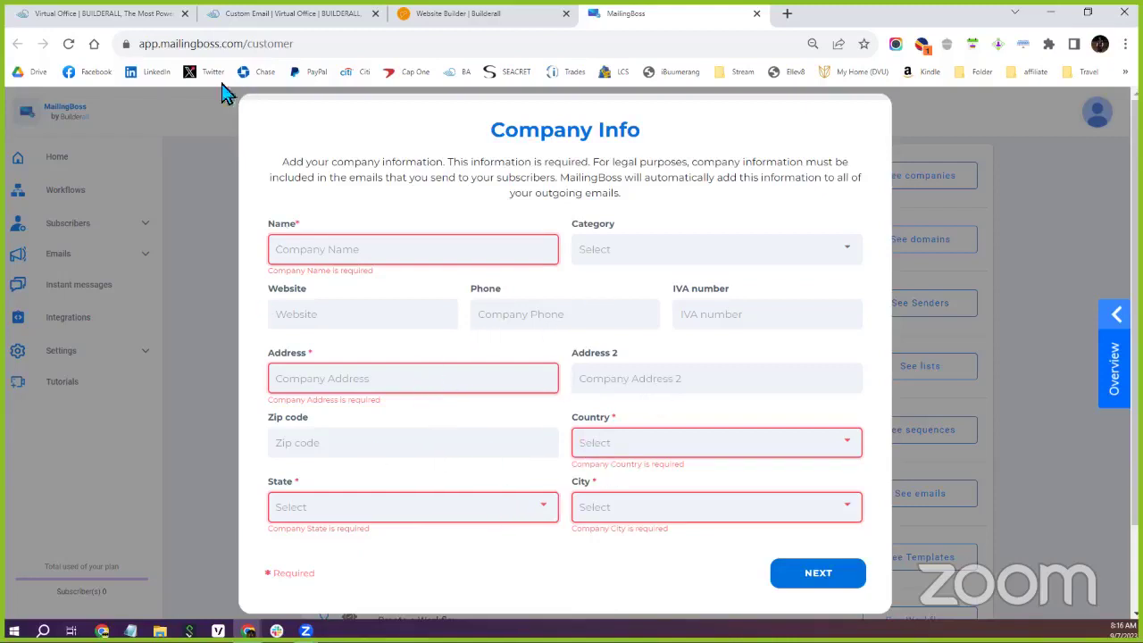
Step: Return to the Virtual Office, show the first page of tools, and open Mailingboss 5.0 briefly before closing its new tab
mouse_move(125, 22)
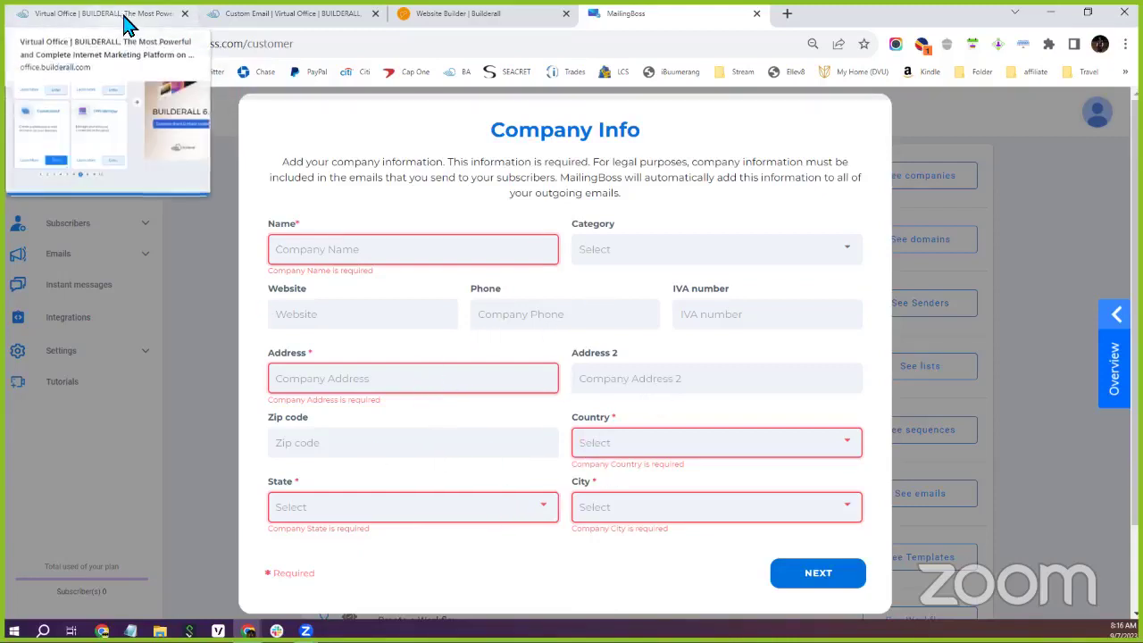
left_click(125, 19)
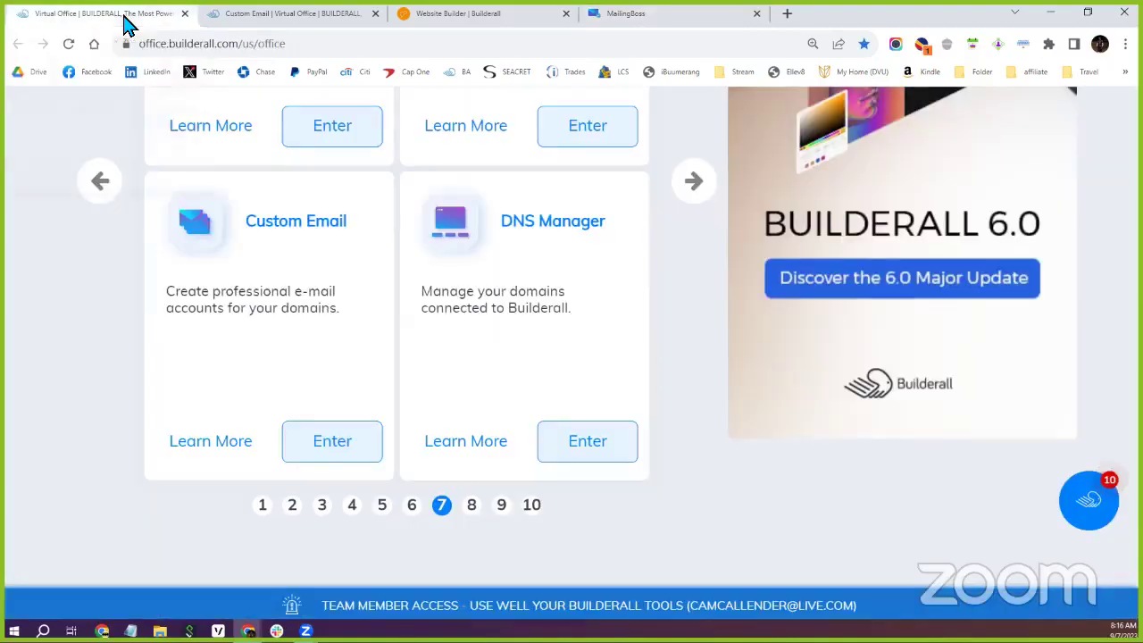
left_click(266, 506)
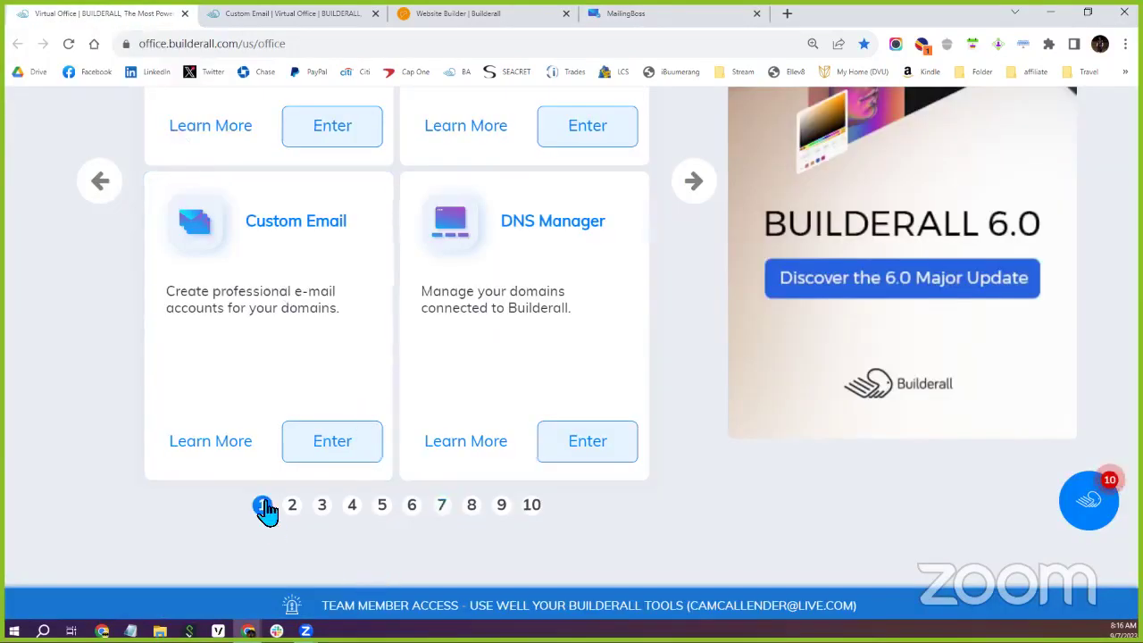
scroll(428, 356, "up", 3)
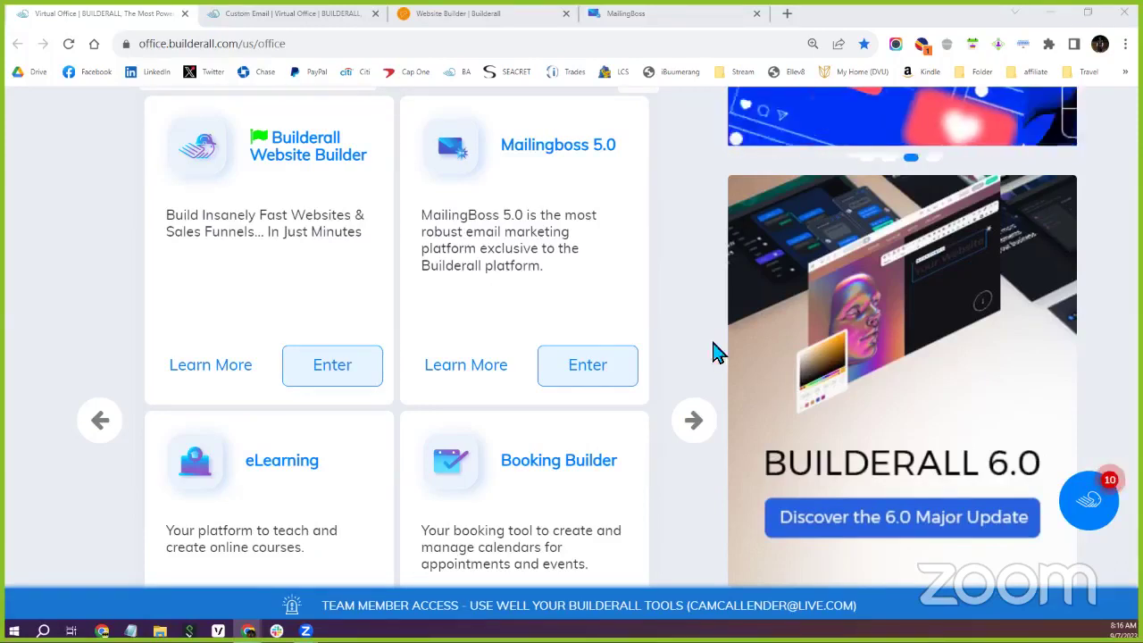
left_click(612, 366)
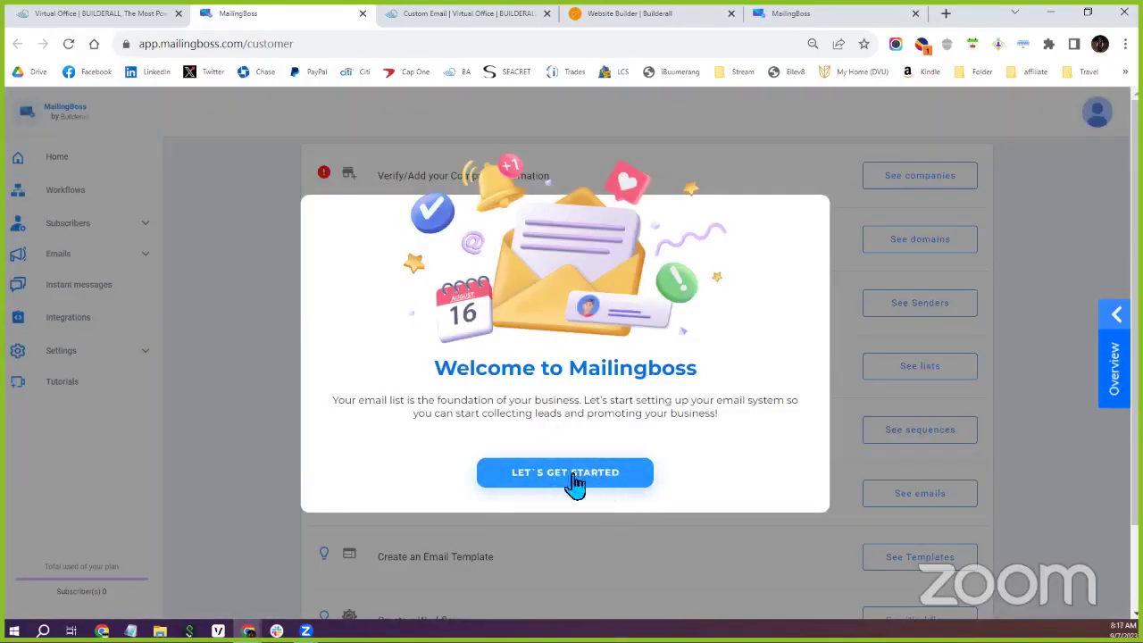
left_click(363, 14)
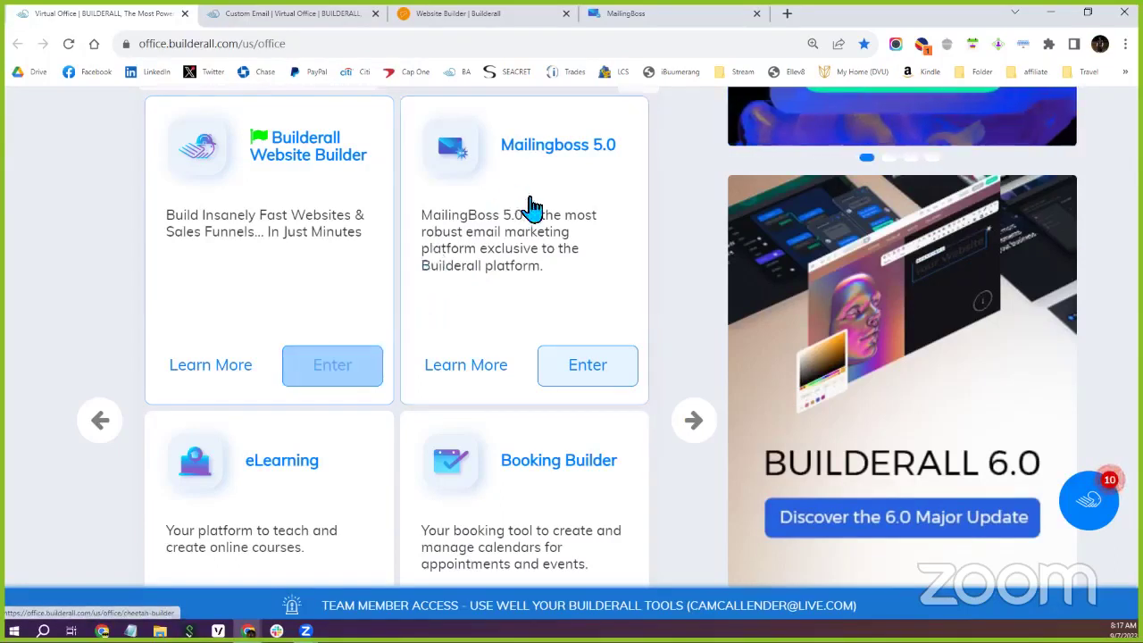
Step: Open Builderall Website Builder from the Virtual Office and open the settings of the published Your Passion site
left_click(339, 375)
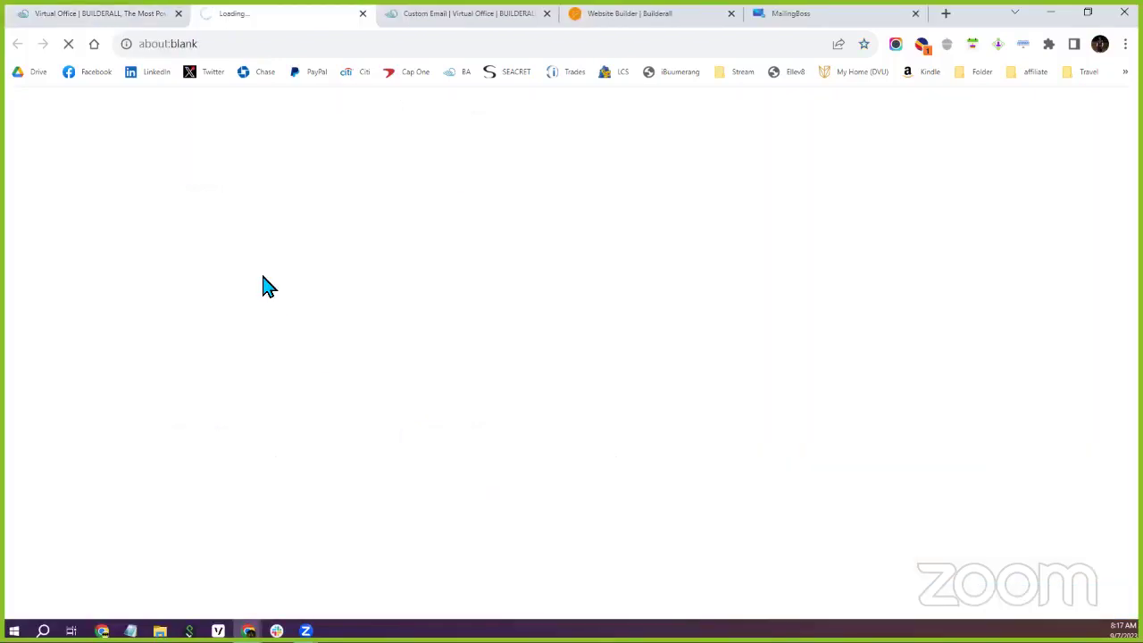
left_click(140, 13)
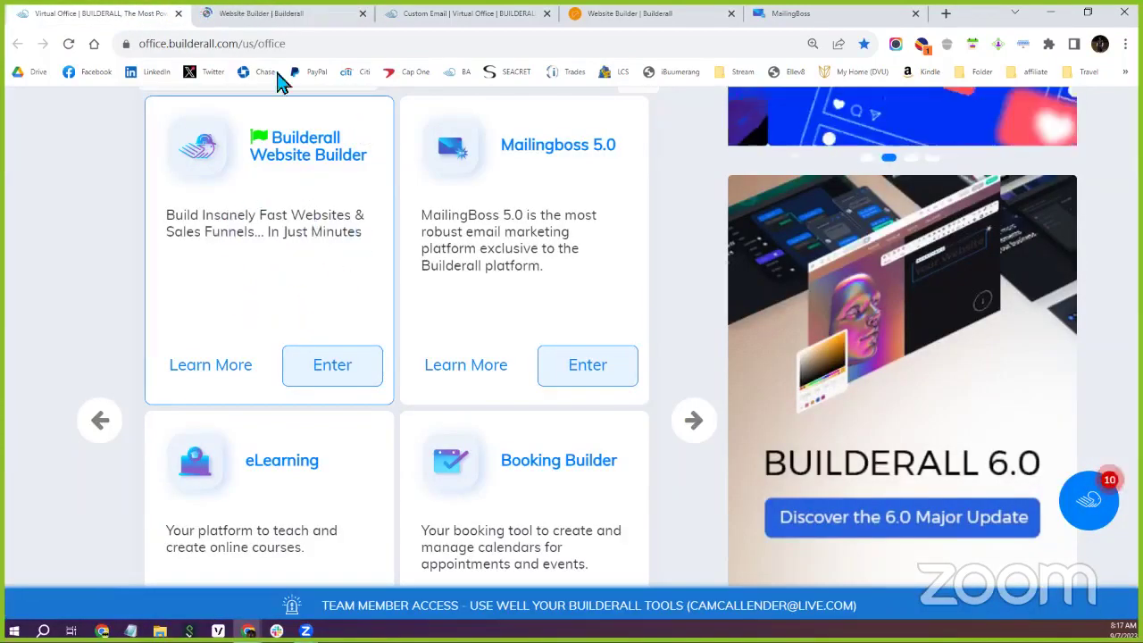
left_click(276, 18)
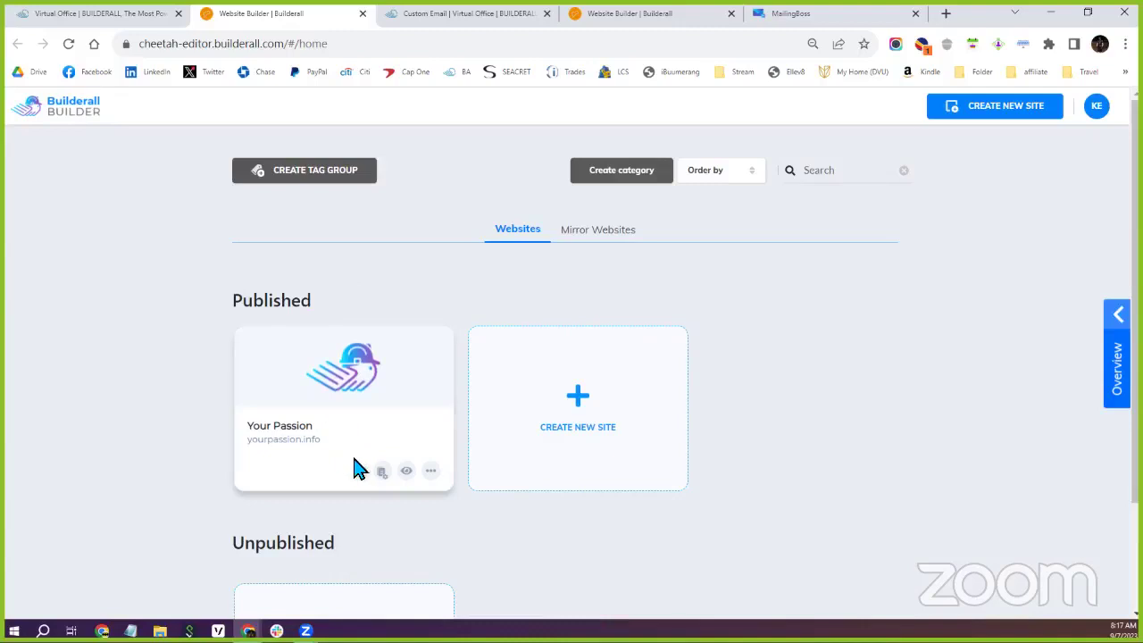
left_click(431, 472)
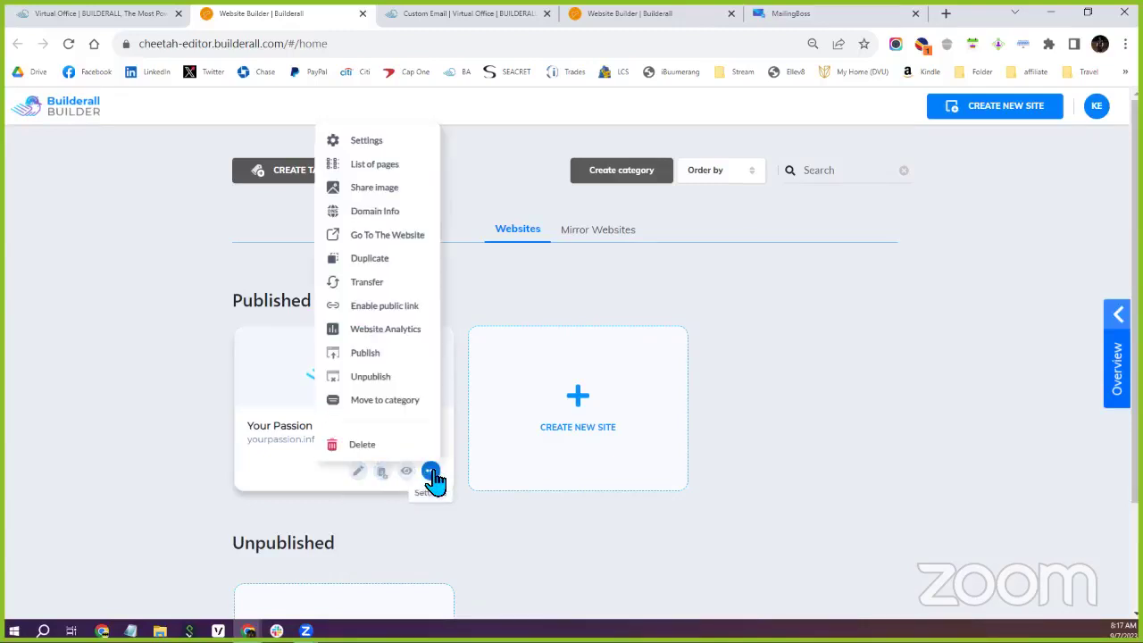
left_click(431, 472)
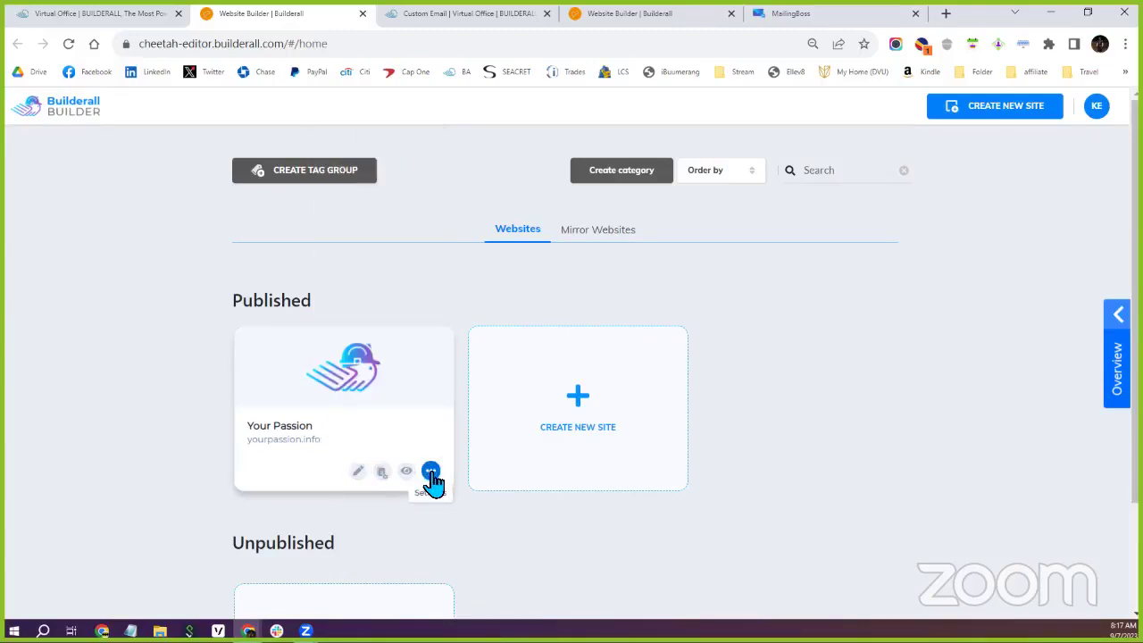
left_click(431, 473)
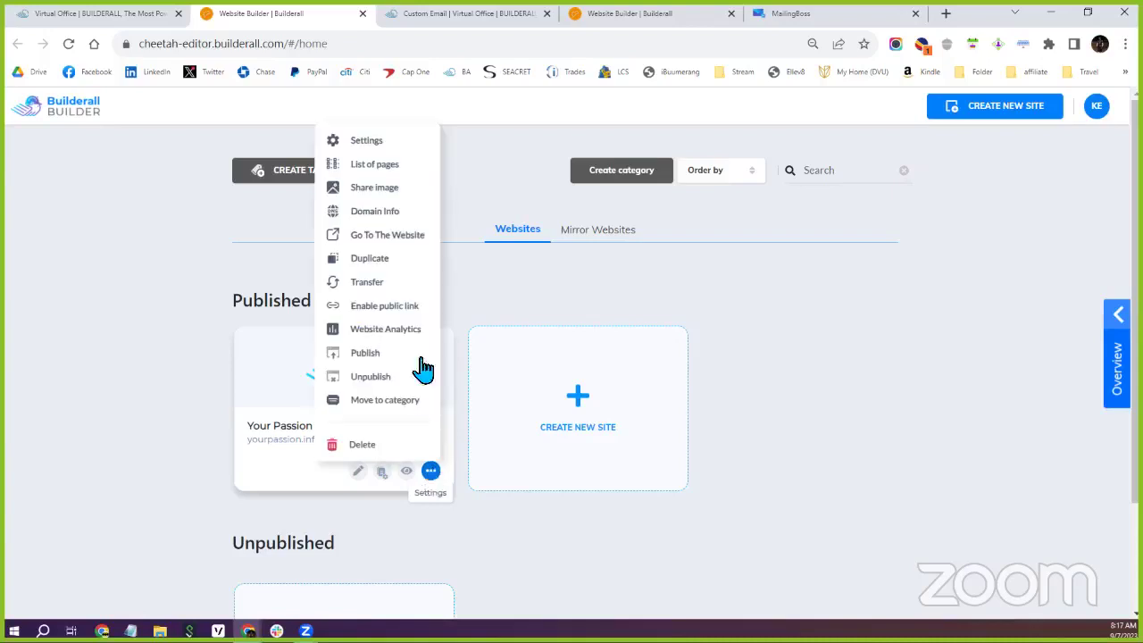
left_click(409, 148)
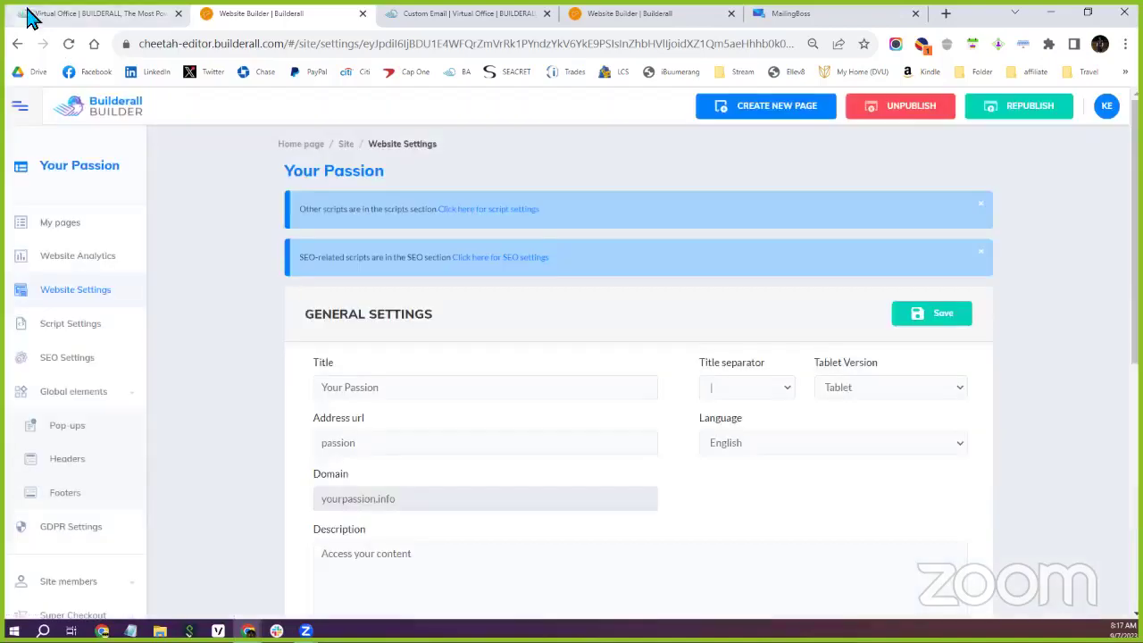
Step: Review the management options beside the Your Passion website settings and open Super Checkout
left_click(89, 13)
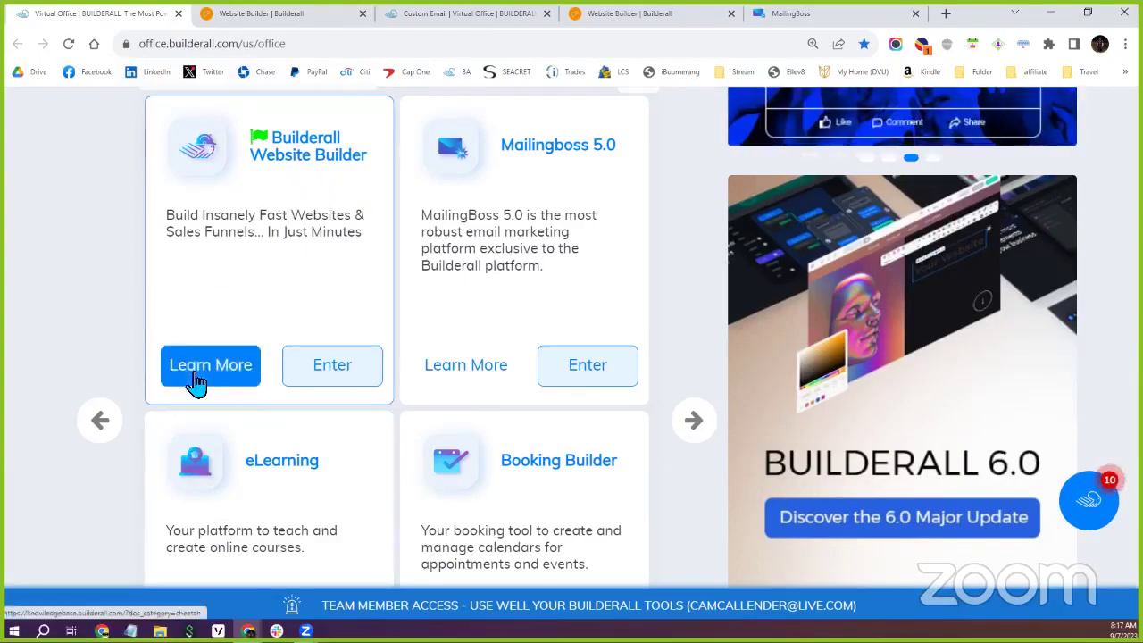
left_click(256, 16)
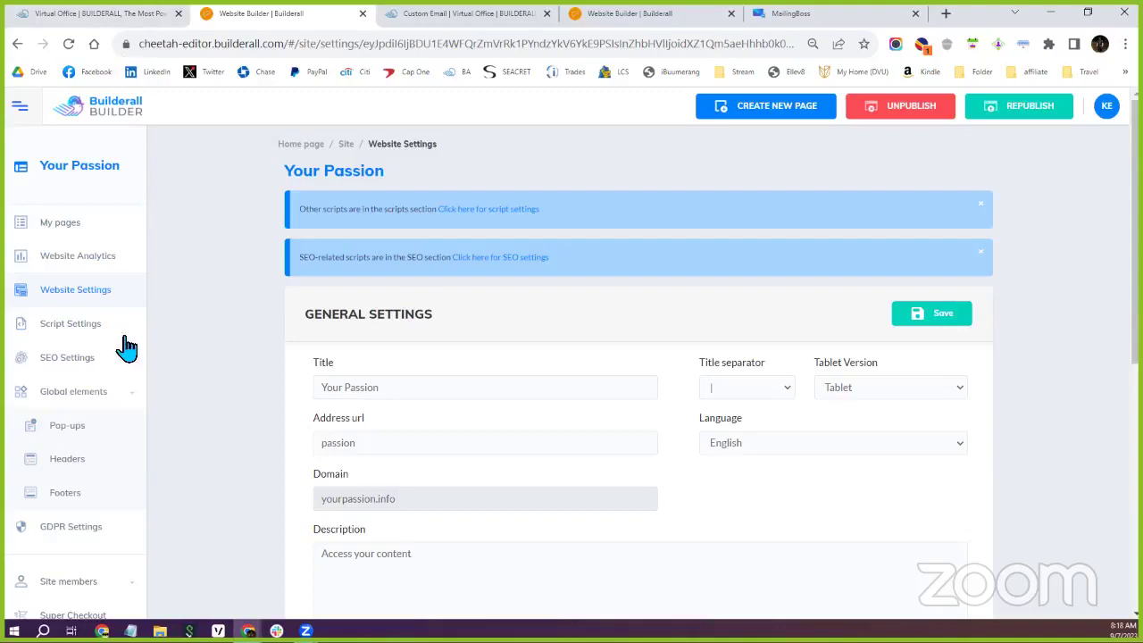
scroll(110, 303, "down", 1)
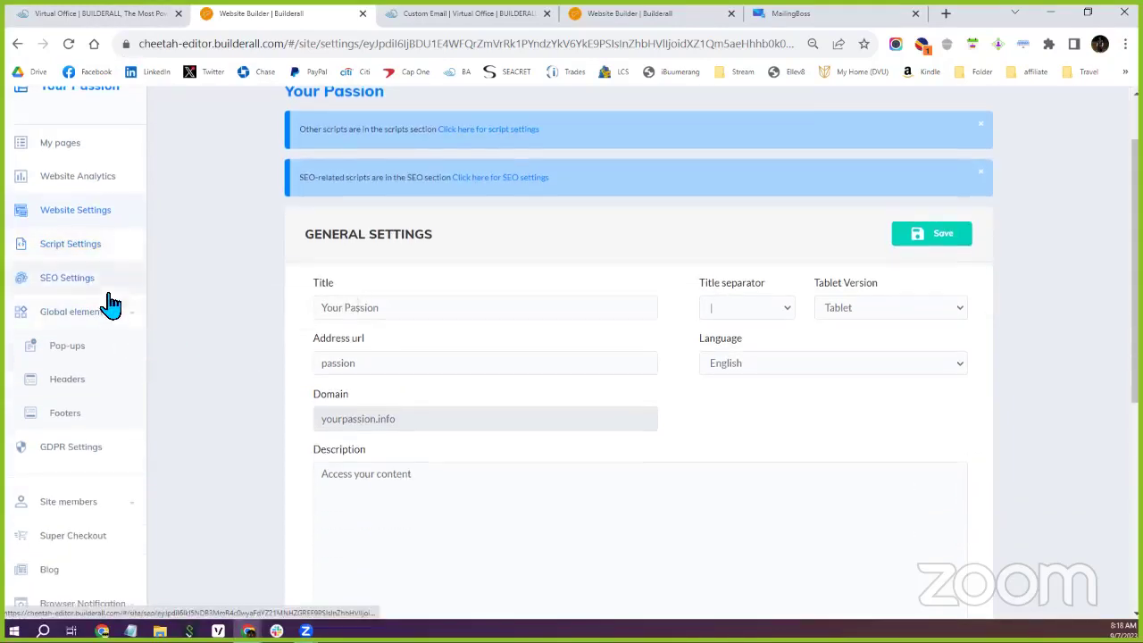
scroll(107, 301, "down", 2)
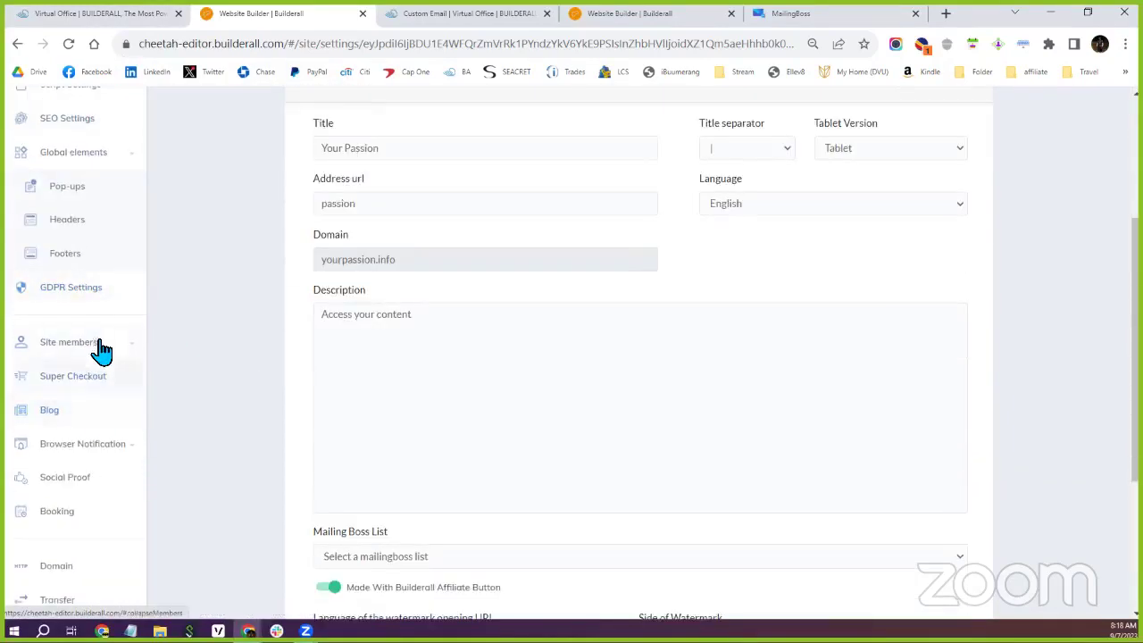
scroll(102, 357, "up", 1)
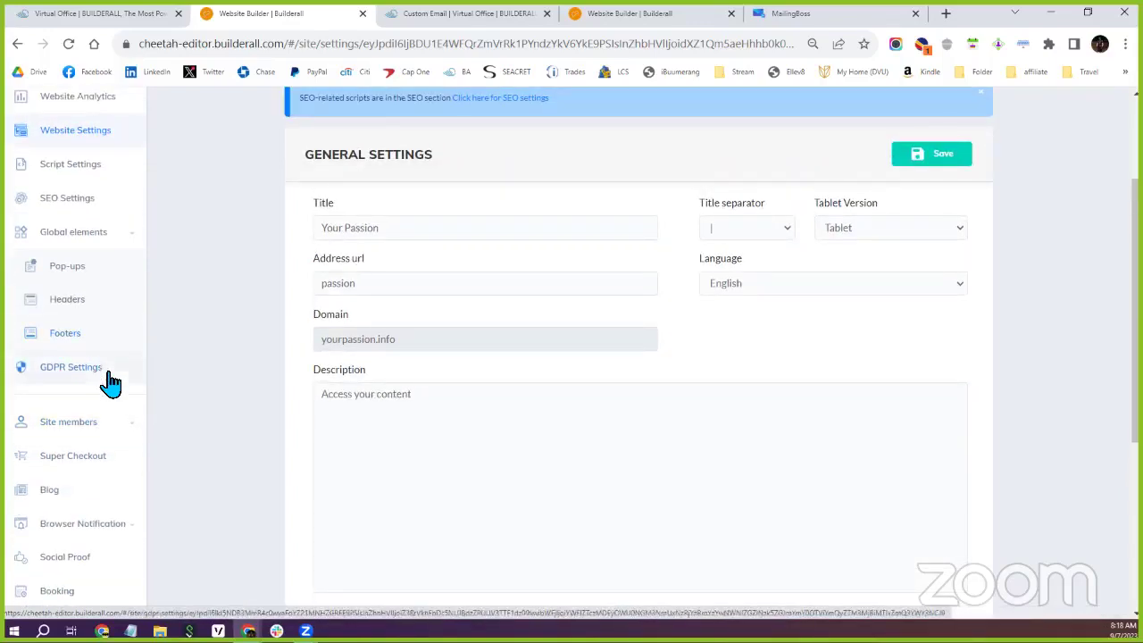
scroll(108, 388, "down", 1)
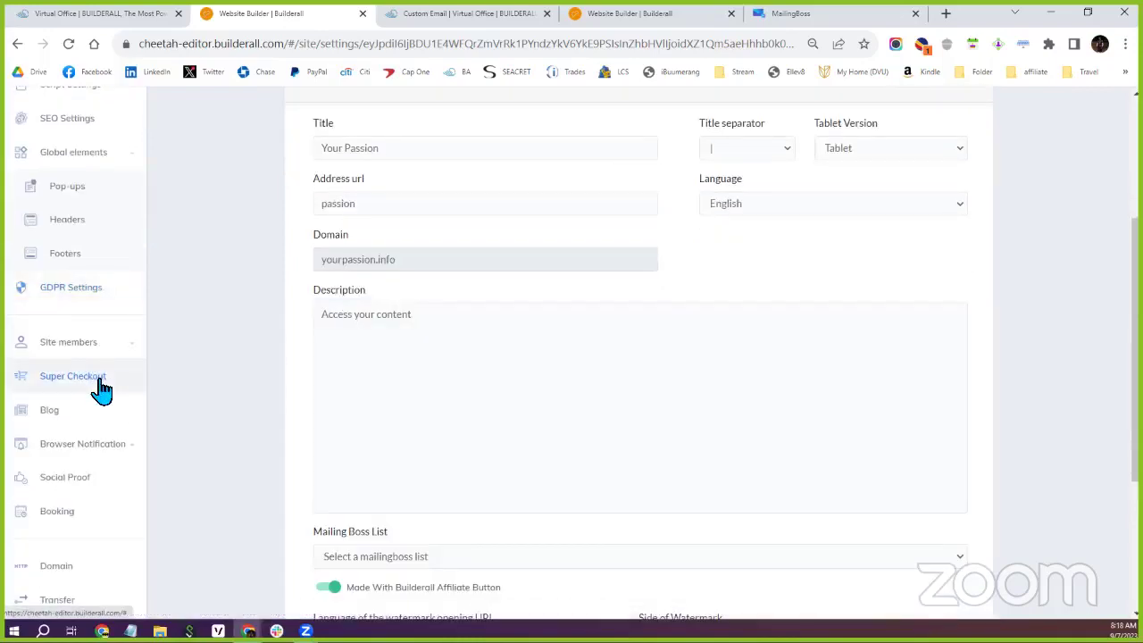
left_click(101, 389)
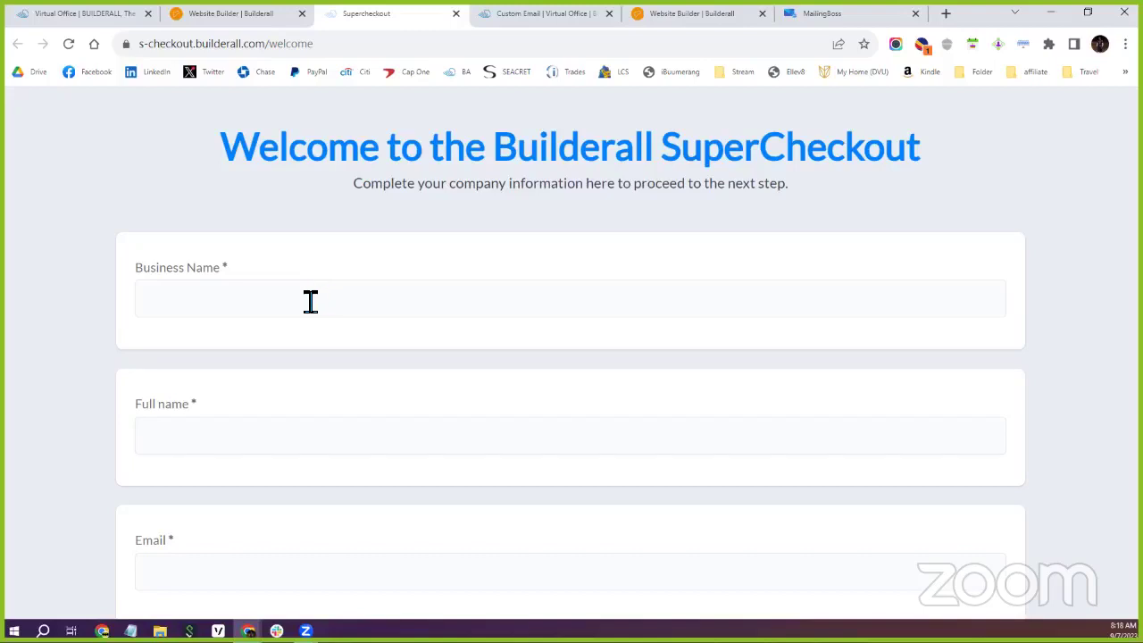
Step: Examine the Business Name, Full name, Email and Phone fields of the SuperCheckout welcome form without filling them in
left_click(311, 301)
scroll(313, 222, "down", 1)
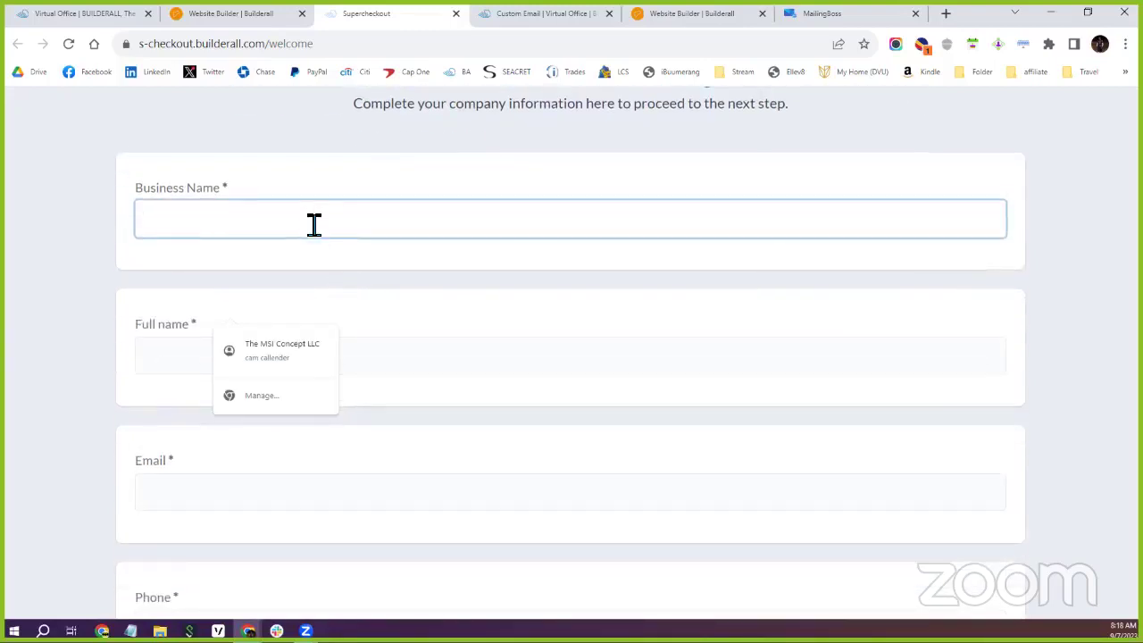
scroll(312, 225, "down", 1)
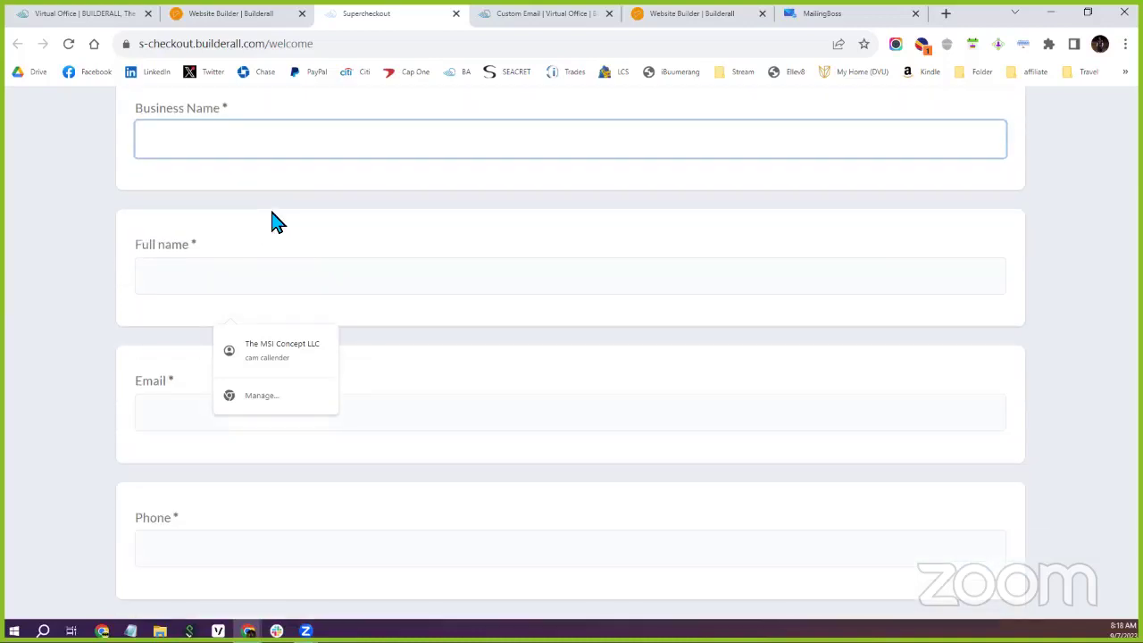
scroll(278, 217, "down", 1)
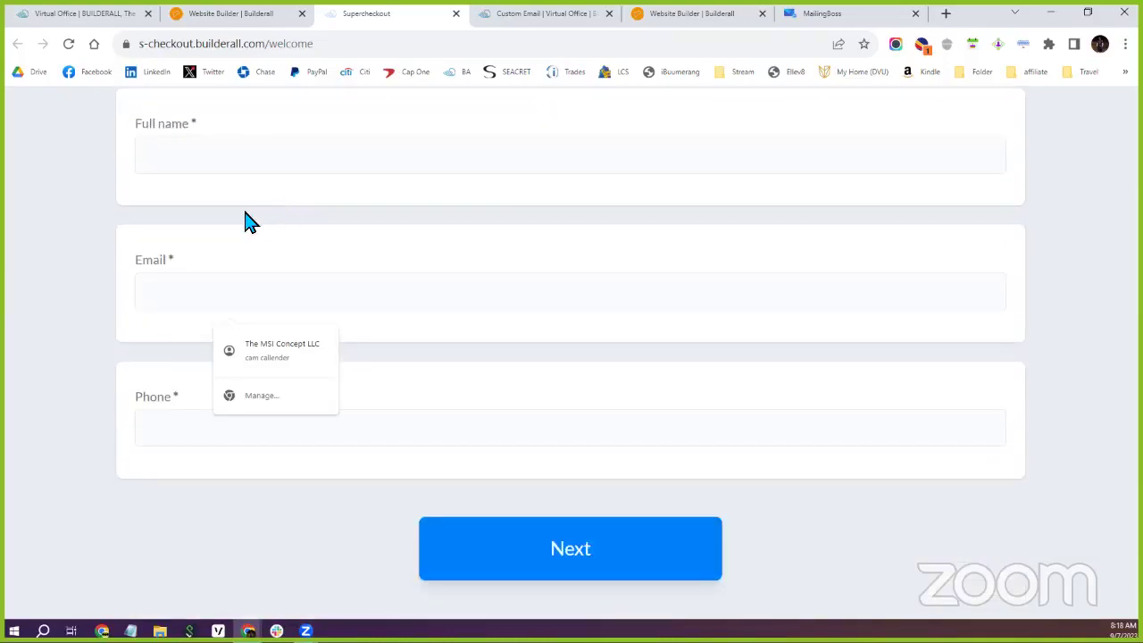
scroll(246, 227, "up", 2)
left_click(233, 181)
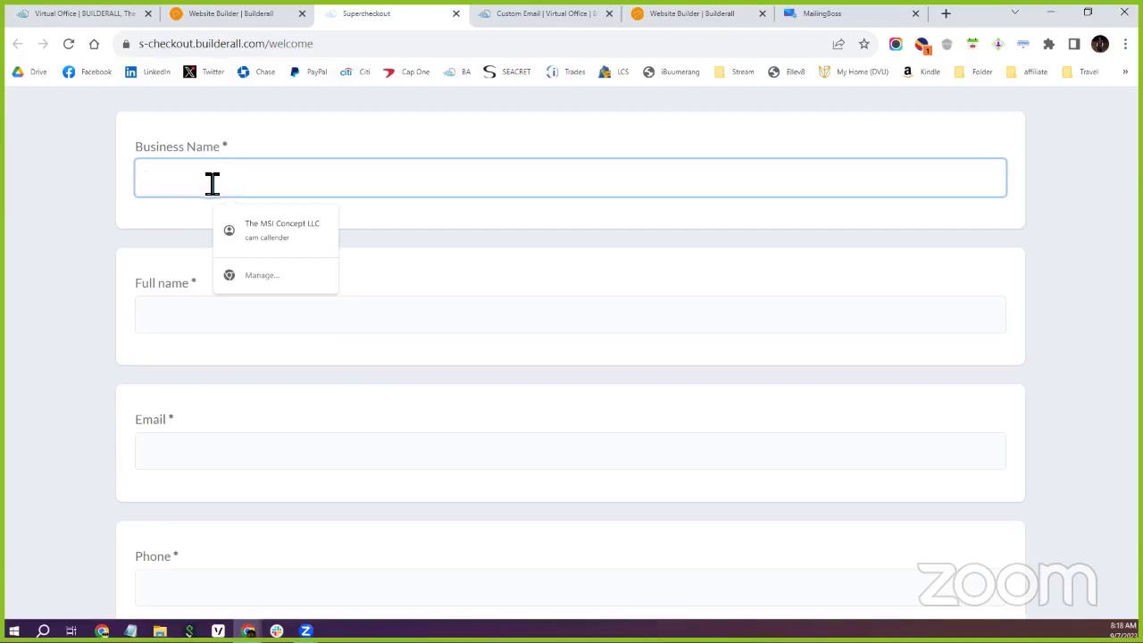
scroll(198, 323, "down", 1)
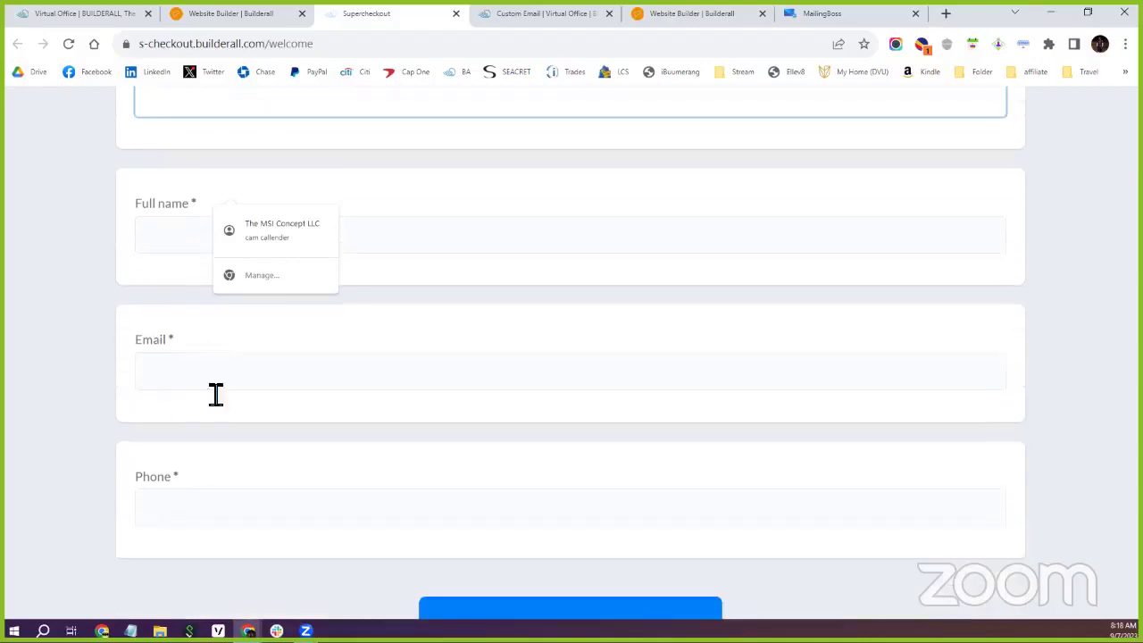
left_click(216, 374)
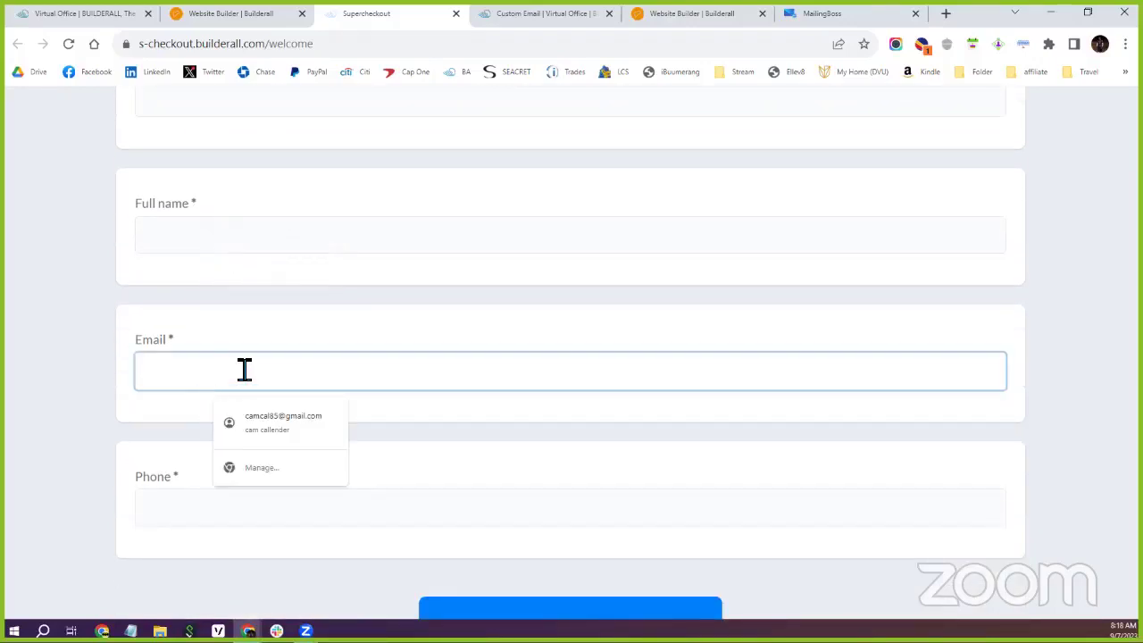
left_click(193, 523)
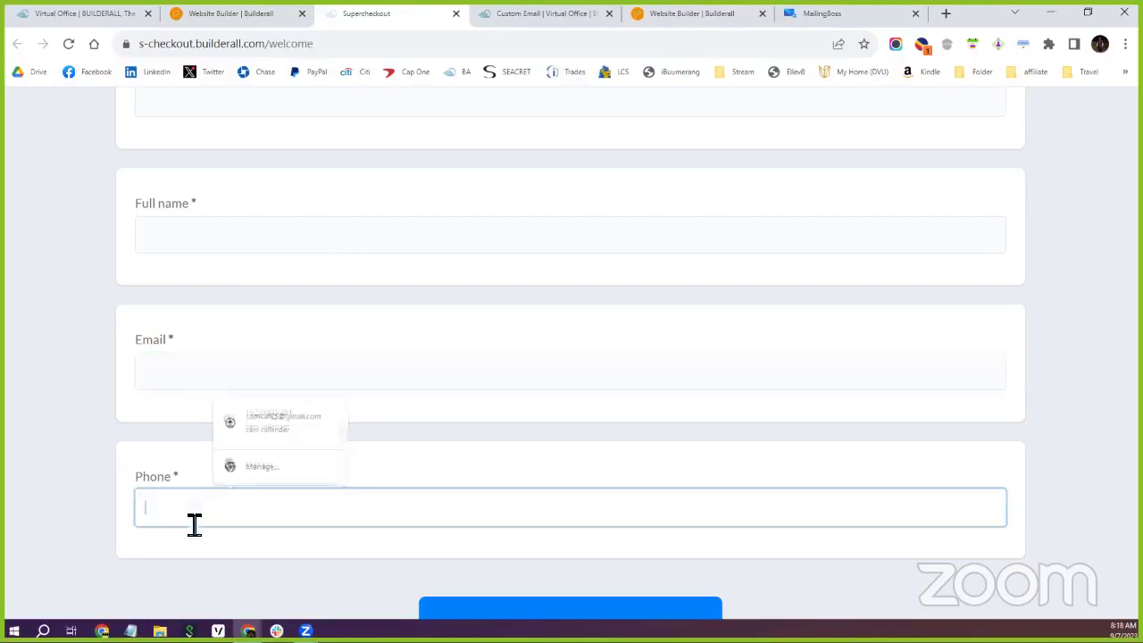
Step: Try to continue past the blank SuperCheckout form and review which of its fields are required
scroll(232, 516, "down", 1)
left_click(566, 545)
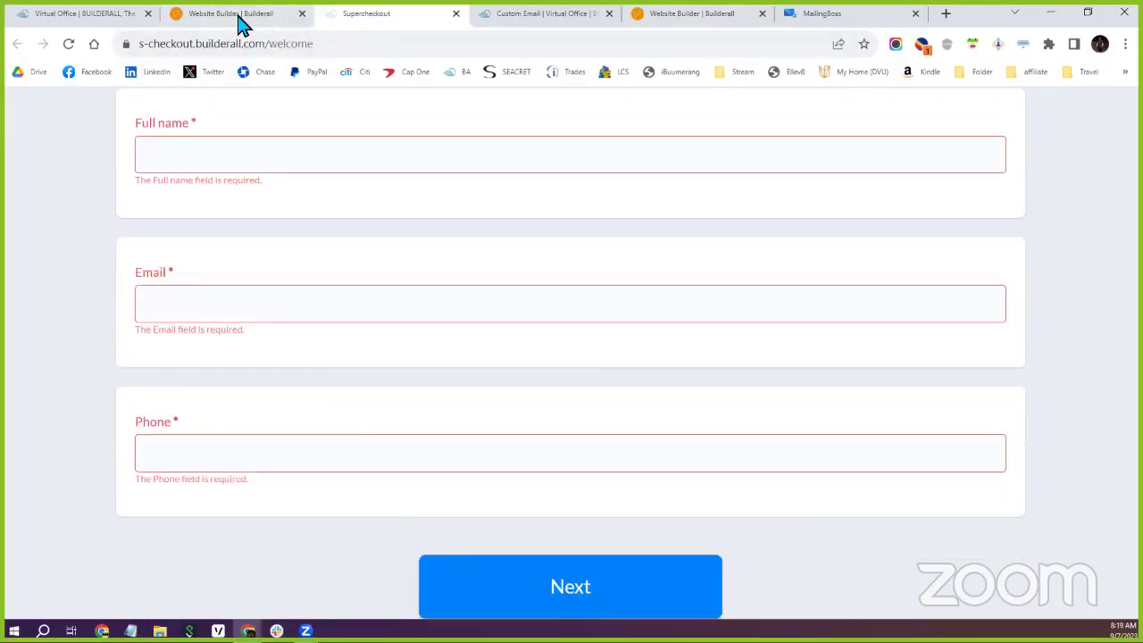
scroll(337, 281, "up", 3)
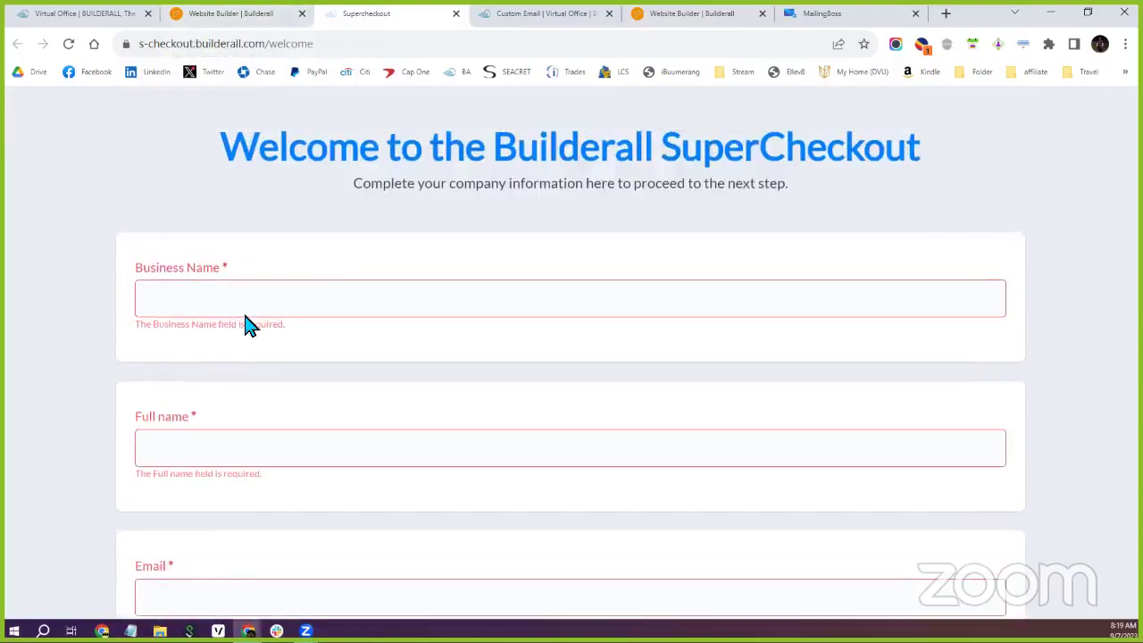
scroll(283, 260, "down", 3)
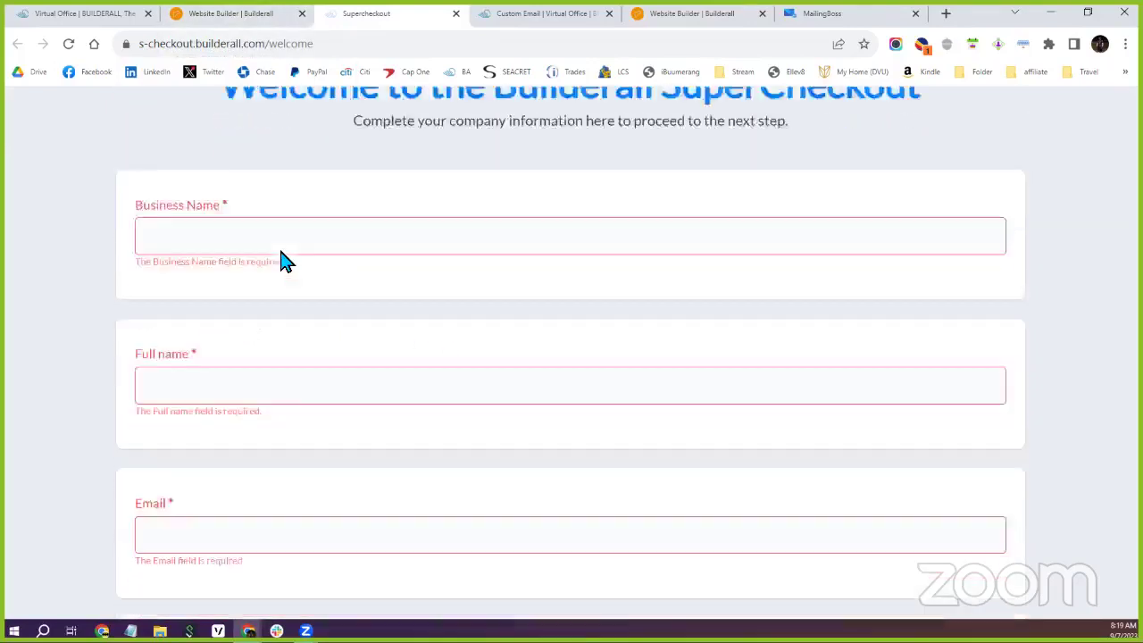
Step: Return to the Your Passion site in Website Builder, list its pages and open the Your Passion home page for editing
mouse_move(103, 22)
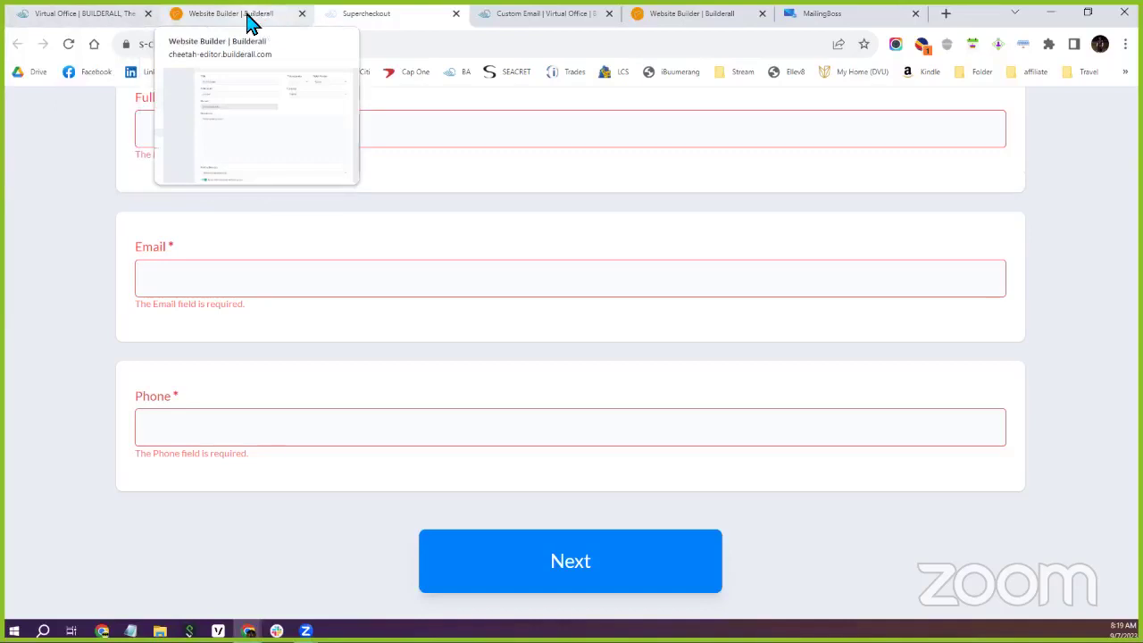
left_click(88, 18)
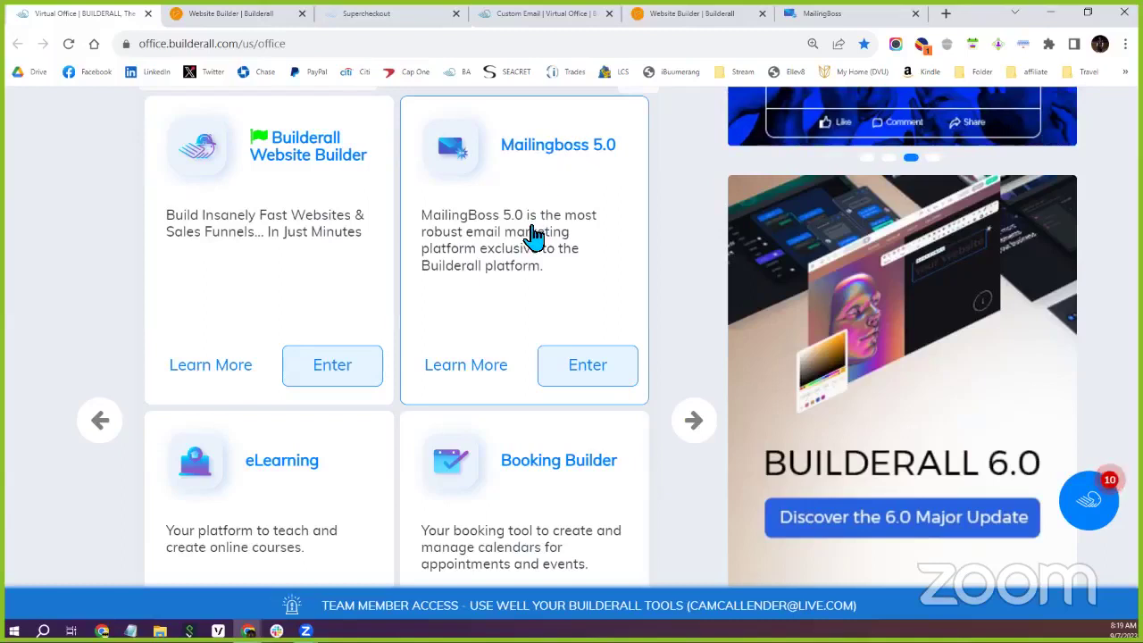
left_click(224, 16)
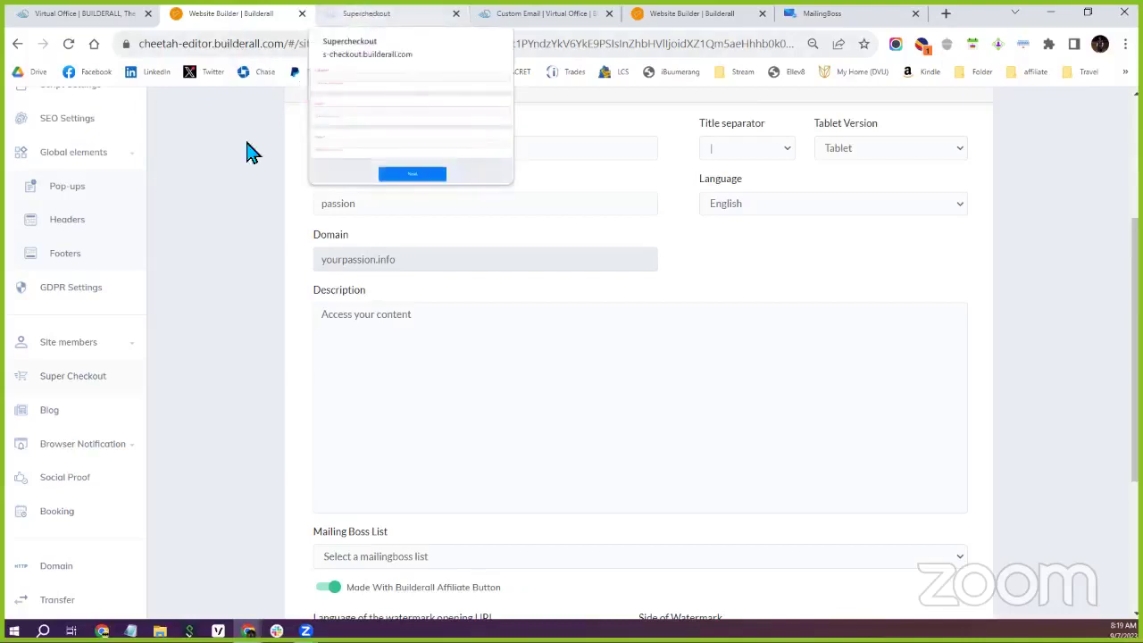
scroll(220, 199, "up", 3)
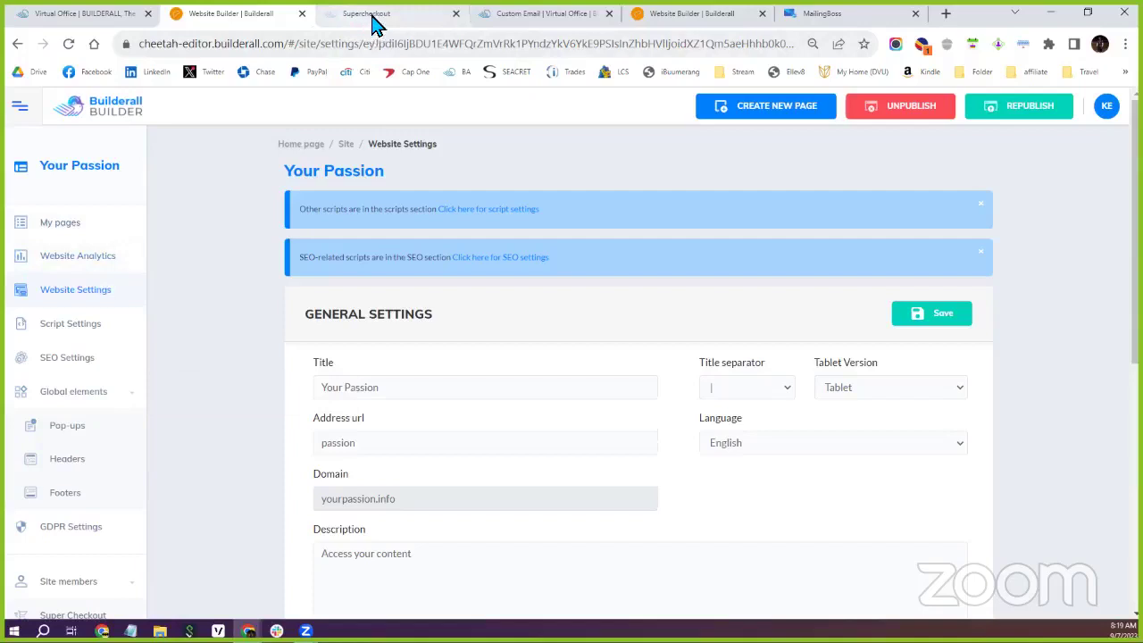
left_click(87, 227)
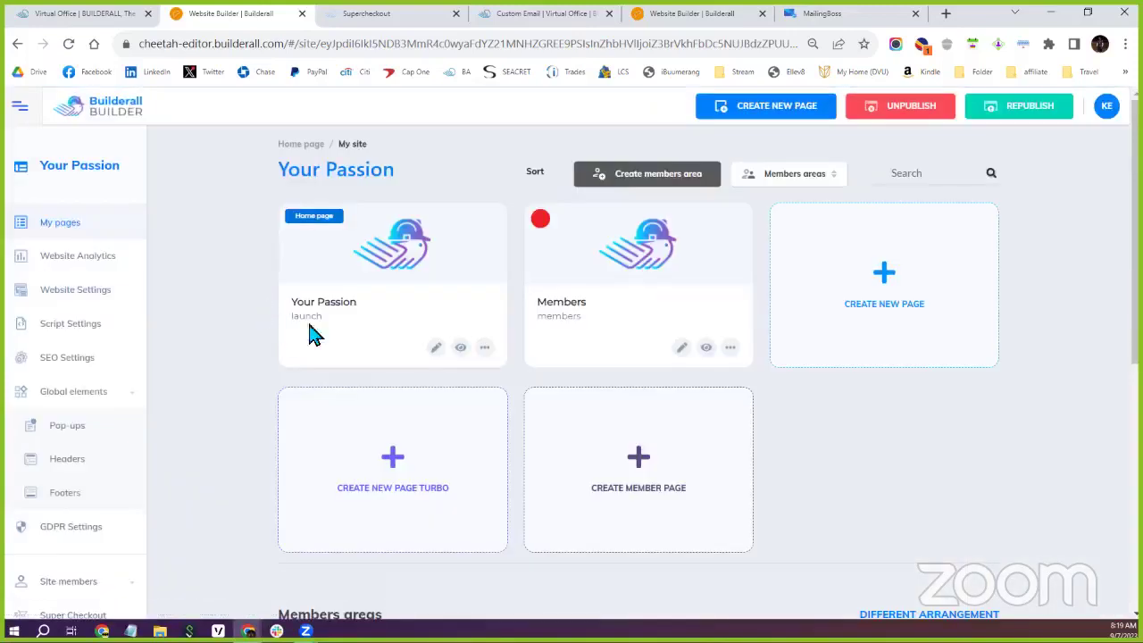
left_click(437, 350)
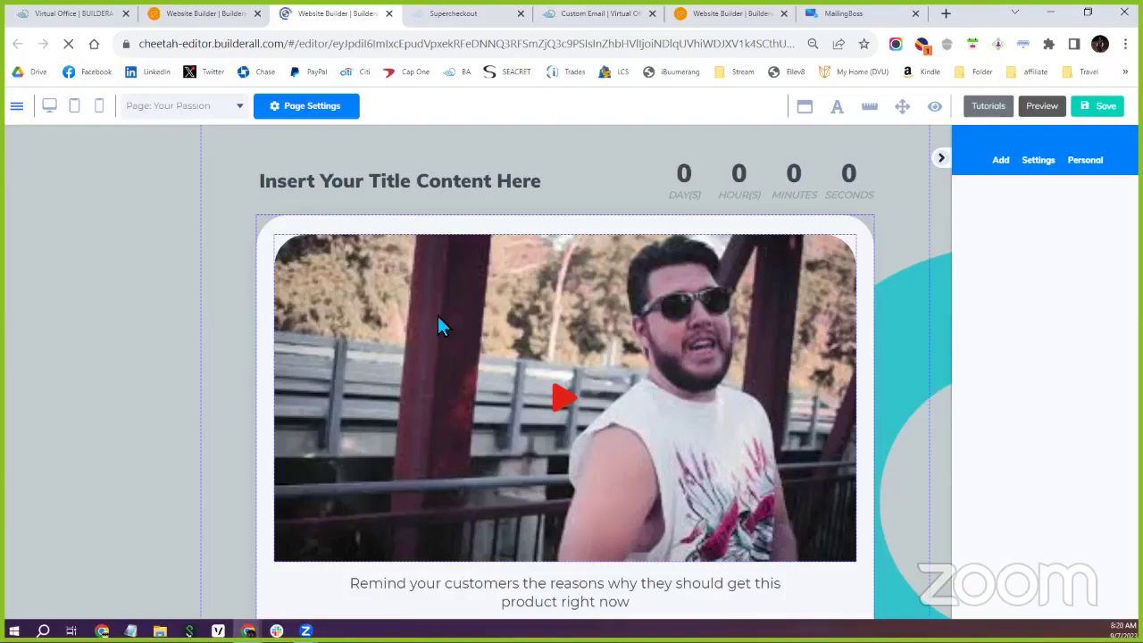
Step: Look over the Your Passion page layout, select its YouTube video and open the video's general settings
scroll(434, 360, "down", 10)
left_click(426, 373)
scroll(426, 373, "up", 3)
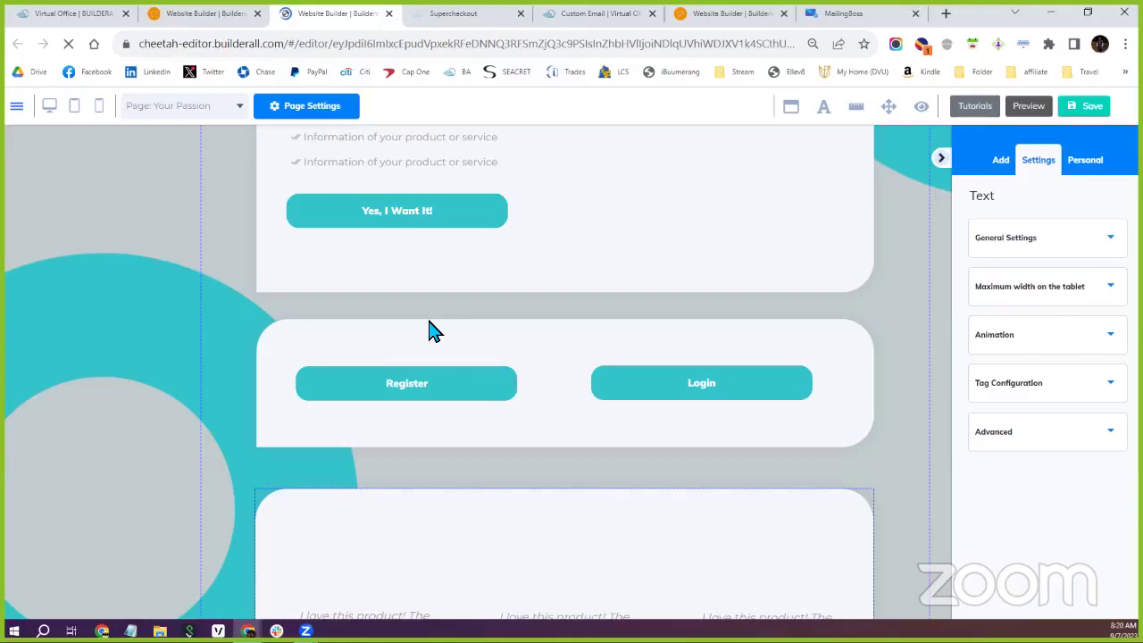
scroll(429, 323, "up", 6)
scroll(429, 323, "down", 2)
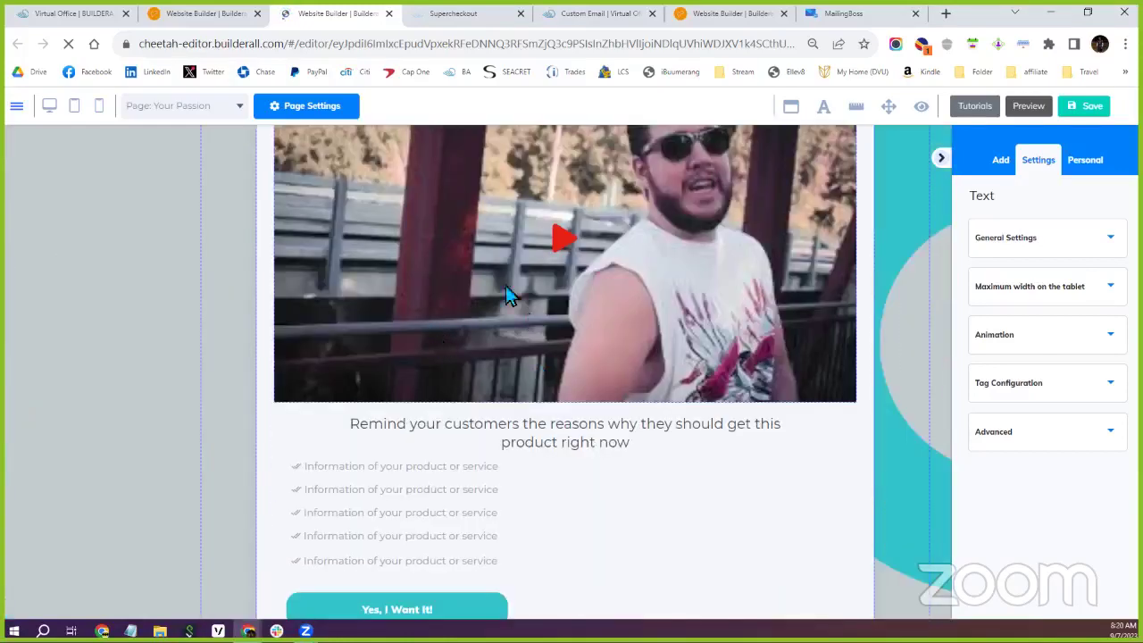
scroll(473, 312, "down", 2)
scroll(471, 332, "up", 3)
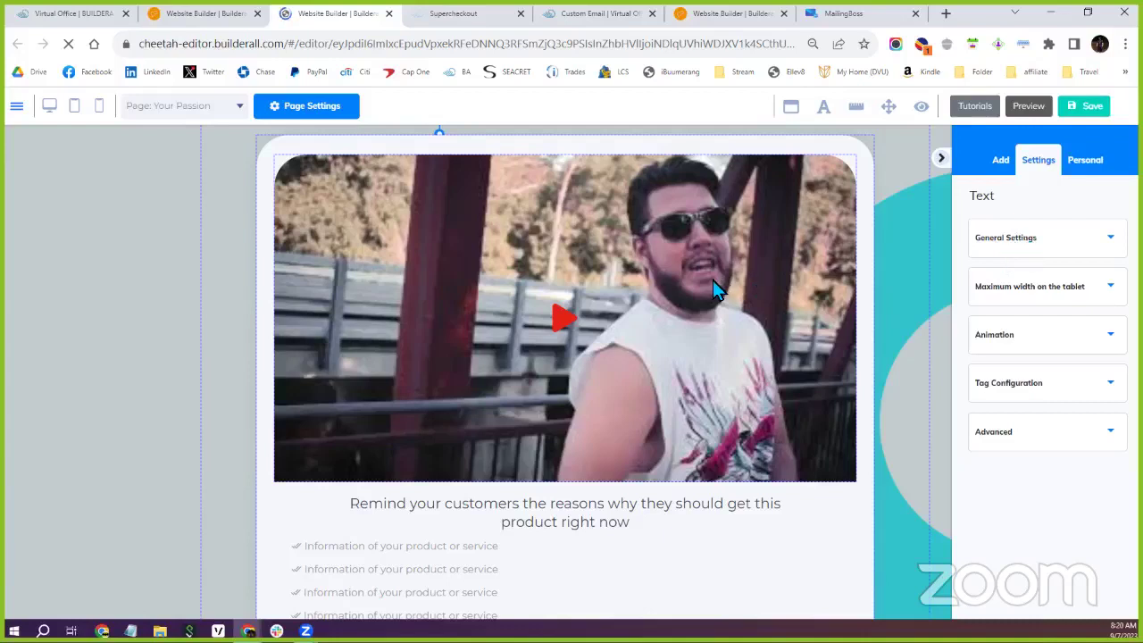
left_click(612, 310)
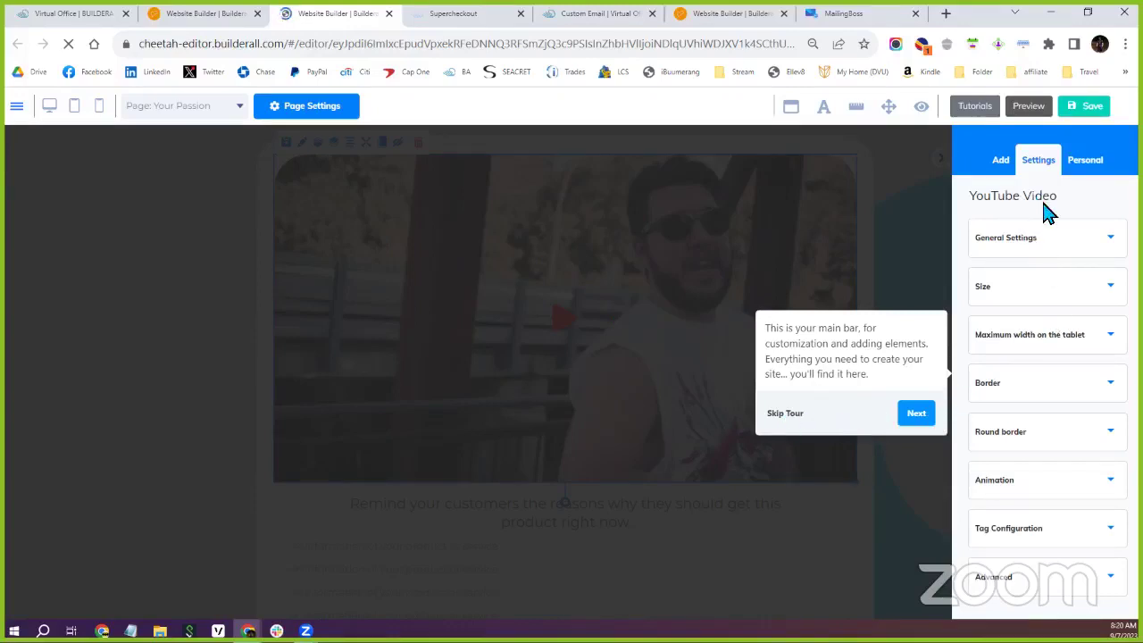
left_click(1027, 247)
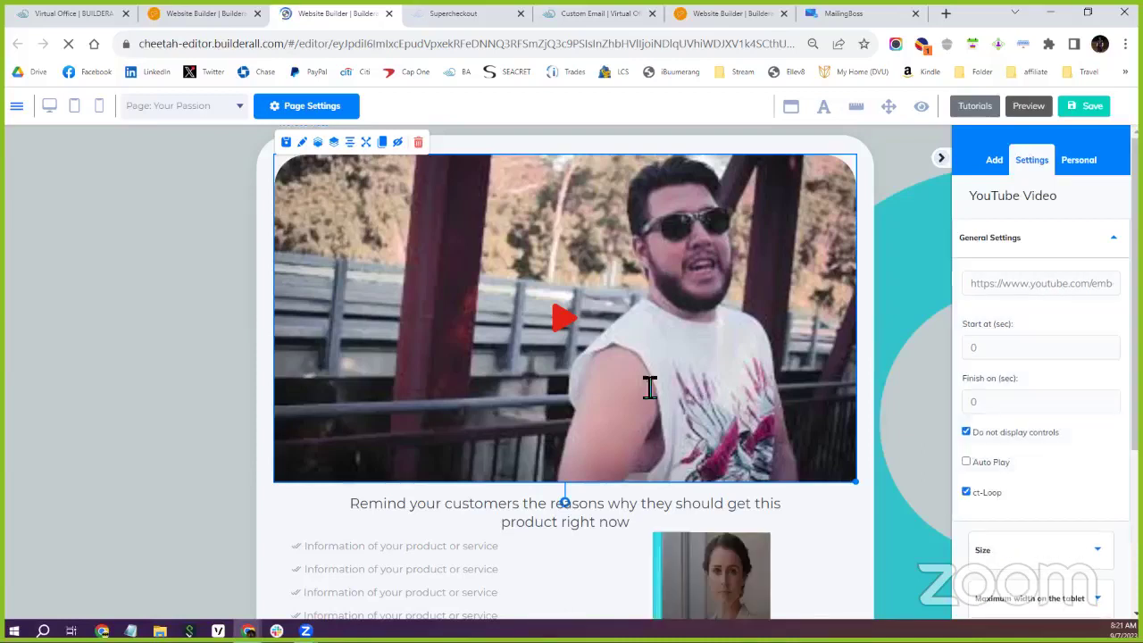
Step: Select the "Yes, I Want It!" button and the Register button in turn to review their button settings
scroll(626, 352, "down", 2)
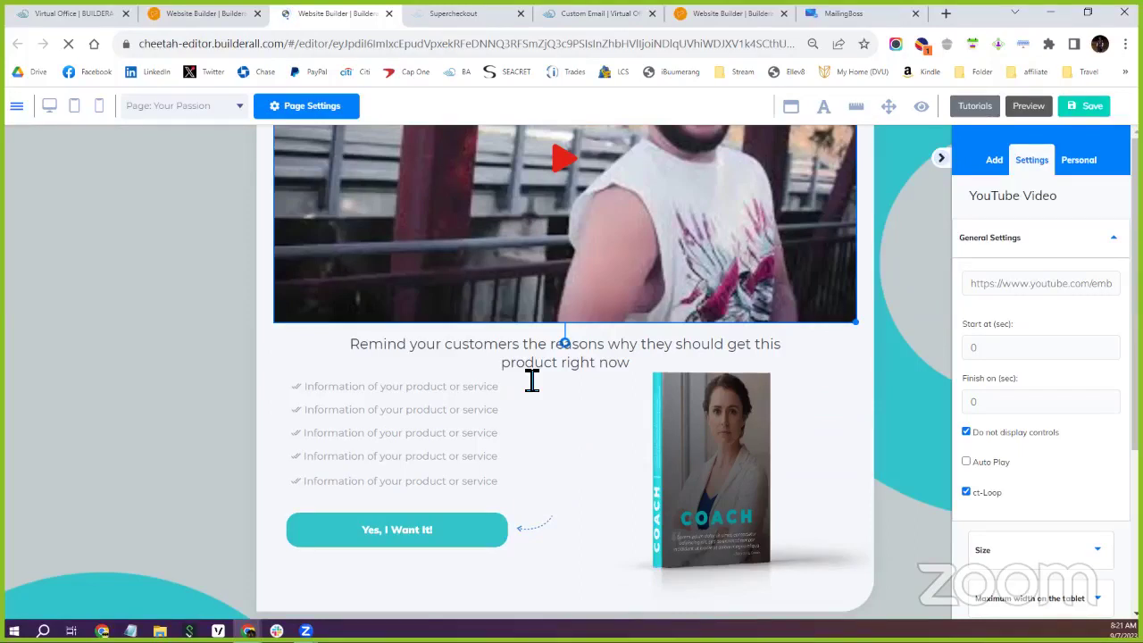
scroll(531, 379, "down", 1)
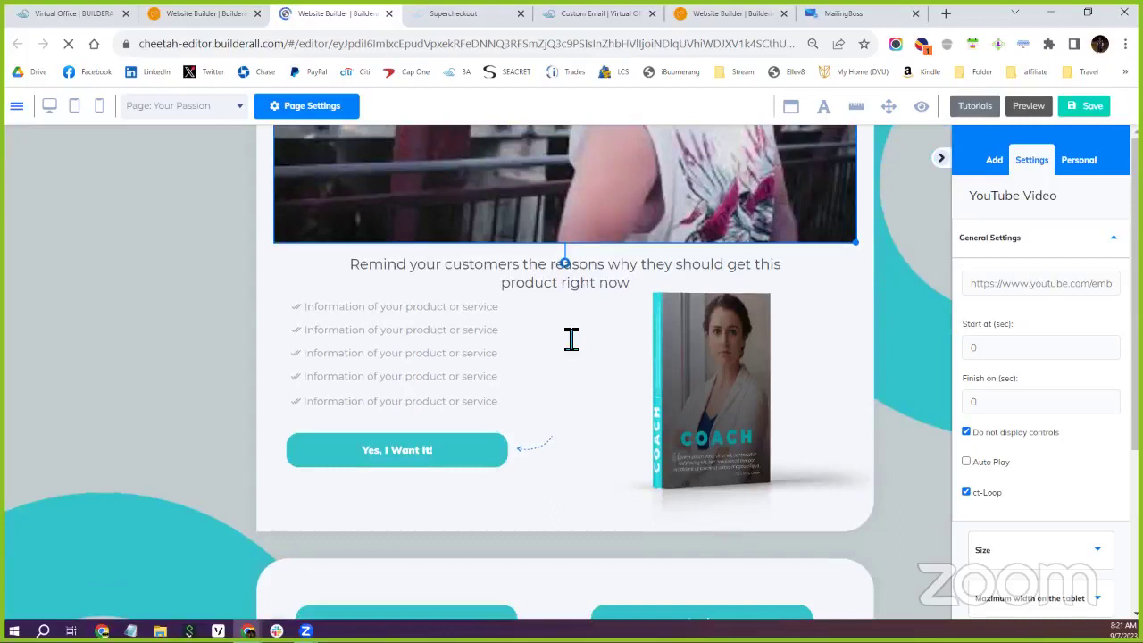
scroll(536, 312, "down", 1)
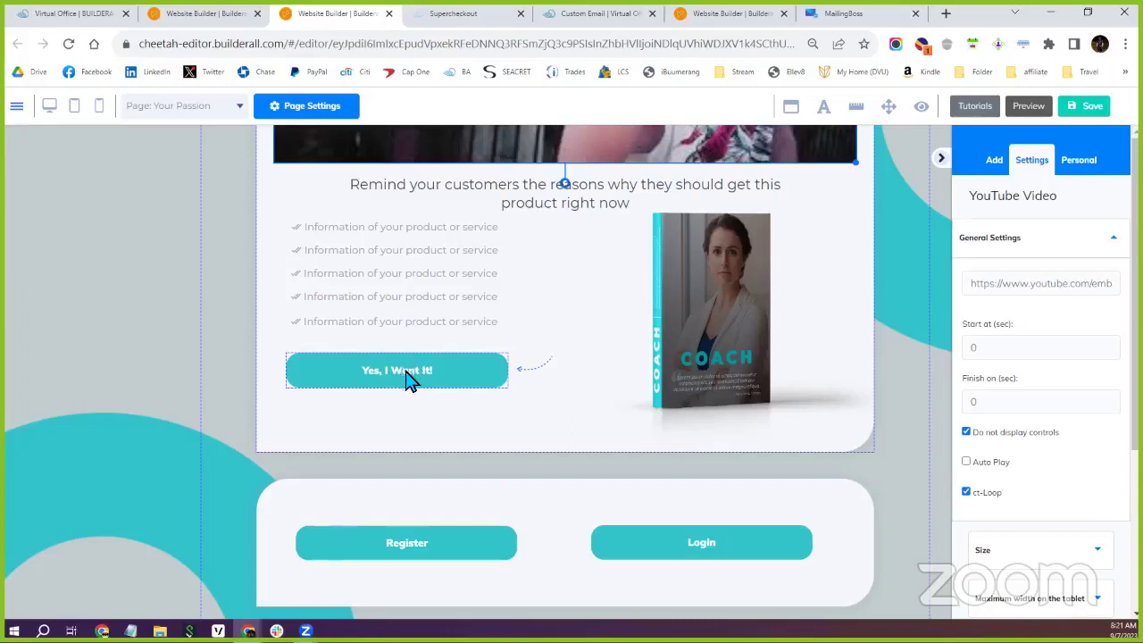
left_click(408, 378)
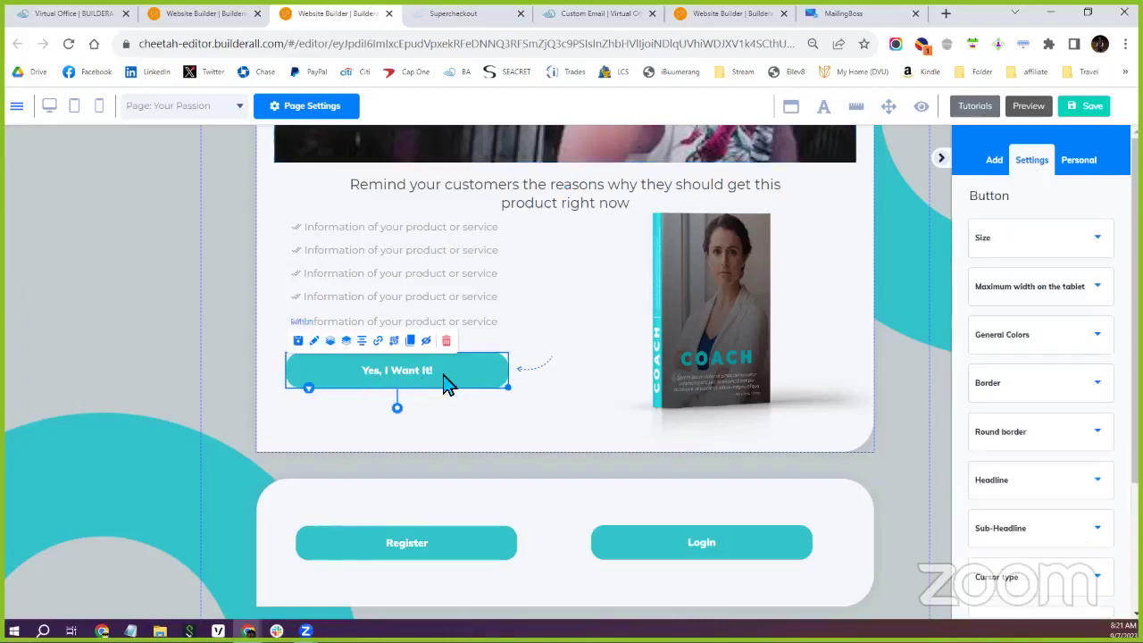
scroll(441, 379, "down", 1)
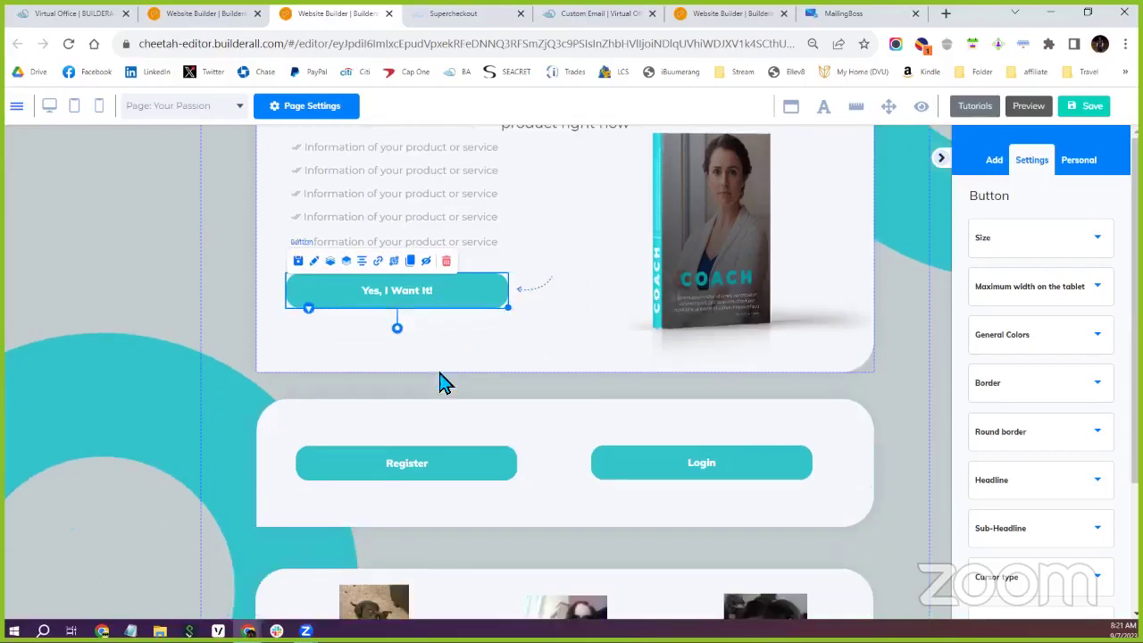
left_click(375, 471)
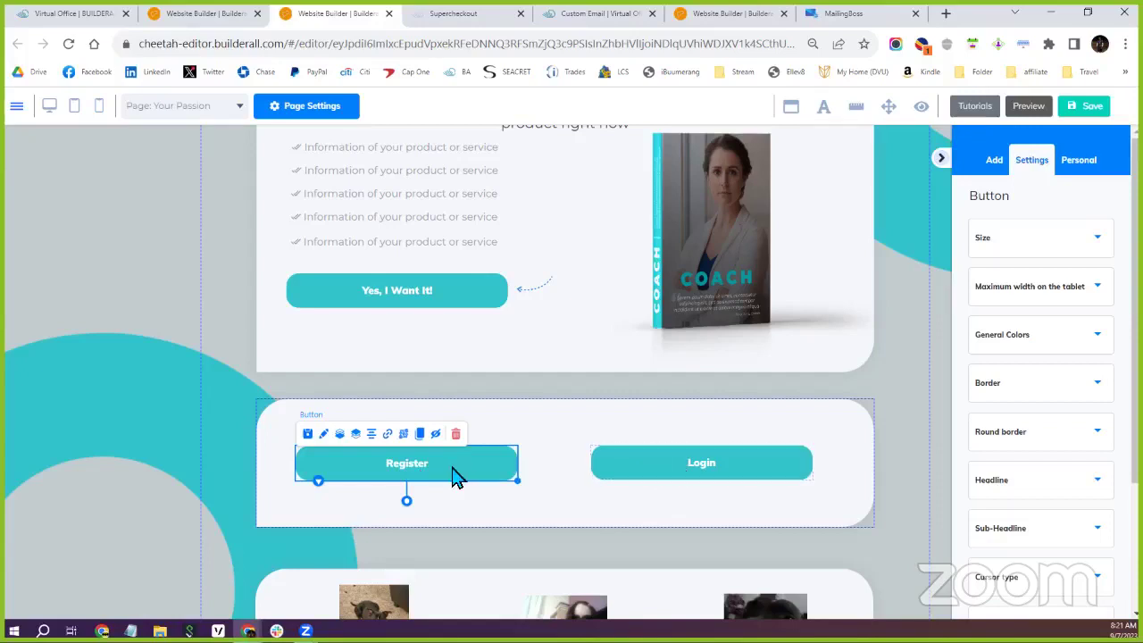
Step: Review the testimonials section, select its middle photo and open that image's general settings
scroll(438, 477, "down", 2)
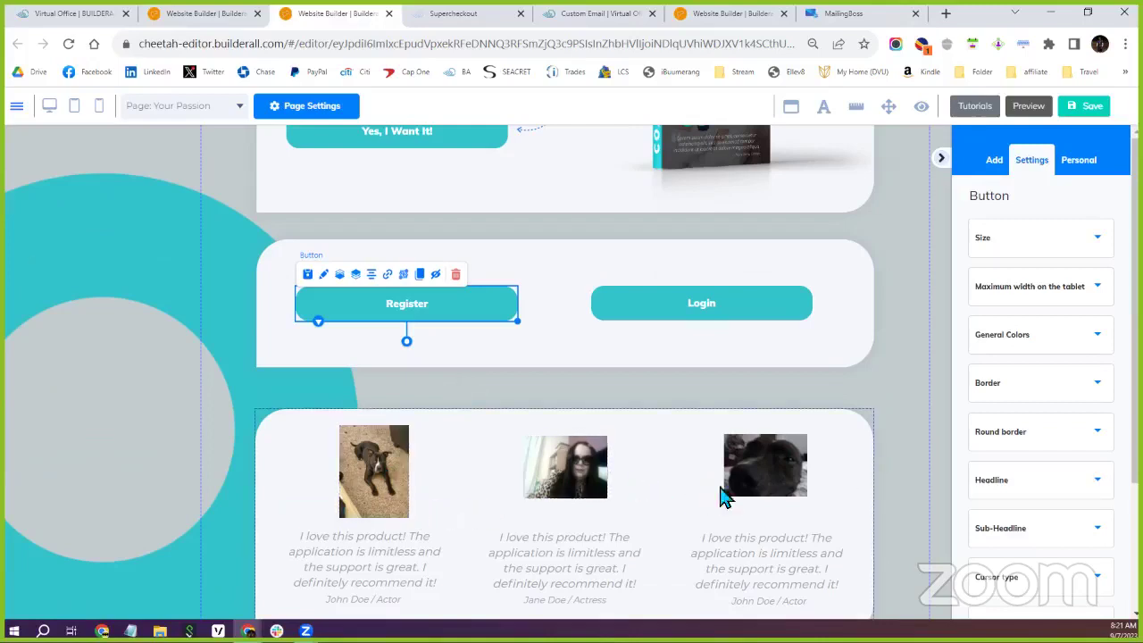
scroll(415, 513, "down", 2)
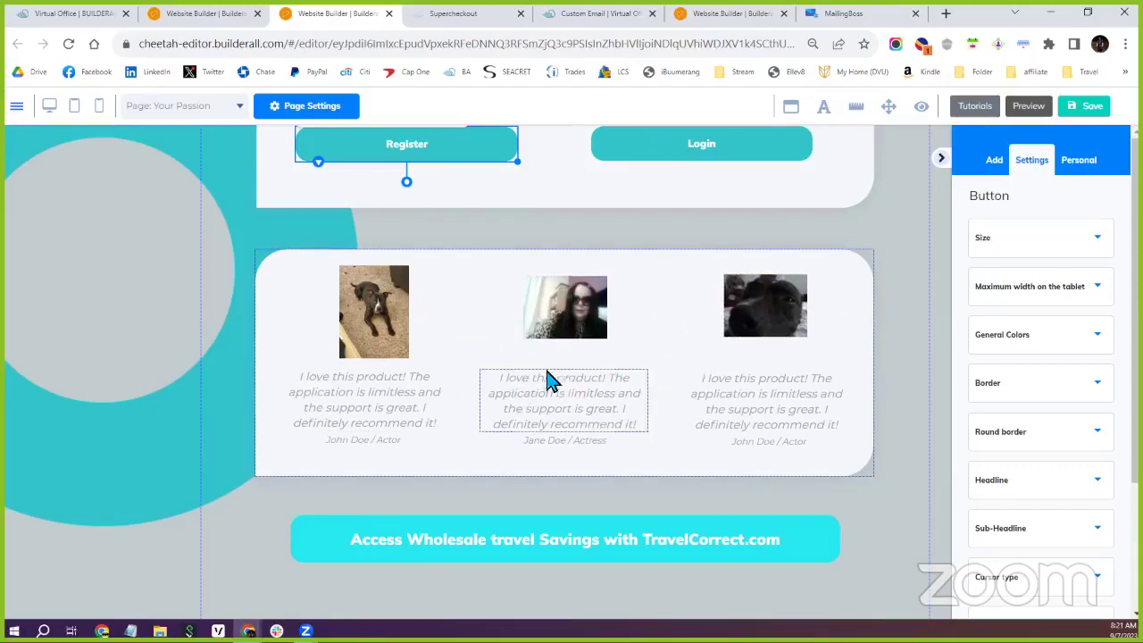
scroll(469, 357, "up", 1)
scroll(466, 366, "up", 2)
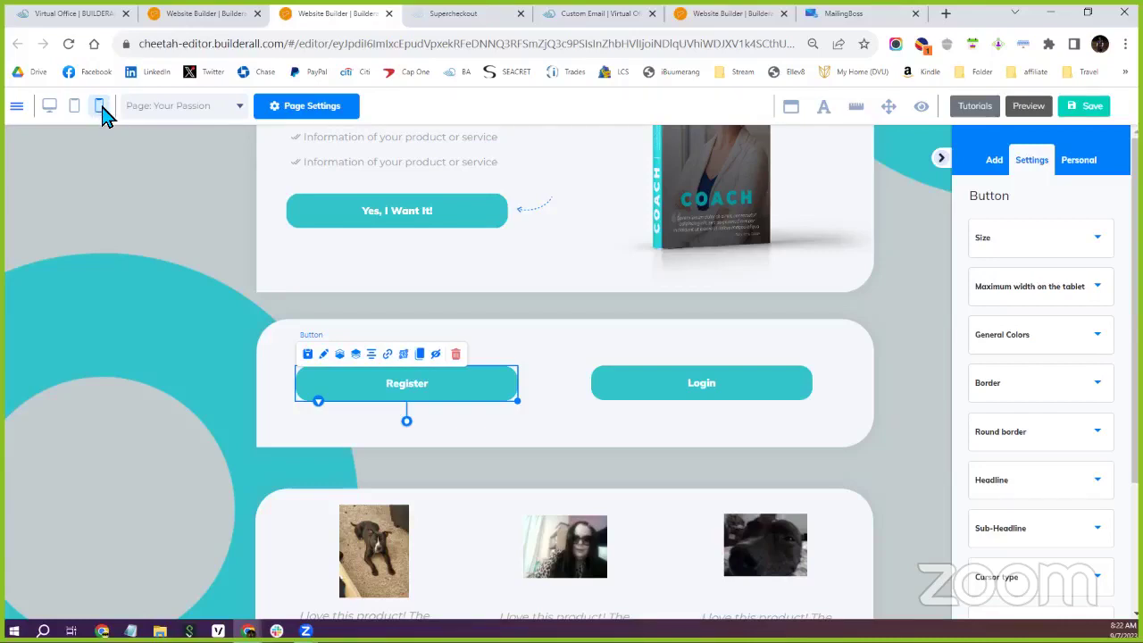
left_click(568, 542)
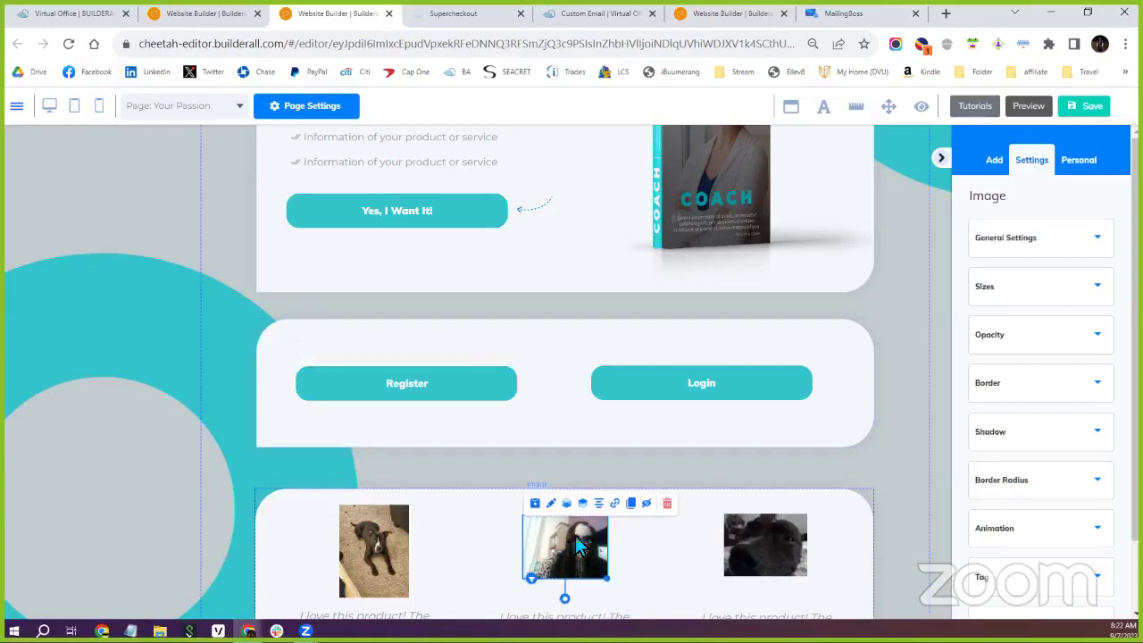
left_click(1005, 251)
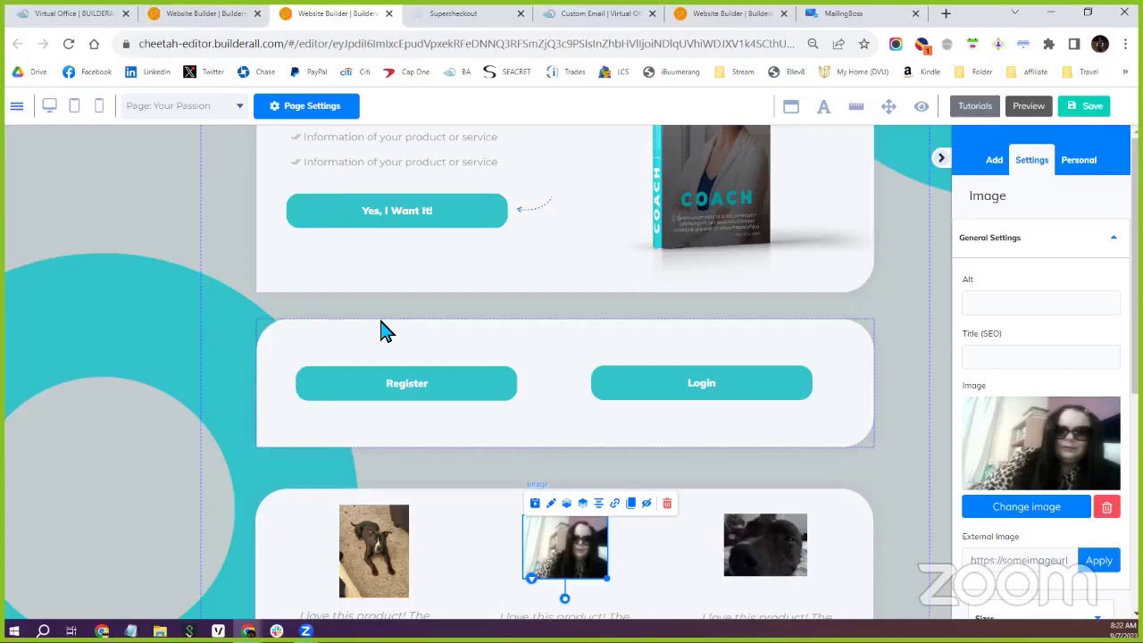
Step: Go back to the Your Passion site's page list and open the Members page for editing
scroll(382, 331, "up", 1)
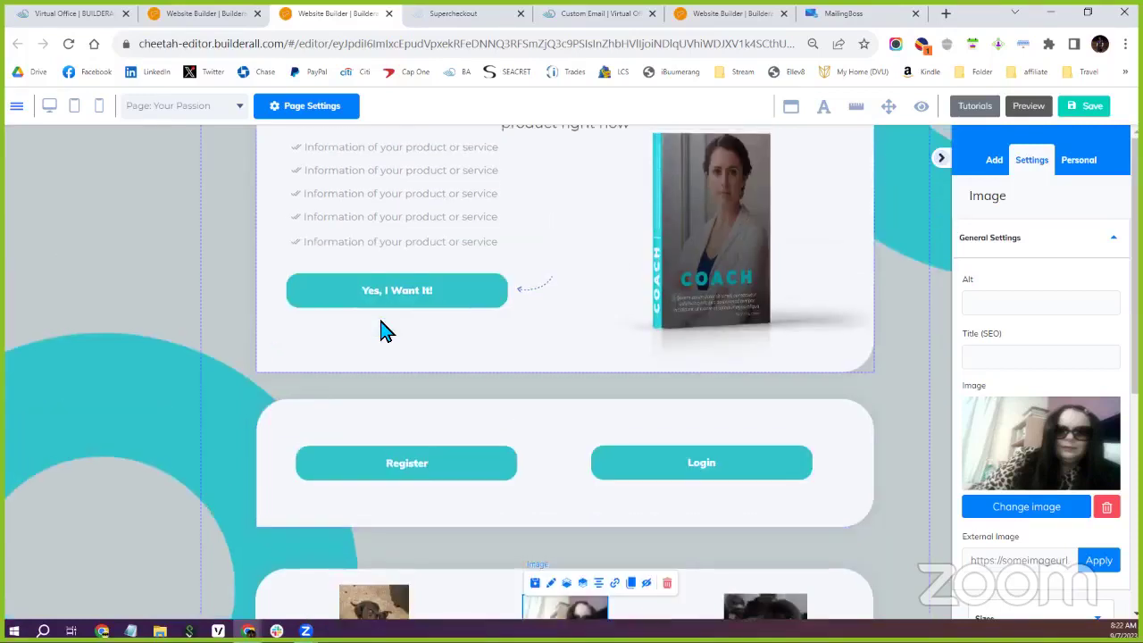
scroll(382, 330, "down", 1)
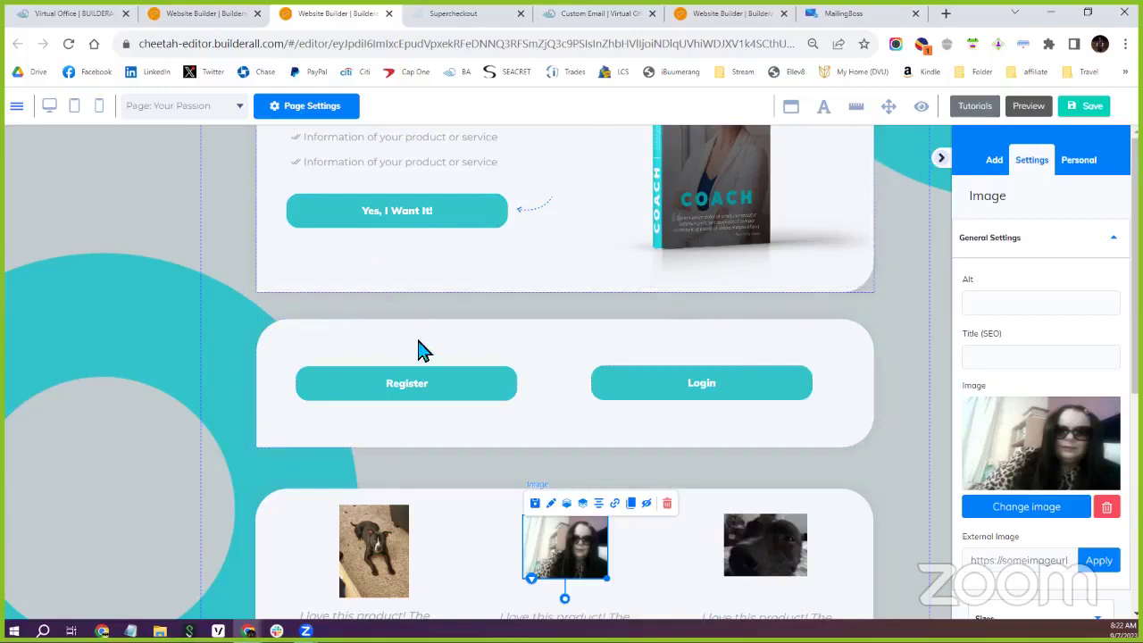
scroll(476, 446, "up", 2)
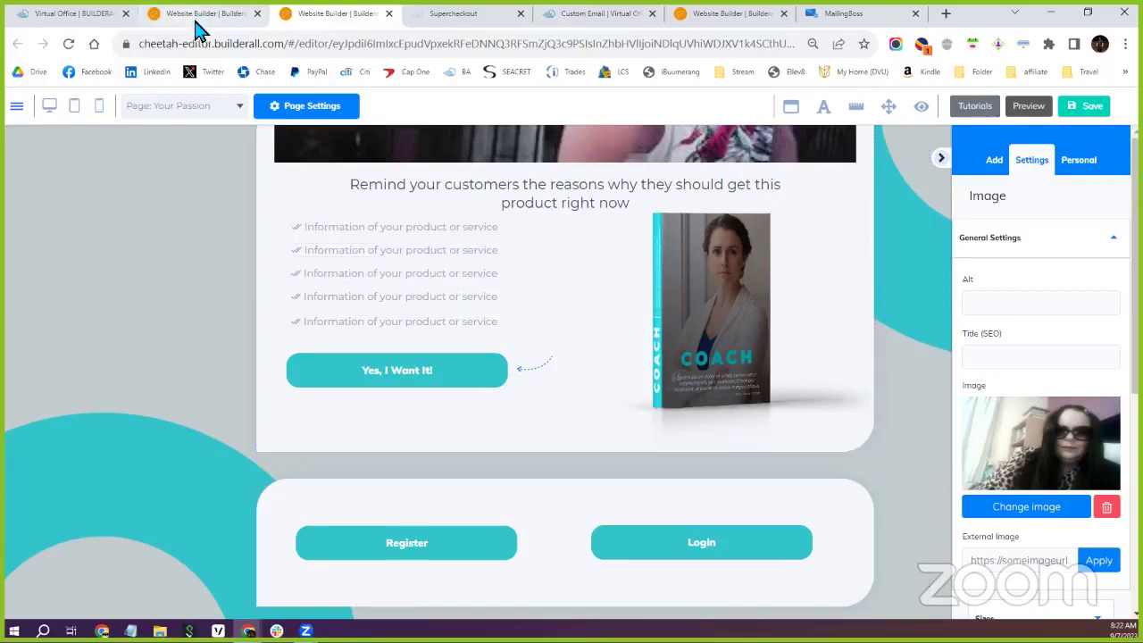
mouse_move(199, 27)
left_click(200, 15)
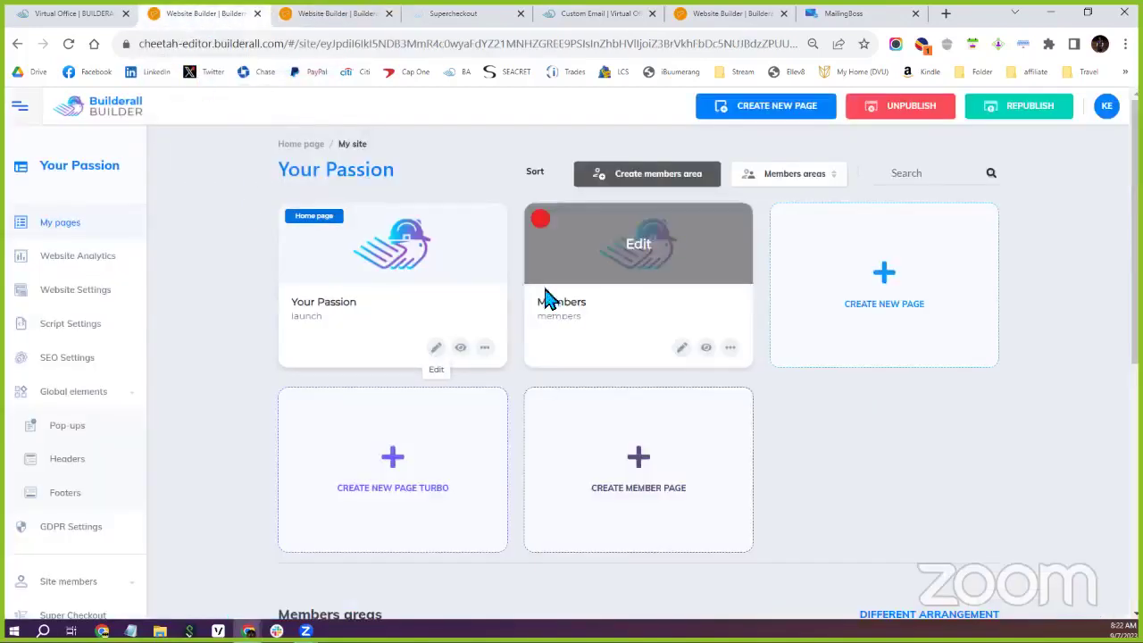
left_click(681, 348)
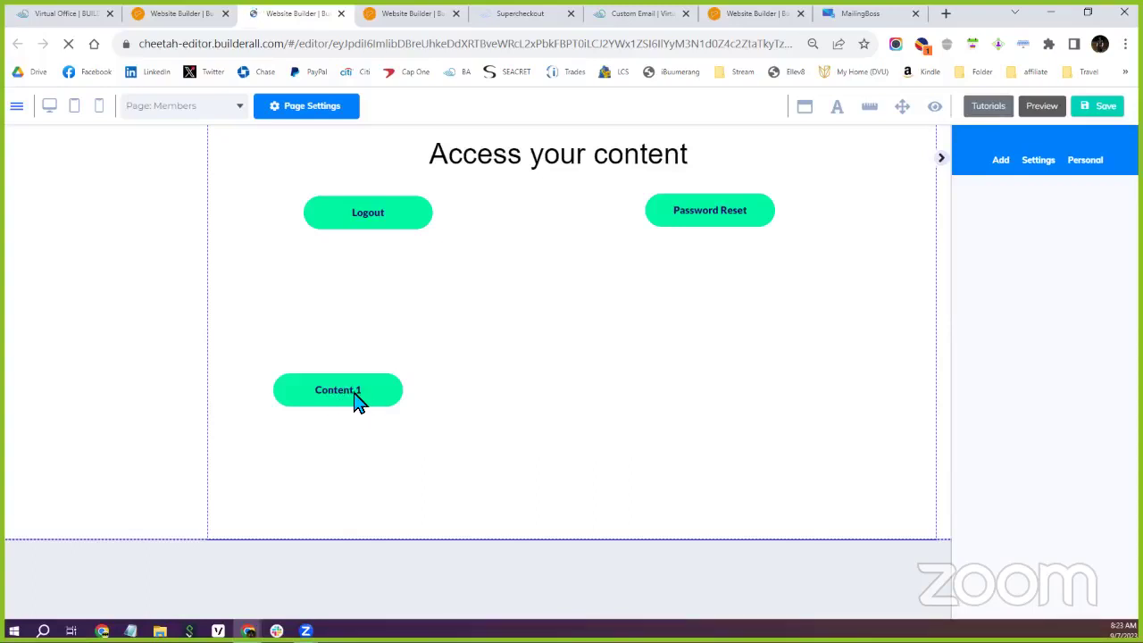
Step: Open the link settings of the Content 1 button and clear its web URL
left_click(382, 399)
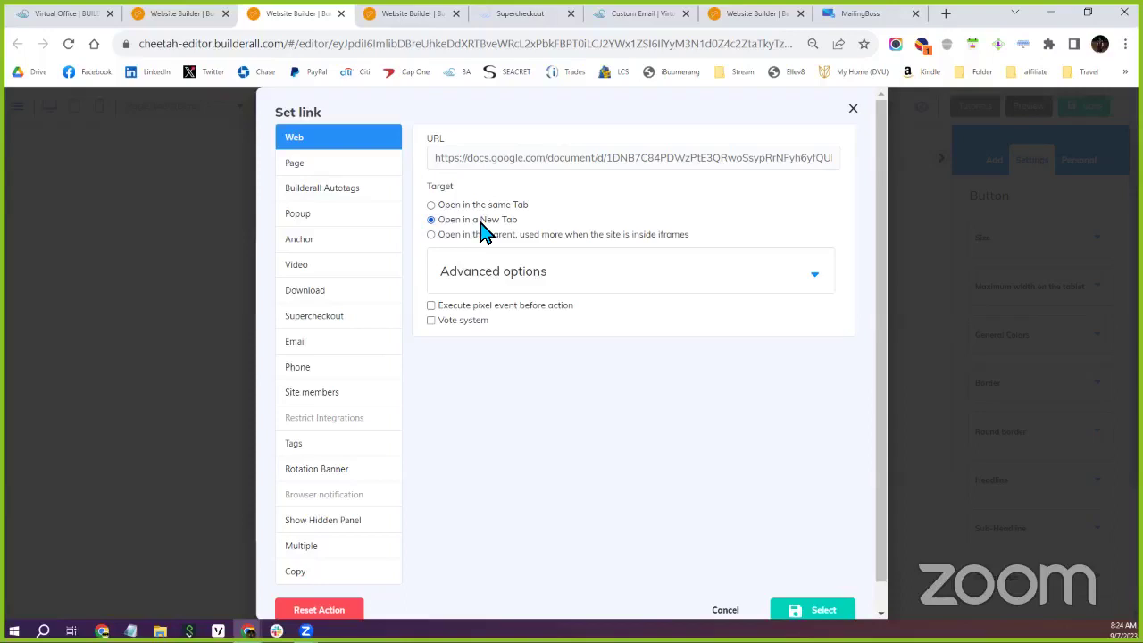
left_click(537, 166)
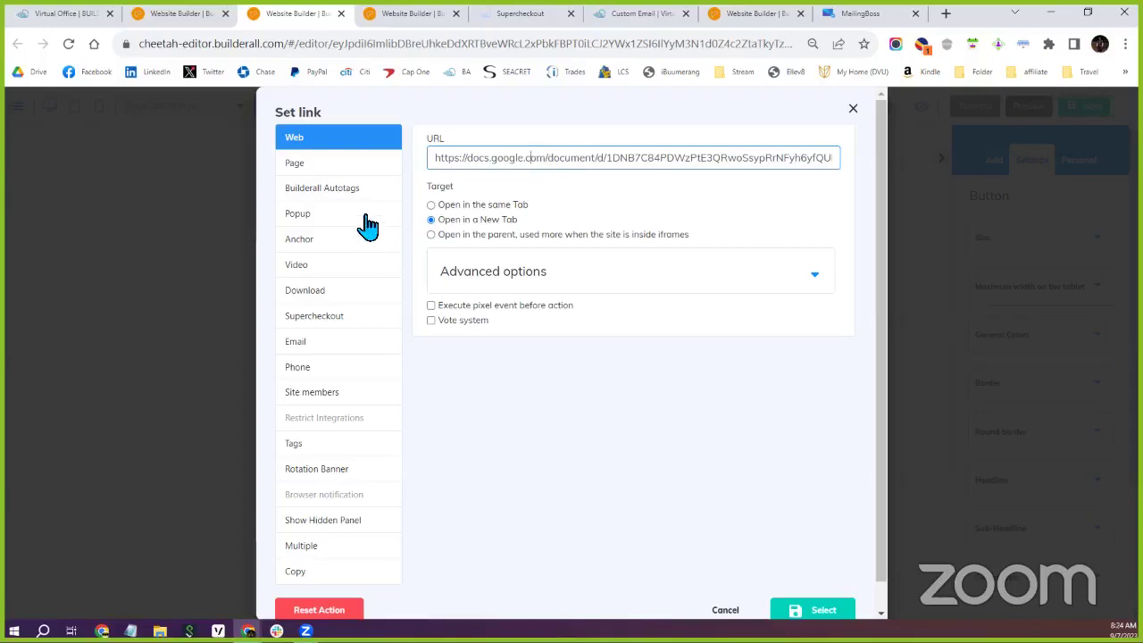
triple_click(556, 166)
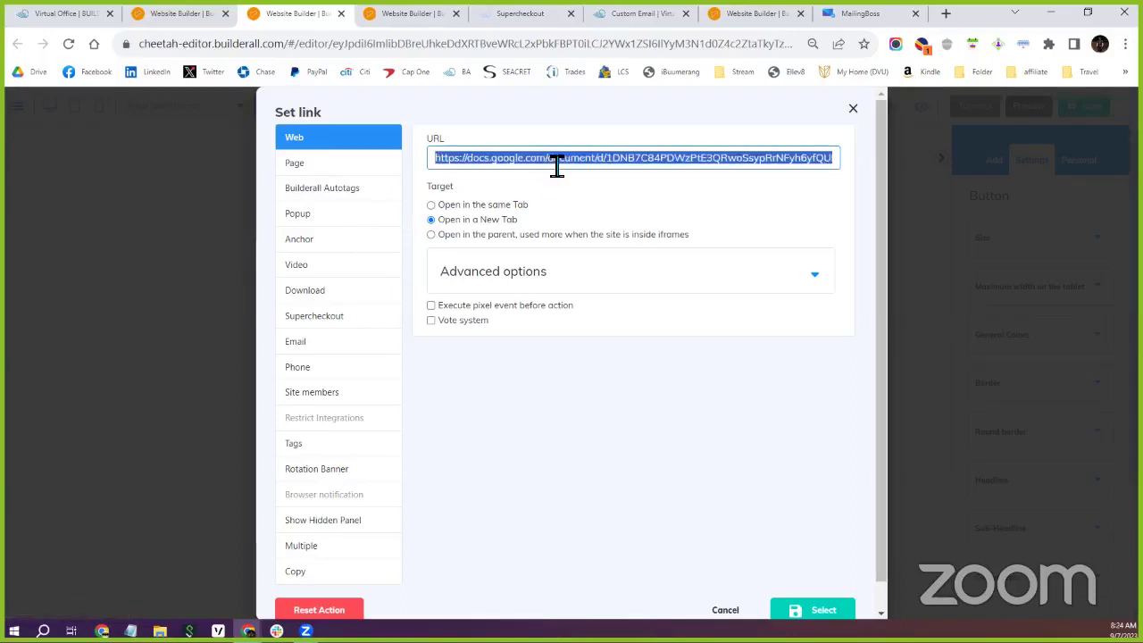
key("BackSpace")
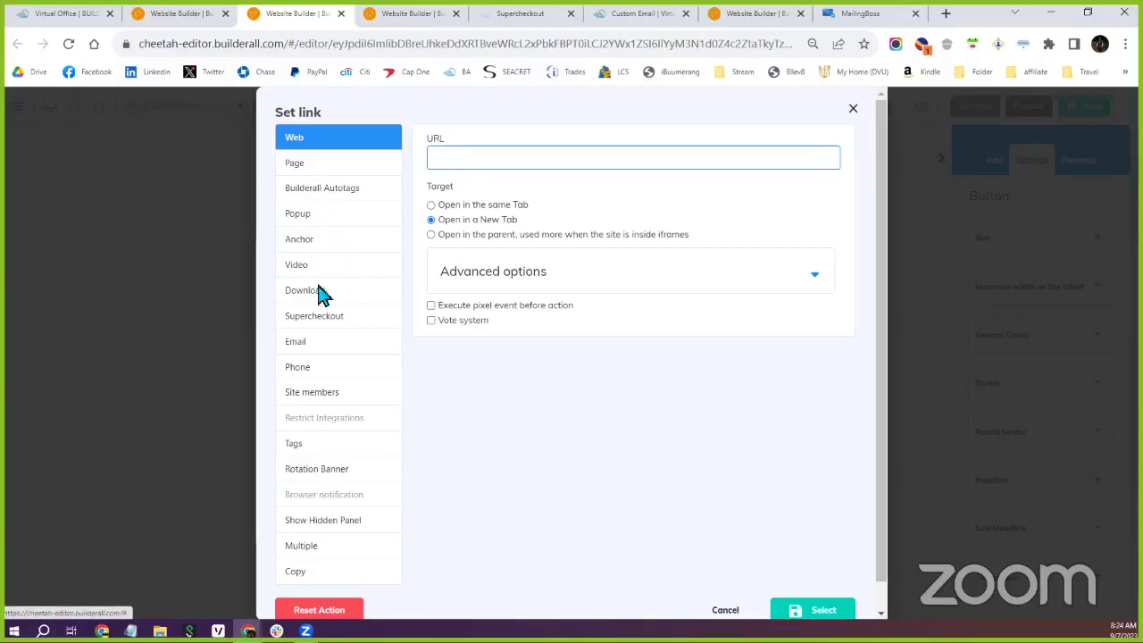
Step: Compare the Web and Download link types for the Content 1 button and apply Download without choosing a file
left_click(357, 293)
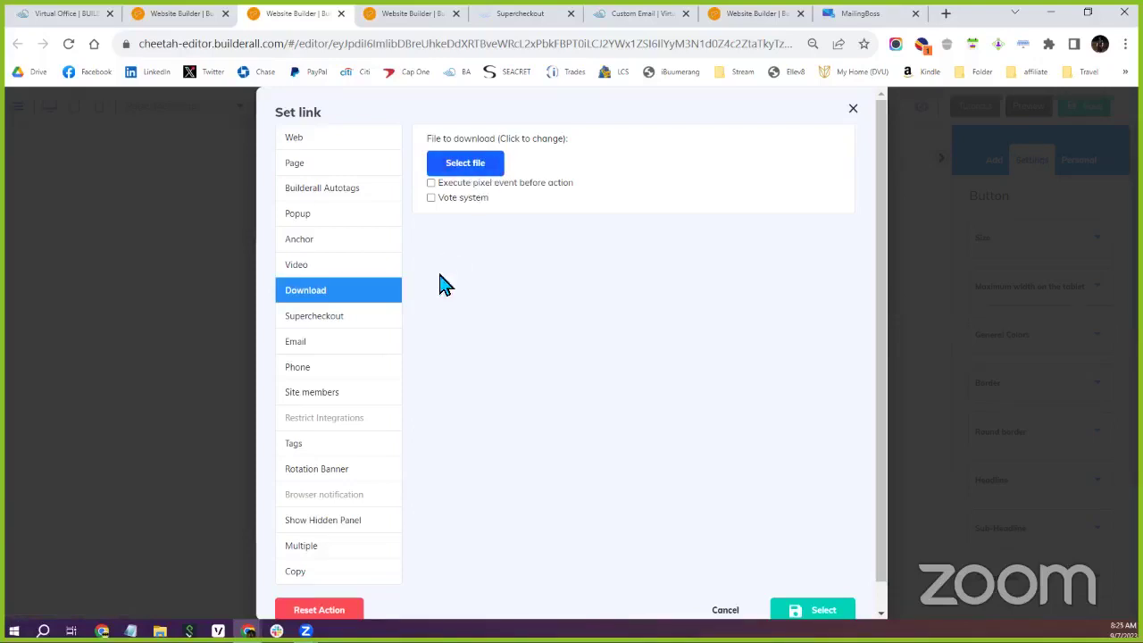
left_click(337, 151)
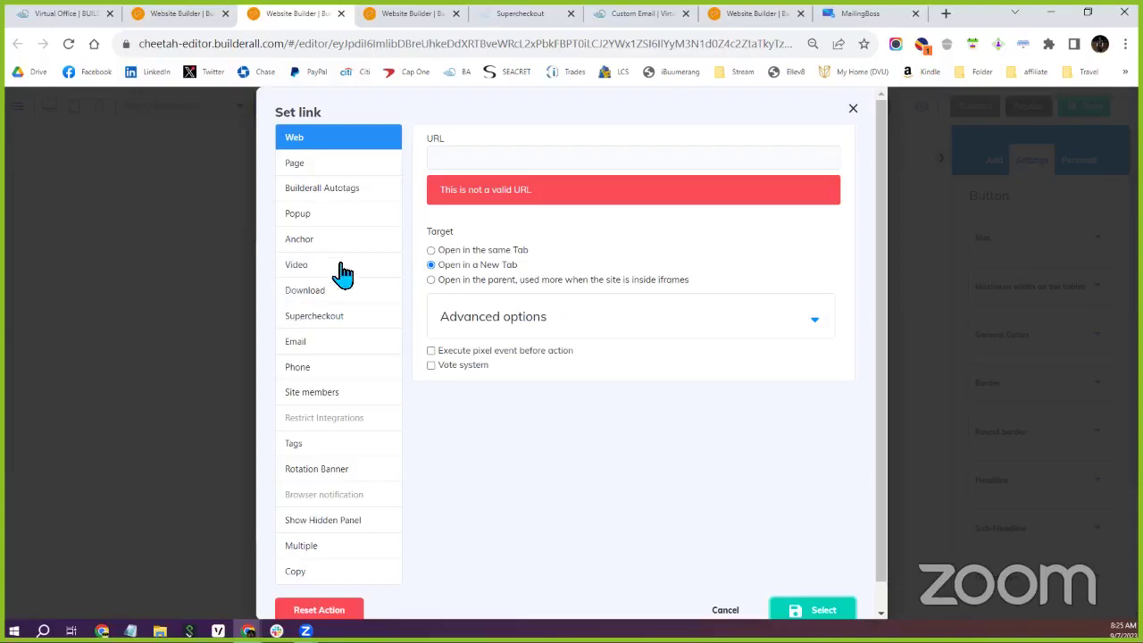
left_click(327, 296)
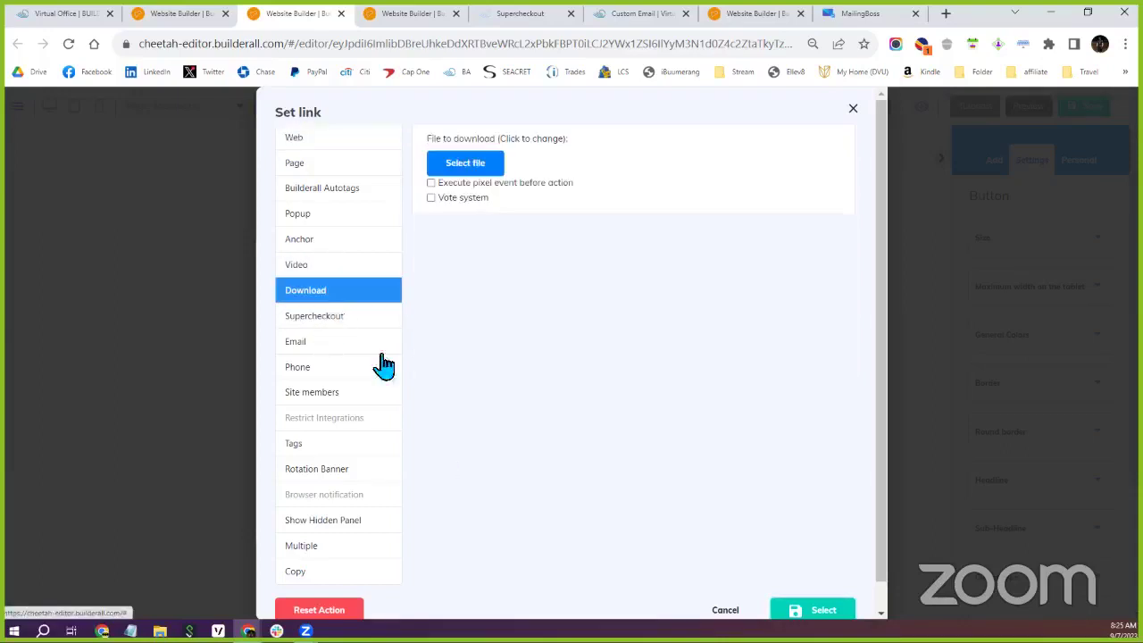
left_click(823, 610)
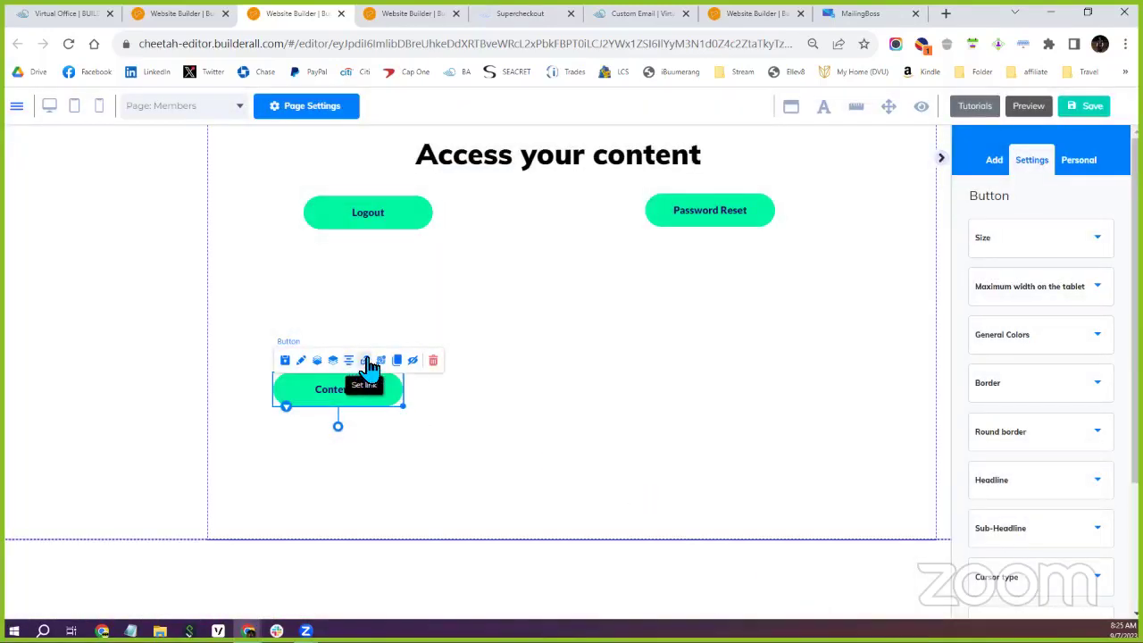
Step: Review the Web link's URL and target options for the Content 1 button and return to its Download link type
left_click(368, 362)
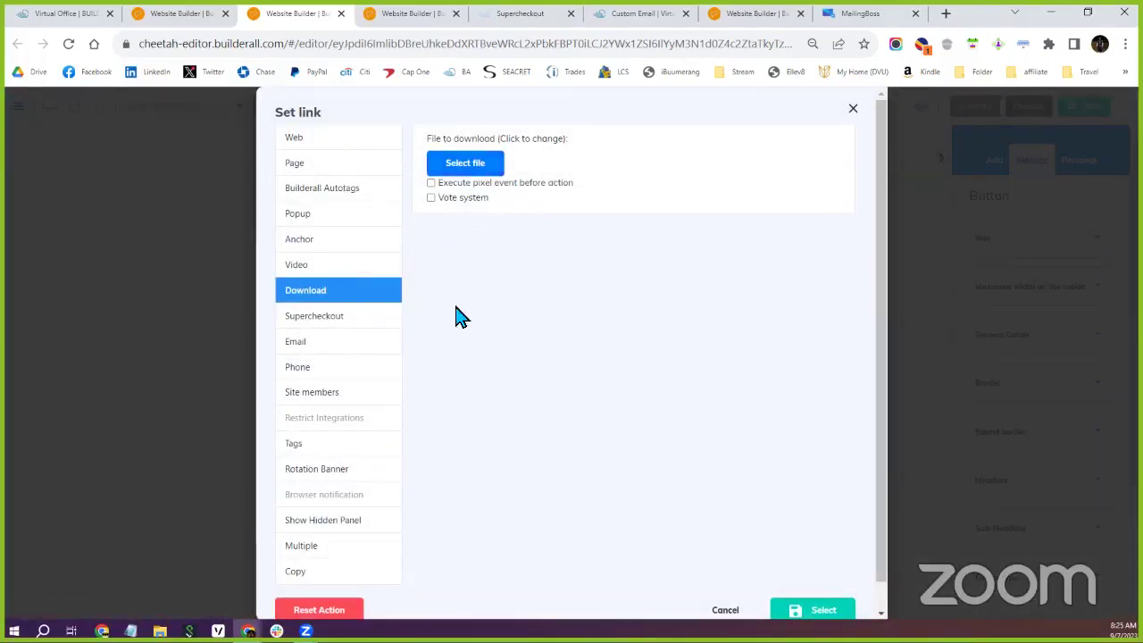
left_click(332, 143)
left_click(616, 156)
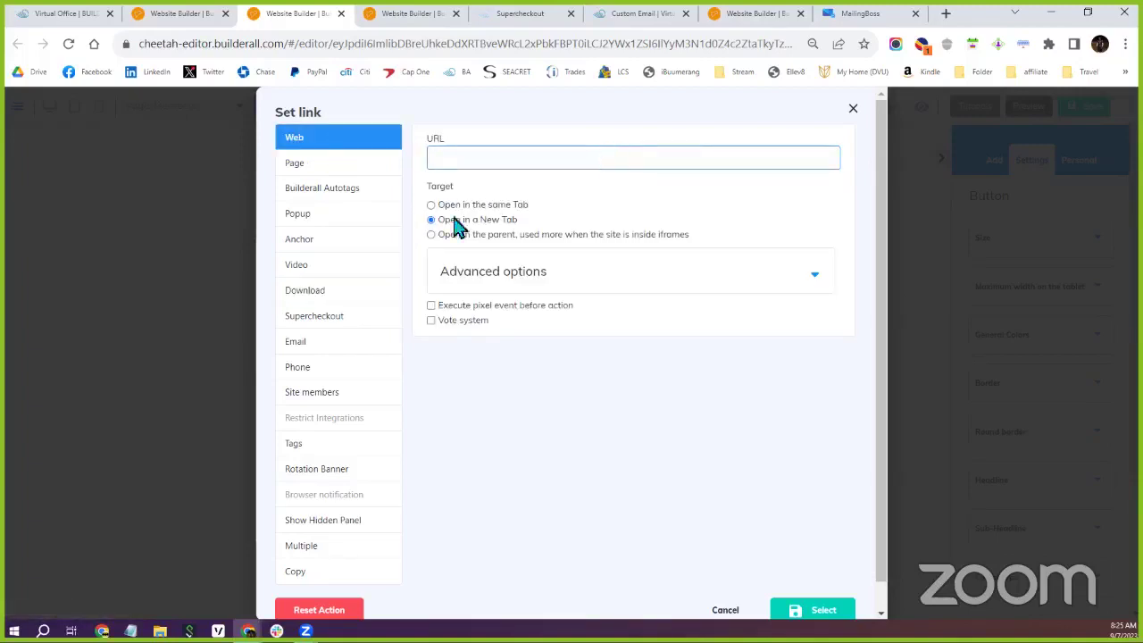
left_click(346, 294)
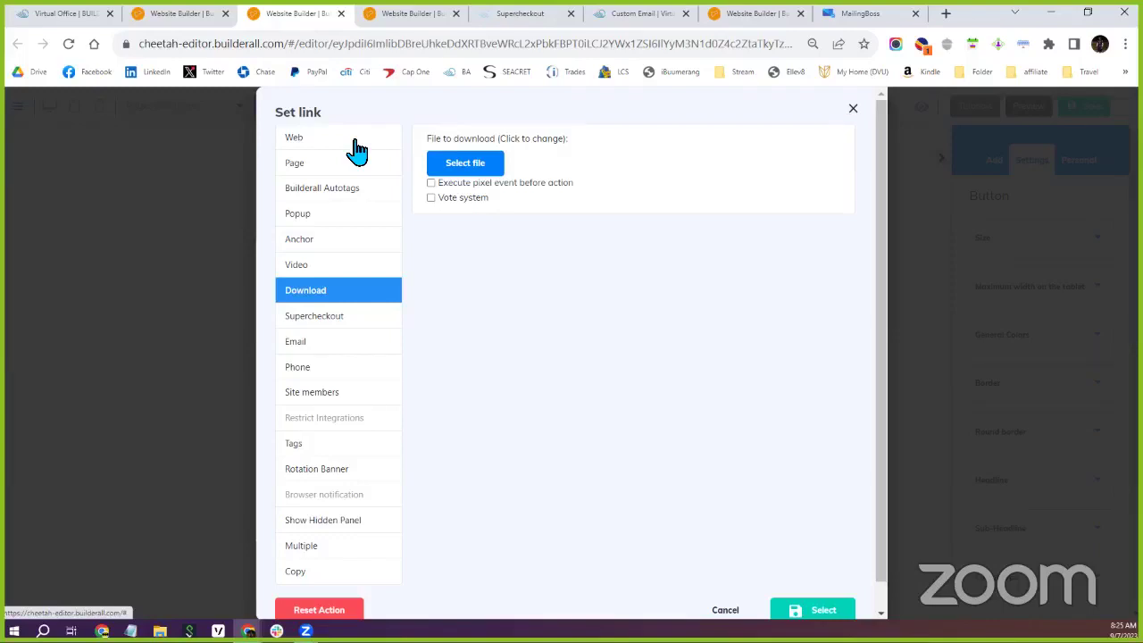
Step: Look through the file library and upload picker for the Content 1 download link, cancelling without choosing a file
left_click(477, 165)
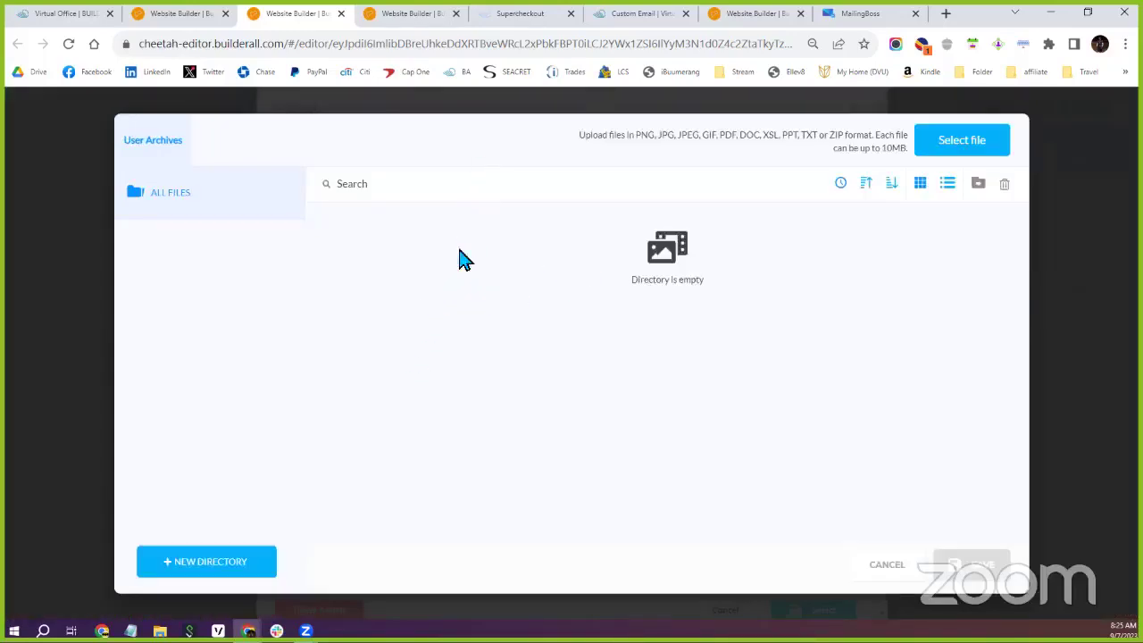
left_click(976, 149)
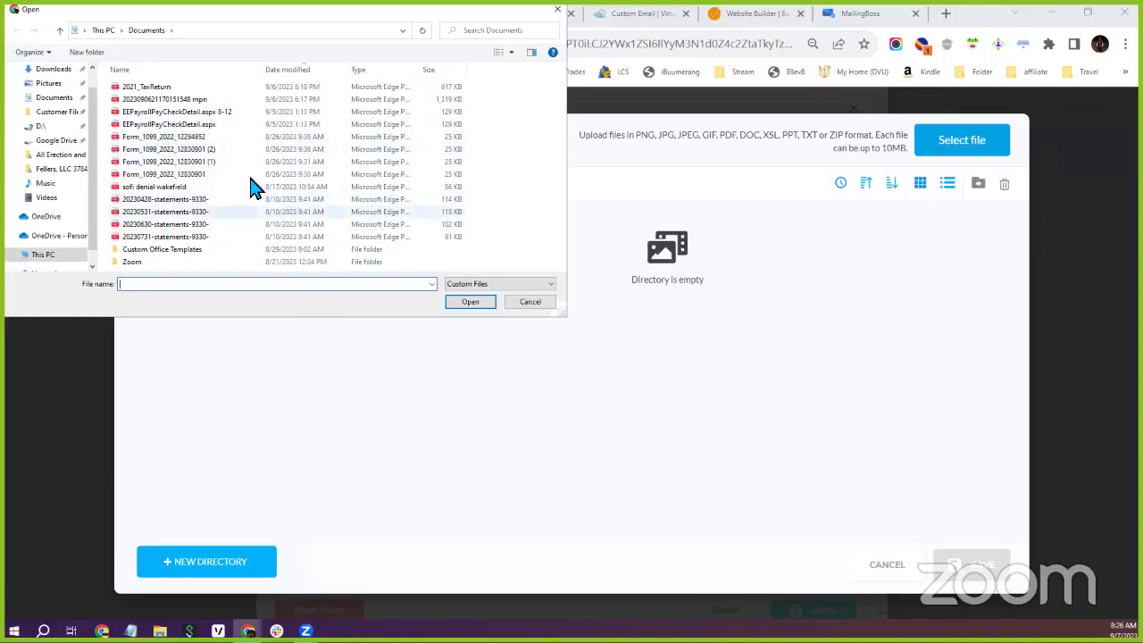
left_click(527, 303)
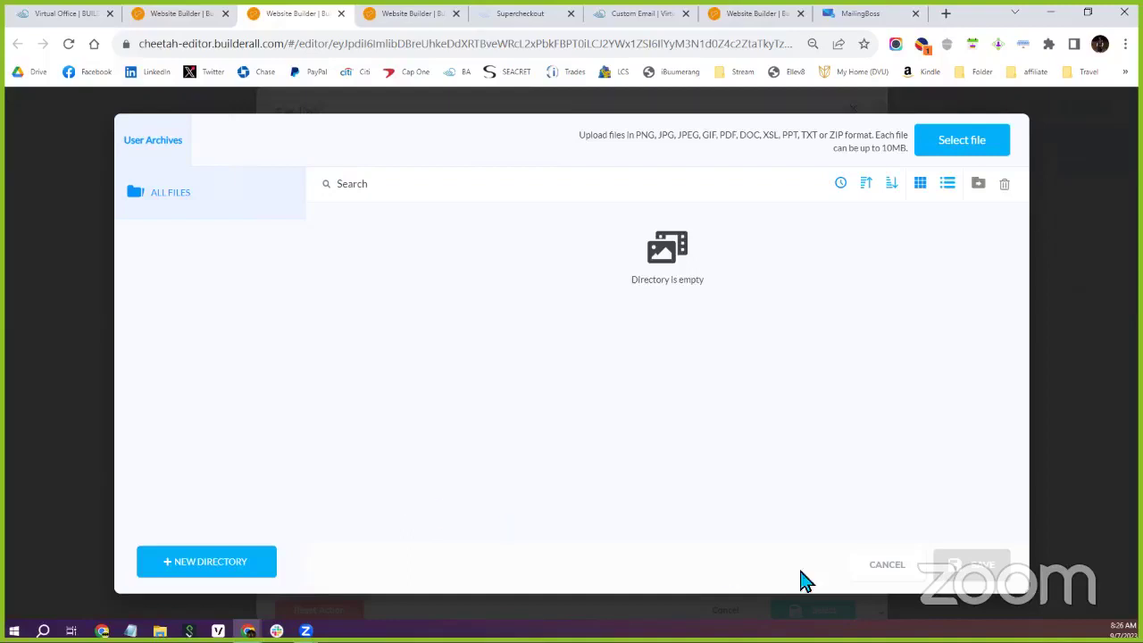
left_click(887, 565)
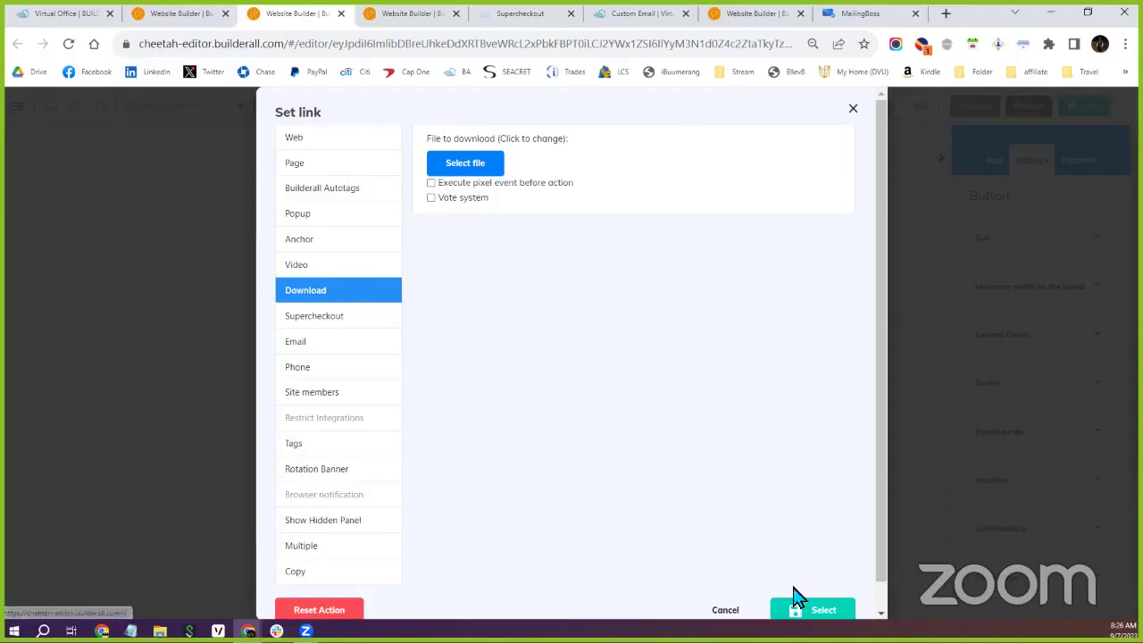
scroll(723, 553, "down", 1)
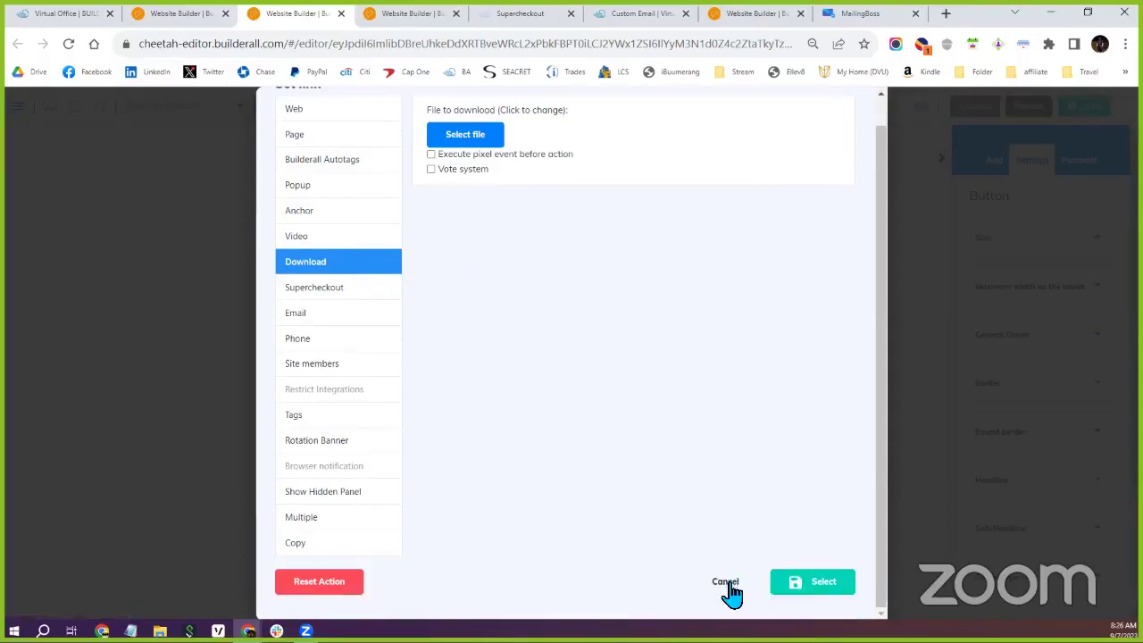
left_click(728, 589)
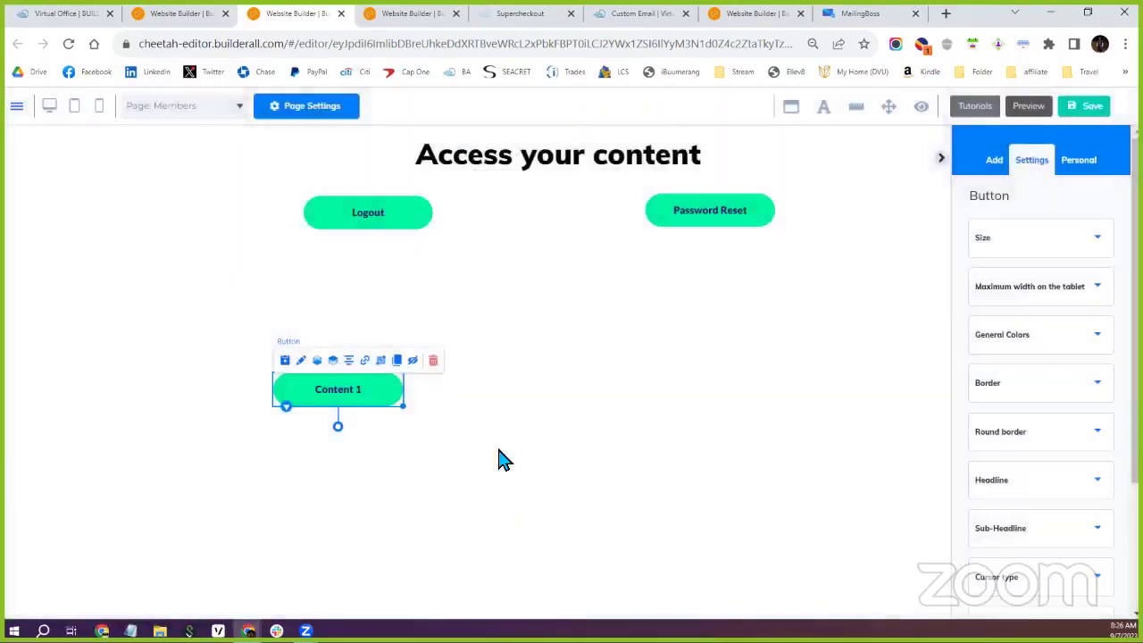
Step: Clone the Content 1 button twice and place the copies beside the original in a row
left_click(522, 396)
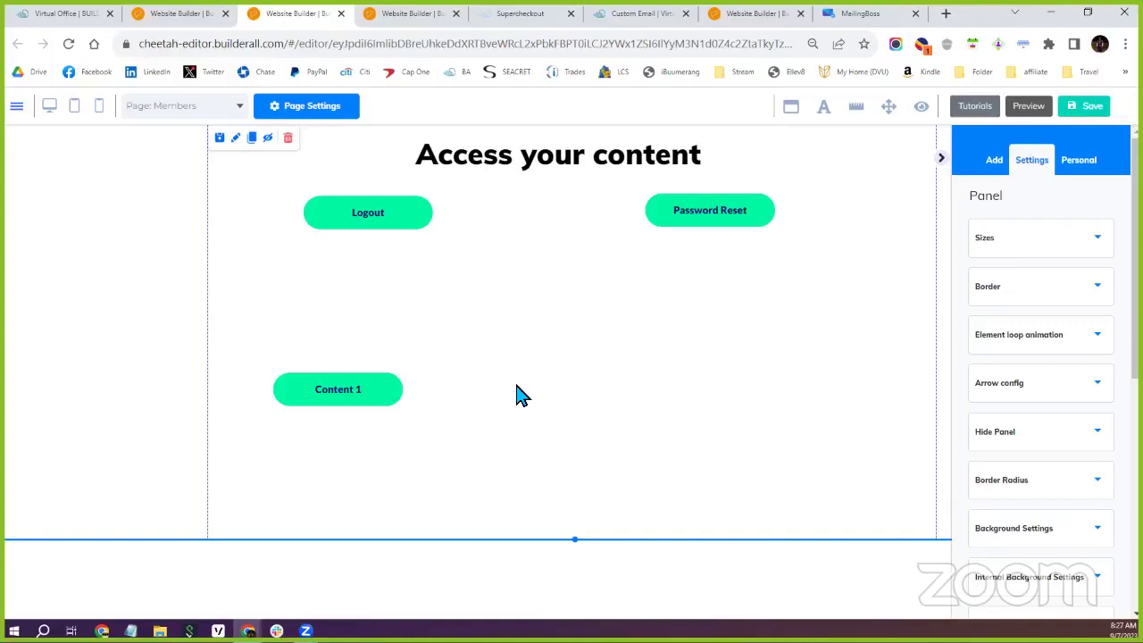
left_click(355, 397)
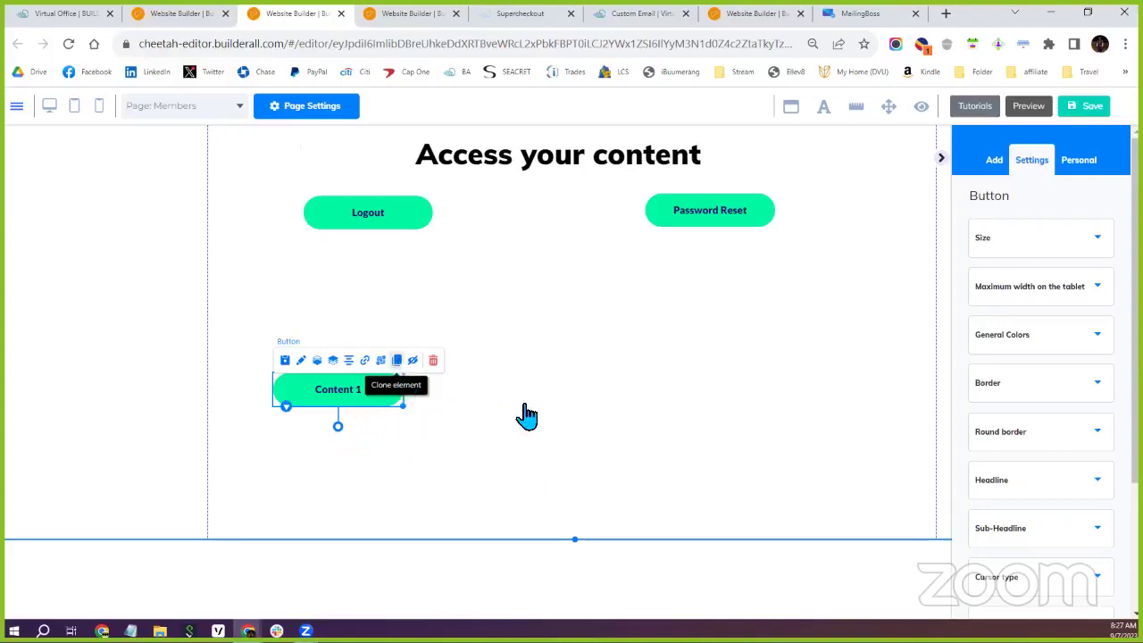
mouse_move(517, 407)
left_mouse_down()
mouse_move(561, 390)
mouse_move(482, 406)
mouse_move(556, 392)
mouse_move(551, 403)
left_mouse_up()
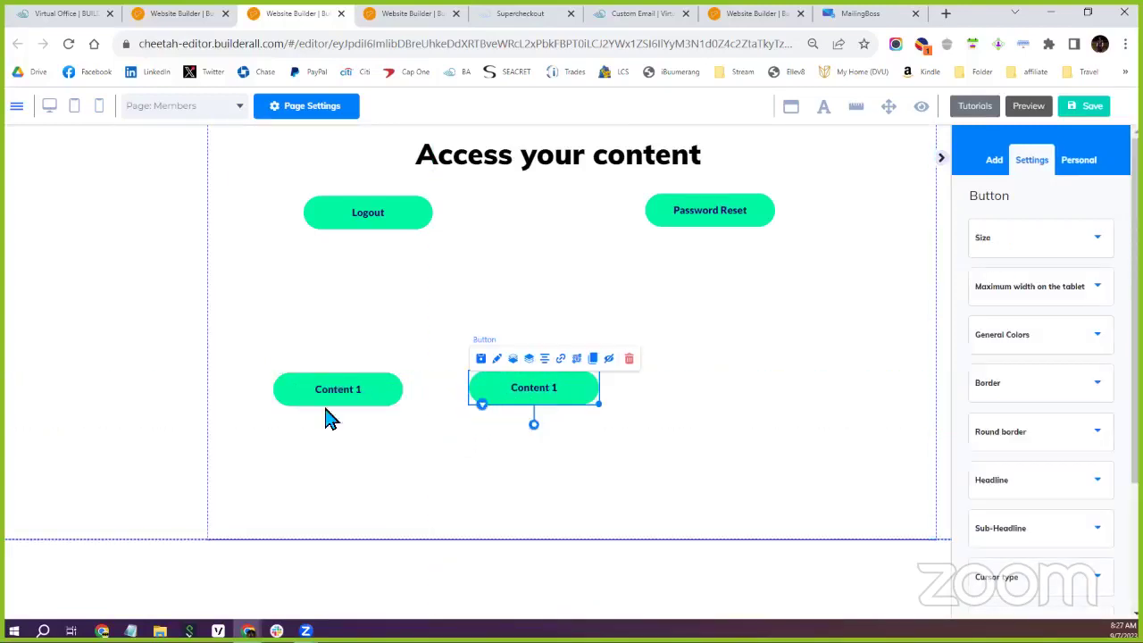
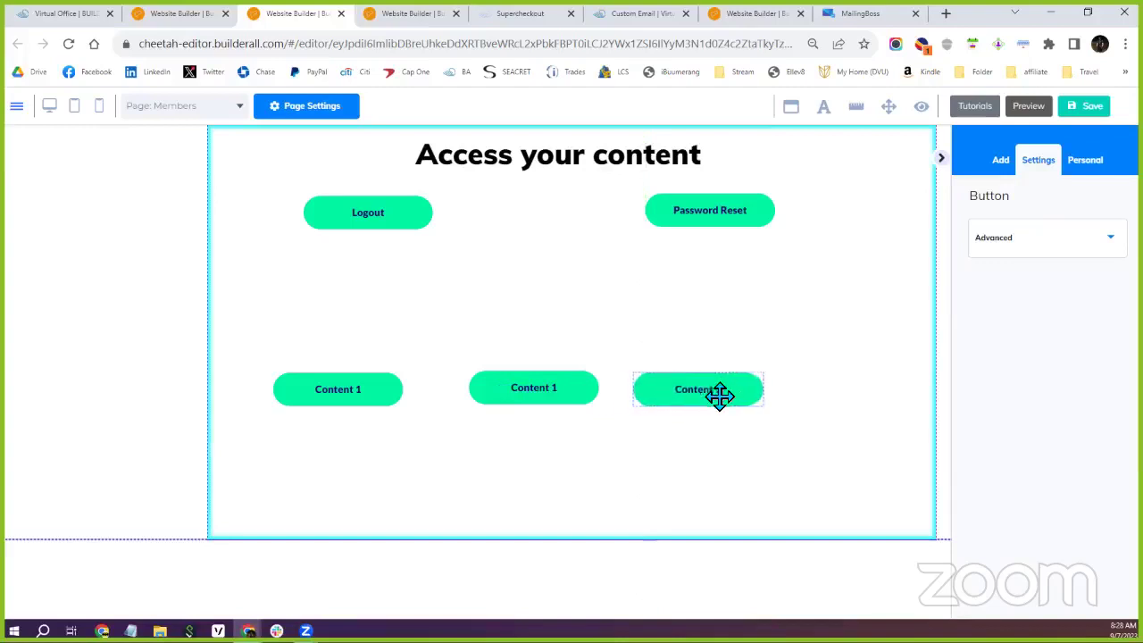
left_click(676, 401)
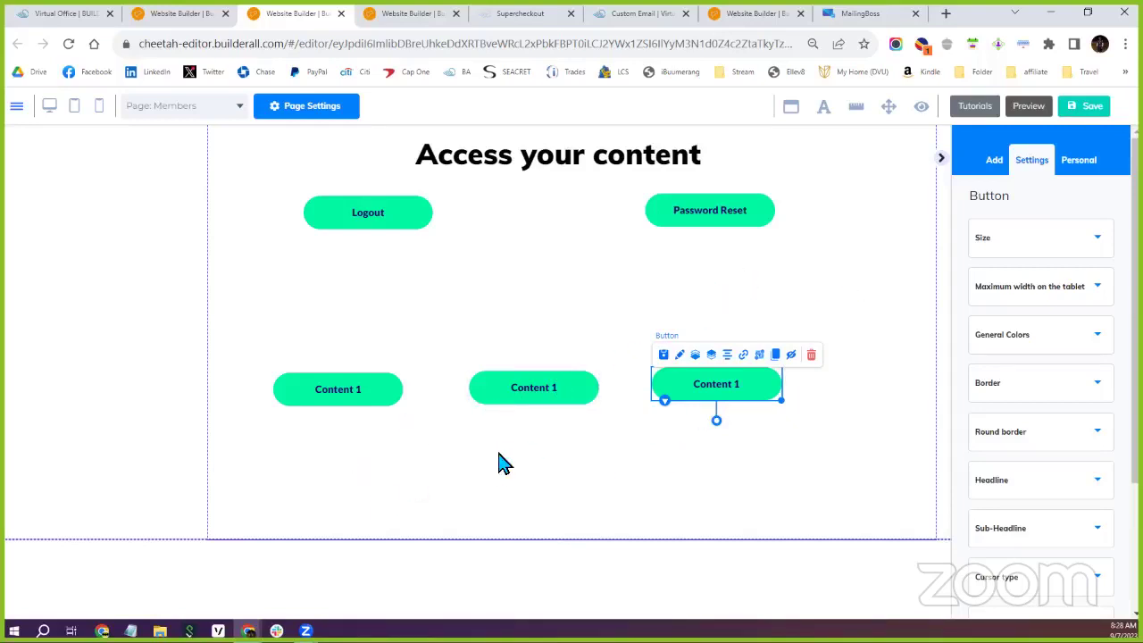
Step: Change the middle cloned button's headline to Content 2
left_click(547, 396)
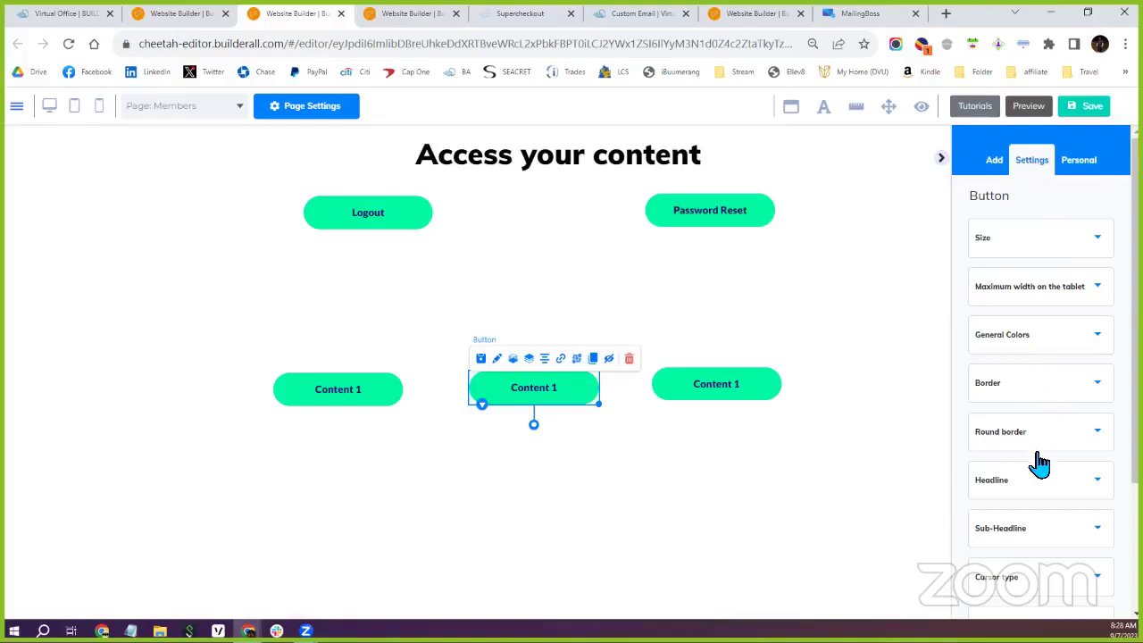
scroll(1044, 446, "down", 1)
scroll(1051, 452, "down", 1)
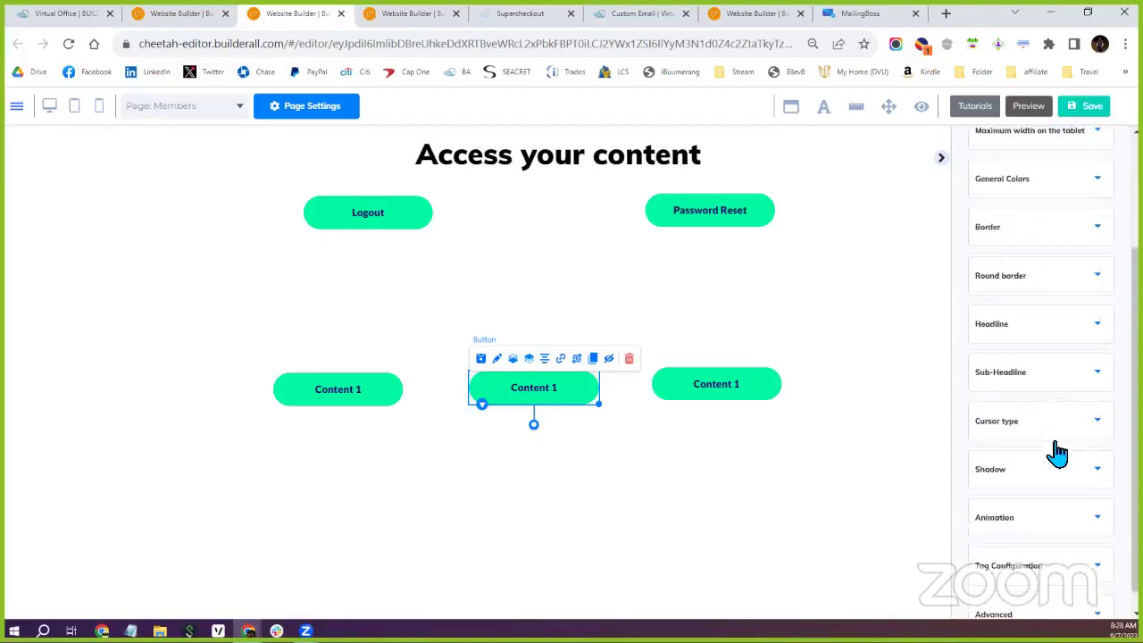
left_click(1040, 378)
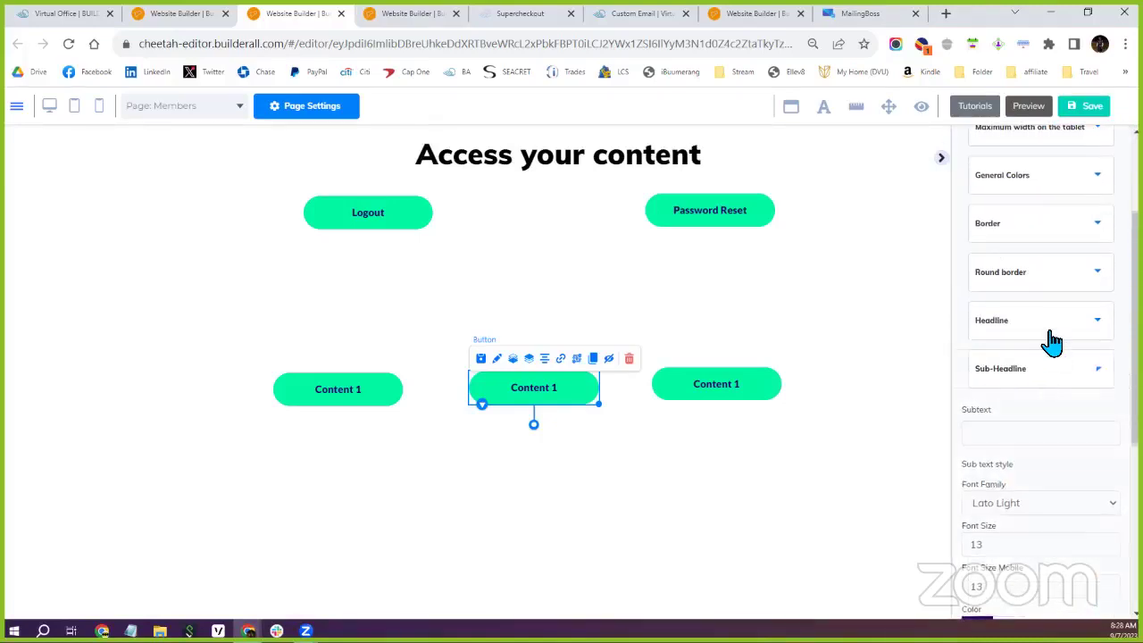
left_click(1050, 340)
left_click(1038, 387)
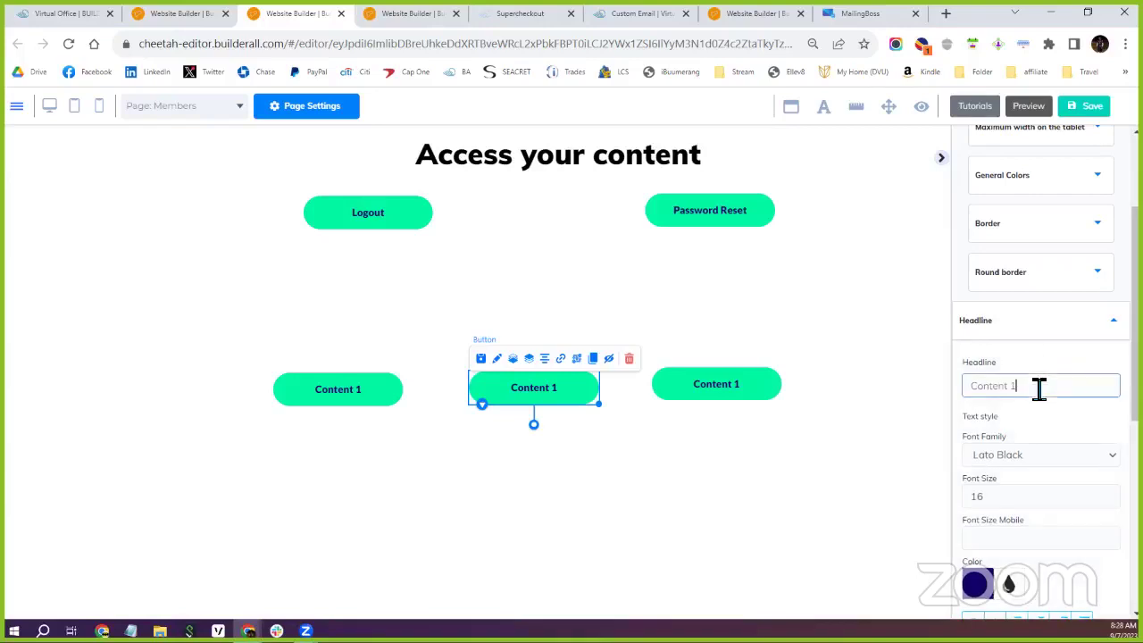
left_click_drag(1038, 390, 971, 390)
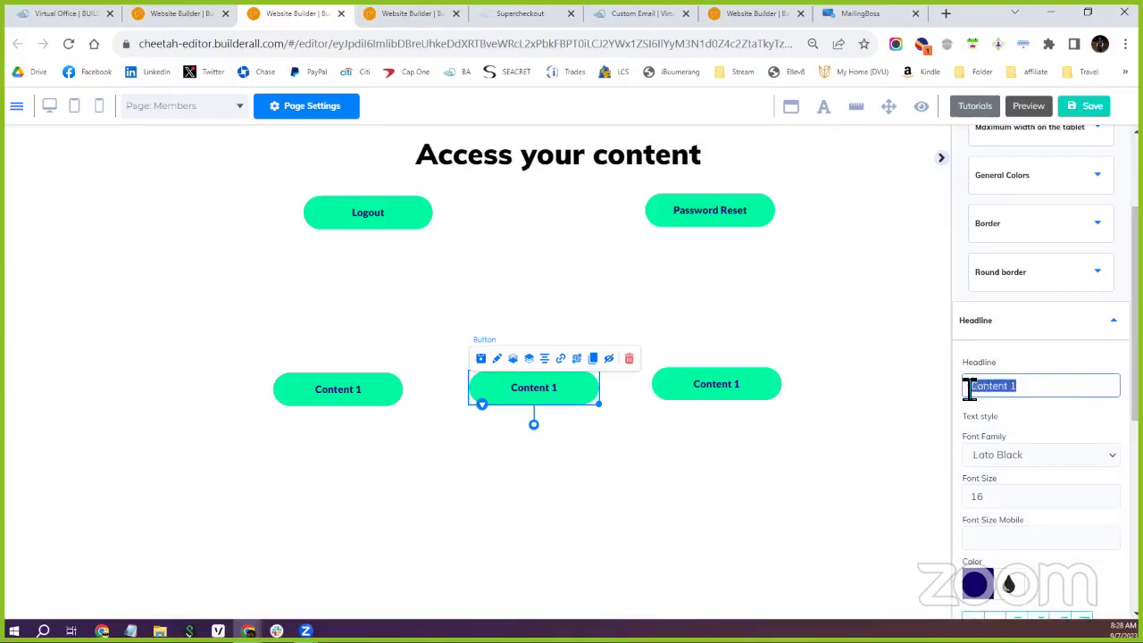
left_click(1065, 390)
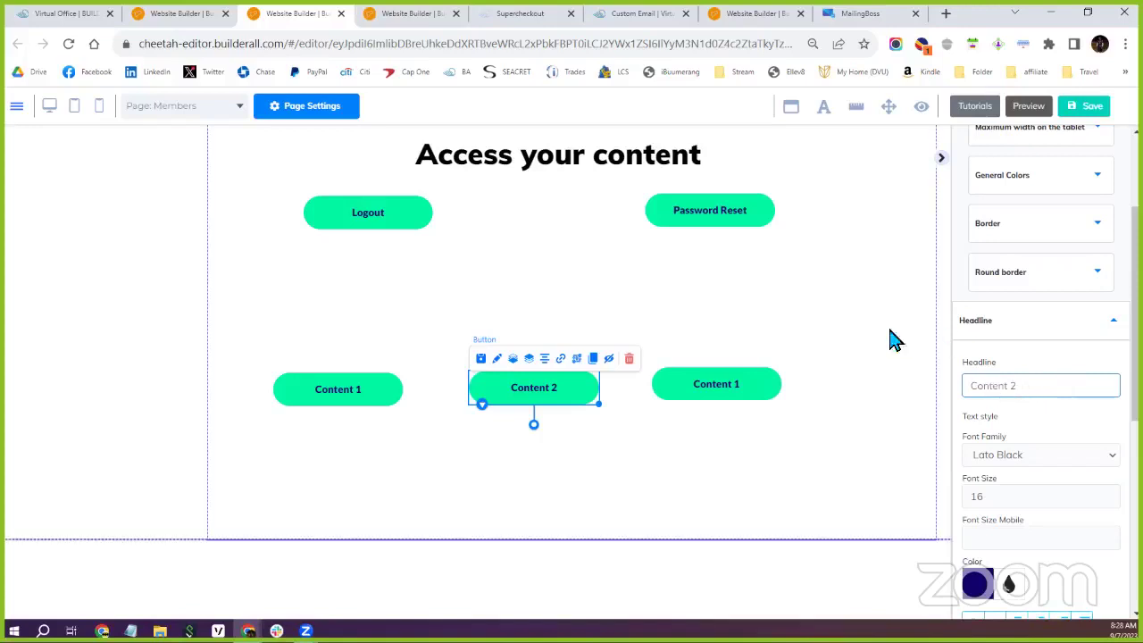
left_click(862, 352)
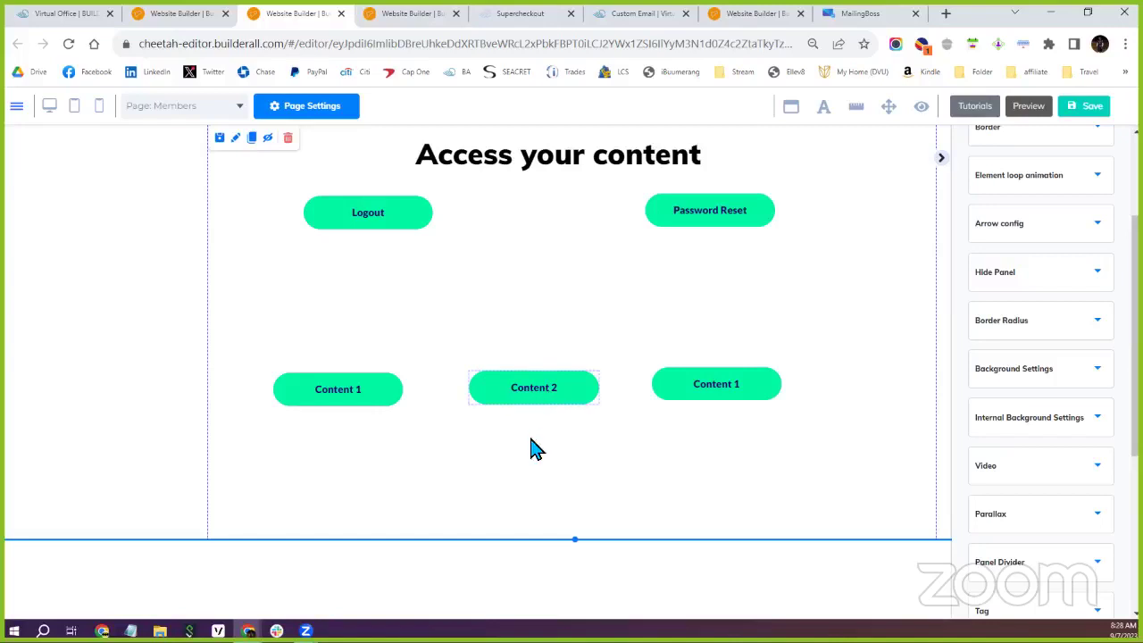
Step: Save the Members page and publish the website to yourpassion.info
left_click(1091, 107)
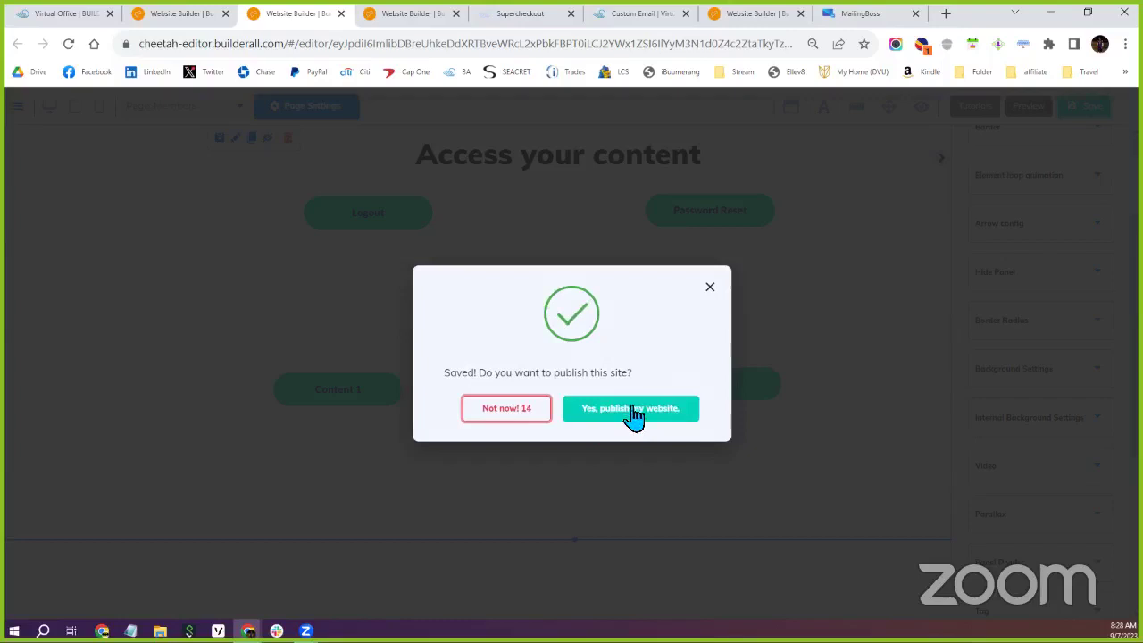
left_click(633, 411)
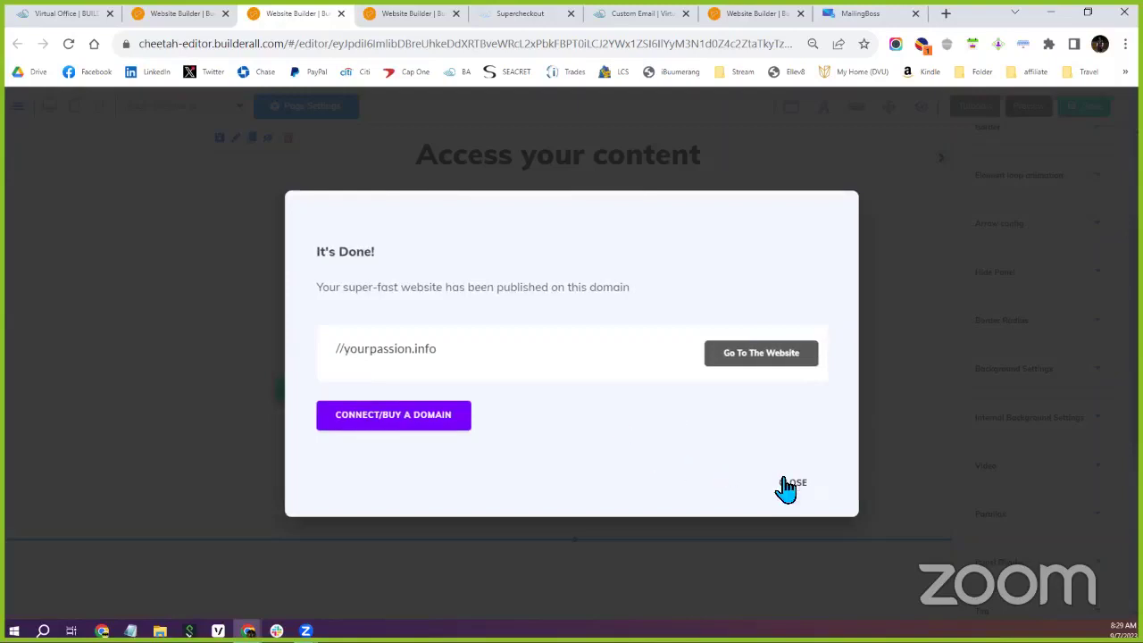
left_click(790, 484)
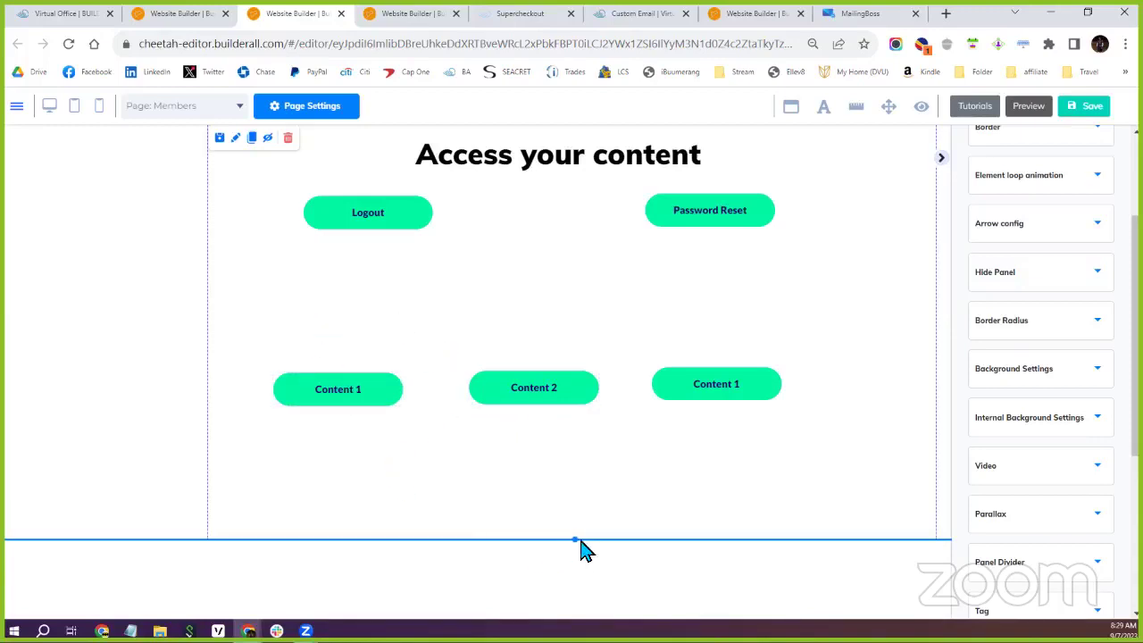
Step: Extend the Access your content panel downward to make more room below the content buttons
left_click_drag(574, 542, 574, 597)
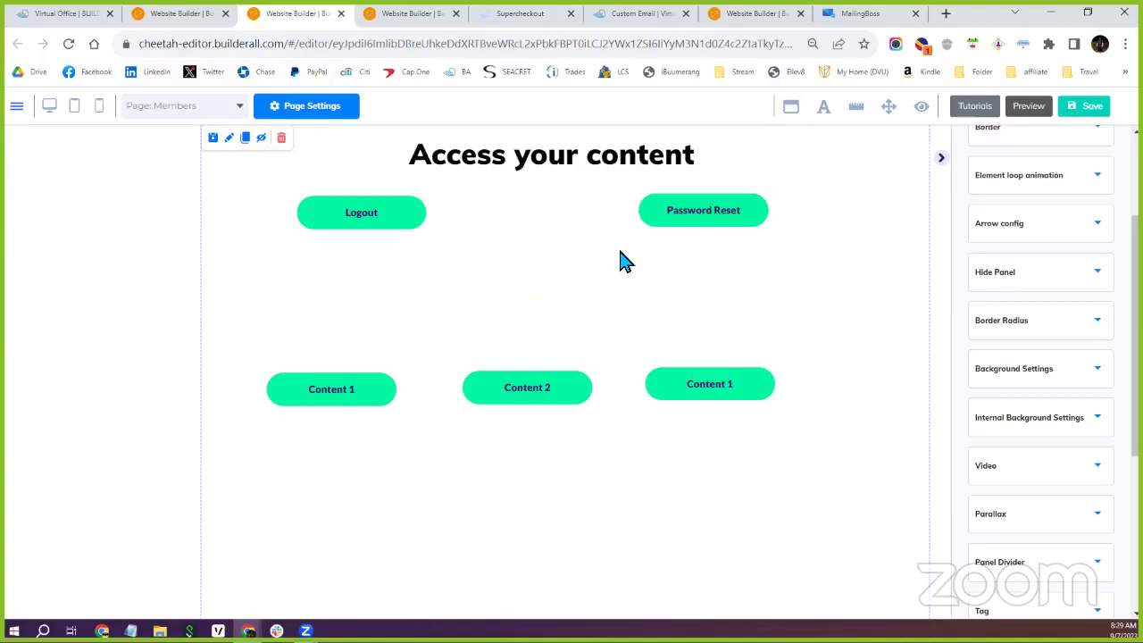
Step: Examine the Members page background options for color, image, origin, position, repeat, size and scrolling
left_click(791, 108)
scroll(734, 281, "down", 1)
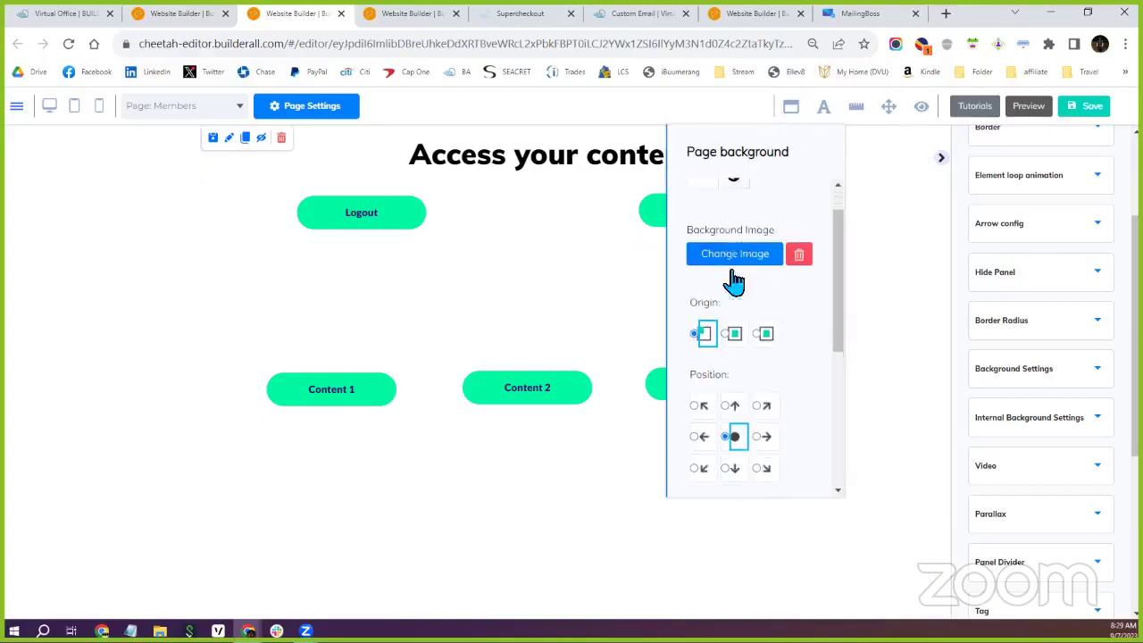
scroll(734, 281, "down", 1)
scroll(758, 340, "down", 5)
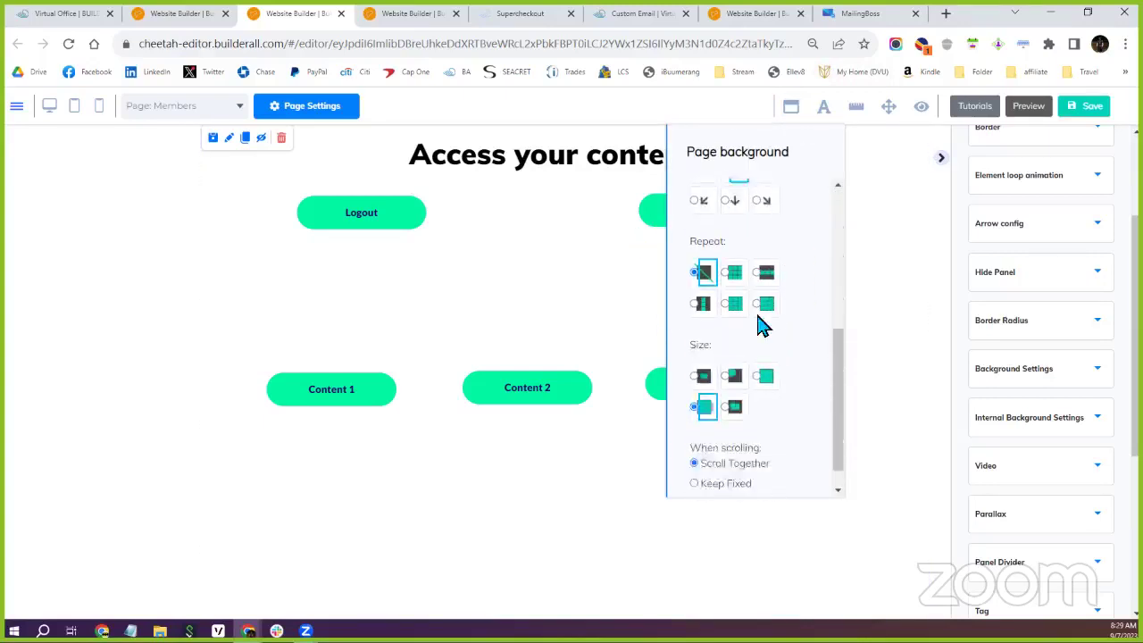
scroll(759, 326, "down", 1)
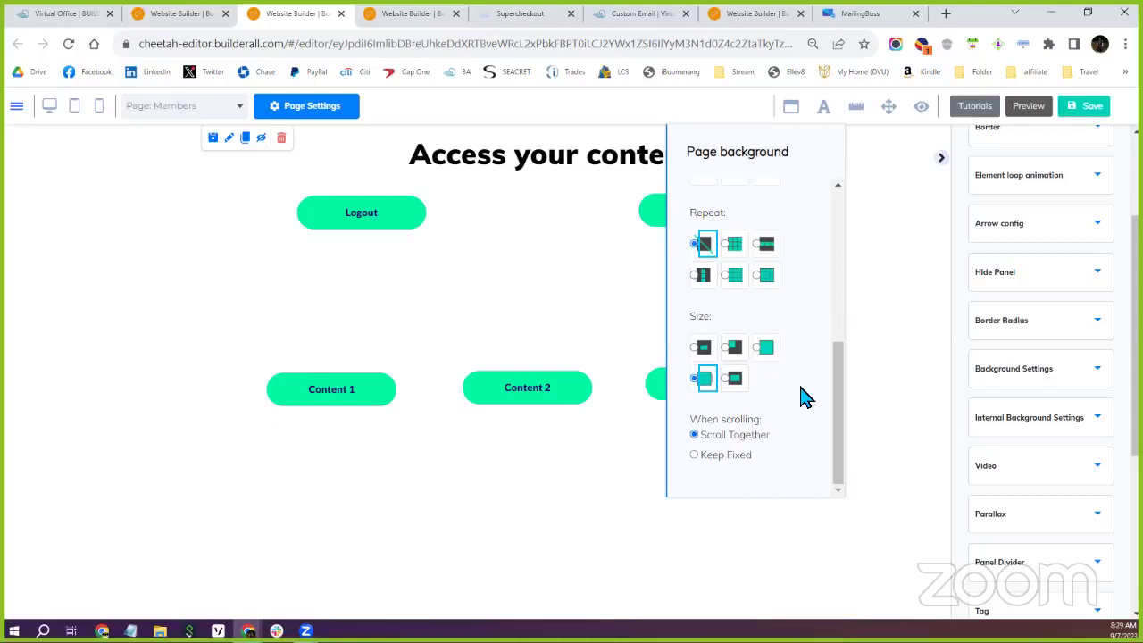
scroll(785, 402, "up", 7)
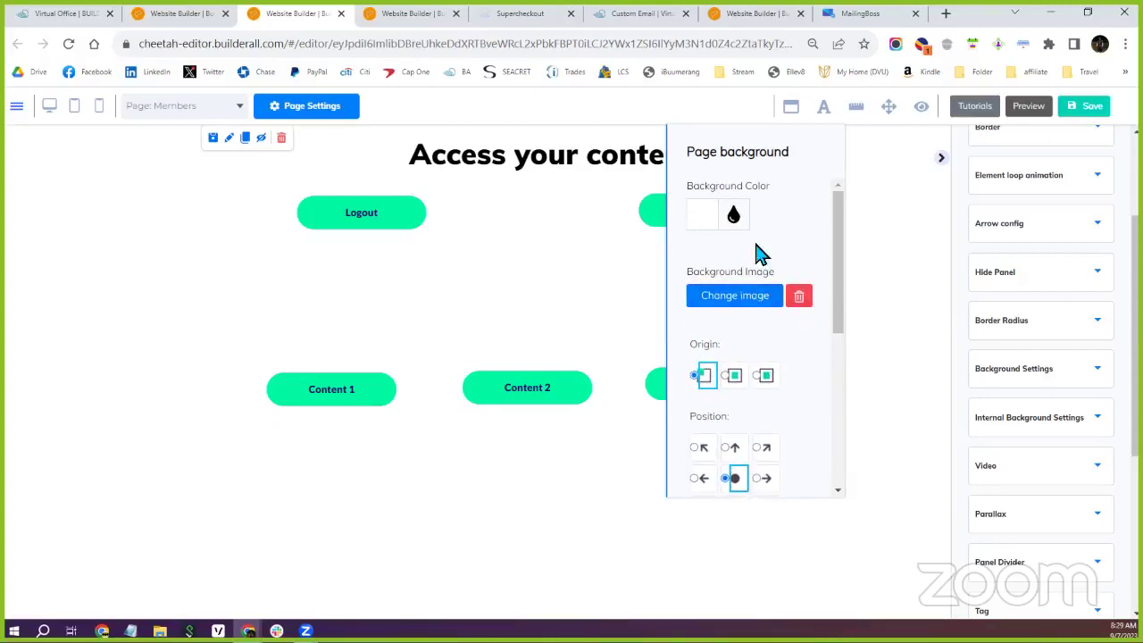
scroll(747, 337, "down", 1)
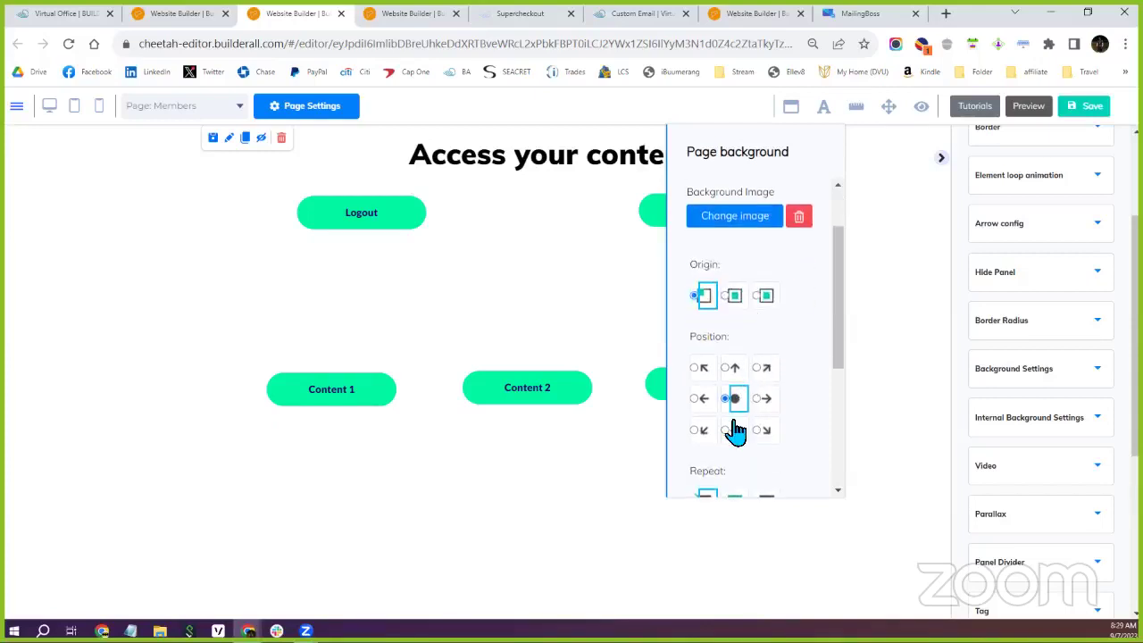
scroll(739, 384, "down", 3)
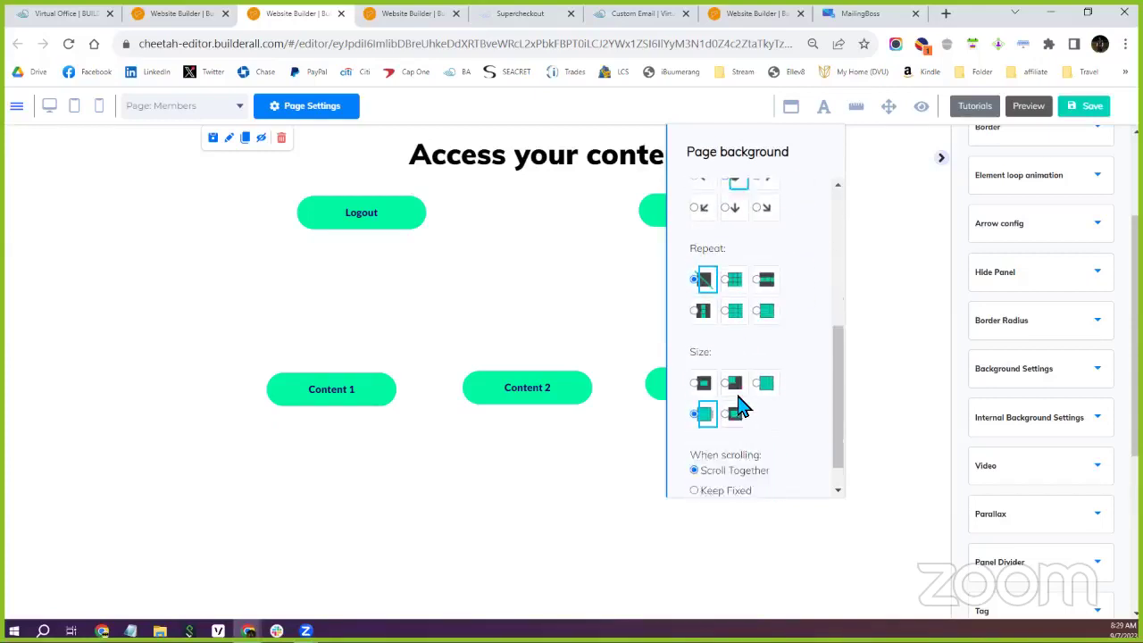
scroll(761, 414, "down", 1)
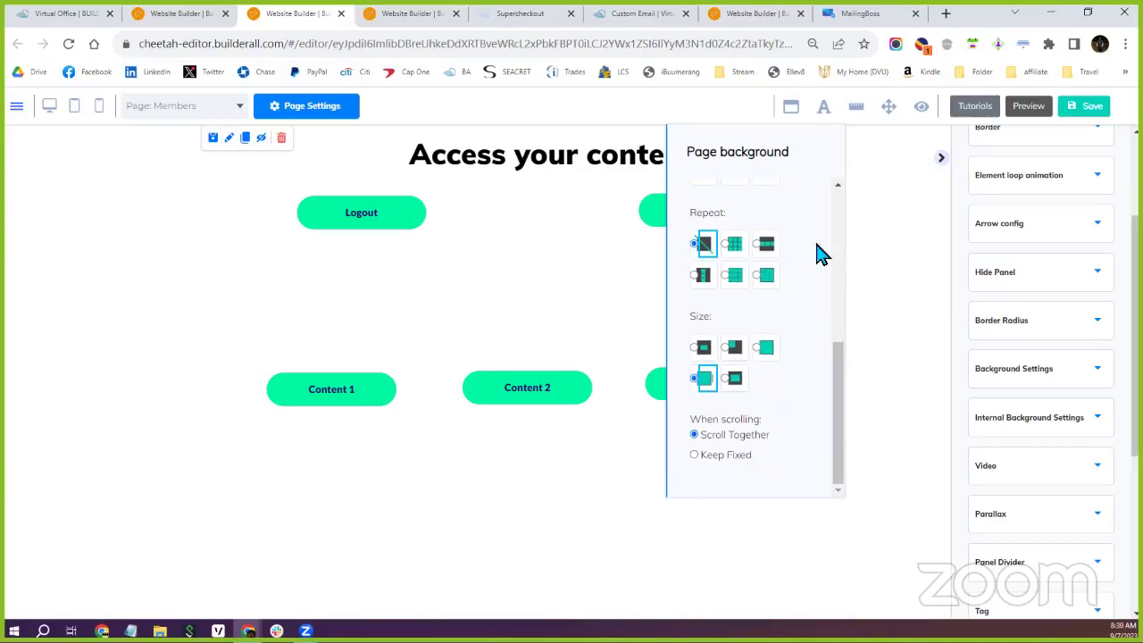
scroll(755, 345, "up", 3)
scroll(752, 347, "up", 1)
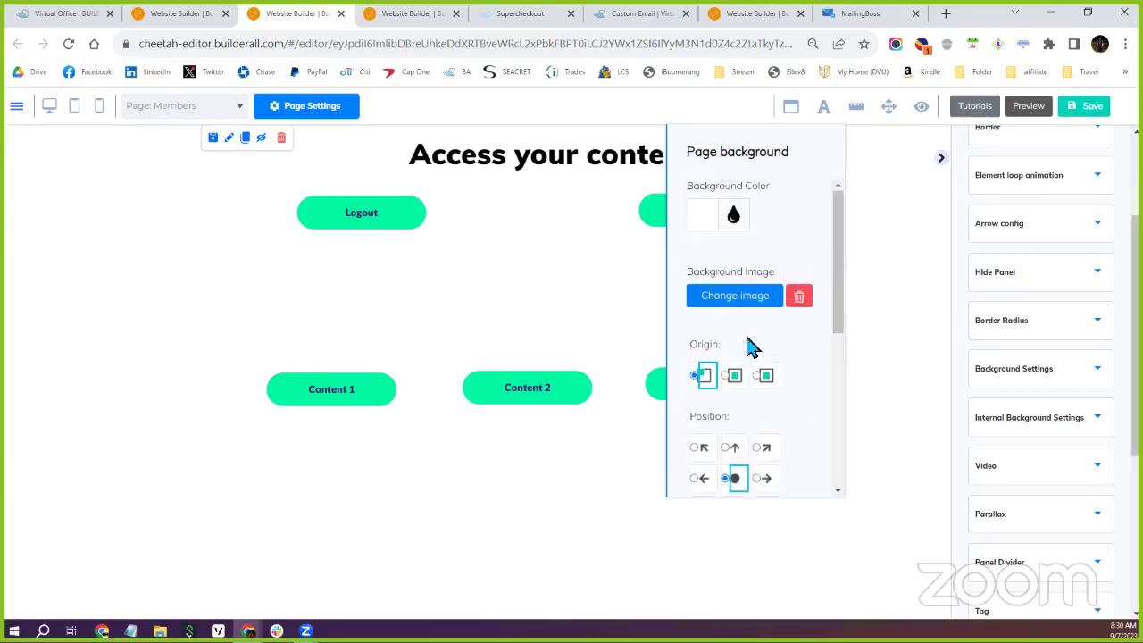
Step: Set the Members page background color to red, hex B63333
left_click(705, 231)
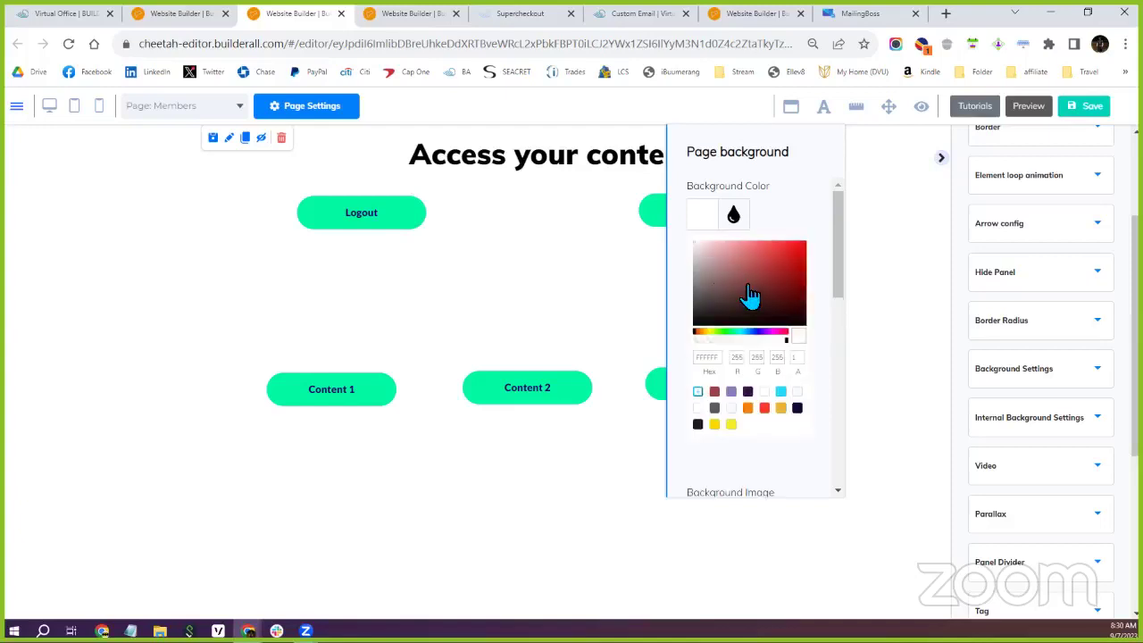
left_click(775, 267)
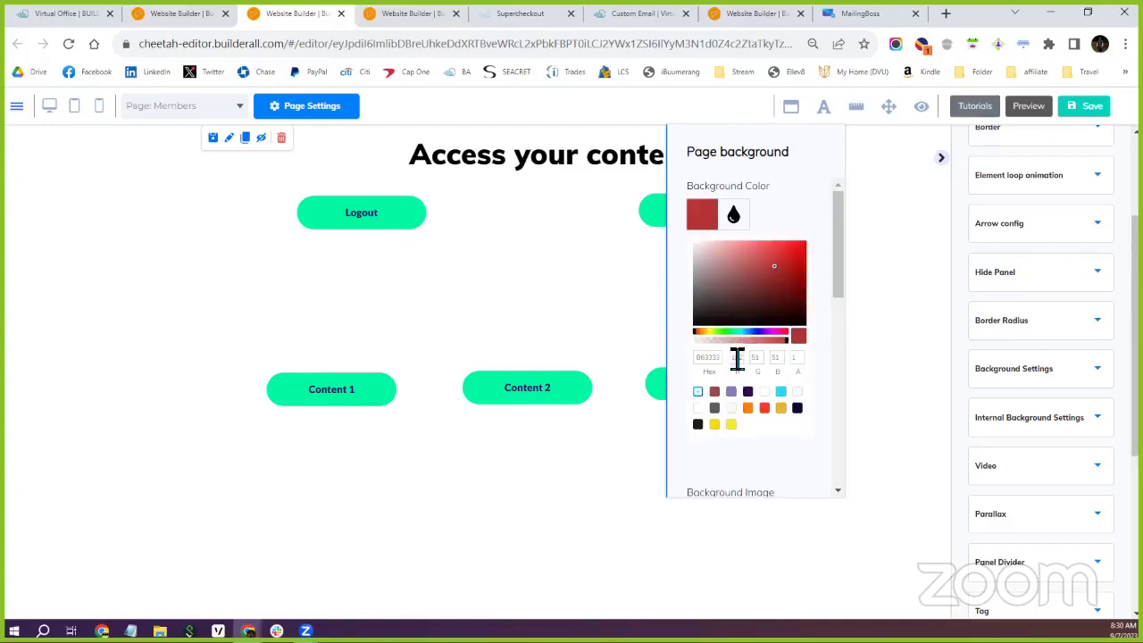
Step: Set the Members page background color to pink, hex D42BA6, and close the page background settings
scroll(737, 362, "down", 4)
scroll(734, 357, "up", 4)
mouse_move(754, 313)
left_mouse_down()
mouse_move(740, 312)
mouse_move(796, 312)
mouse_move(786, 254)
left_mouse_up()
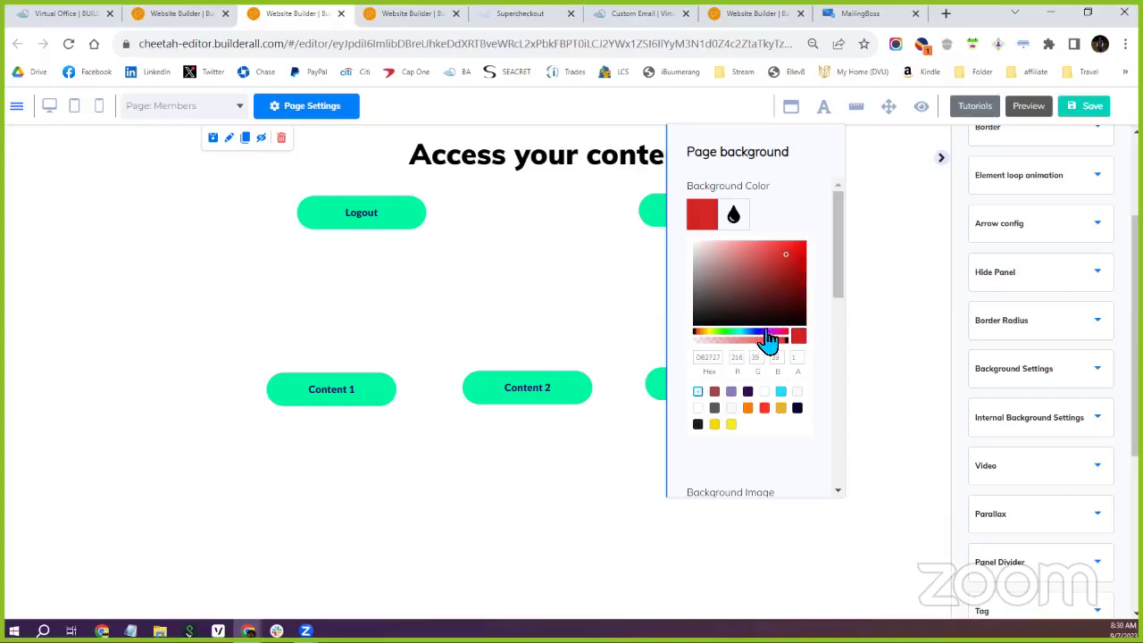
left_click(755, 327)
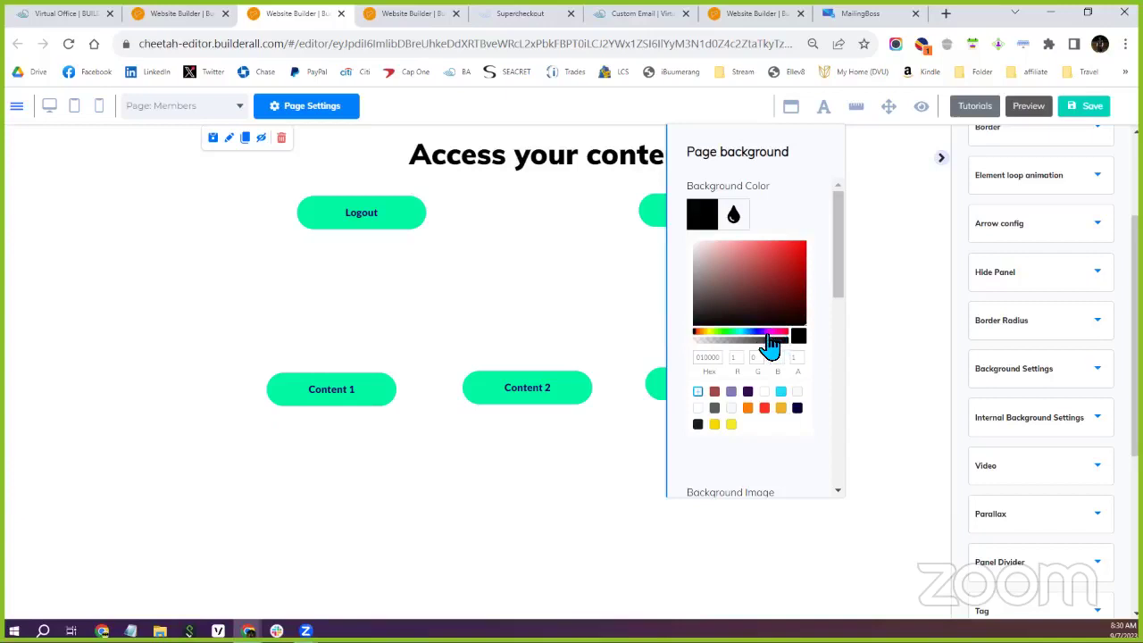
left_click(776, 338)
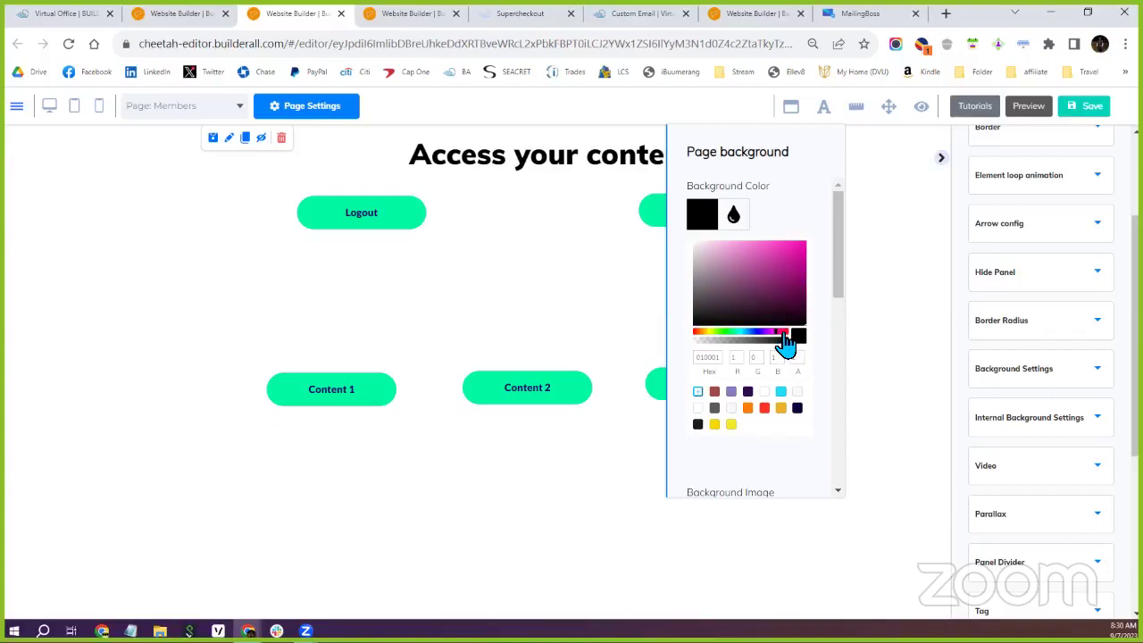
left_click(782, 255)
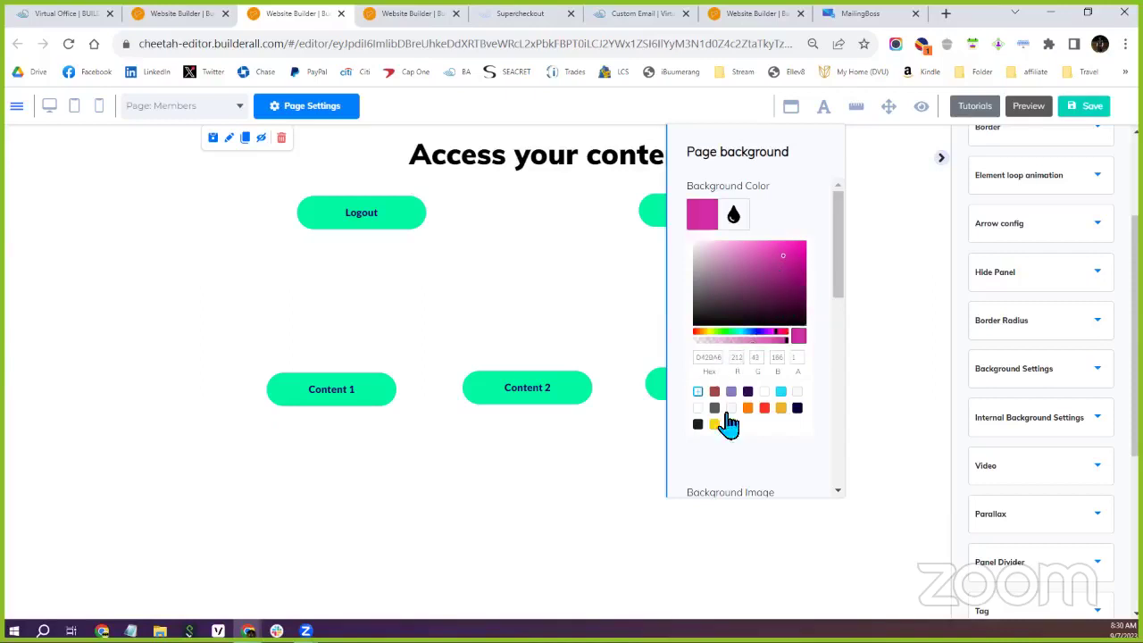
scroll(770, 308, "down", 5)
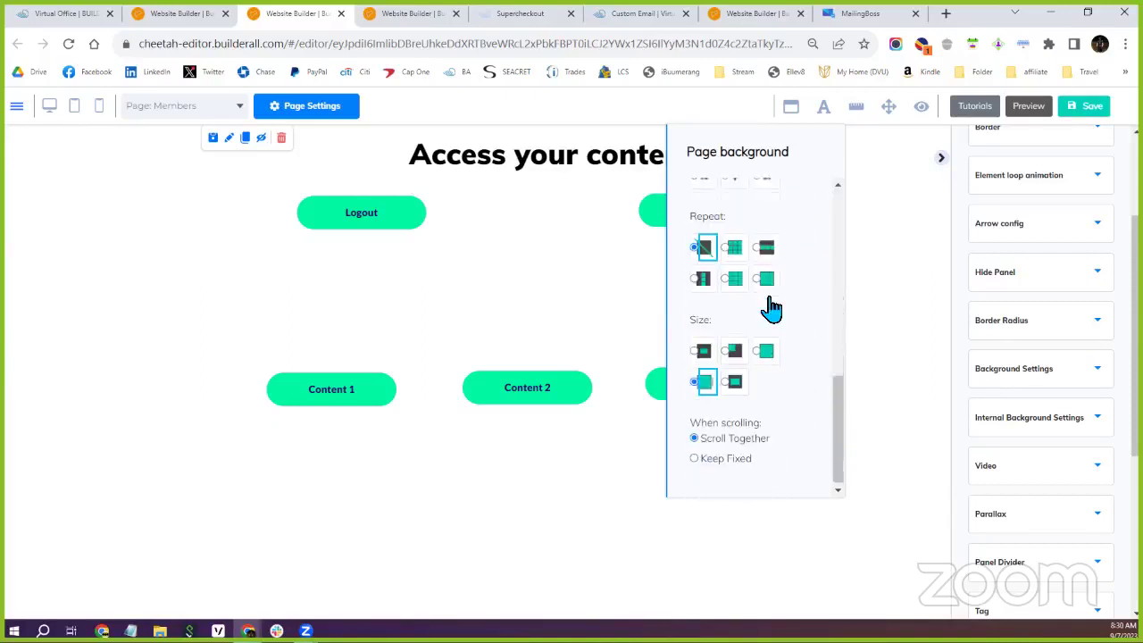
left_click(793, 109)
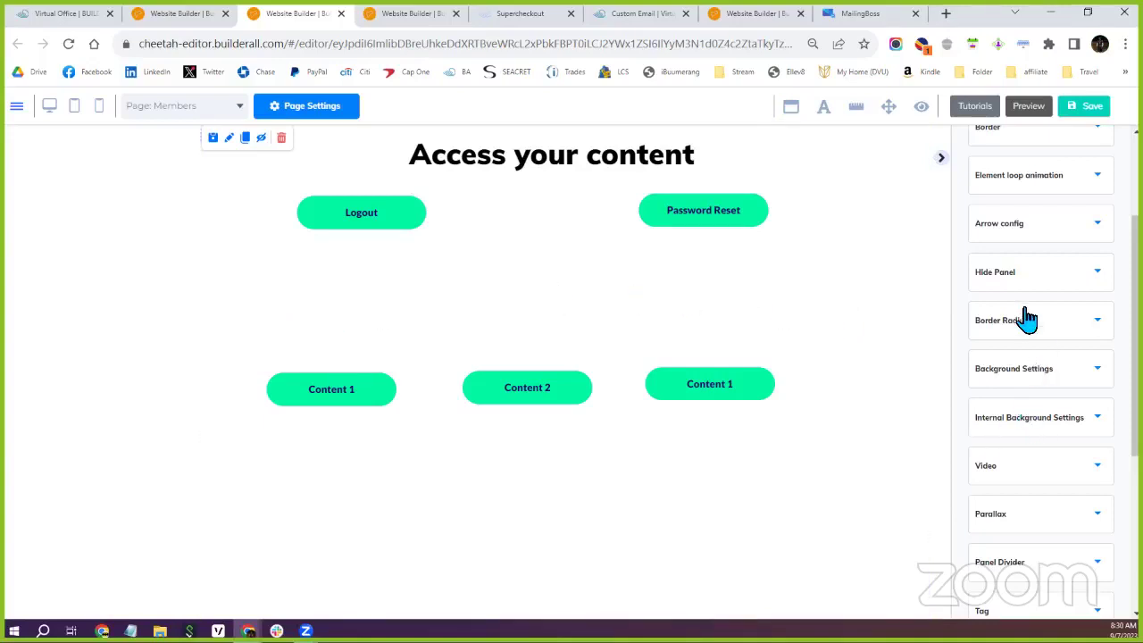
Step: Examine the list of panel settings for the Access your content panel, from Sizes and Border through Parallax to Anchor
scroll(1026, 319, "up", 2)
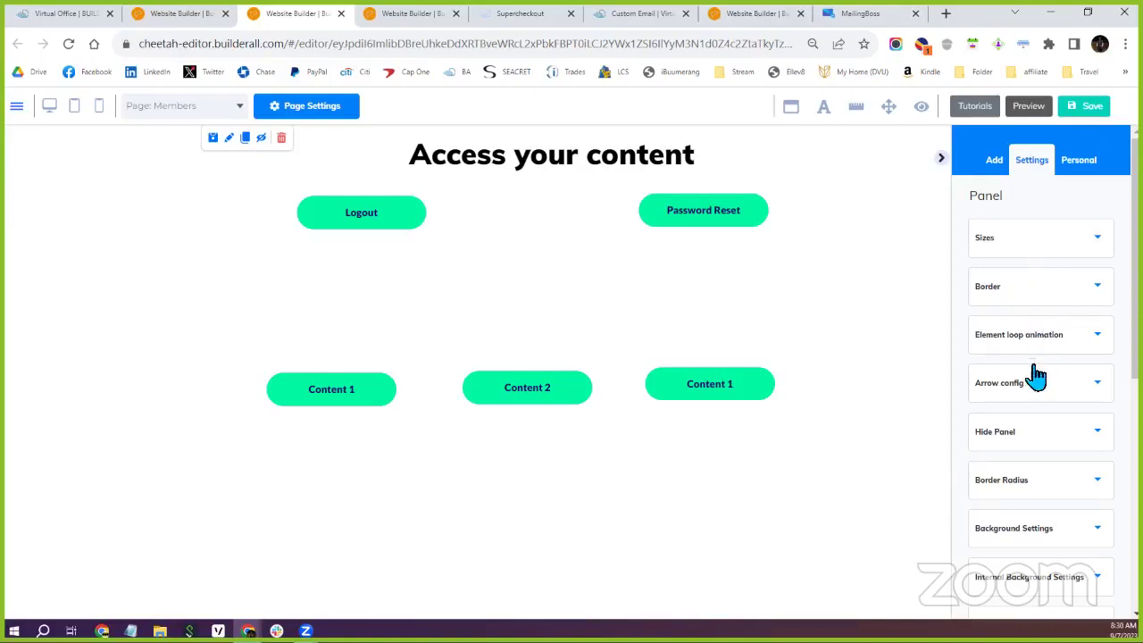
scroll(1056, 284, "down", 1)
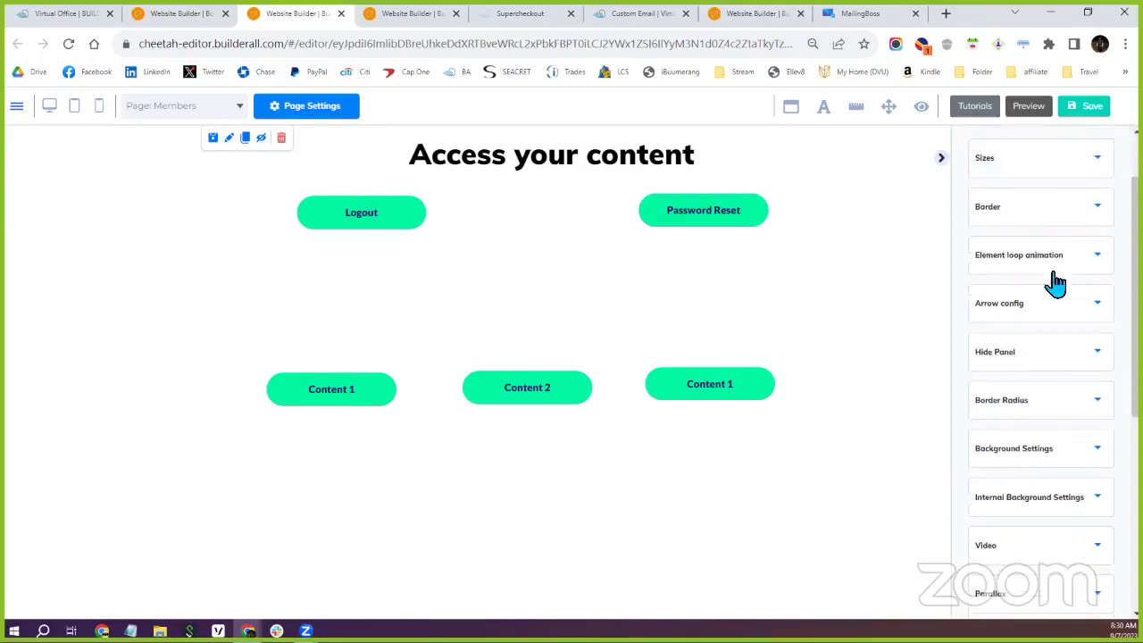
scroll(1056, 284, "down", 1)
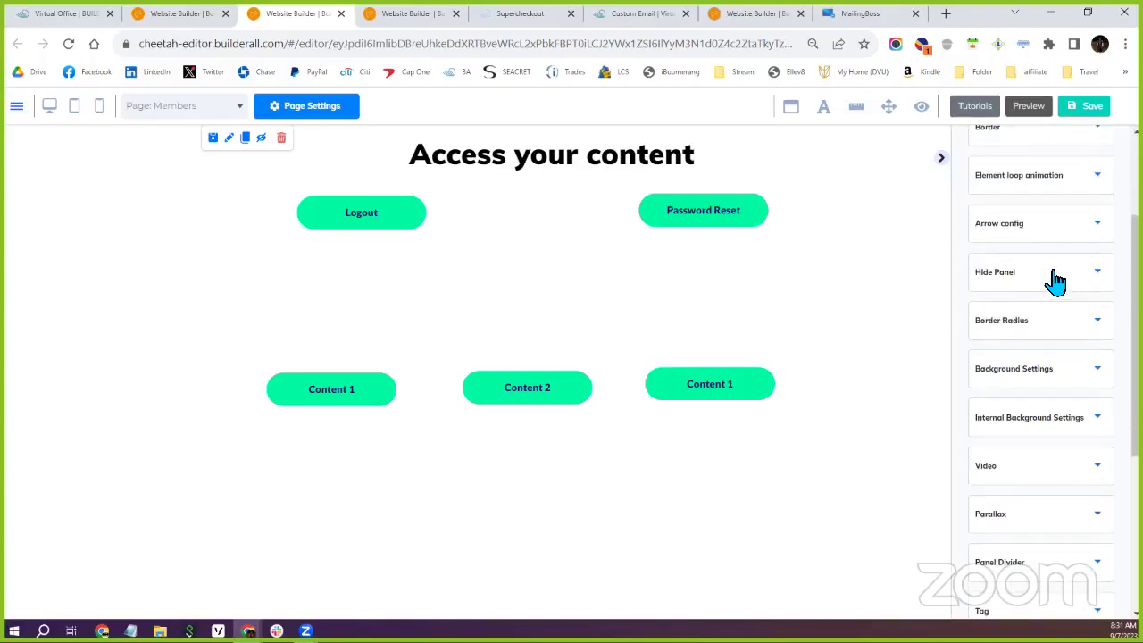
scroll(1056, 282, "down", 1)
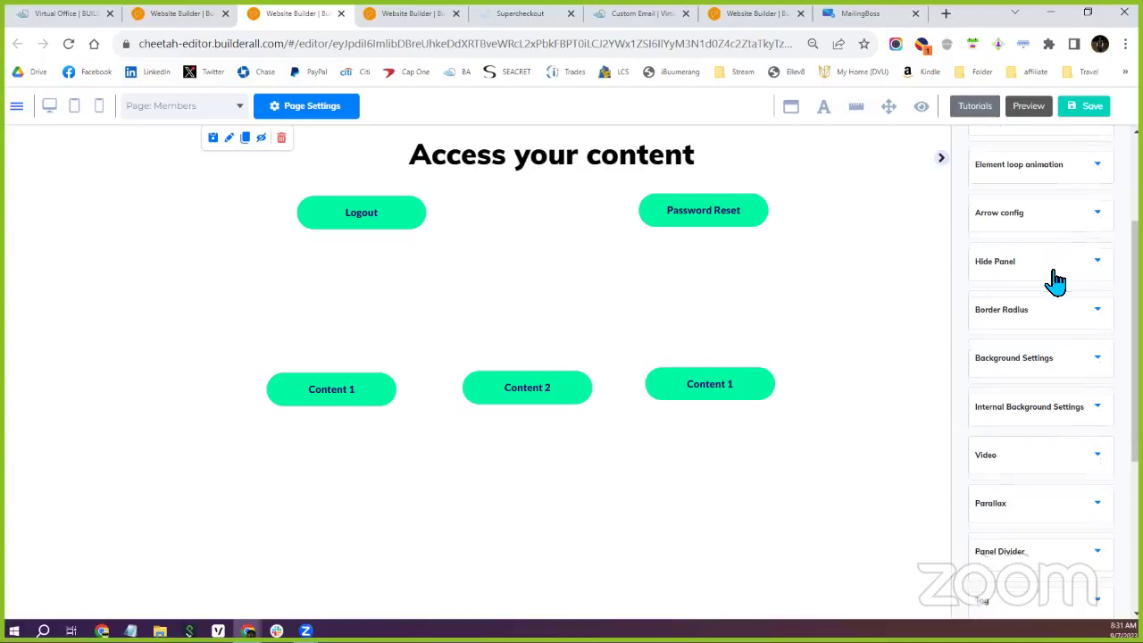
scroll(1053, 280, "down", 2)
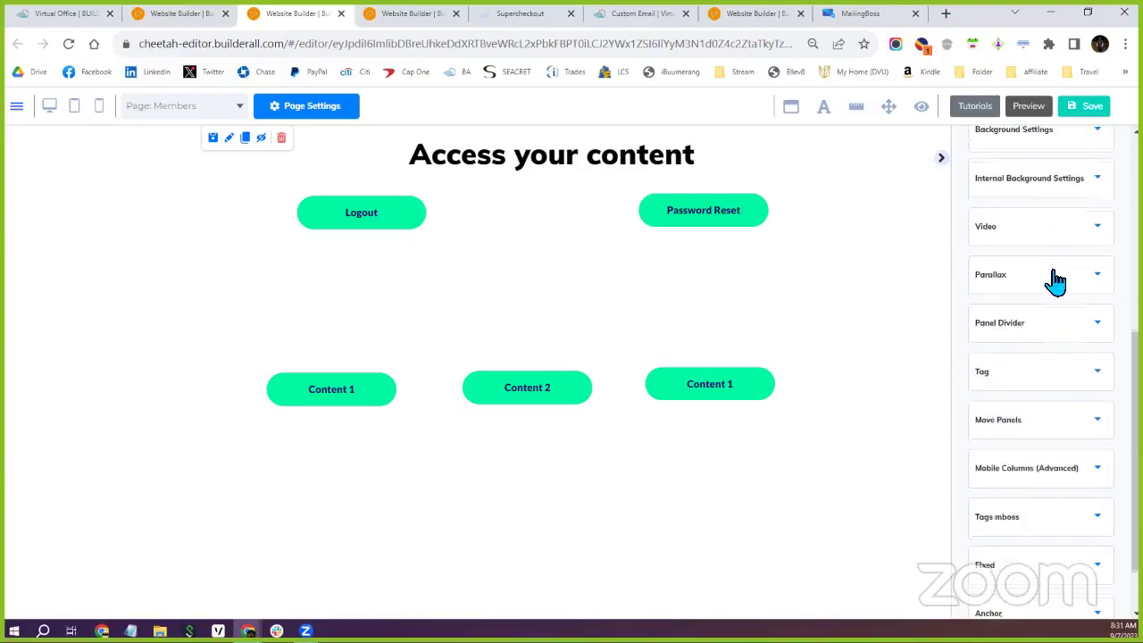
scroll(1056, 282, "up", 5)
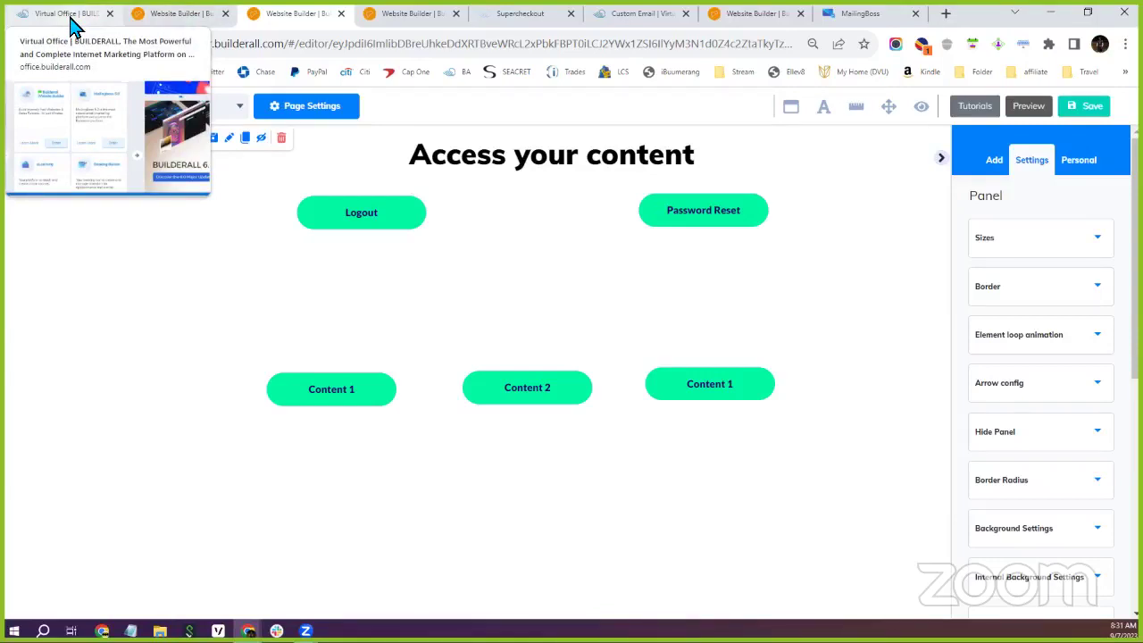
Step: Switch to the Virtual Office dashboard and review the Builderall Website Builder tool card
left_click(69, 16)
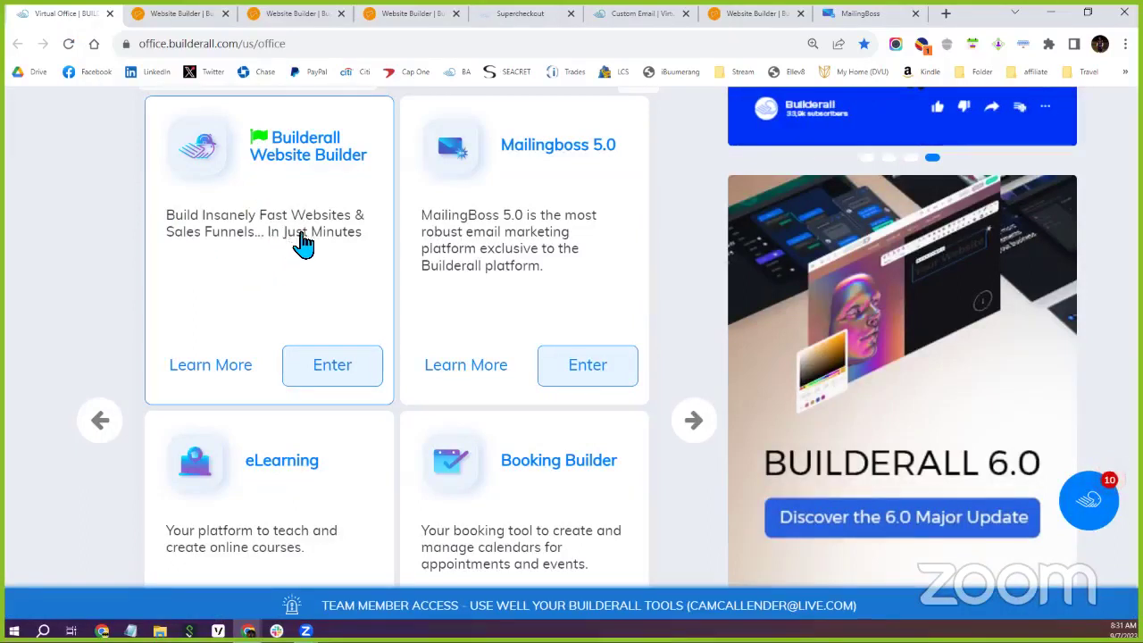
mouse_move(168, 20)
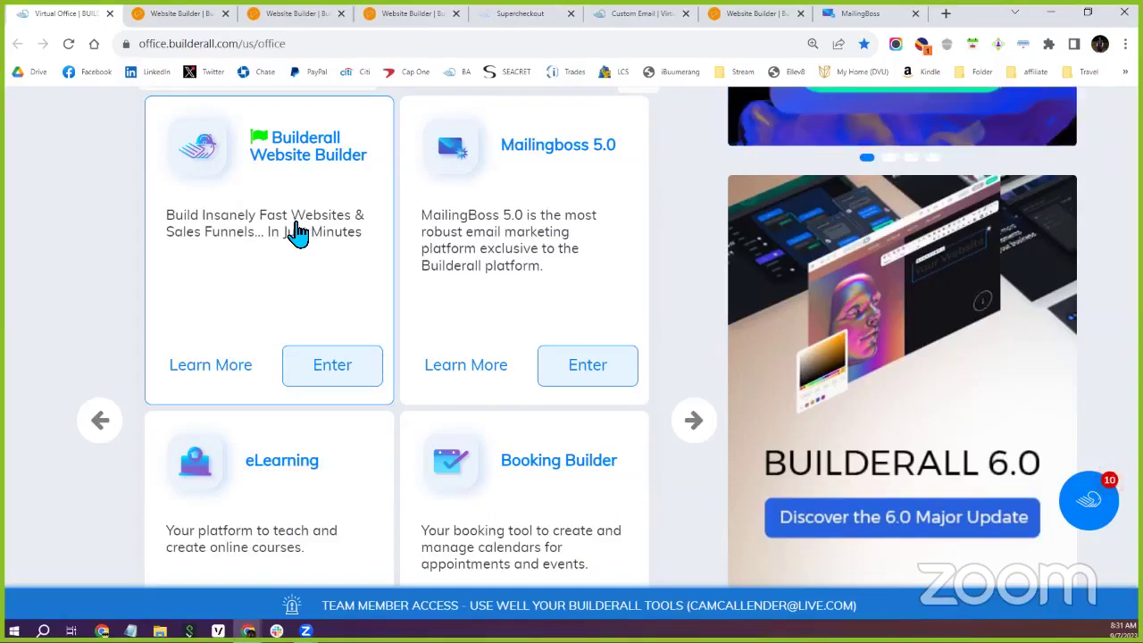
scroll(298, 232, "up", 1)
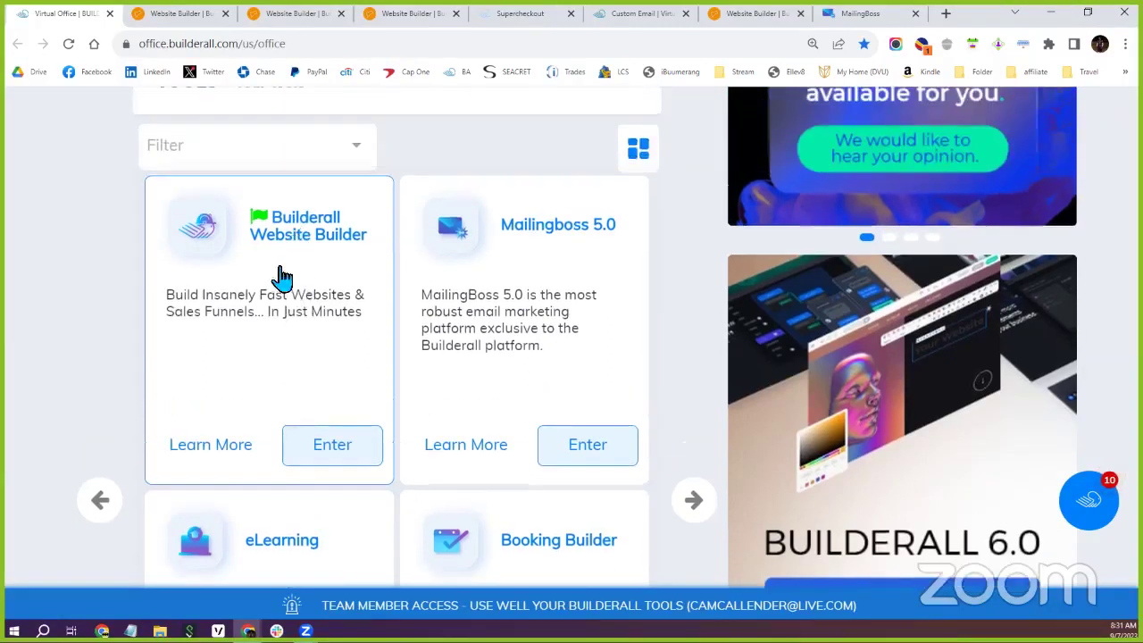
Step: Return to the Your Passion site dashboard and review its site options, pages and members areas
left_click(176, 18)
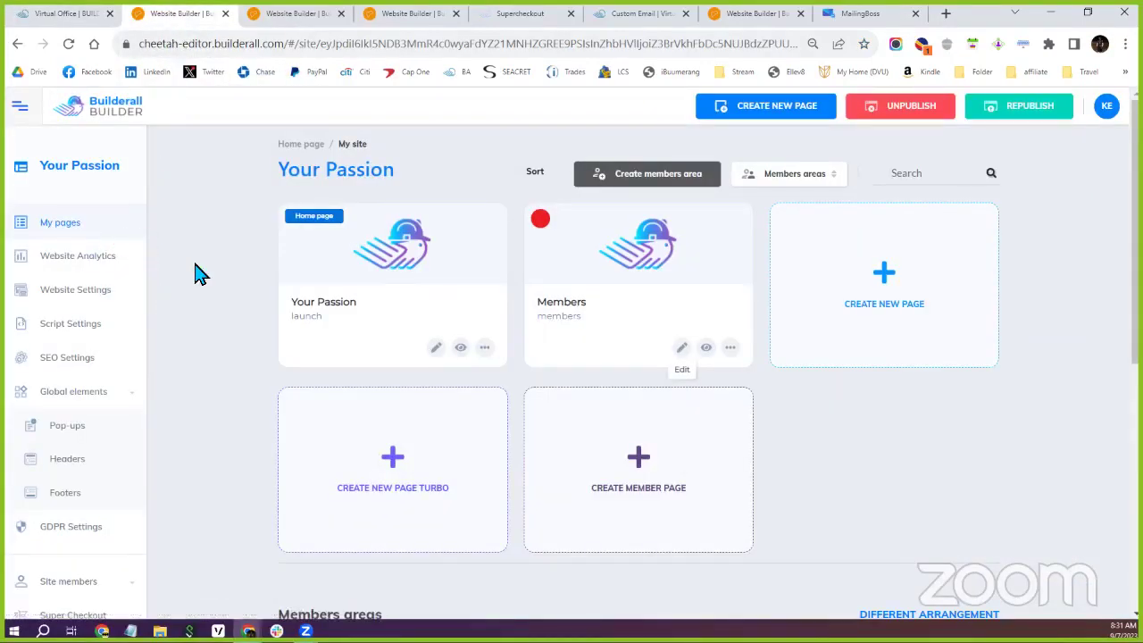
scroll(198, 274, "down", 1)
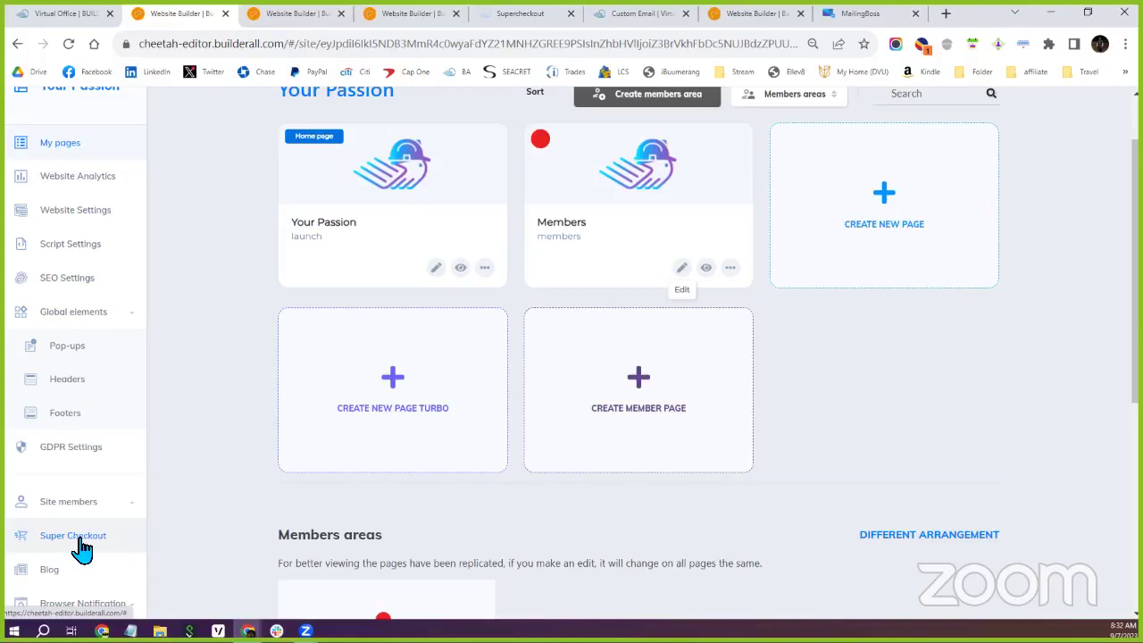
scroll(76, 548, "up", 1)
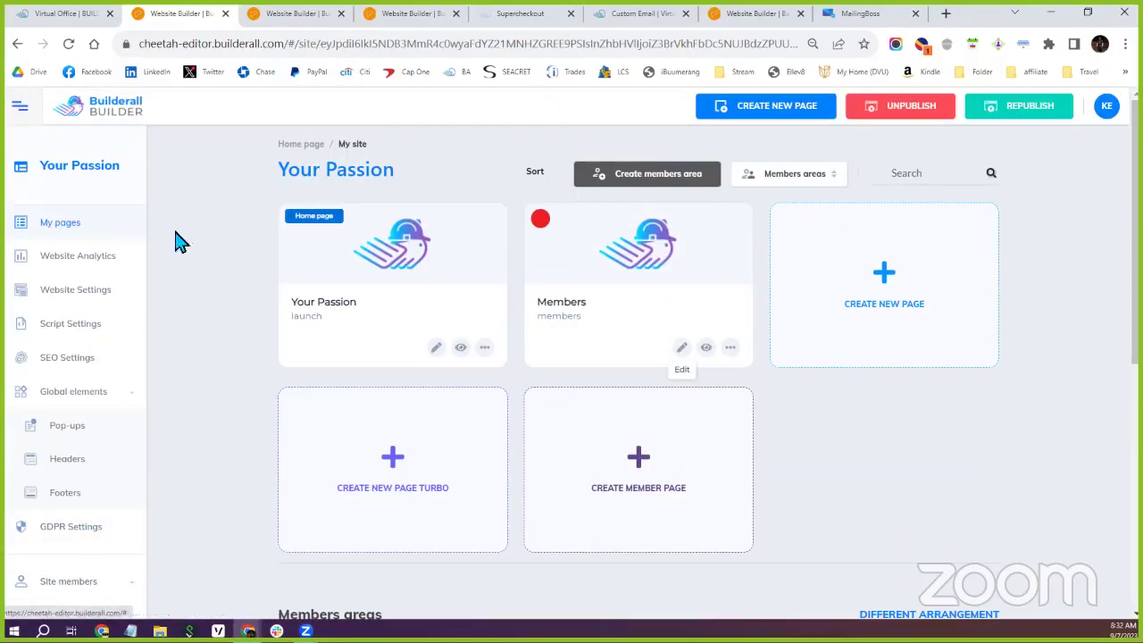
scroll(83, 473, "down", 2)
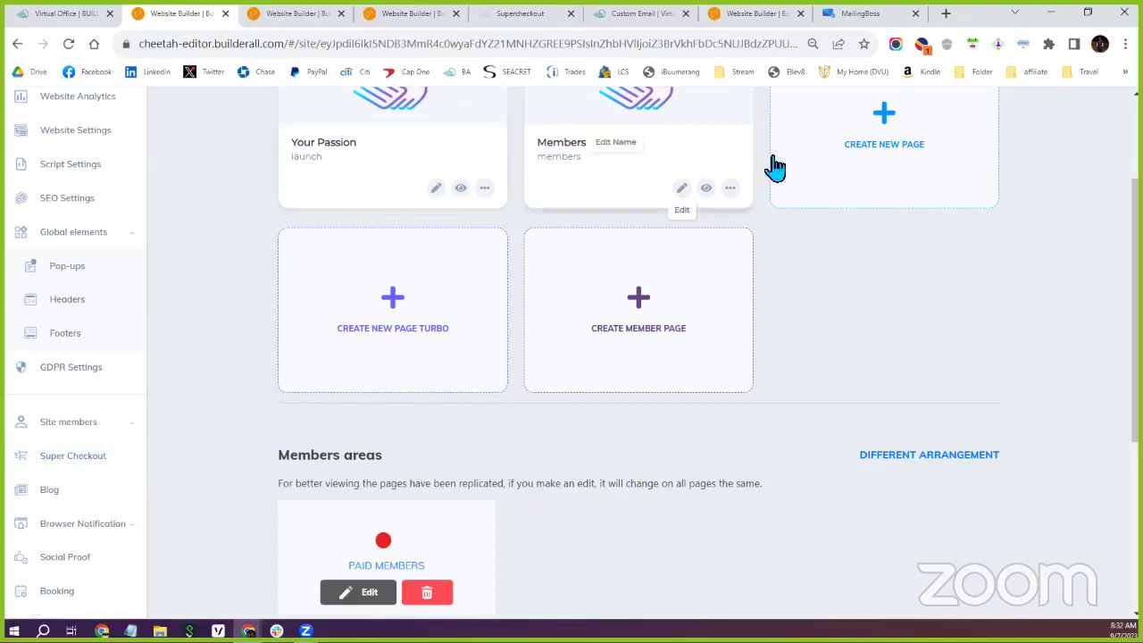
Step: Open youtube.com in a new browser tab
left_click(947, 14)
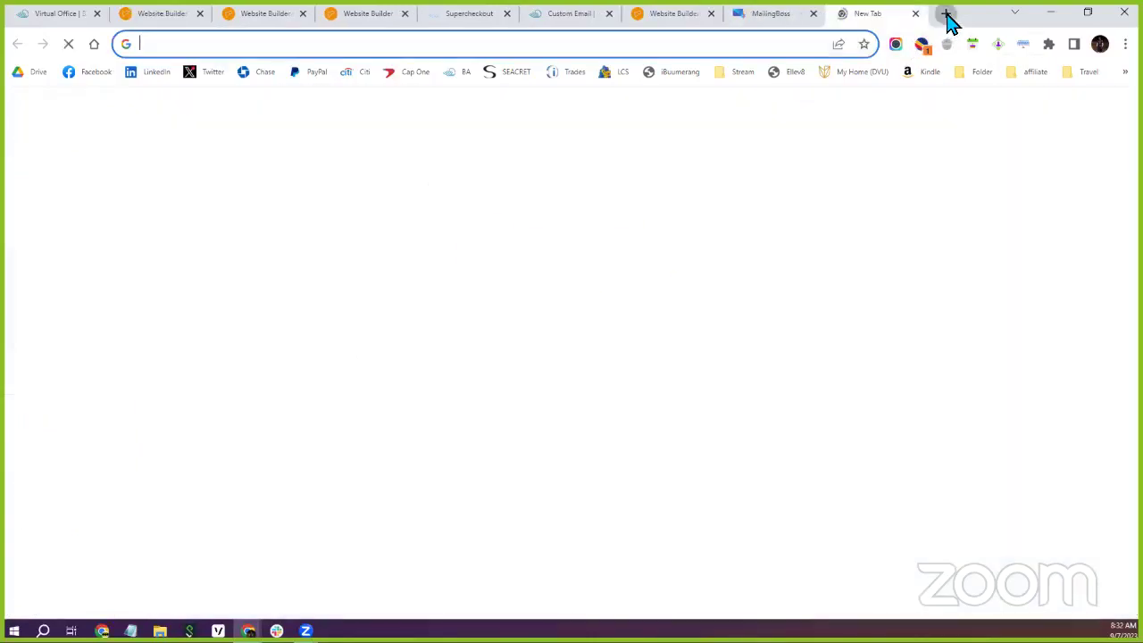
type("youtu")
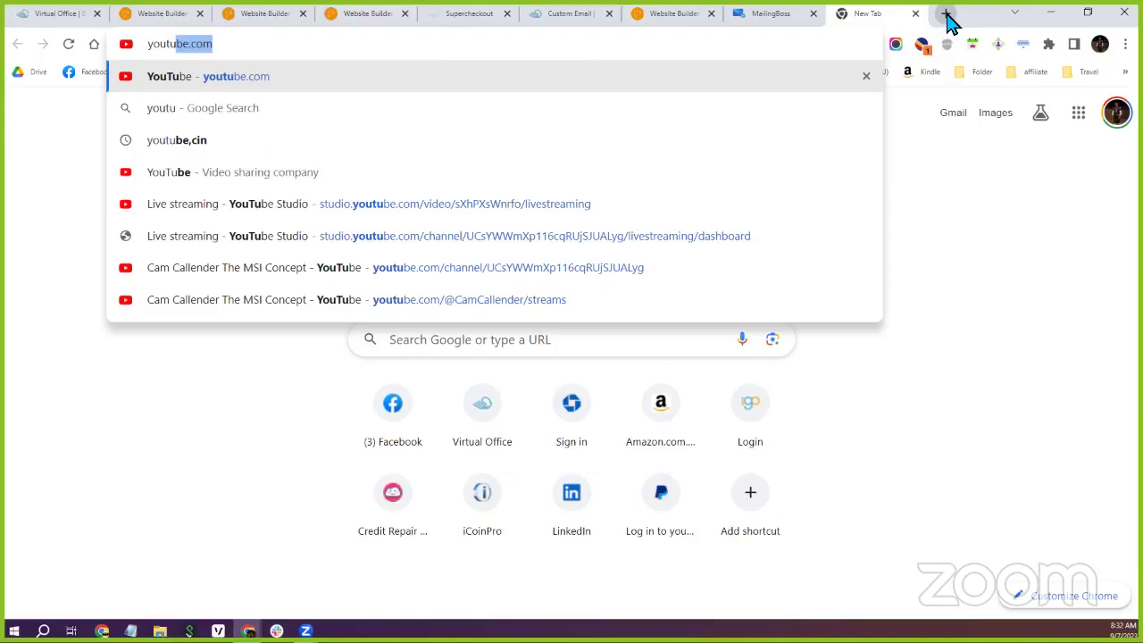
key("Return")
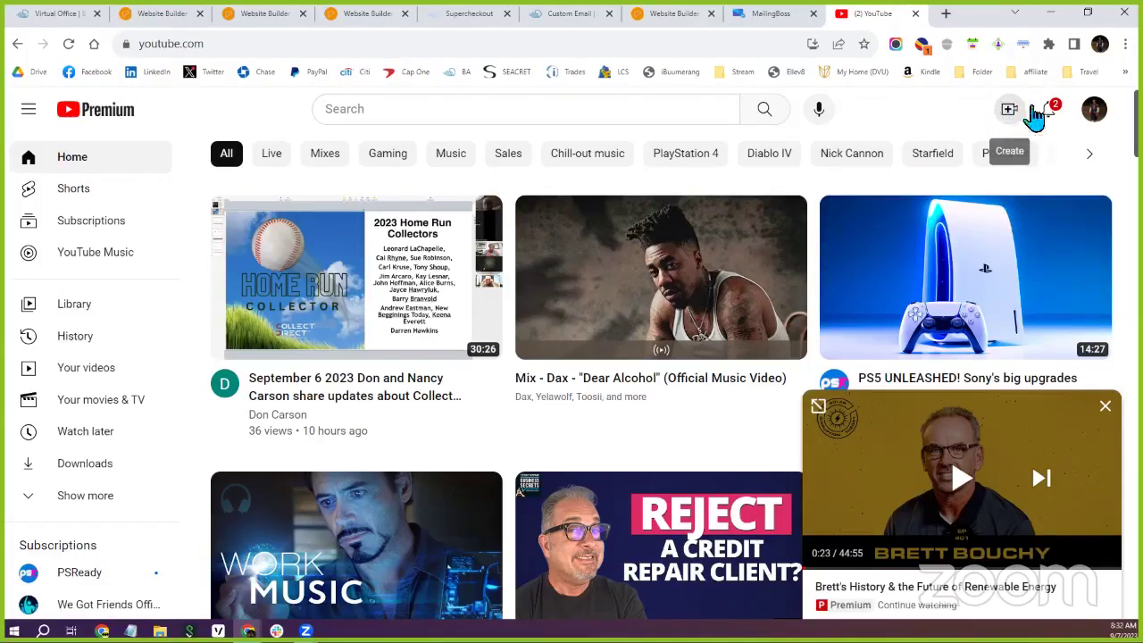
left_click(1106, 116)
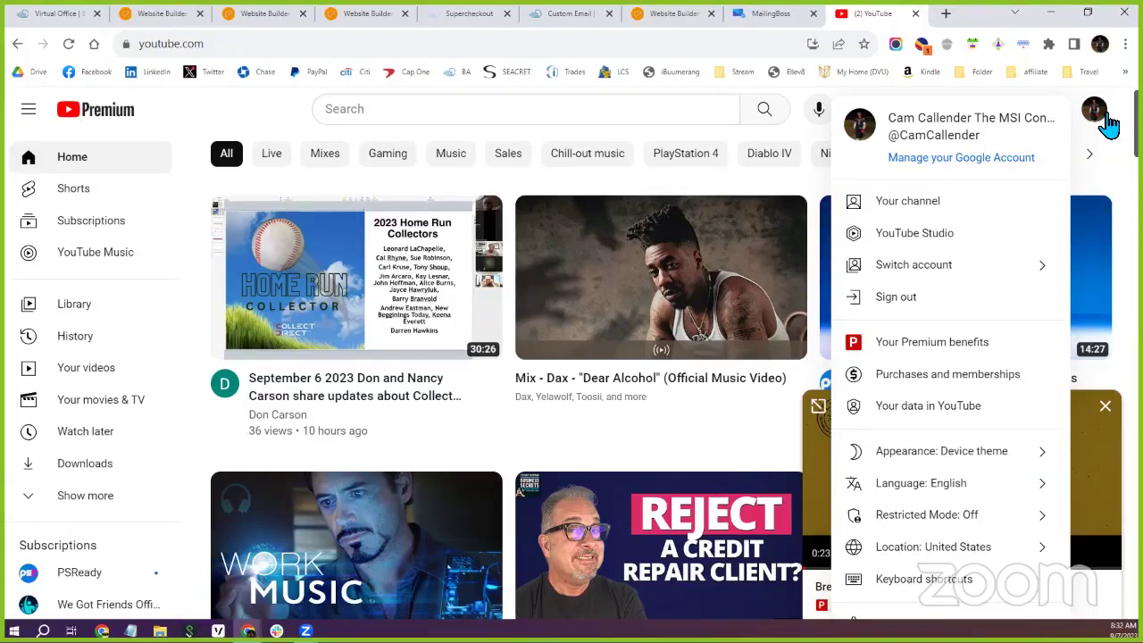
left_click(1103, 111)
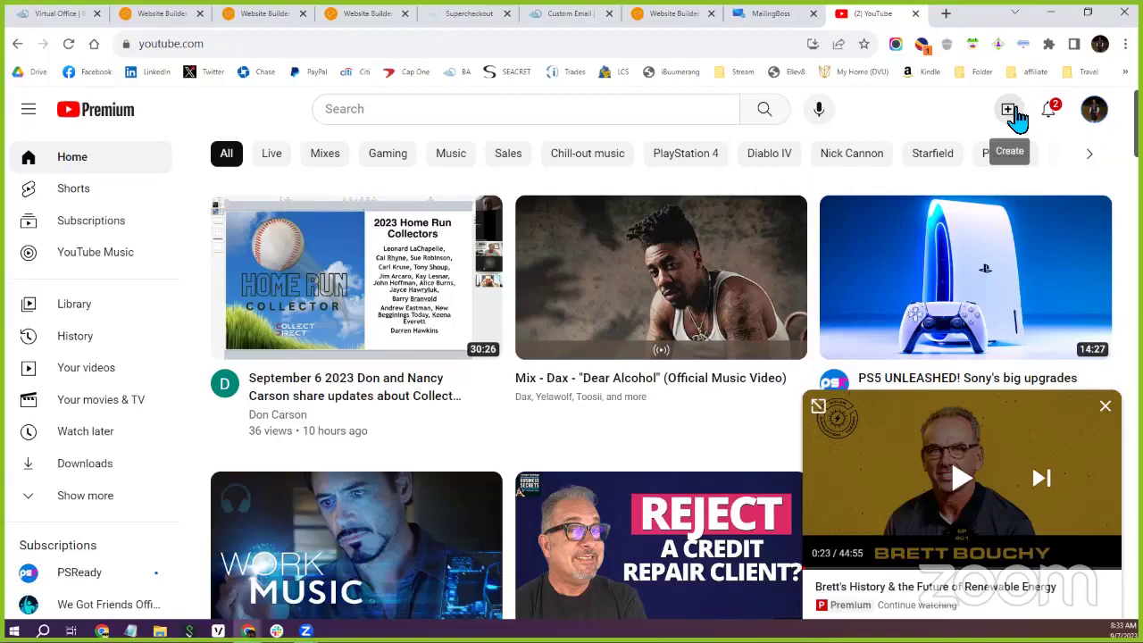
left_click(1096, 111)
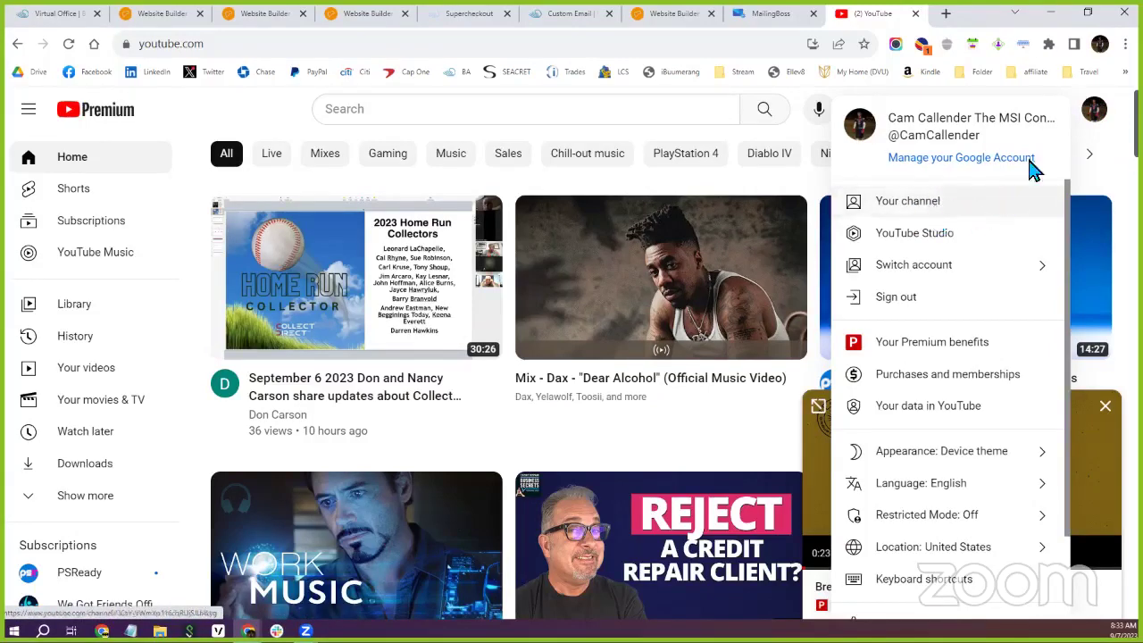
left_click(1103, 121)
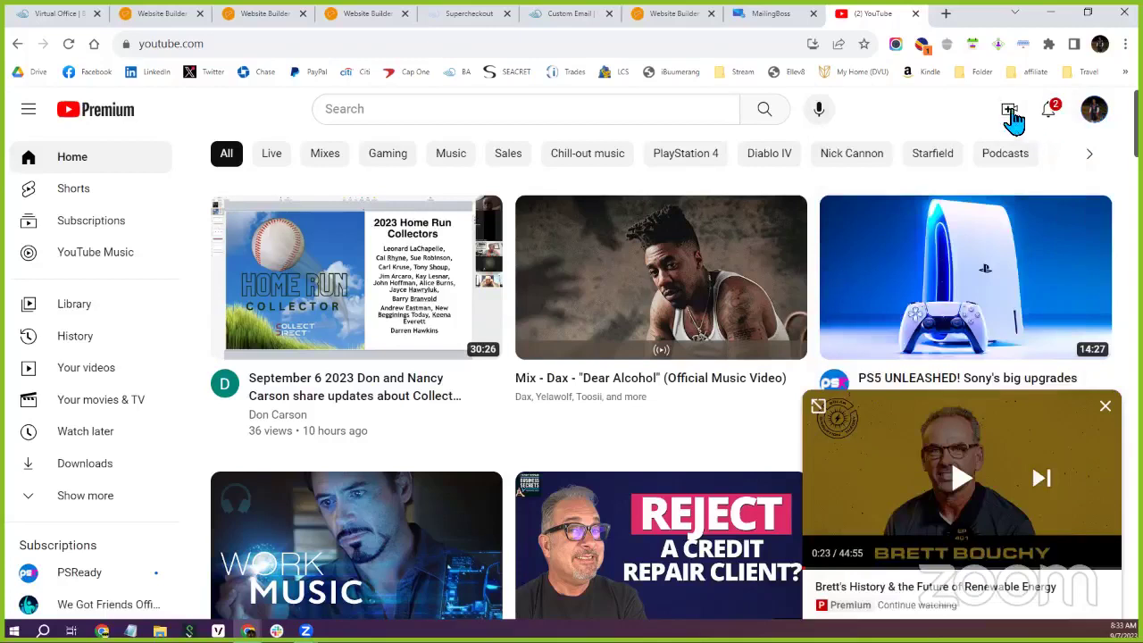
Step: Start a new video upload on YouTube to bring up the Upload videos dialog in YouTube Studio
left_click(1014, 123)
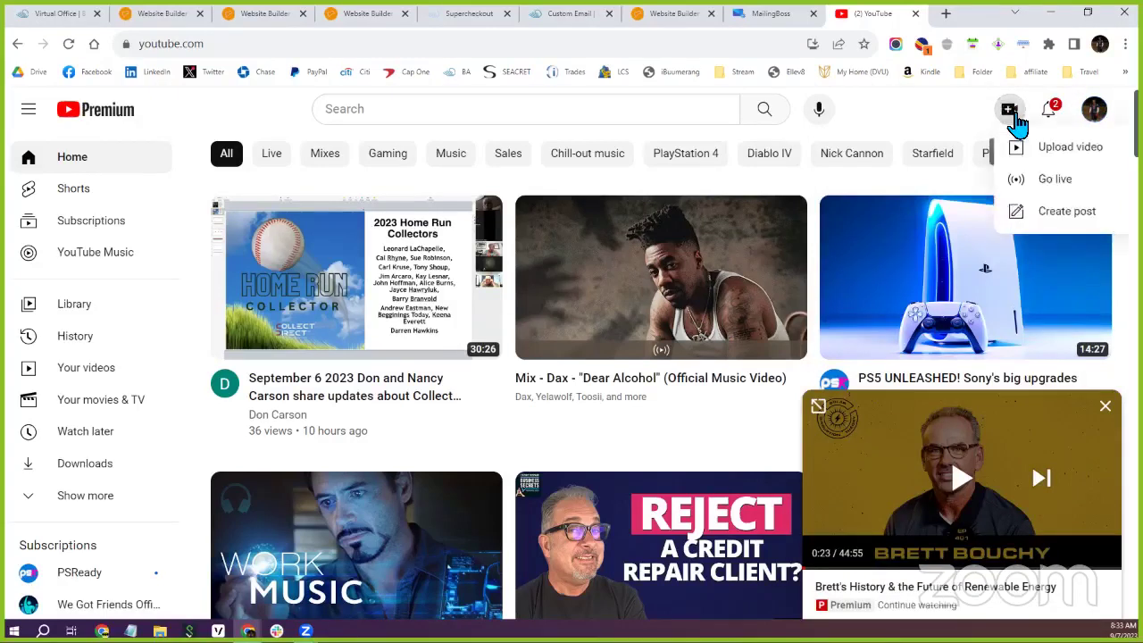
left_click(1084, 152)
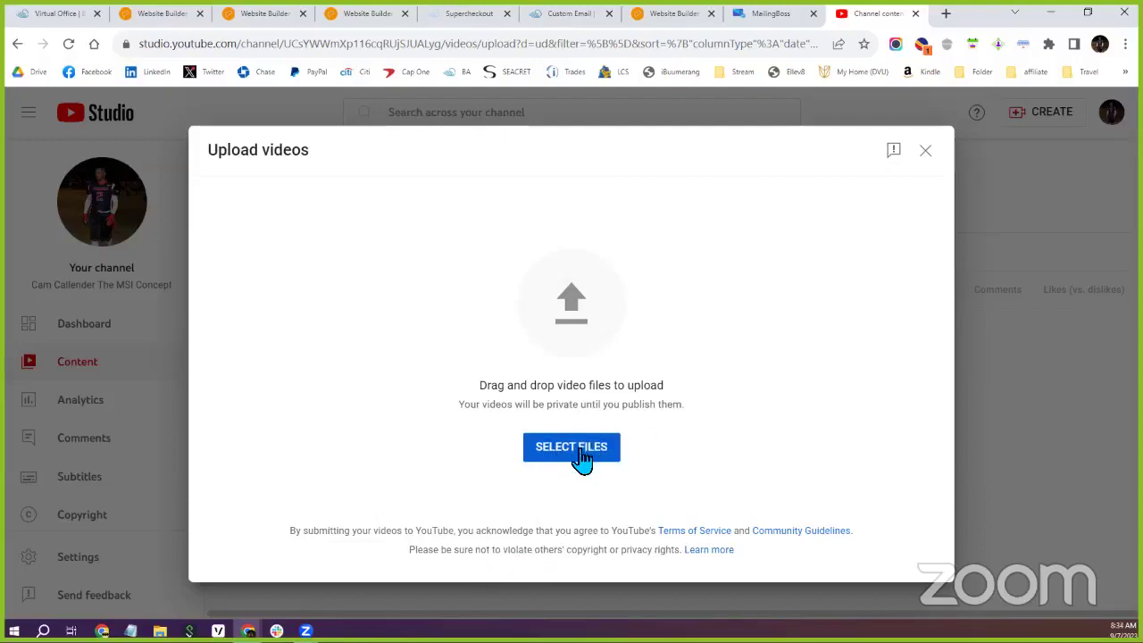
right_click(895, 156)
left_click(656, 272)
left_click(891, 154)
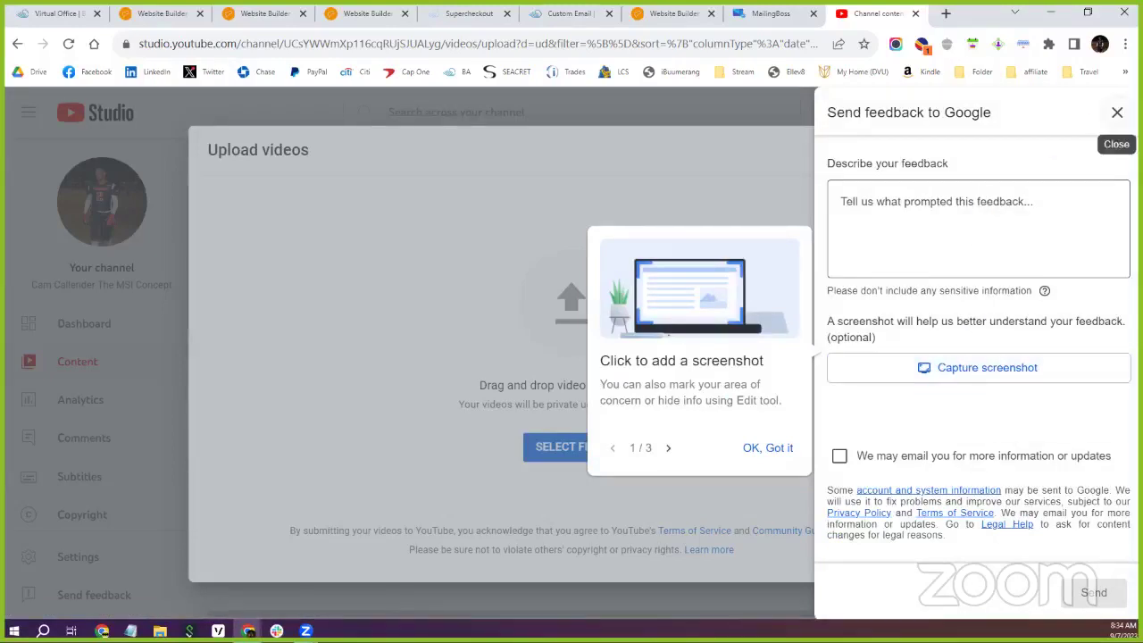
left_click(1116, 113)
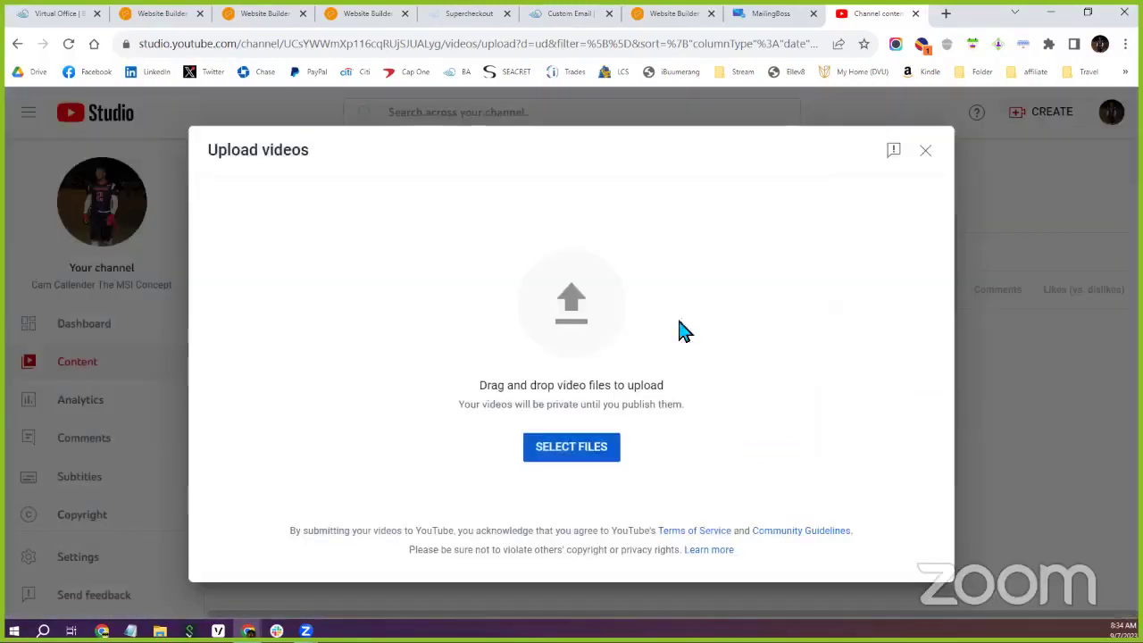
Step: Show the file selection for a video upload, then cancel it and close the Upload videos dialog
left_click(589, 454)
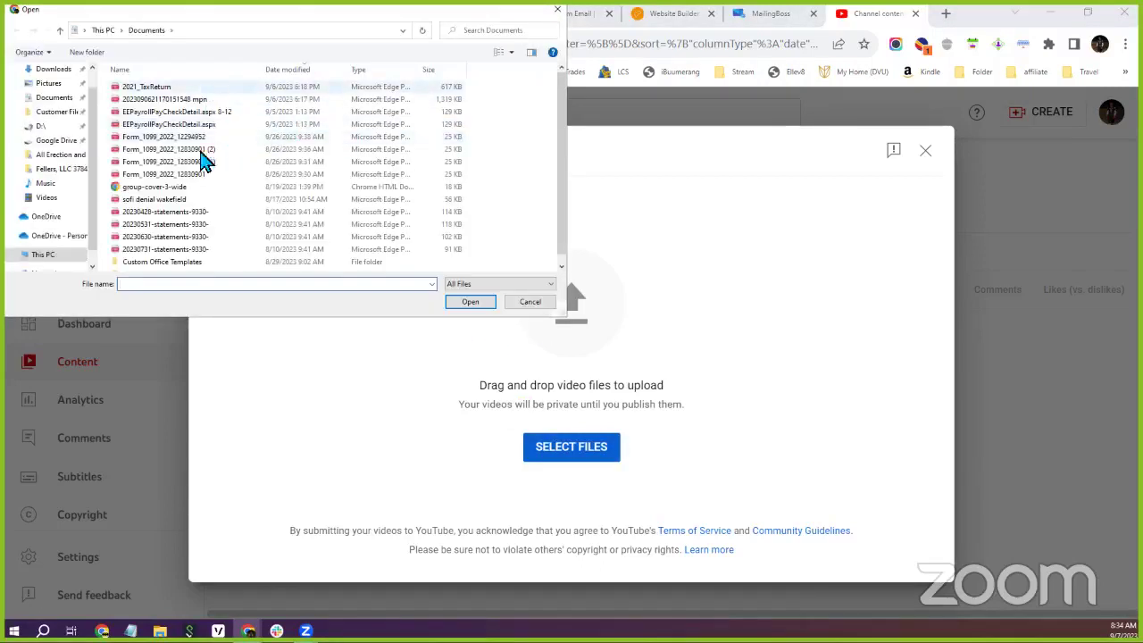
left_click(529, 303)
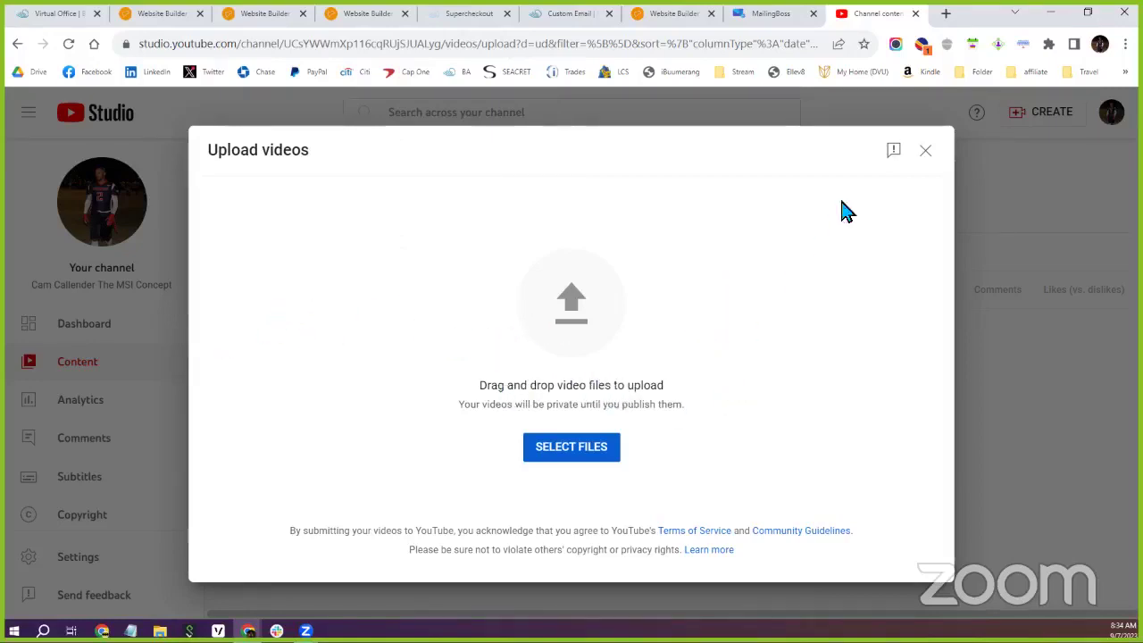
left_click(926, 154)
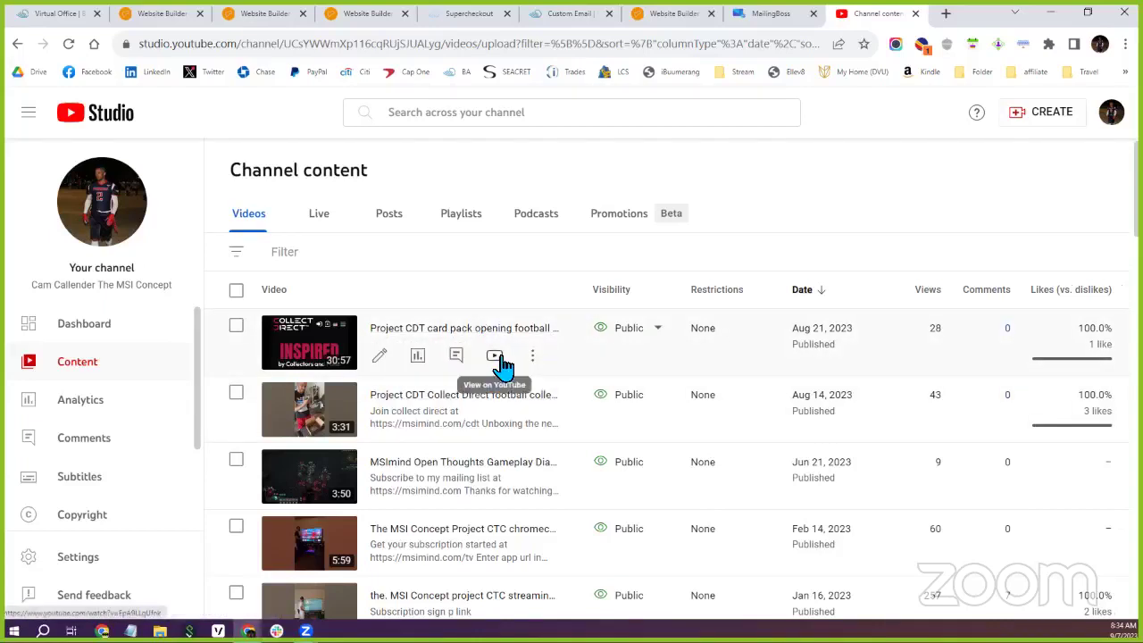
Step: View the Project CDT card pack opening football kit video on YouTube, pause it and copy its URL
left_click(498, 357)
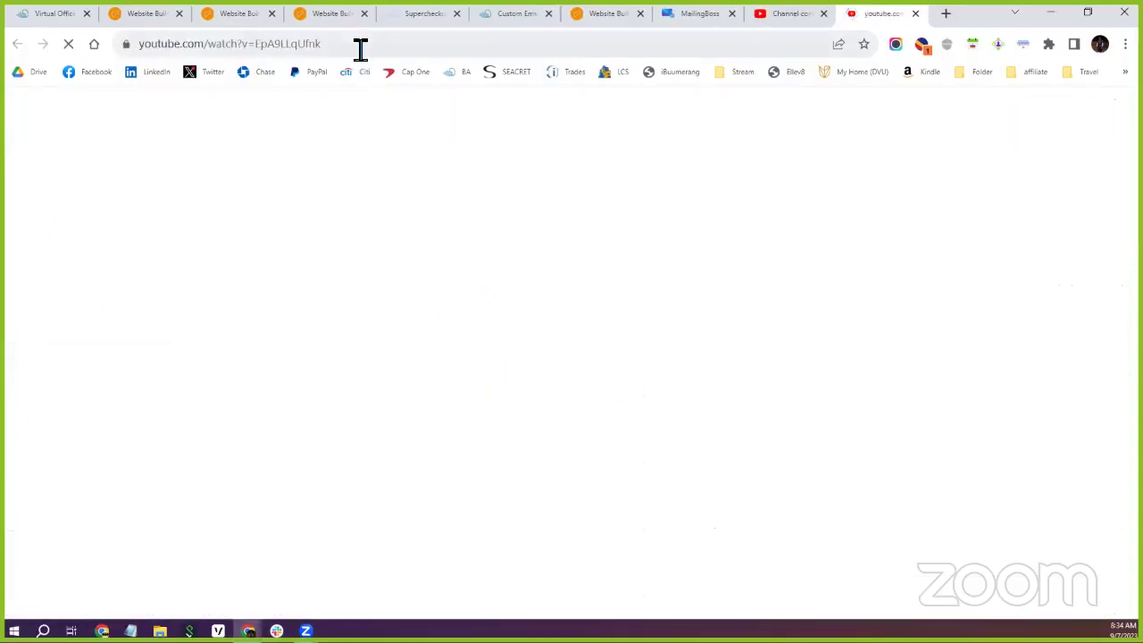
left_click(360, 46)
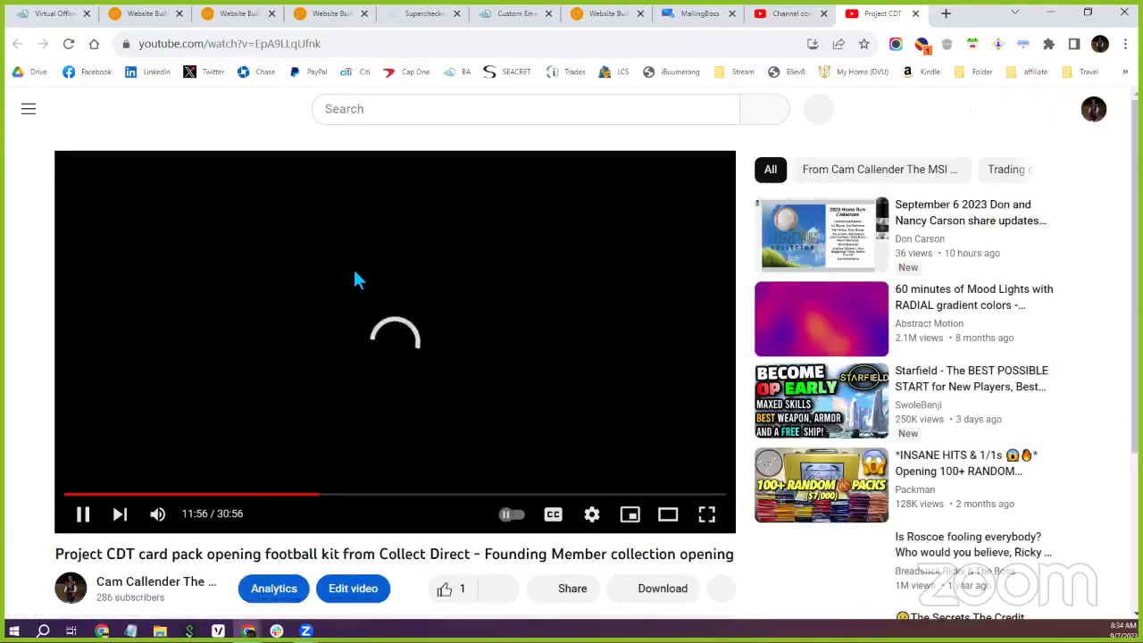
left_click(355, 277)
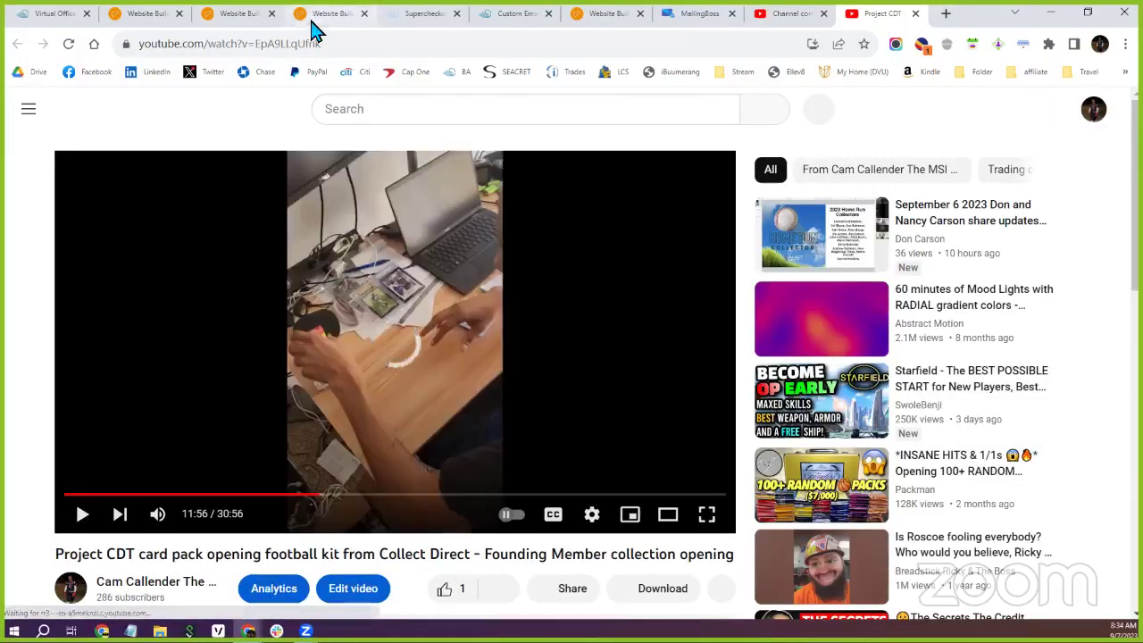
left_click(293, 51)
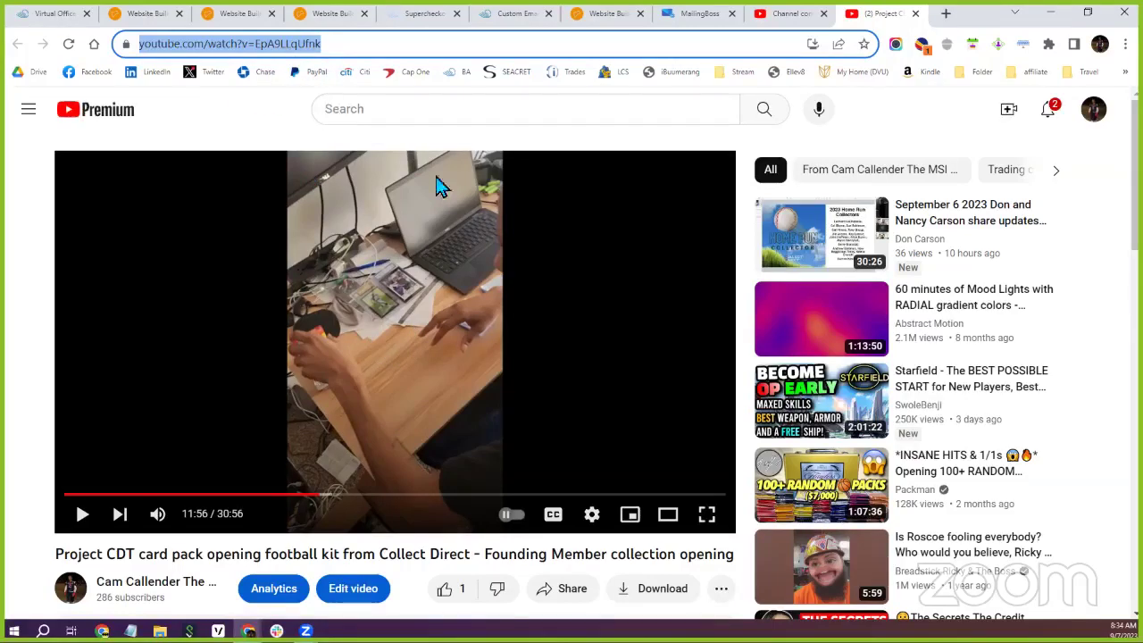
Step: Switch back to the Your Passion page in the Builderall editor and bring up the settings of its YouTube video element
left_click(98, 22)
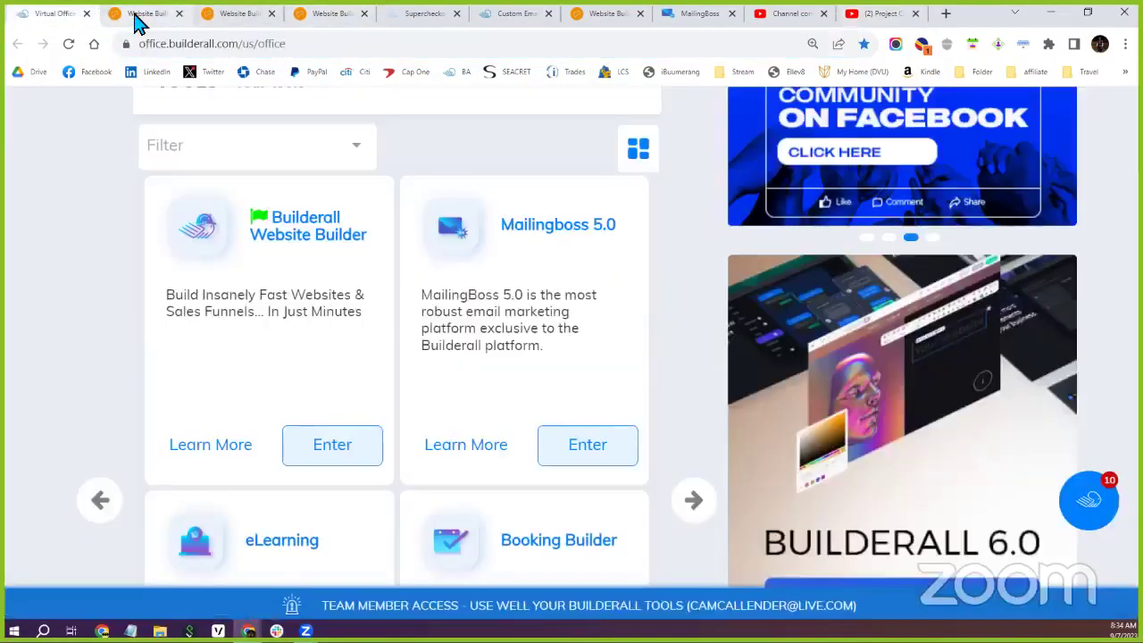
left_click(137, 19)
left_click(243, 19)
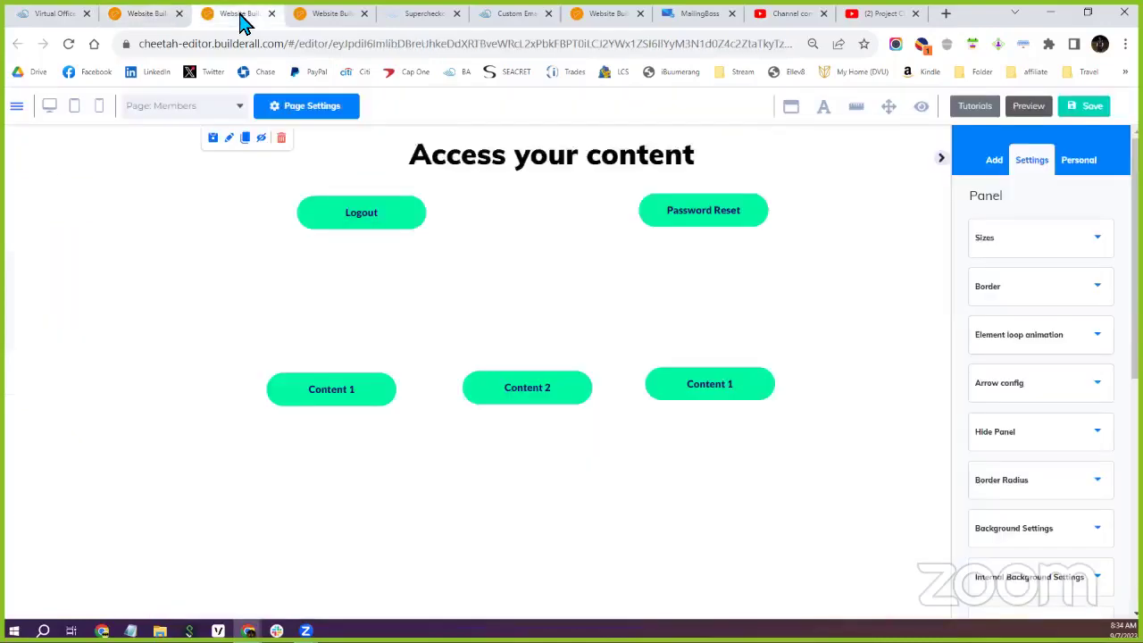
left_click(313, 18)
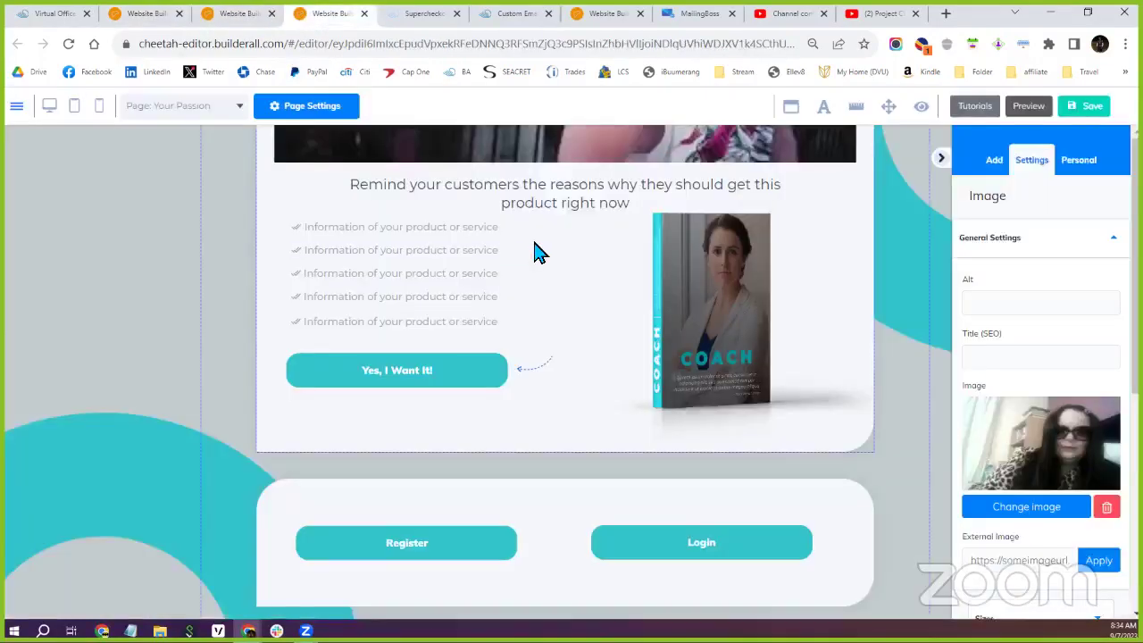
scroll(535, 250, "up", 3)
left_click(552, 221)
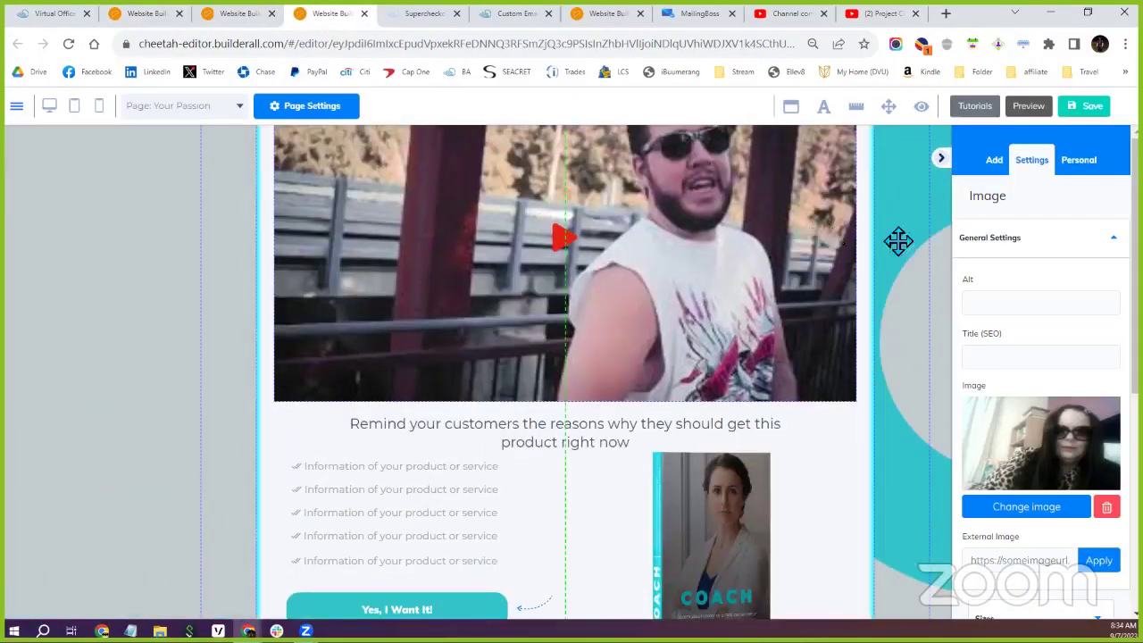
left_click(1026, 252)
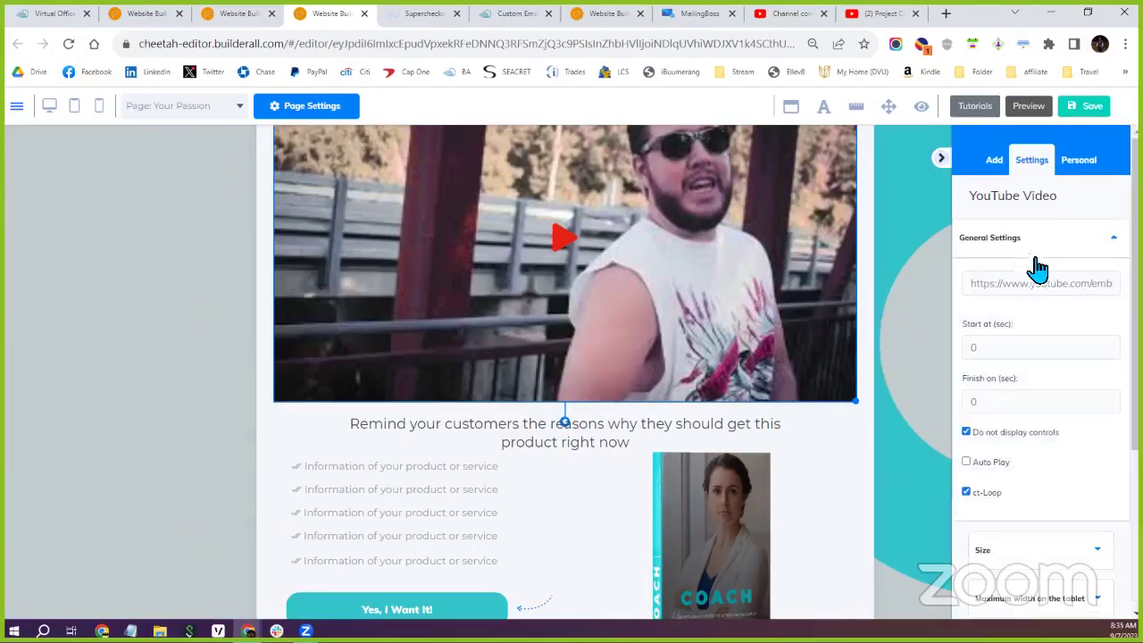
Step: Replace the video element's link with the copied URL youtube.com/watch?v=EpA9LLqUfnk and check the video on the page
left_click(1044, 286)
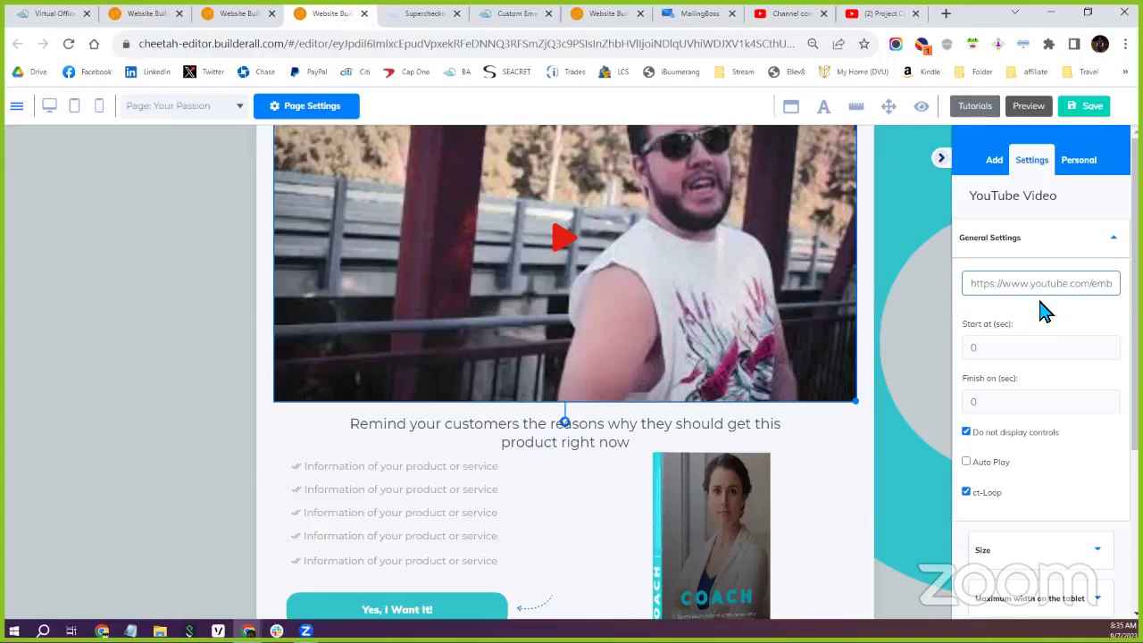
key("ctrl+a")
key("ctrl+v")
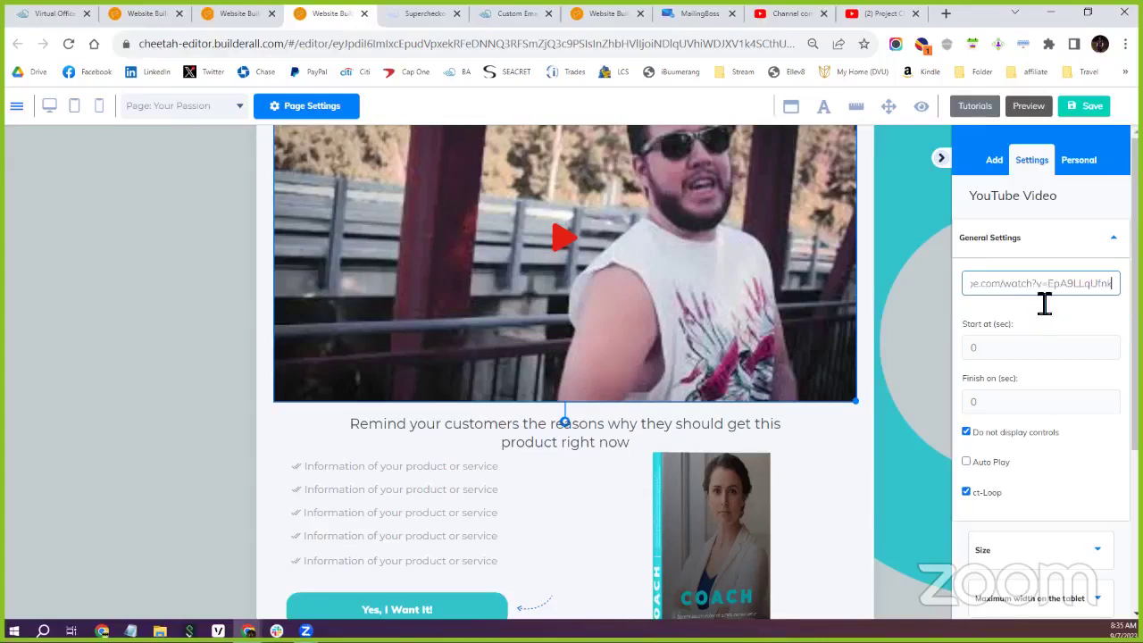
key("Tab")
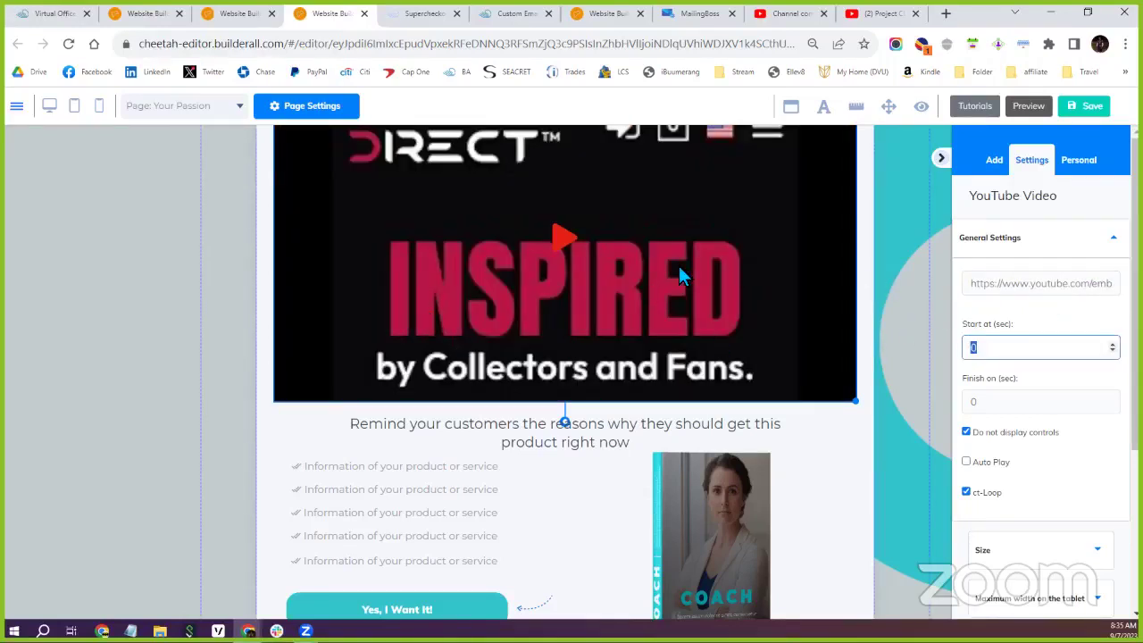
scroll(703, 247, "up", 1)
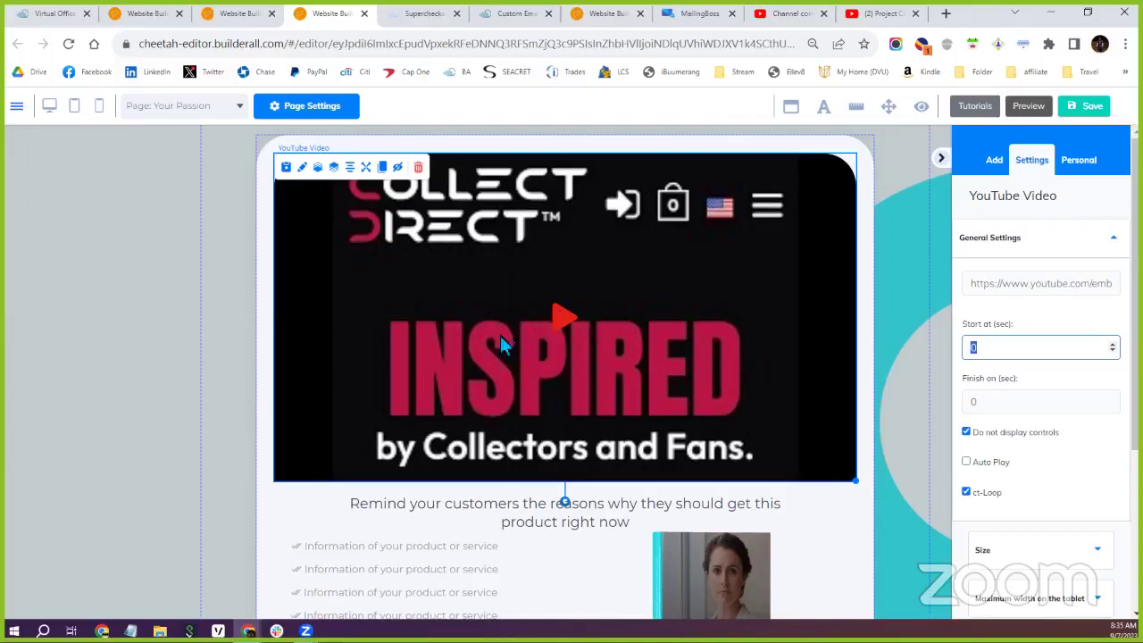
scroll(500, 348, "up", 1)
scroll(553, 321, "down", 2)
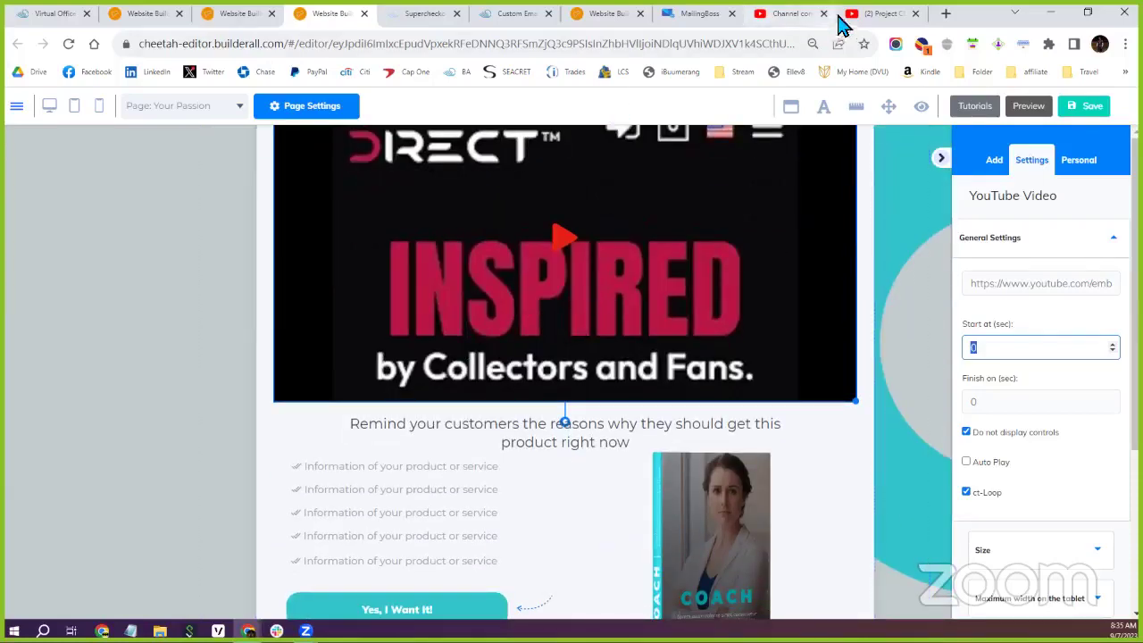
Step: Return to the channel content in YouTube Studio and show the creation options, including Upload videos
left_click(882, 25)
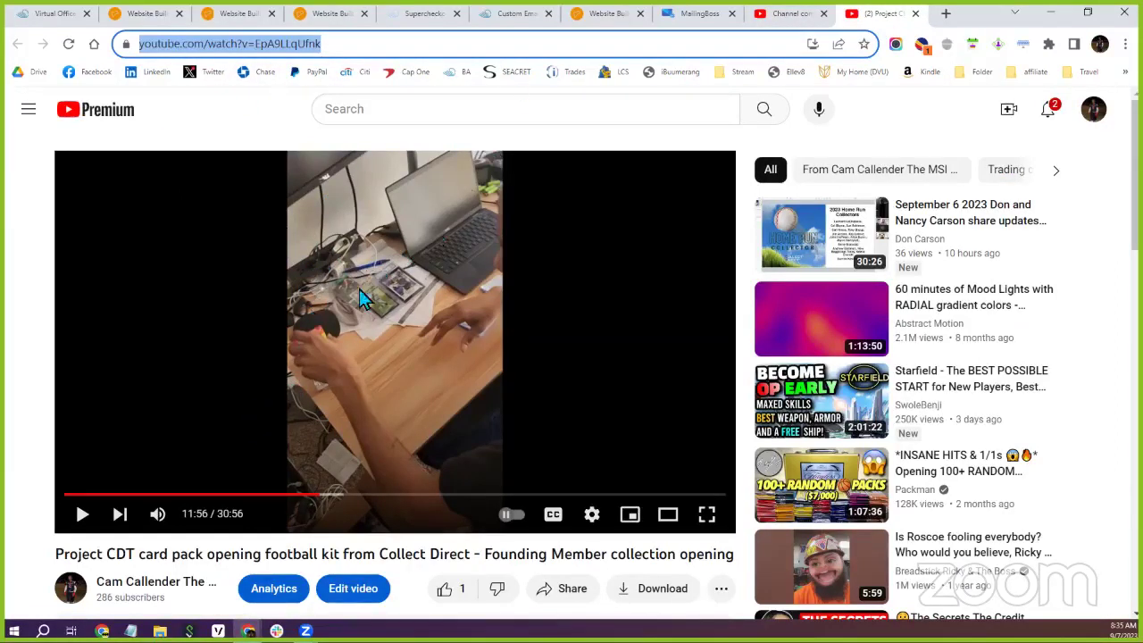
left_click(790, 18)
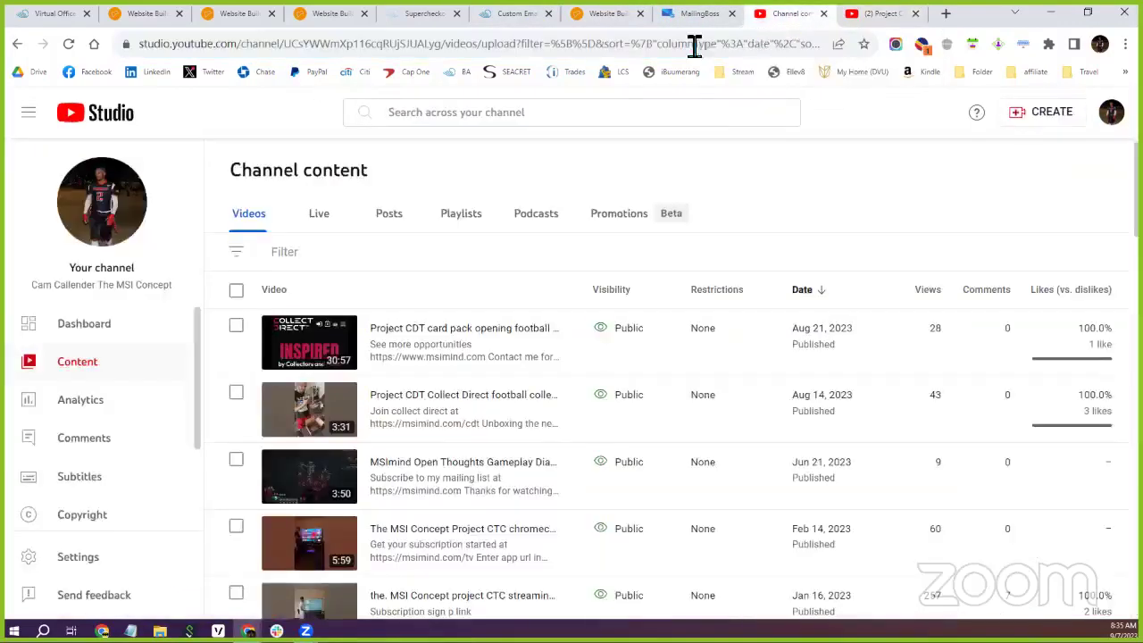
left_click(698, 17)
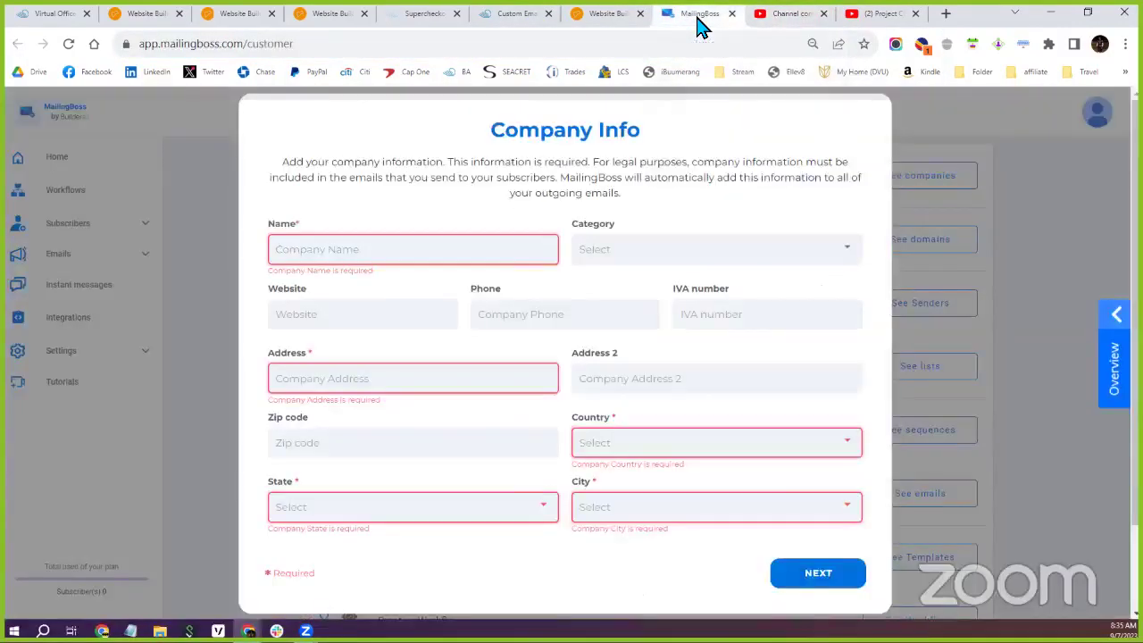
left_click(783, 18)
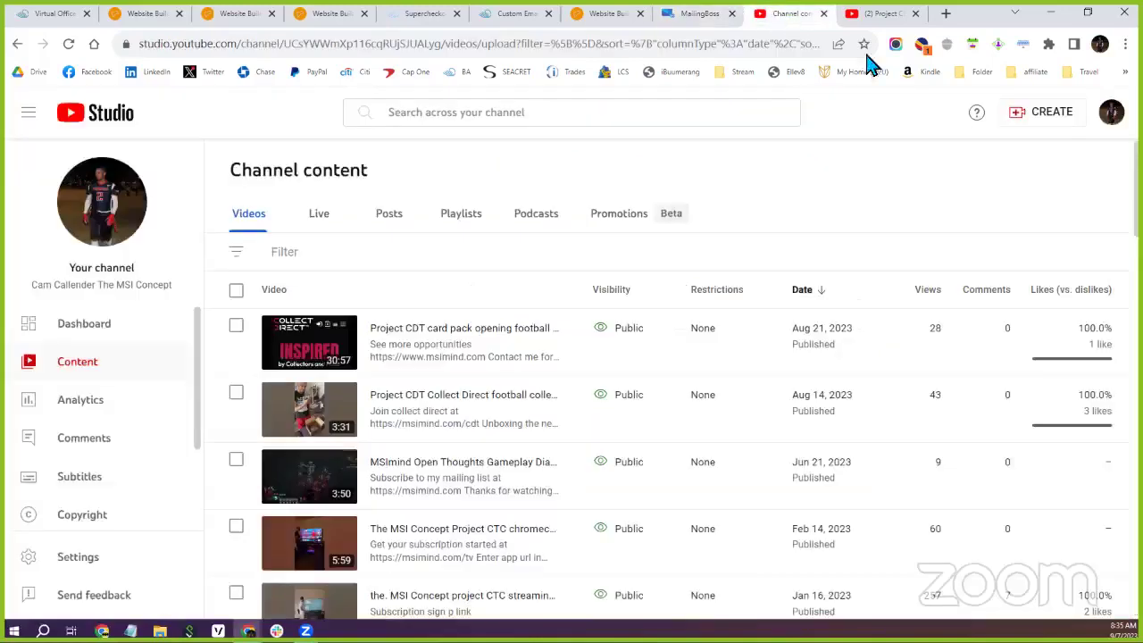
left_click(1022, 126)
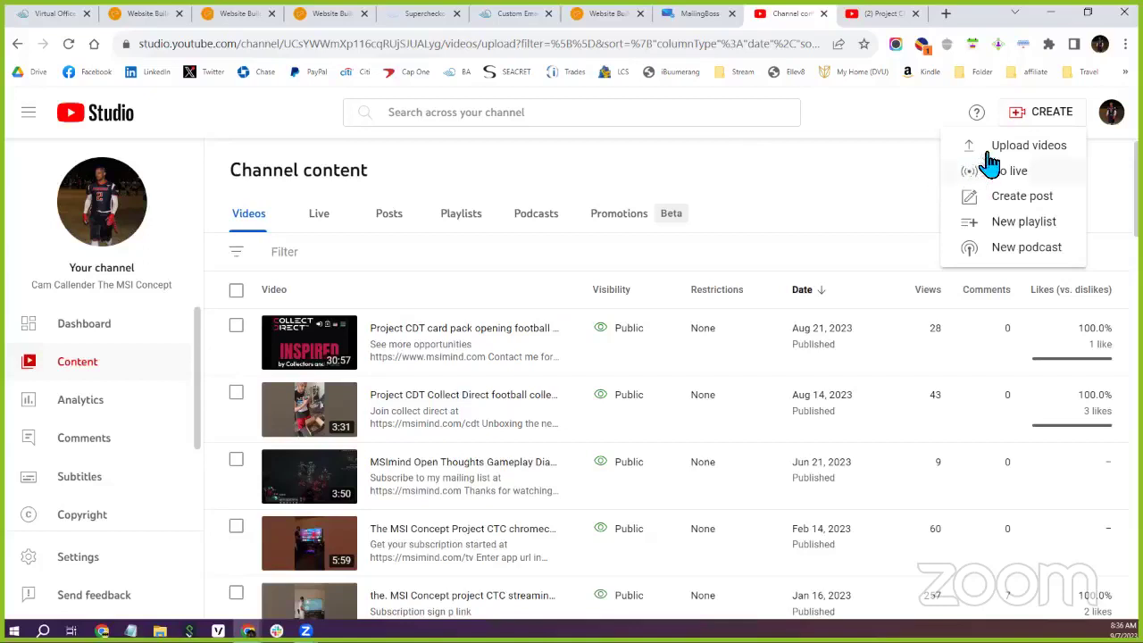
Step: Open your own YouTube channel page from the account options and look over its home section
left_click(1109, 113)
left_click(1110, 112)
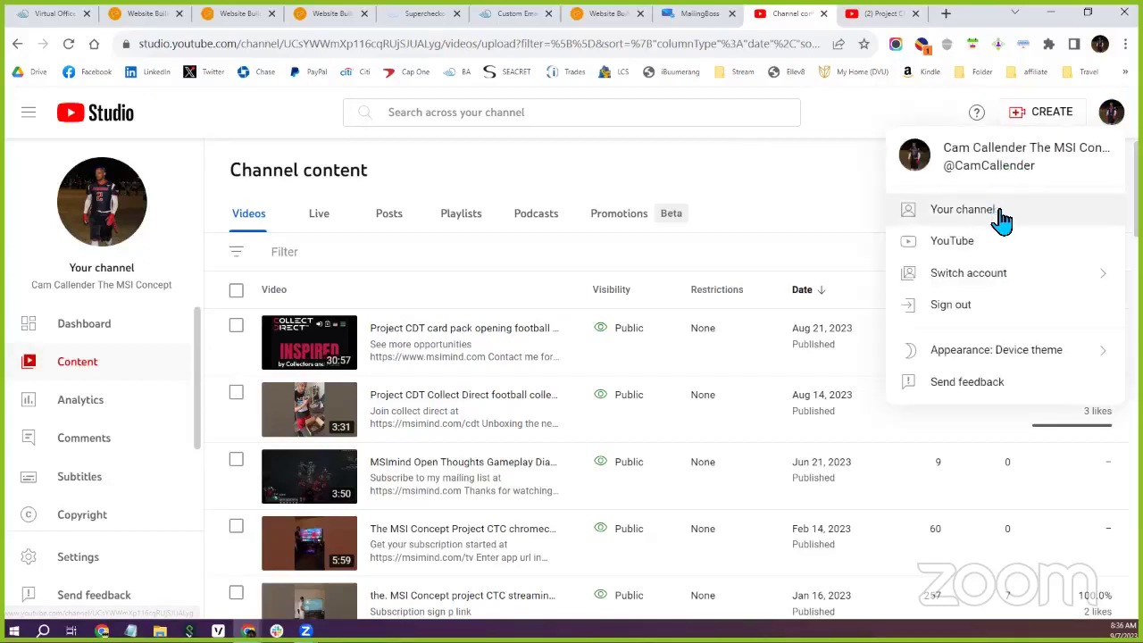
left_click(1000, 217)
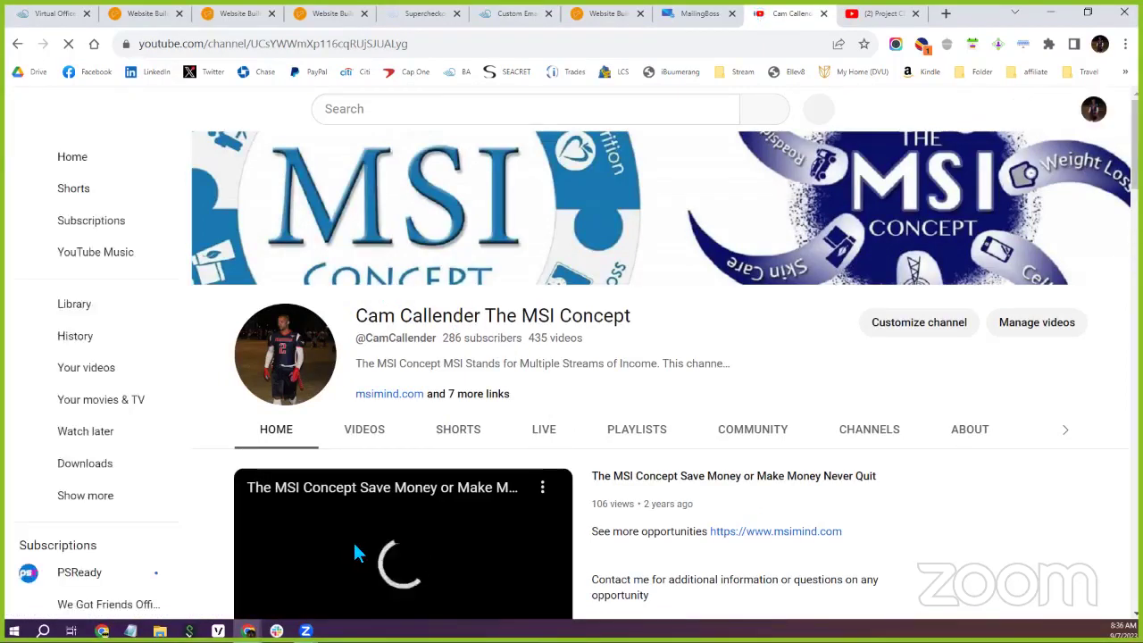
scroll(267, 554, "down", 1)
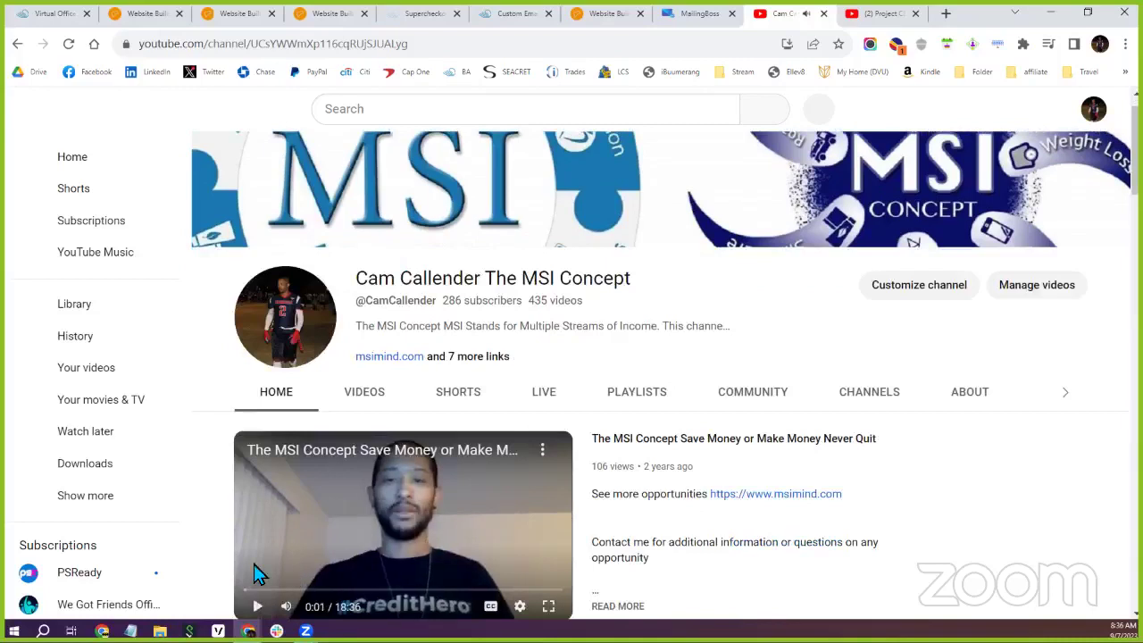
Step: List the channel's videos and open Project CDT Collect Direct football collectibles kit unboxing
left_click(1094, 110)
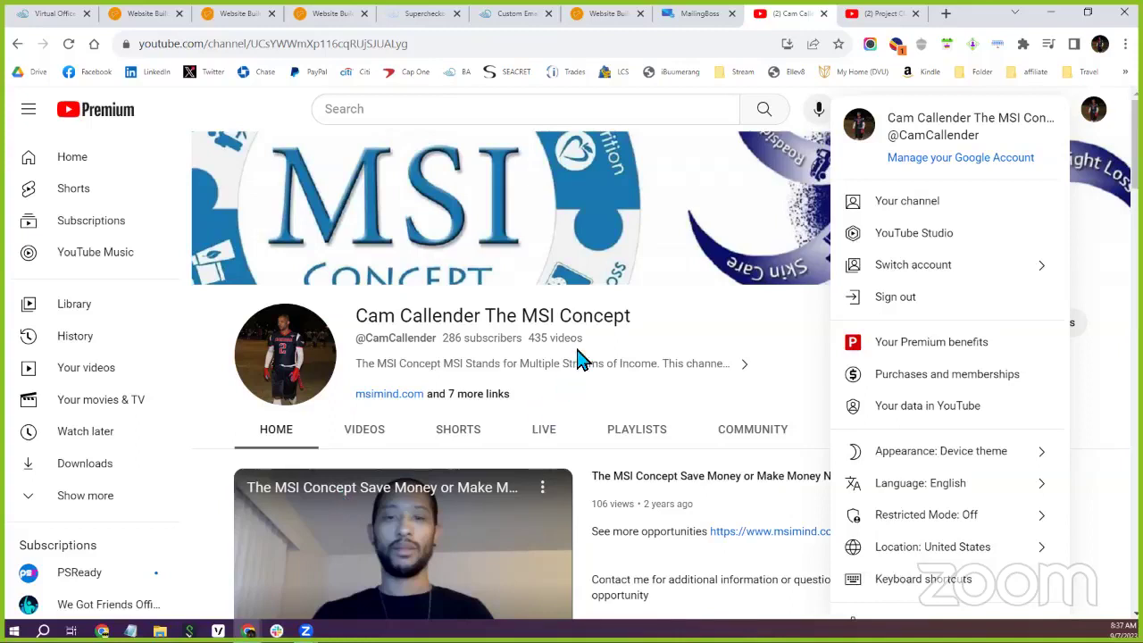
left_click(379, 433)
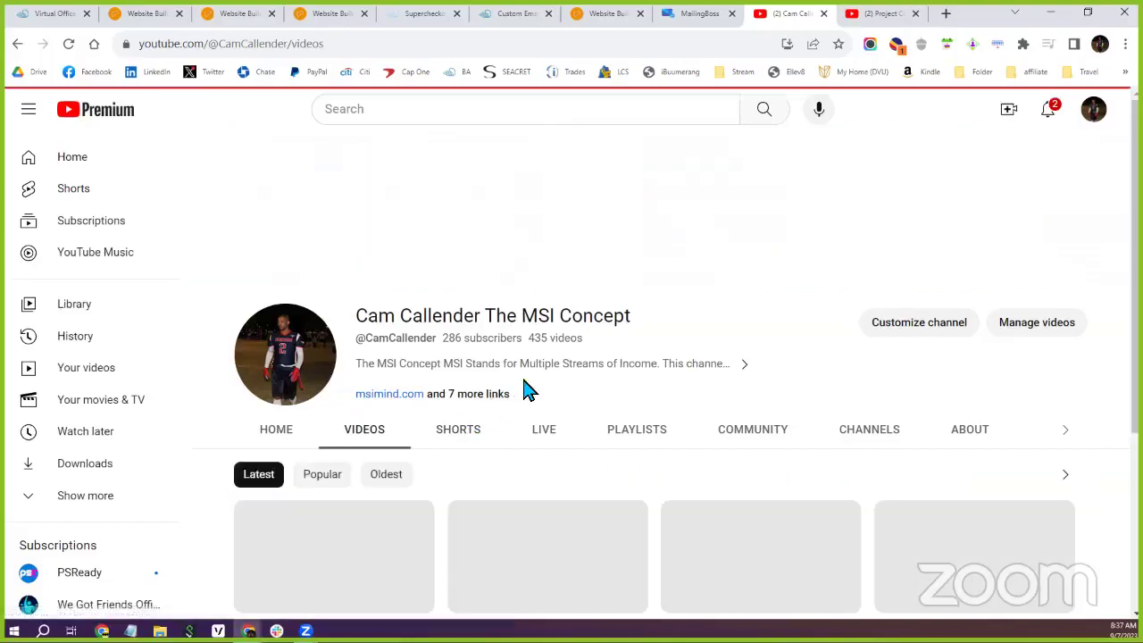
scroll(582, 318, "down", 2)
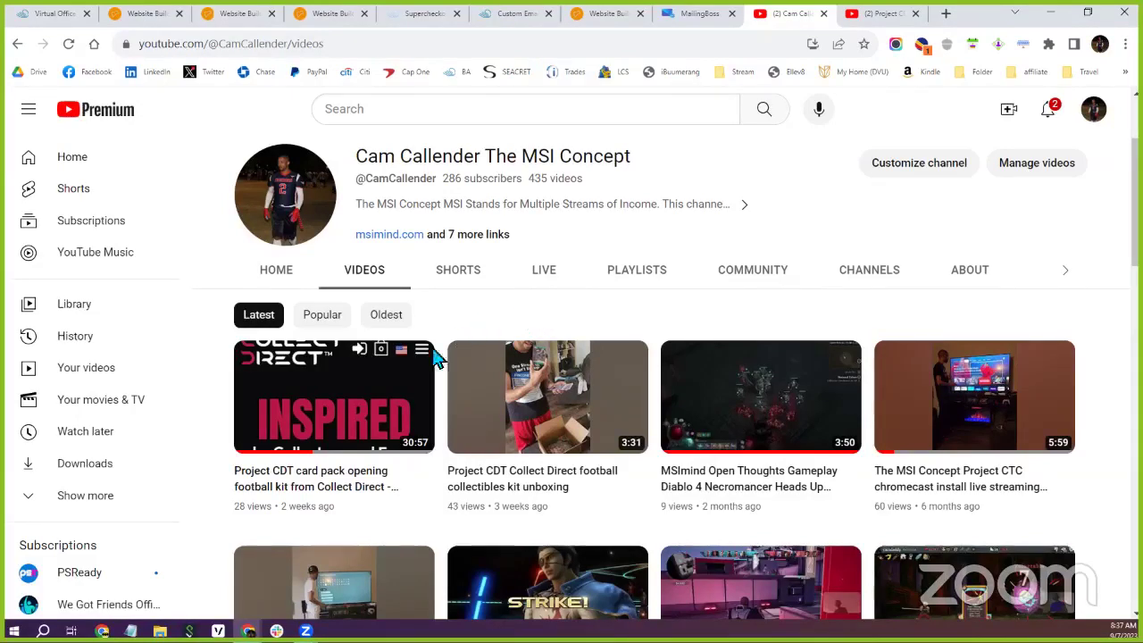
mouse_move(385, 414)
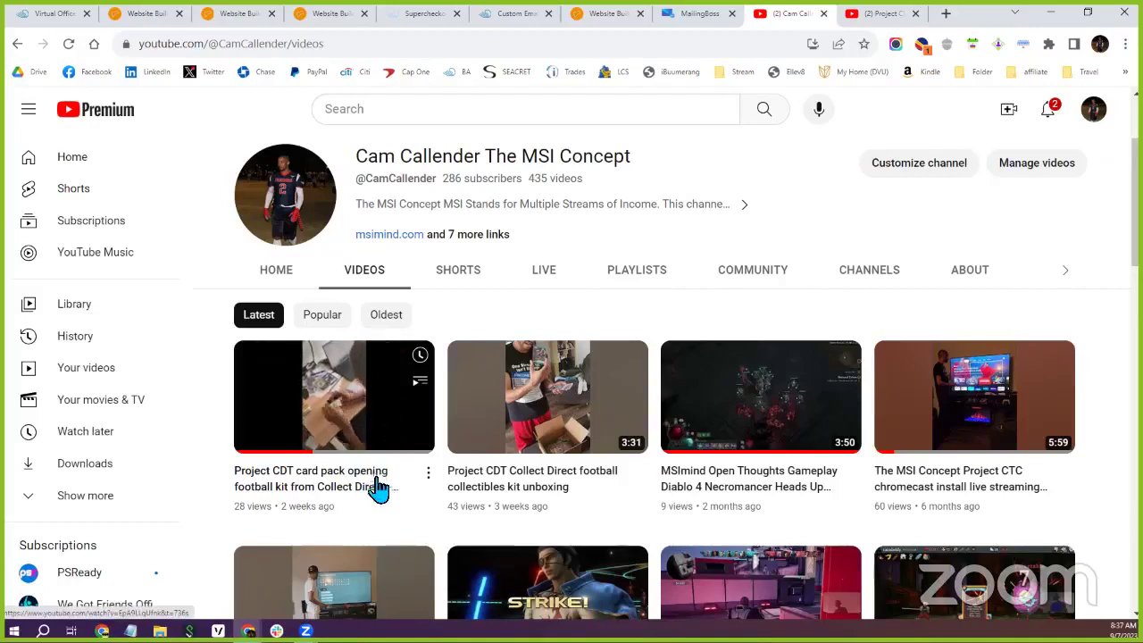
mouse_move(493, 487)
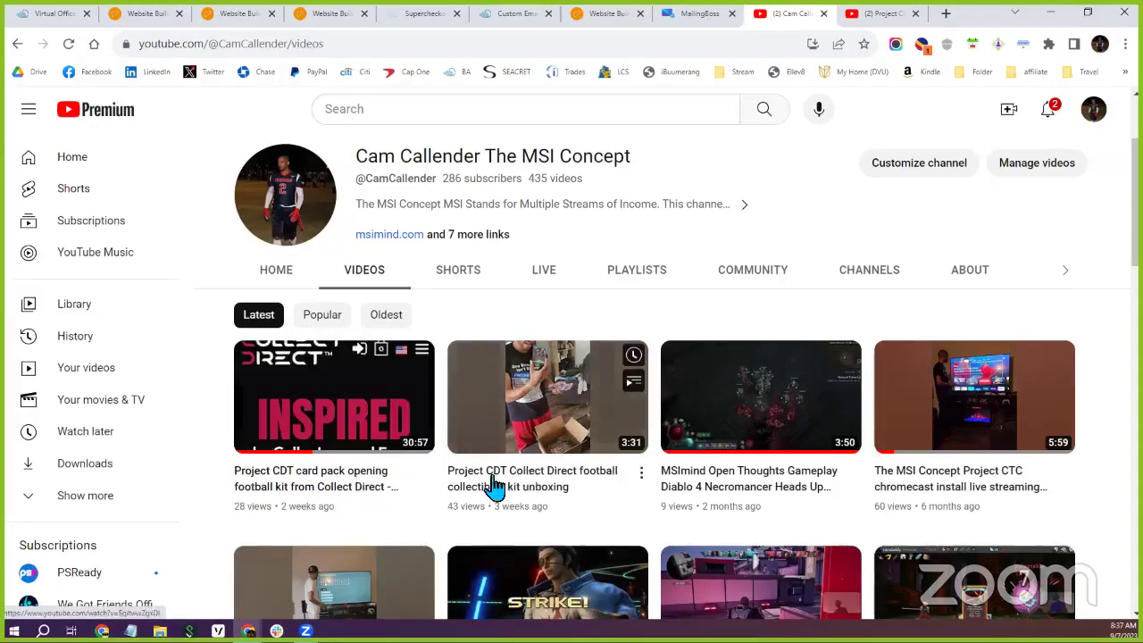
left_click(558, 487)
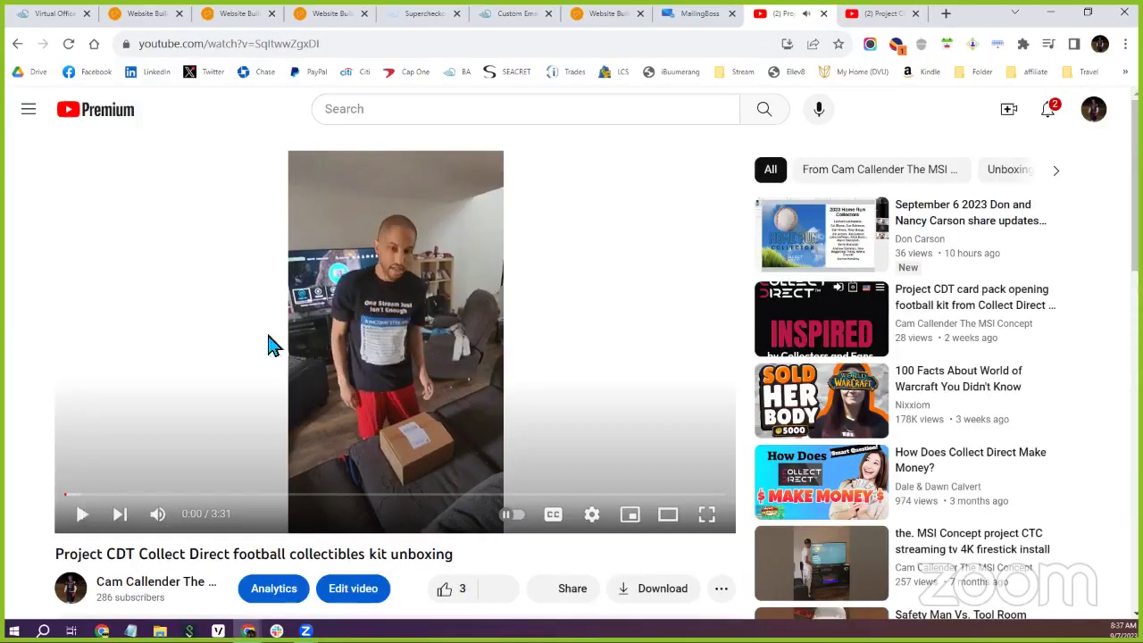
Step: Show how the unboxing video's URL relates to the page editor's video element, selecting the URL and reviewing the video's YouTube page
left_click(329, 13)
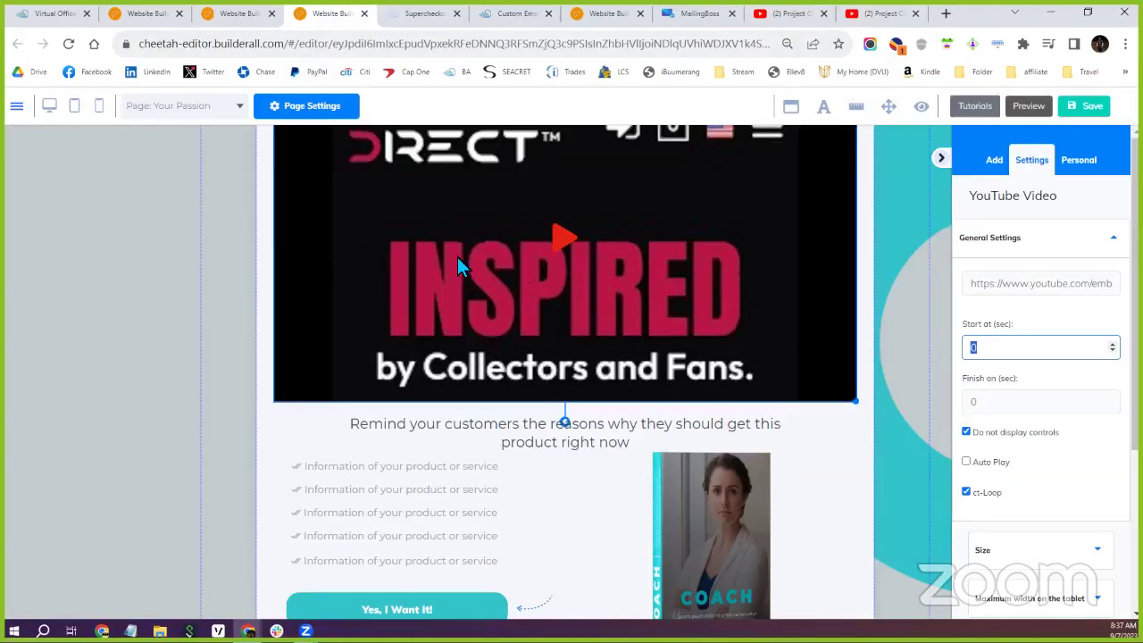
scroll(457, 257, "up", 1)
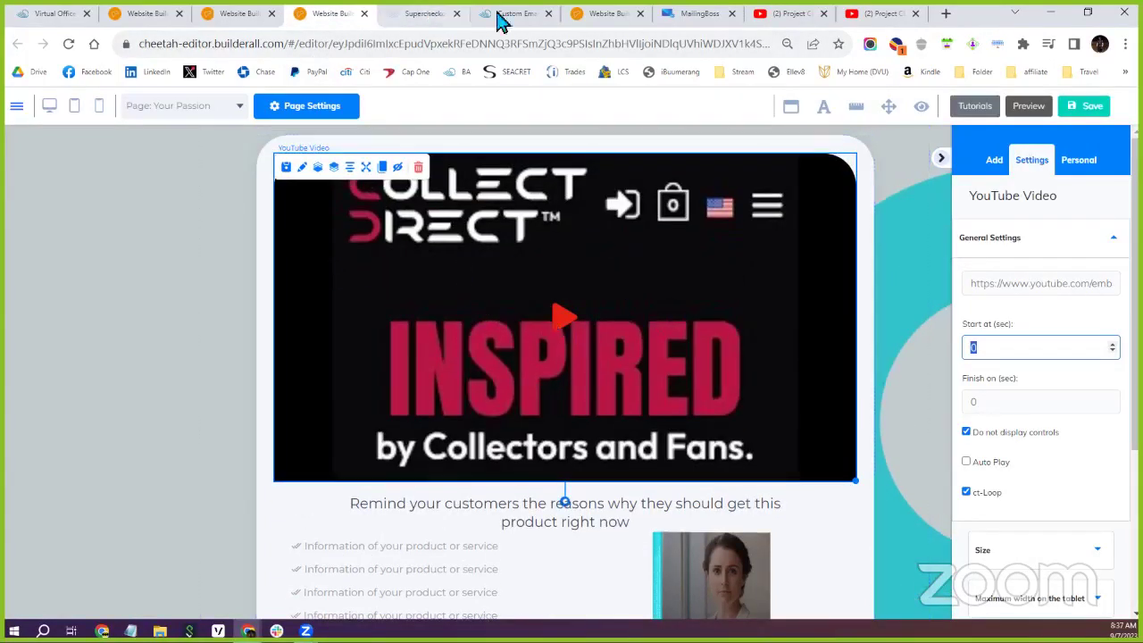
left_click(785, 14)
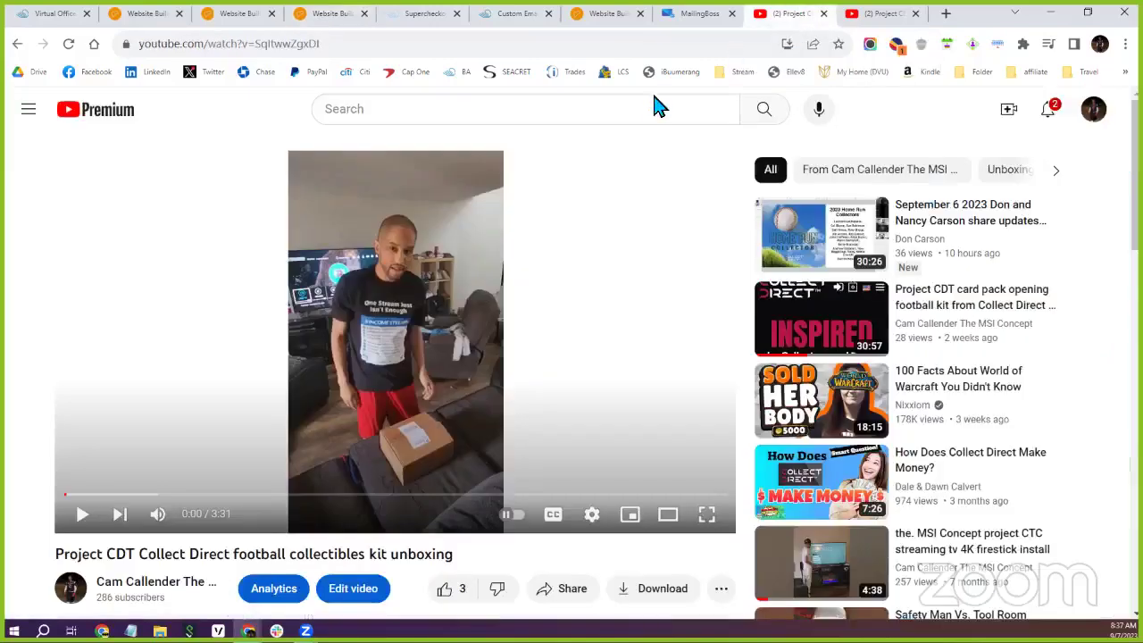
left_click(291, 46)
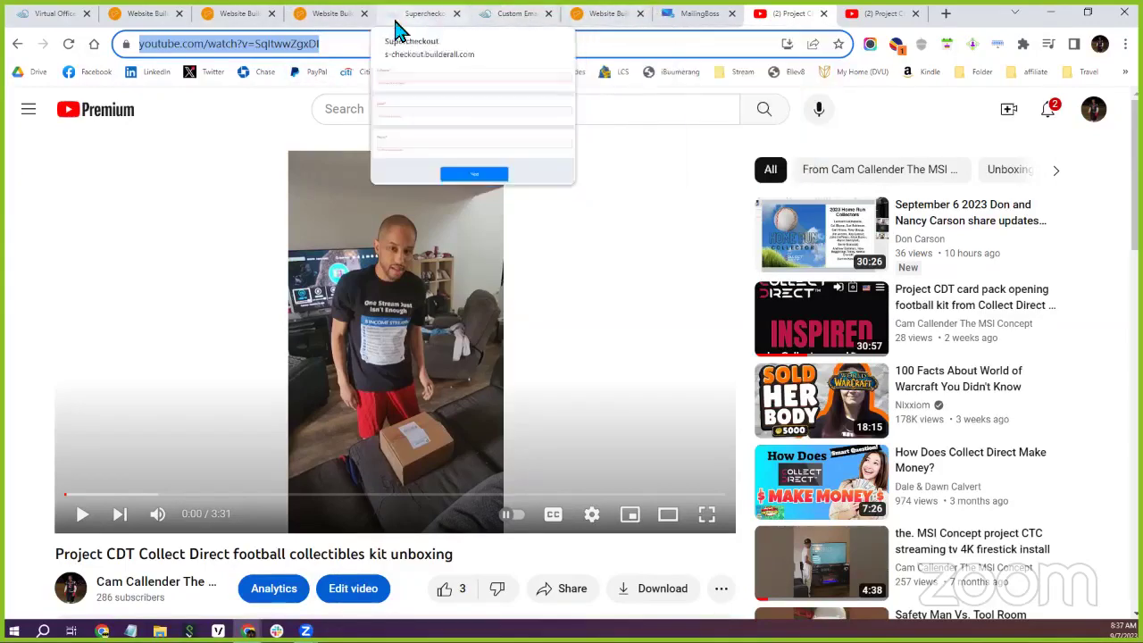
left_click(332, 15)
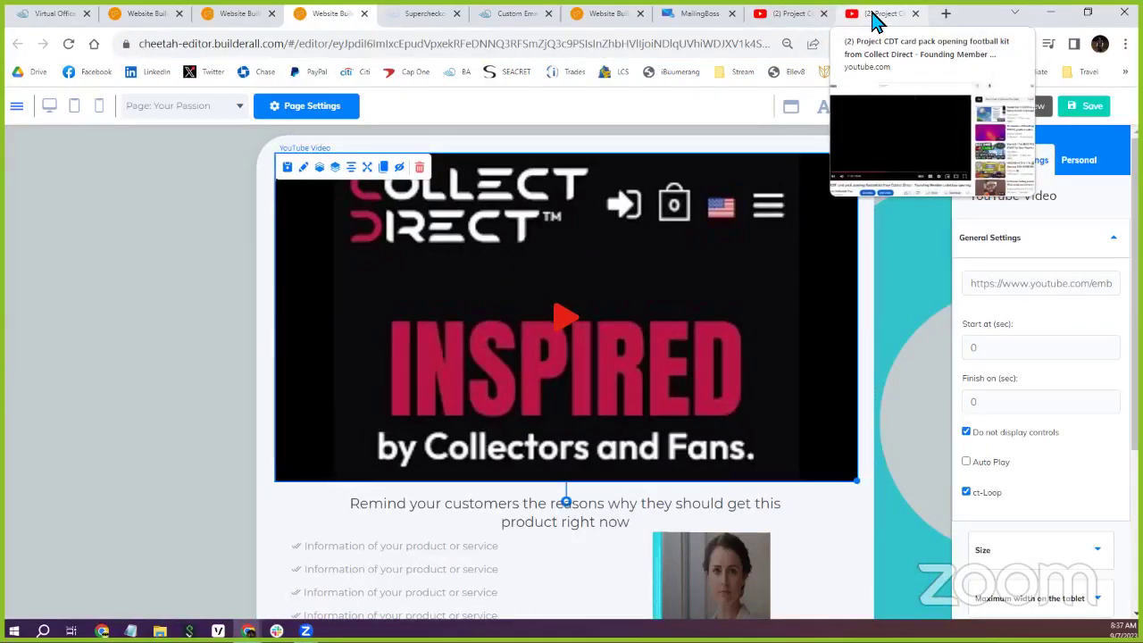
left_click(790, 20)
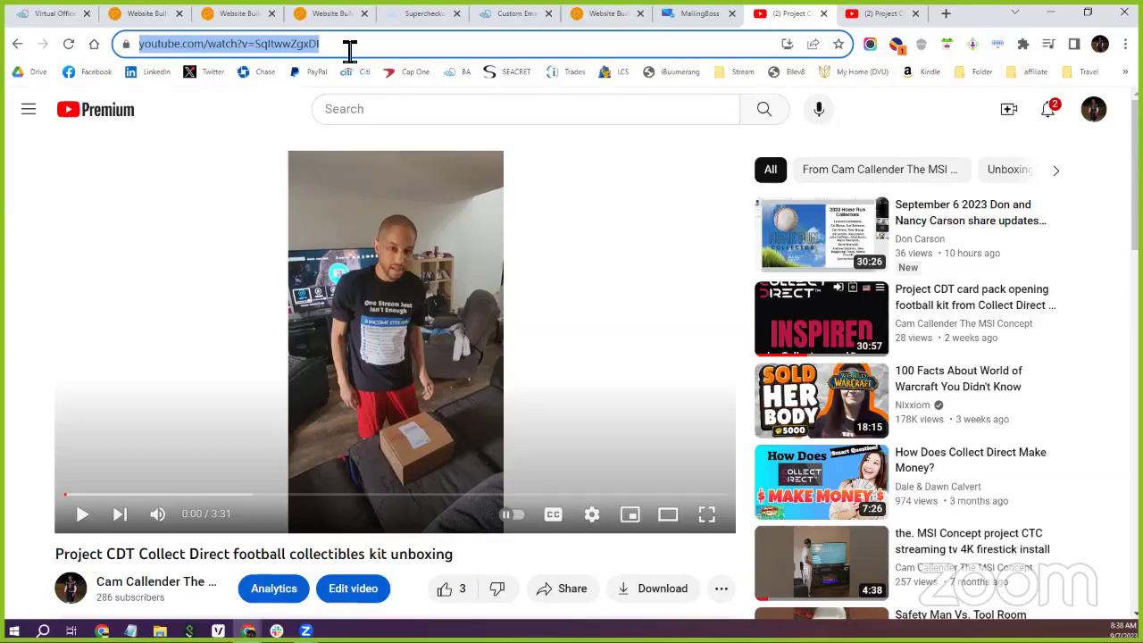
scroll(562, 304, "down", 2)
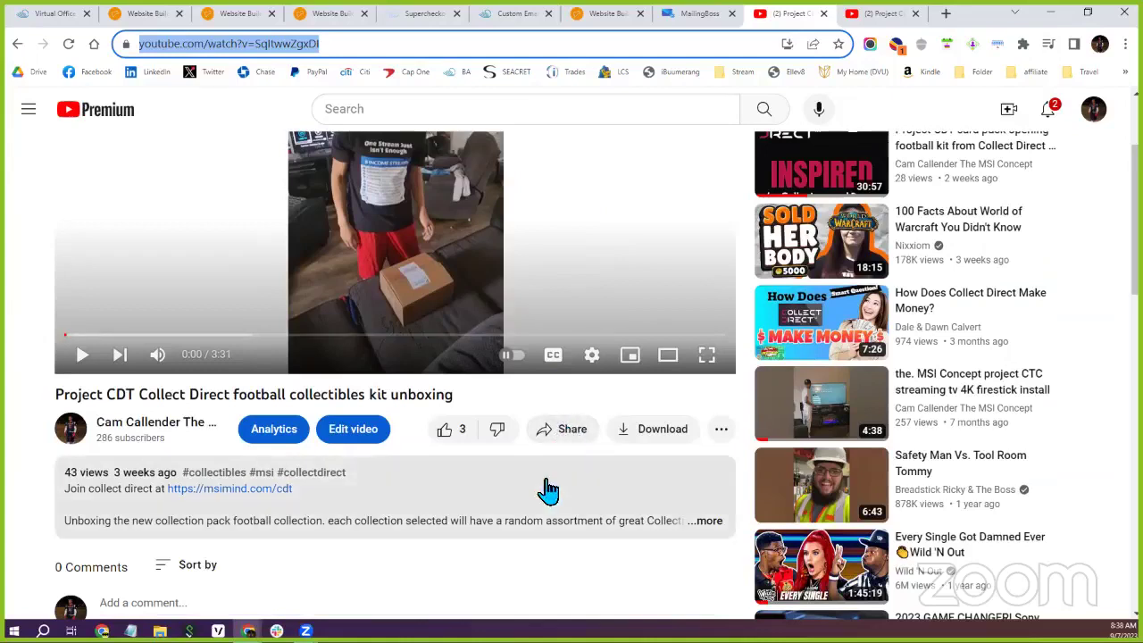
Step: Show the sharing options and shareable link of the football collectibles kit unboxing video, then close them
left_click(570, 436)
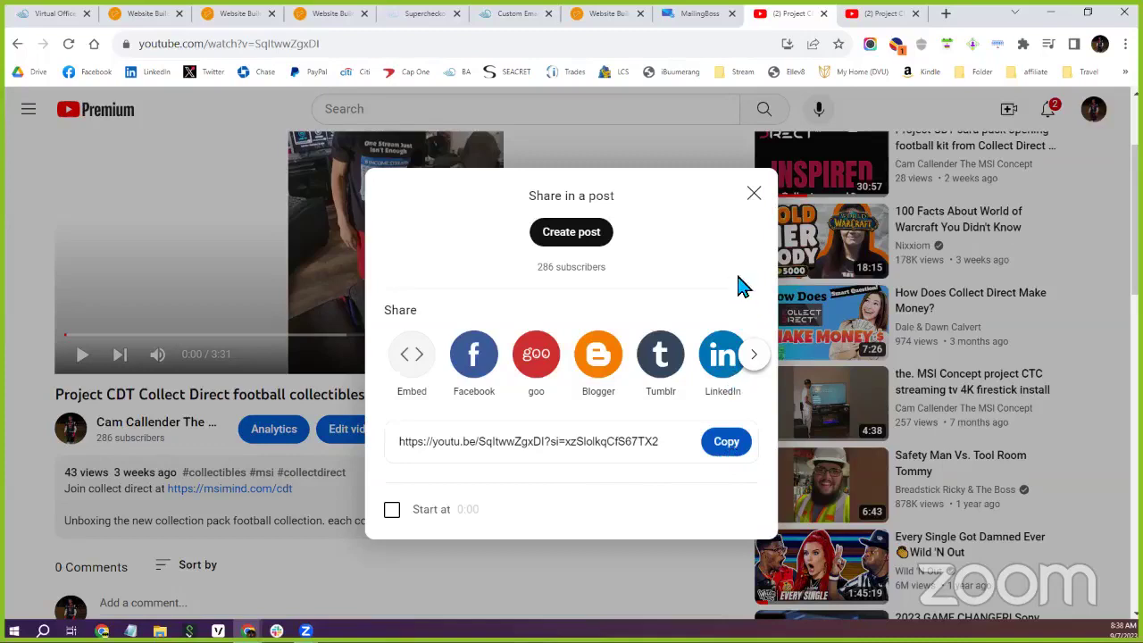
right_click(754, 194)
left_click(754, 195)
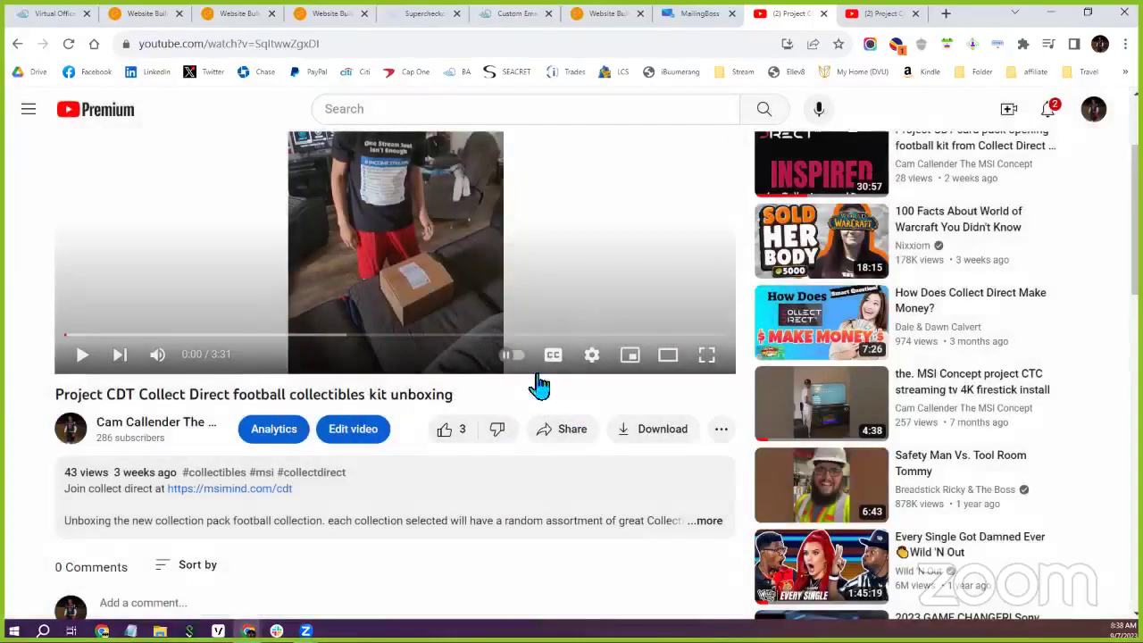
Step: Return to the Your Passion page editor and examine the YouTube Video element's link in its general settings
left_click(688, 18)
left_click(578, 25)
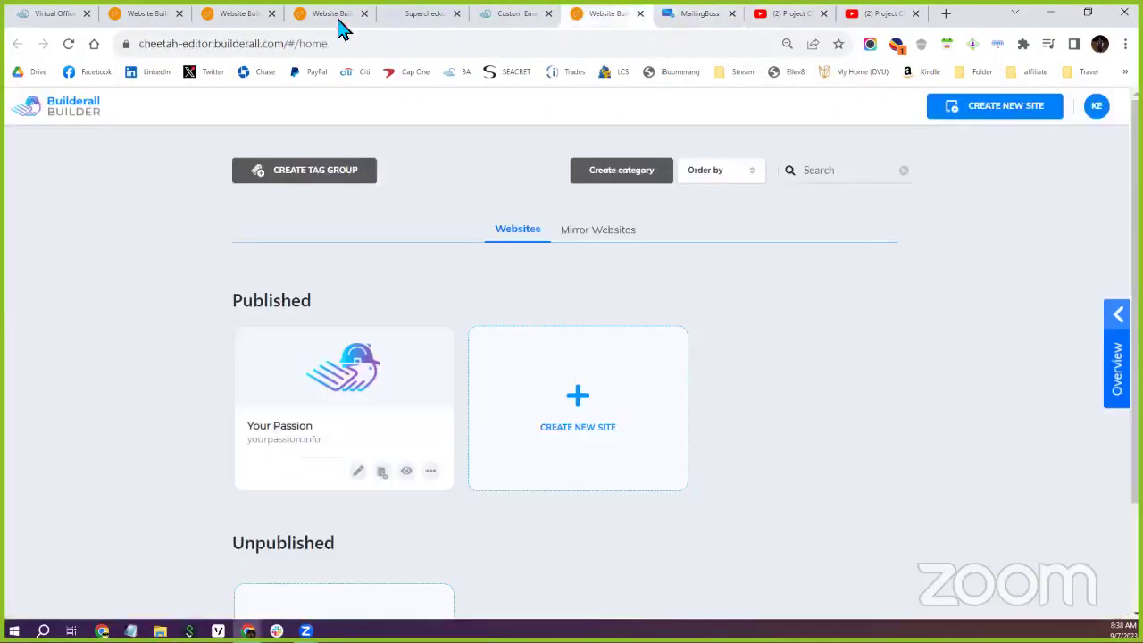
left_click(321, 22)
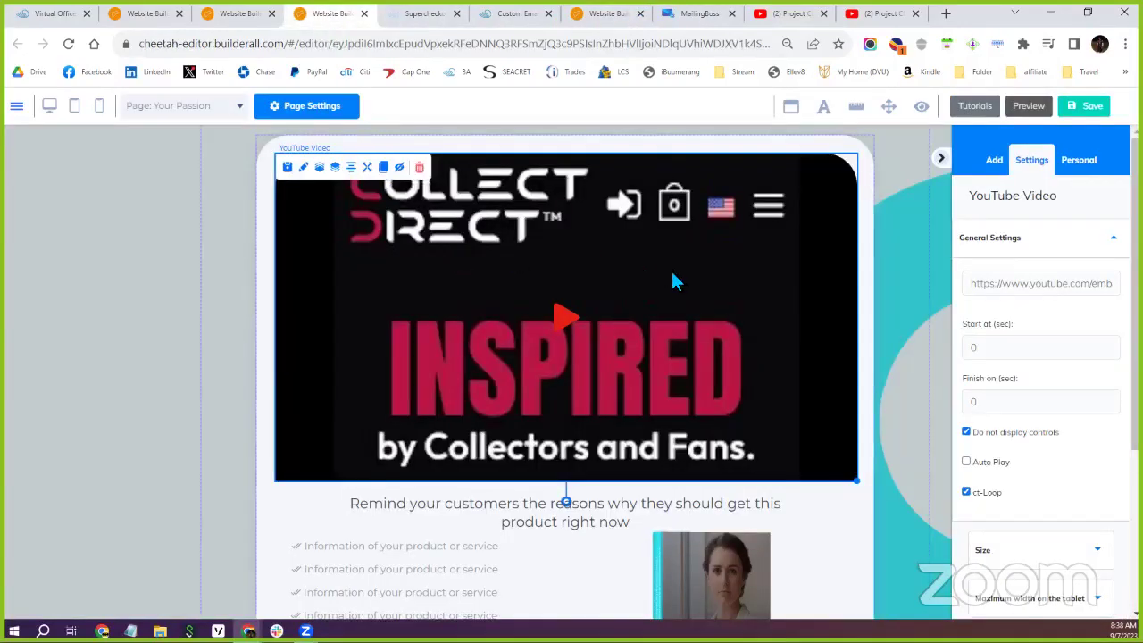
mouse_move(676, 281)
left_mouse_down()
mouse_move(673, 270)
mouse_move(630, 288)
left_mouse_up()
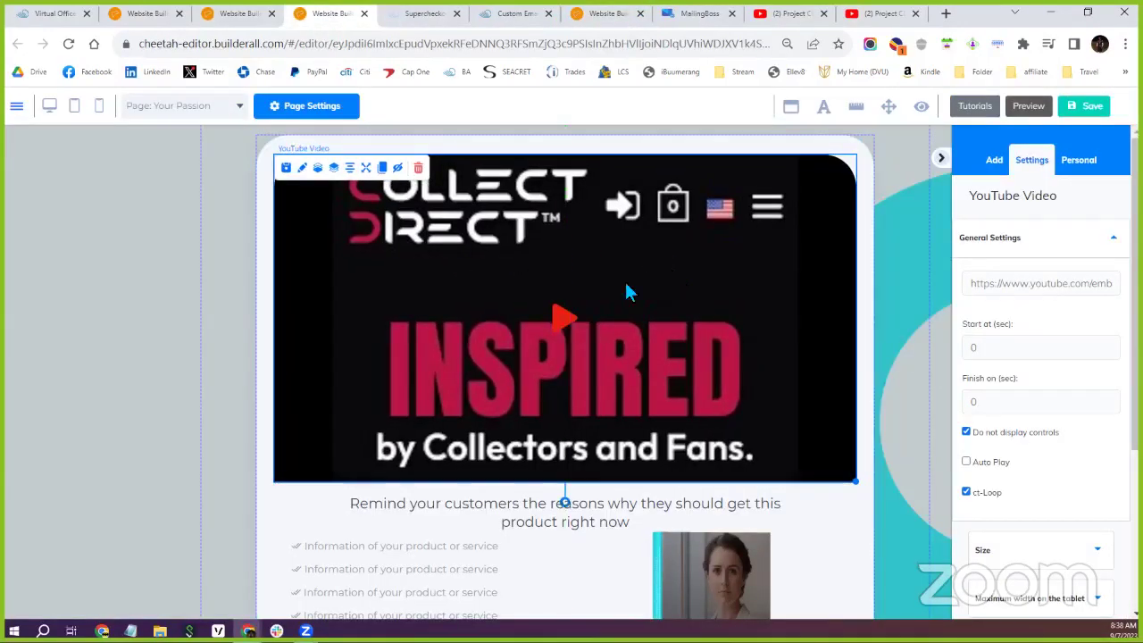
left_click(1046, 295)
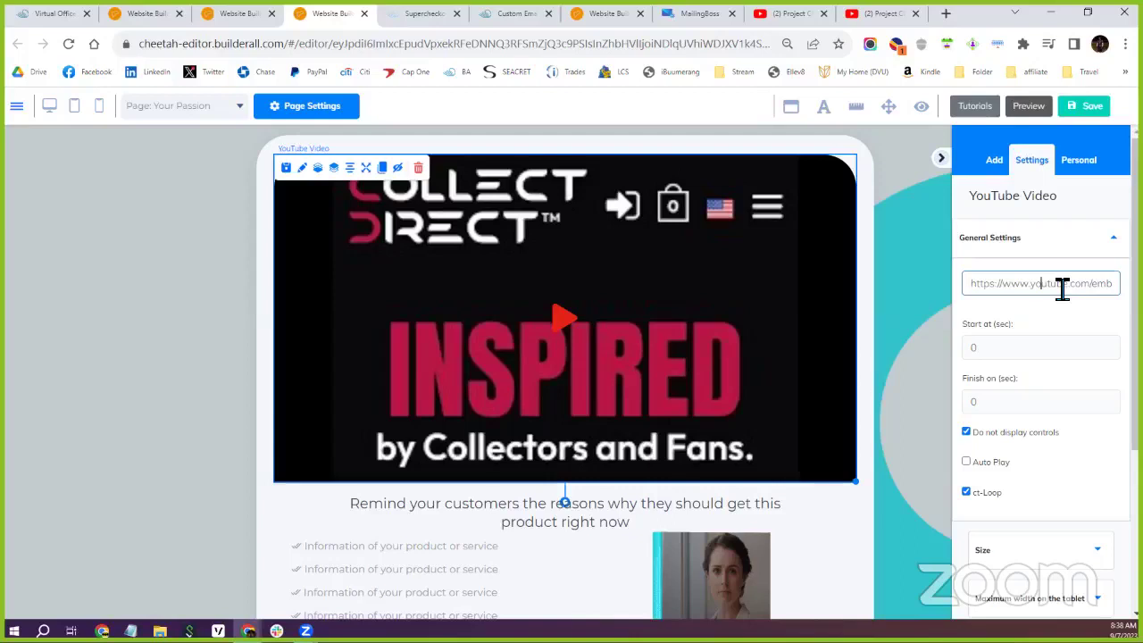
left_click(1062, 288)
mouse_move(785, 22)
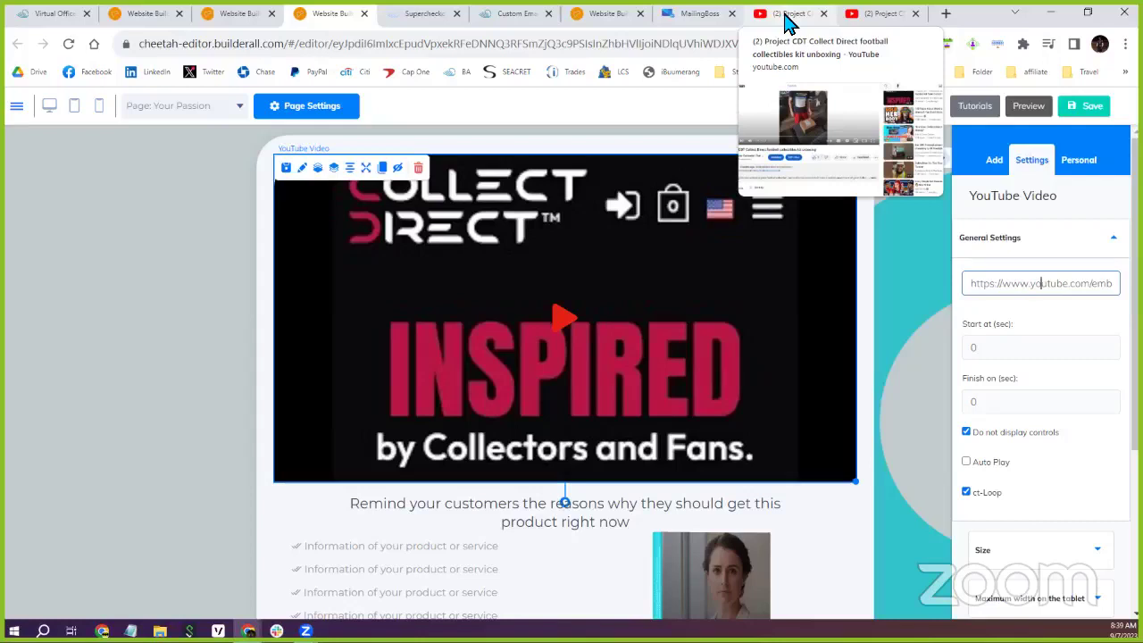
Step: Open the Your Passion home page for editing from the site's page list and show its YouTube video's general settings
left_click(157, 18)
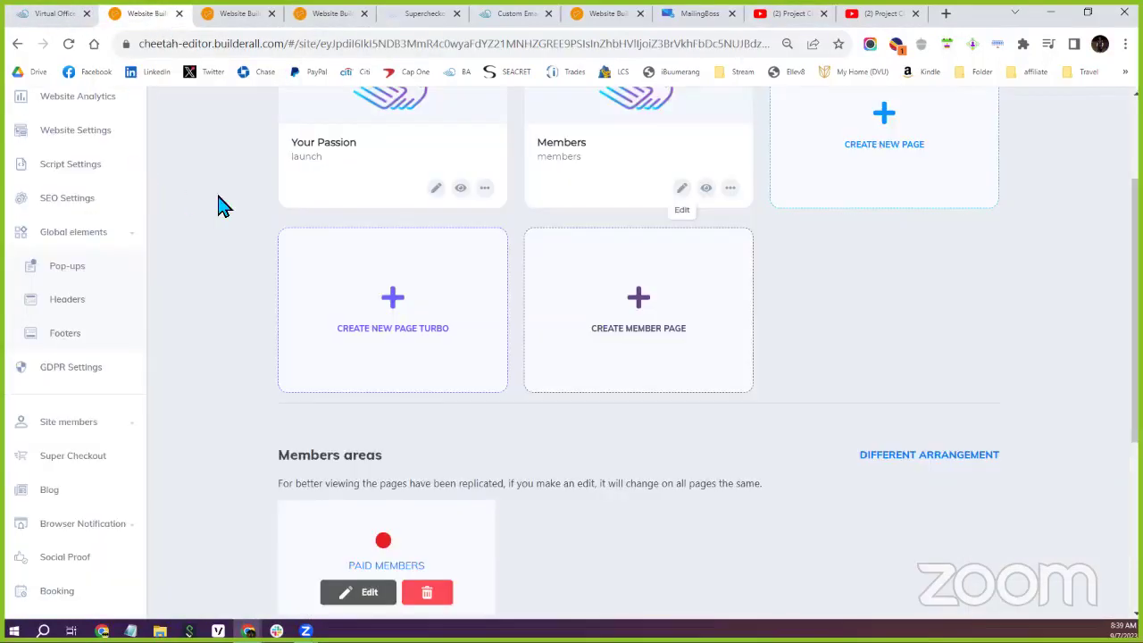
scroll(223, 217, "up", 1)
scroll(223, 217, "up", 3)
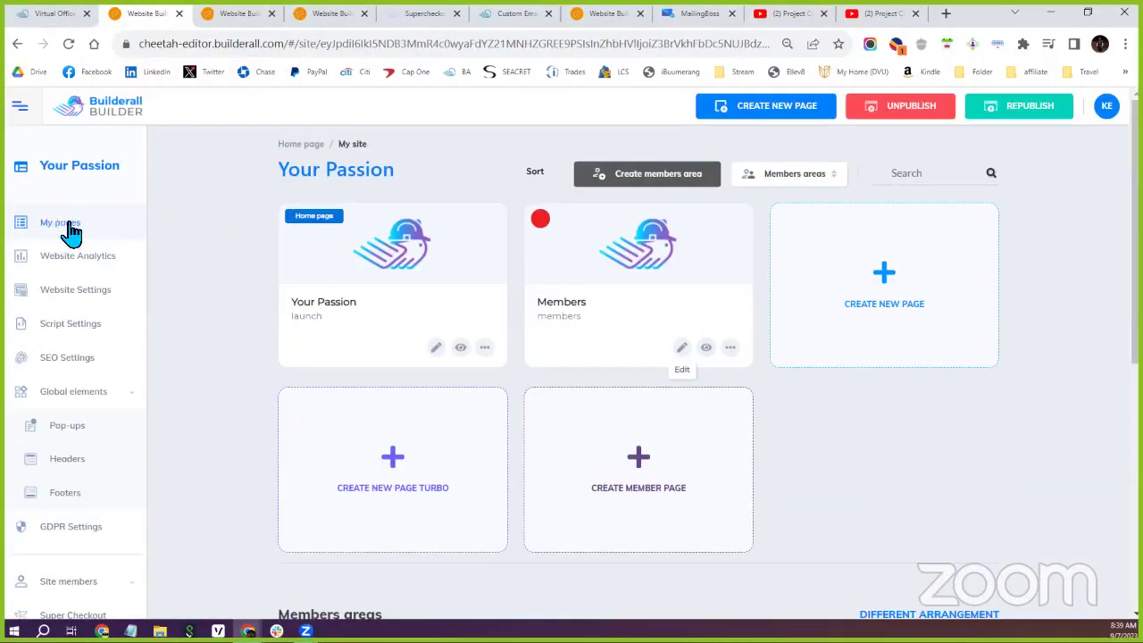
left_click(436, 347)
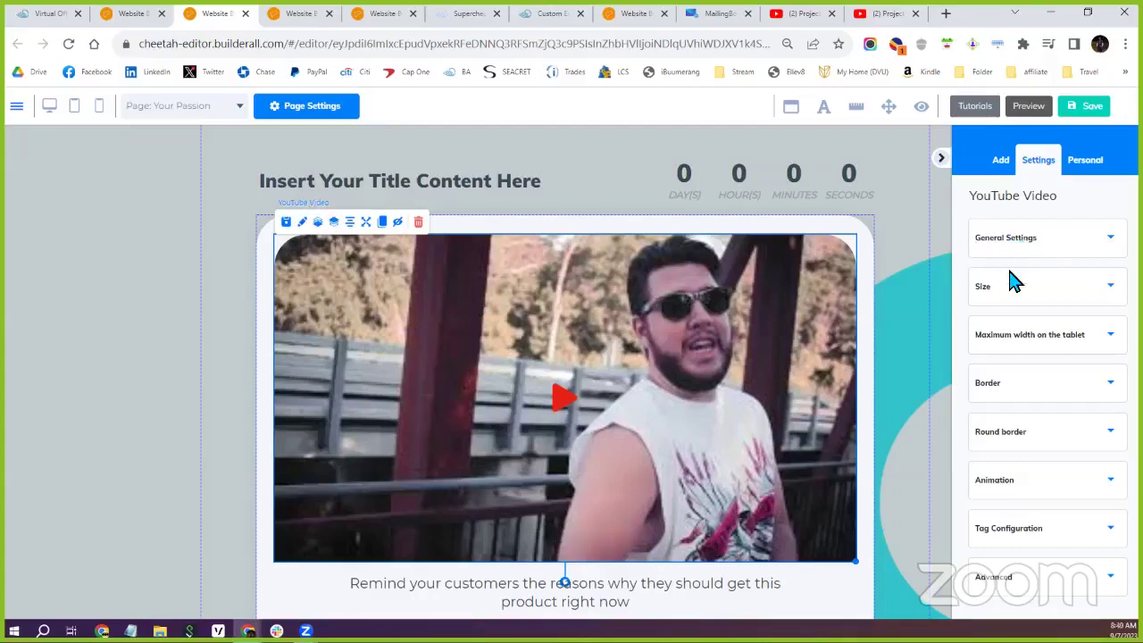
left_click(1079, 240)
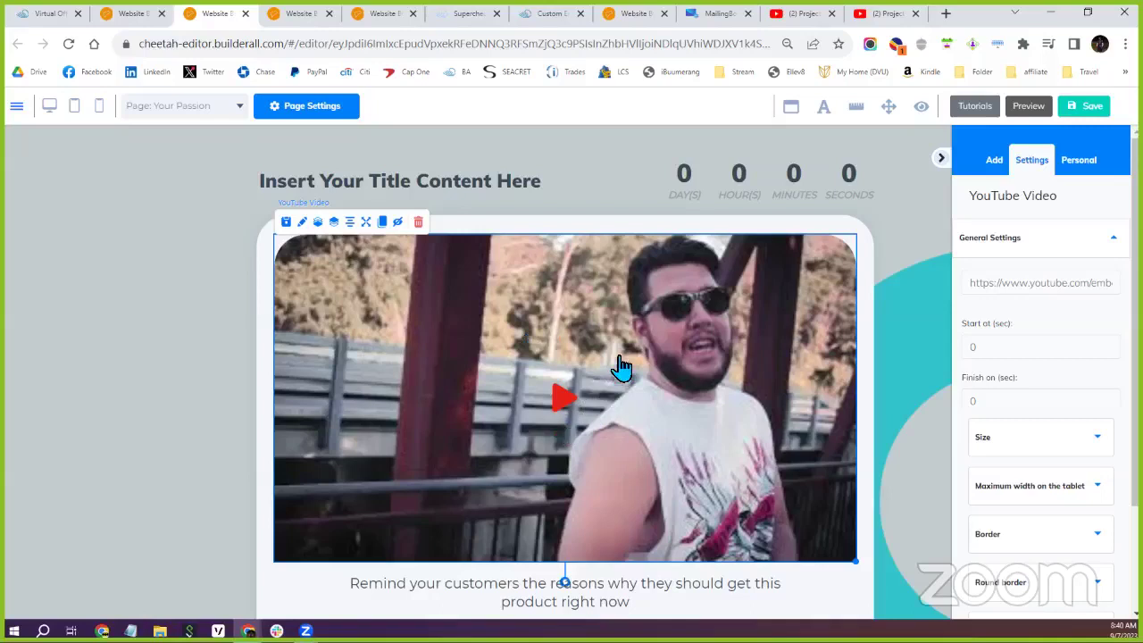
left_click(600, 449)
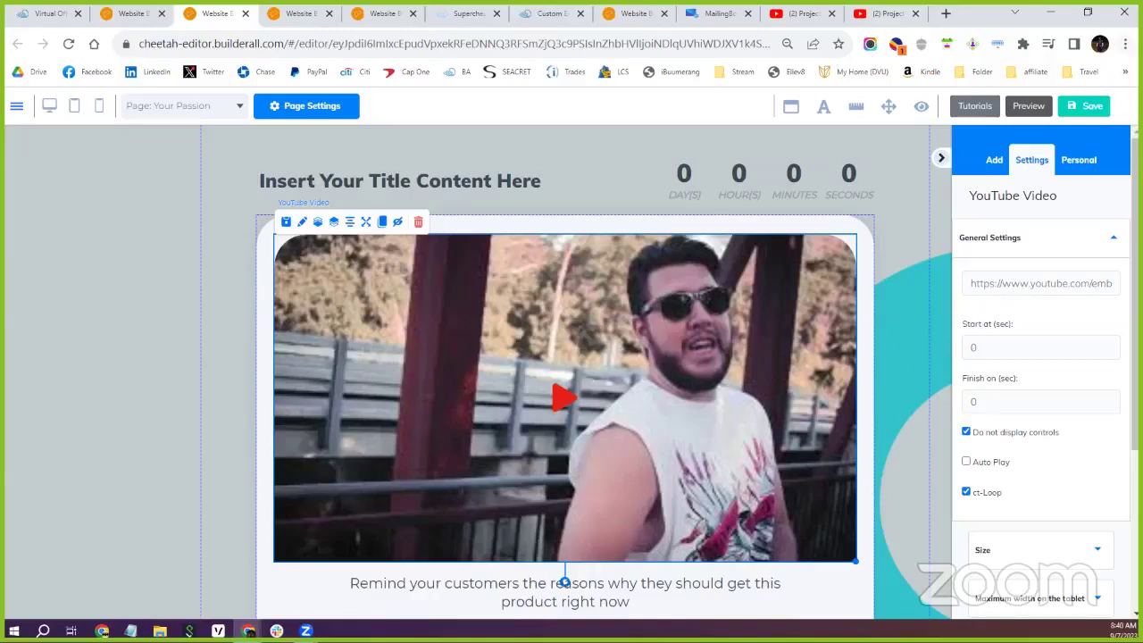
left_click(1085, 111)
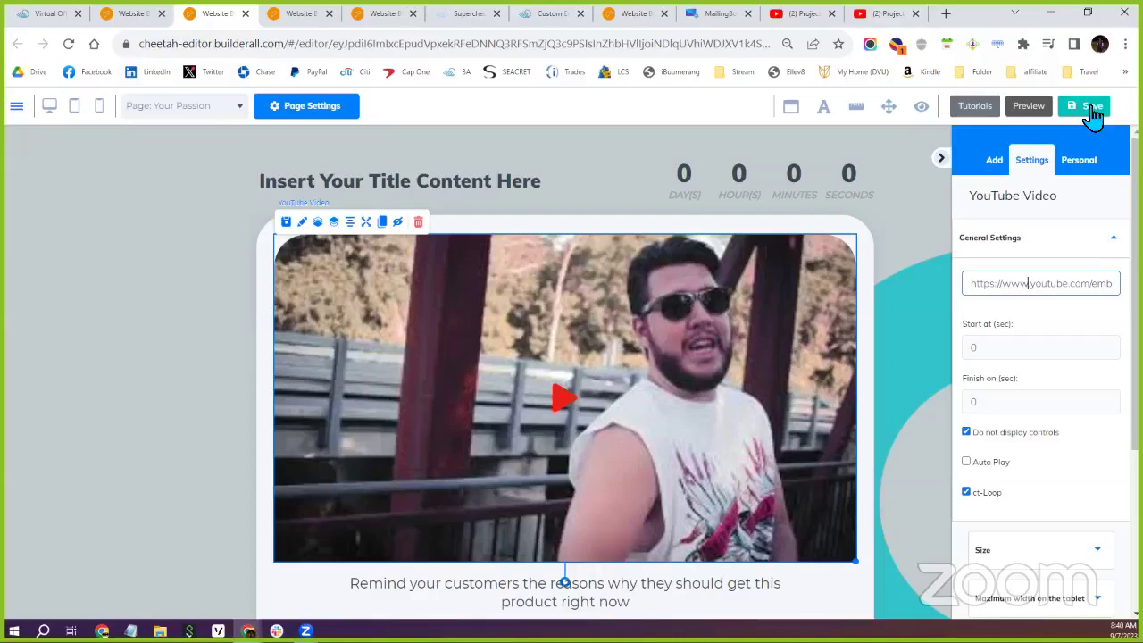
Step: Close the extra website list and both Project CDT YouTube videos, and return to the Your Passion site's page list
mouse_move(798, 26)
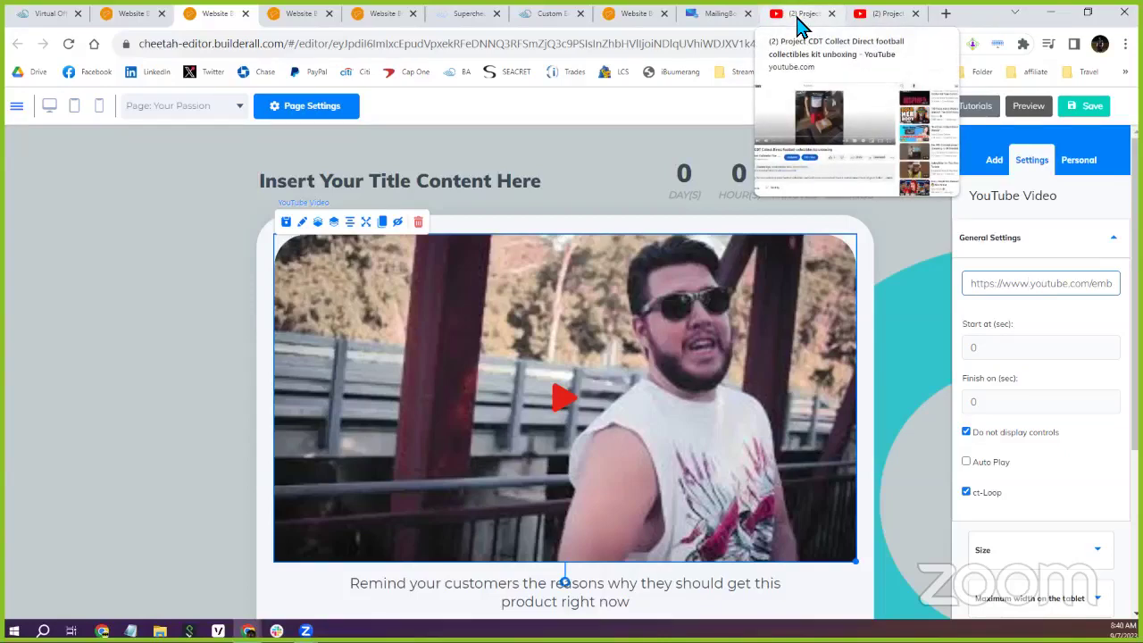
left_click(799, 20)
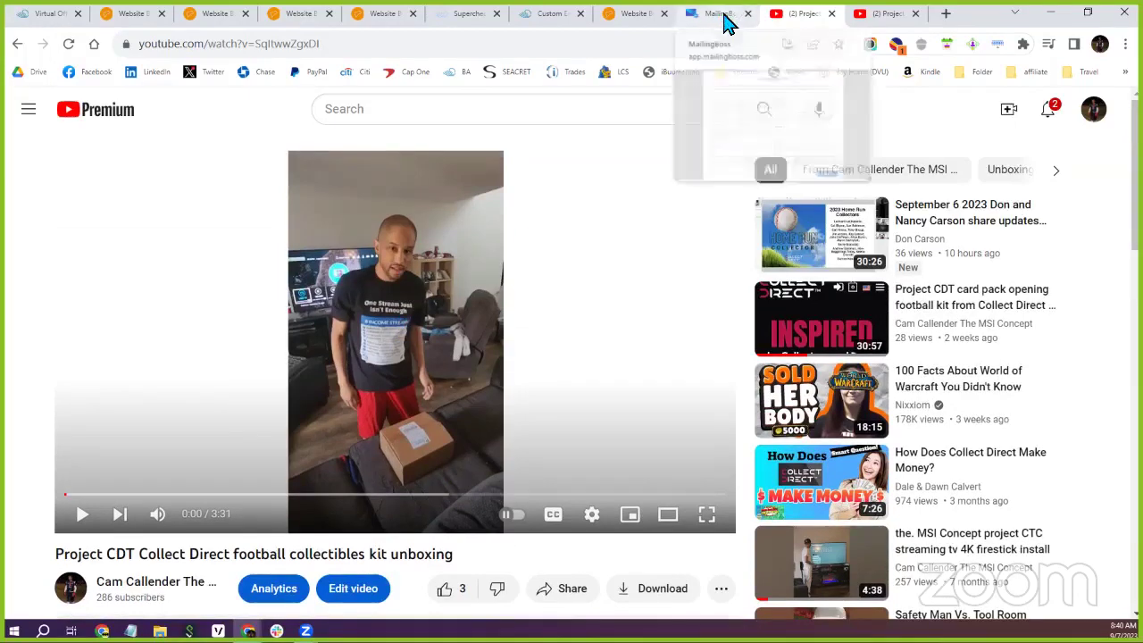
left_click(725, 21)
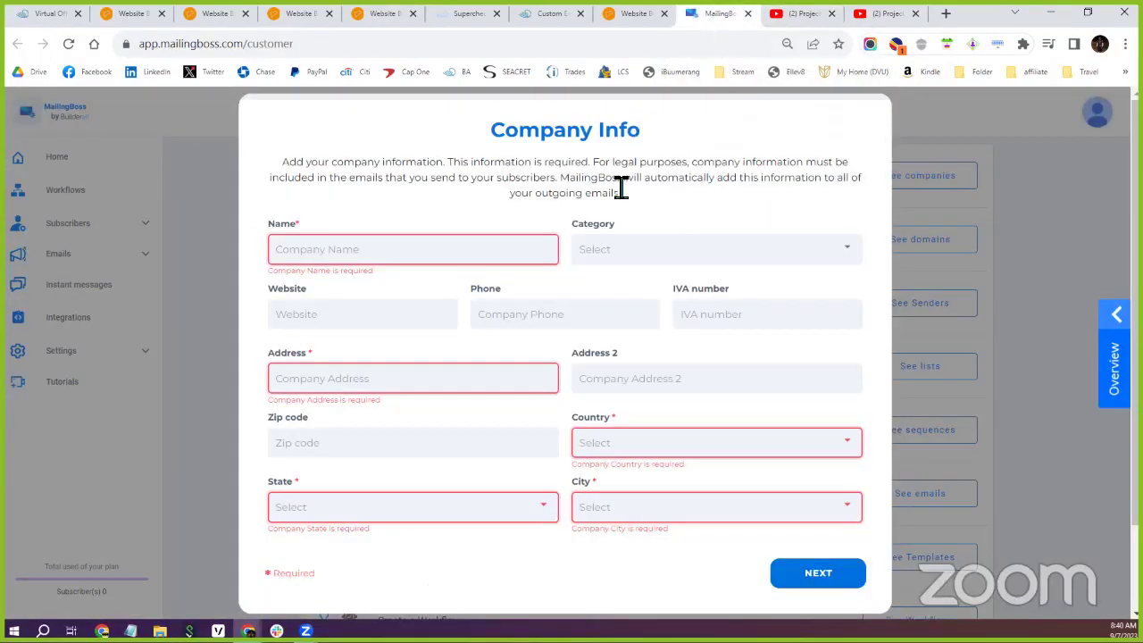
left_click(634, 16)
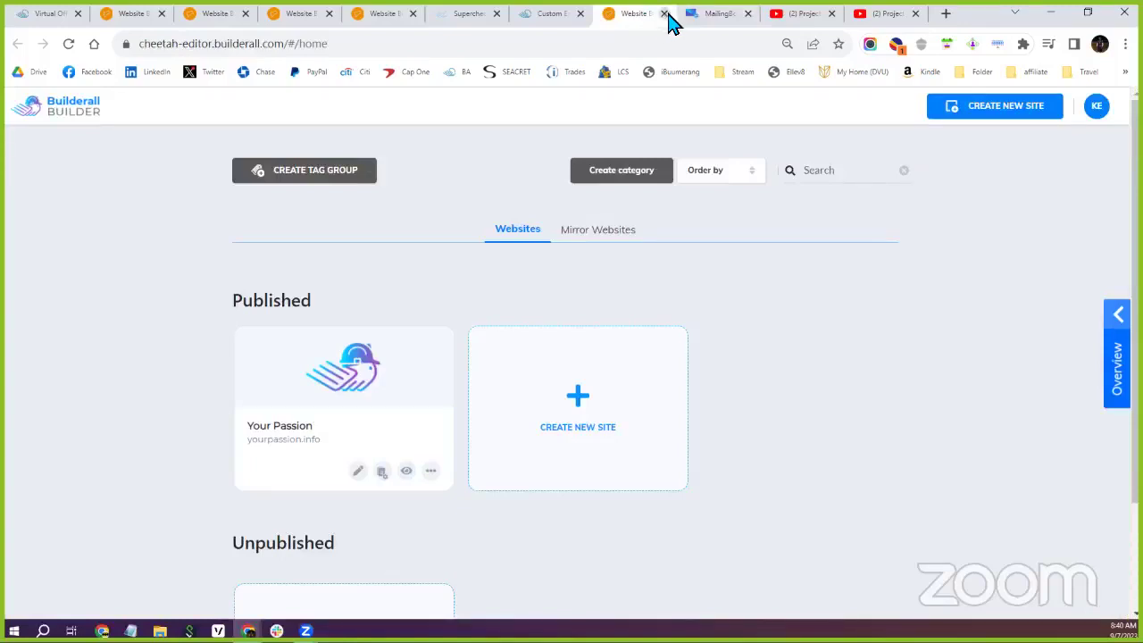
left_click(664, 14)
left_click(560, 19)
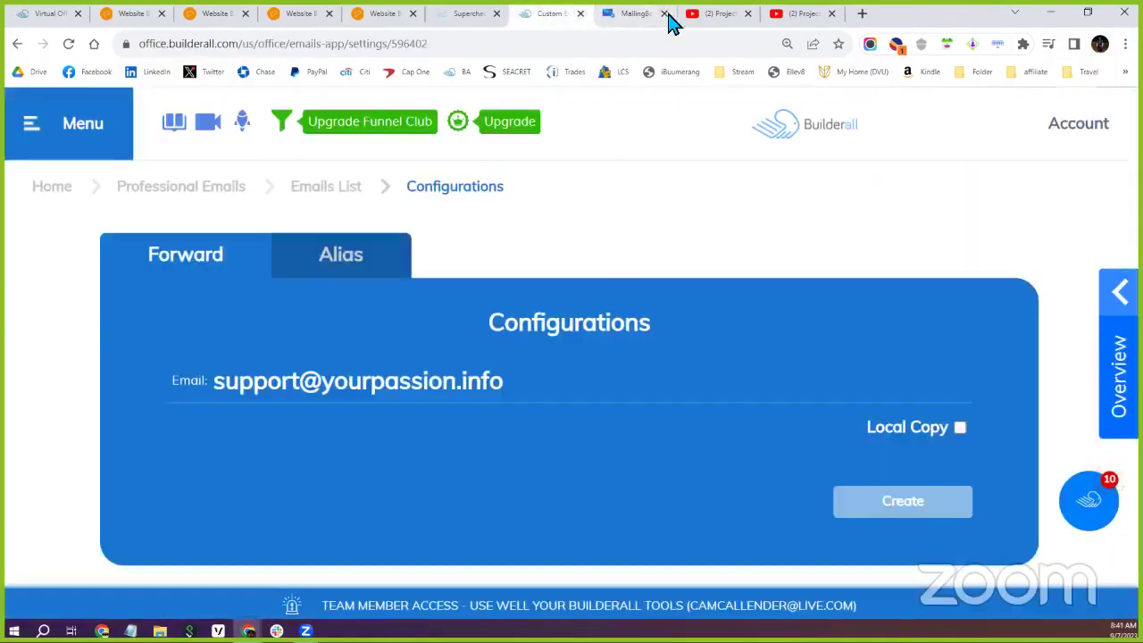
left_click(728, 20)
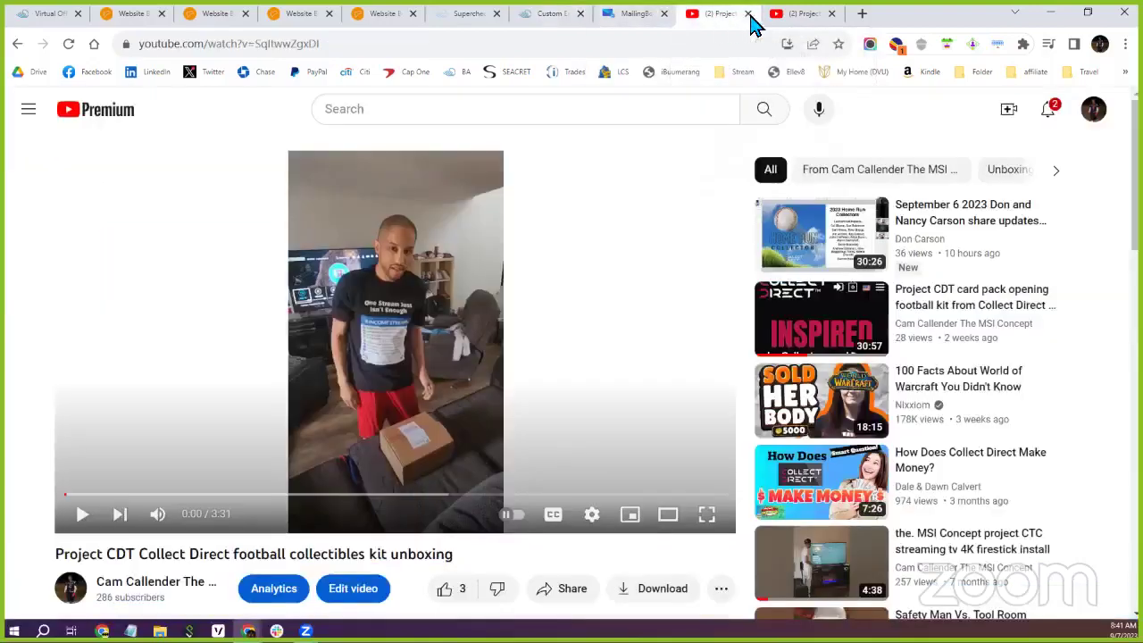
left_click(748, 14)
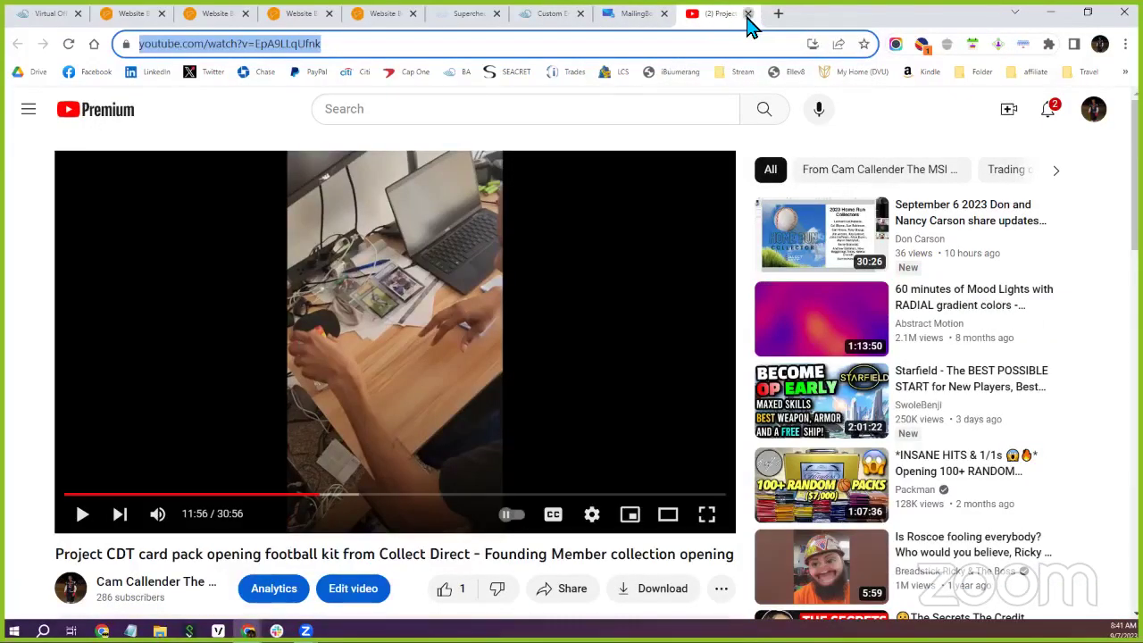
left_click(748, 15)
left_click(178, 15)
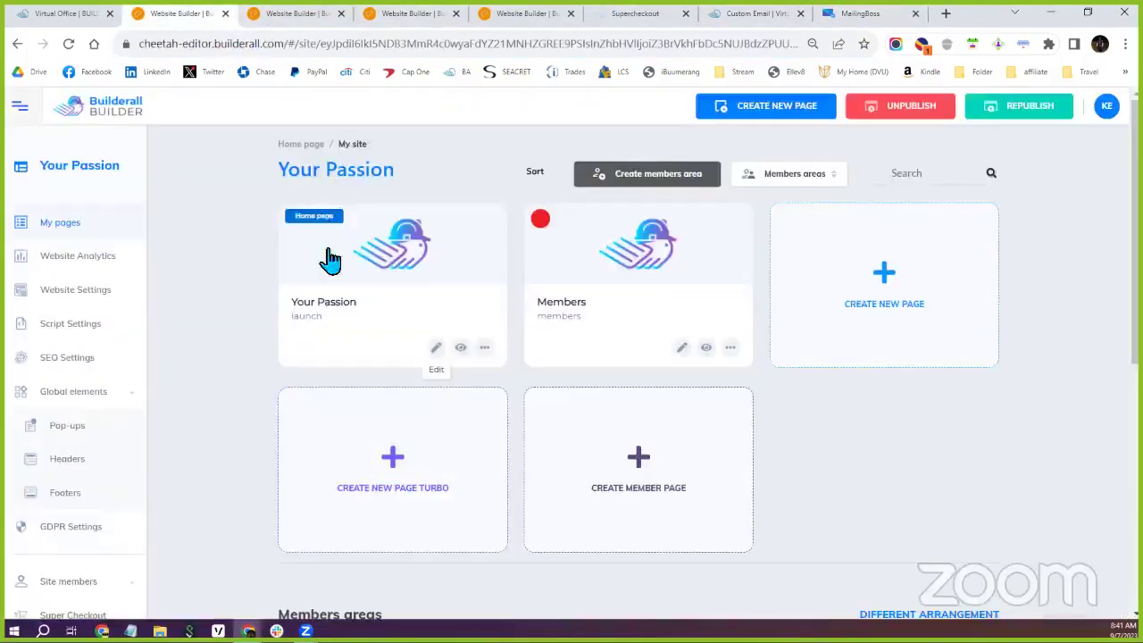
Step: Review the Your Passion and Members pages in the editor, selecting the Content 2 button to point out its link option
left_click(291, 16)
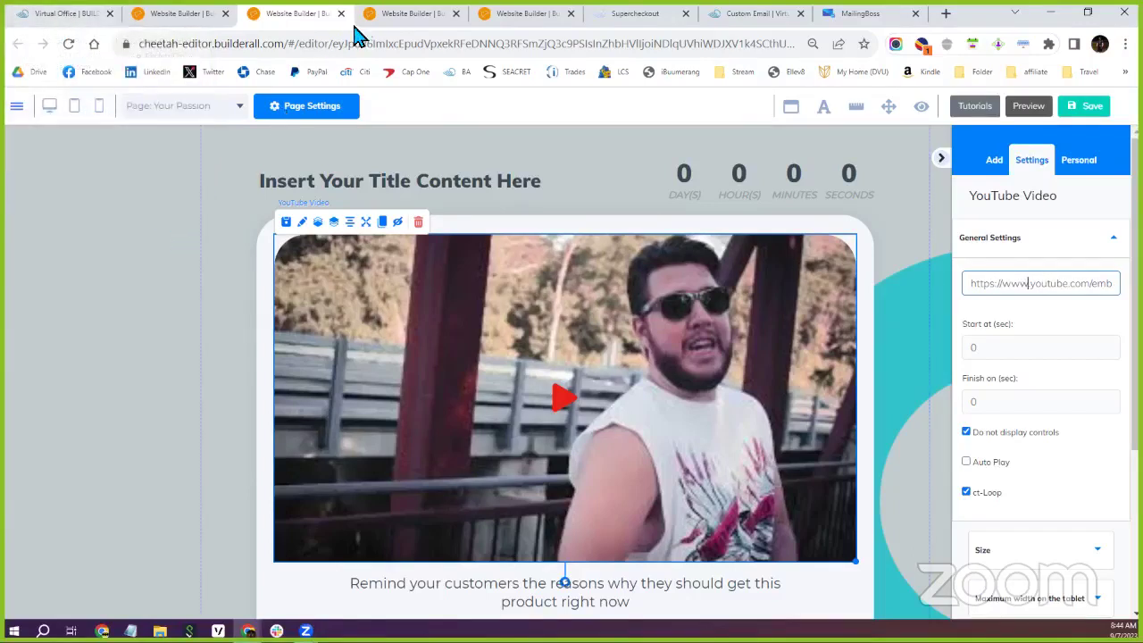
left_click(400, 22)
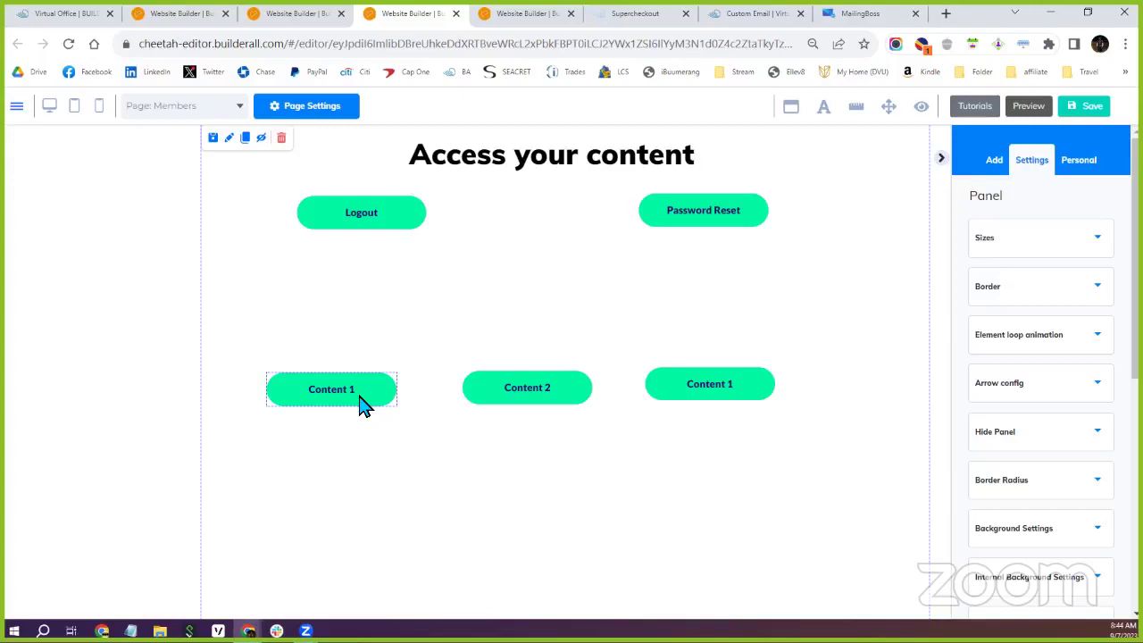
left_click(517, 393)
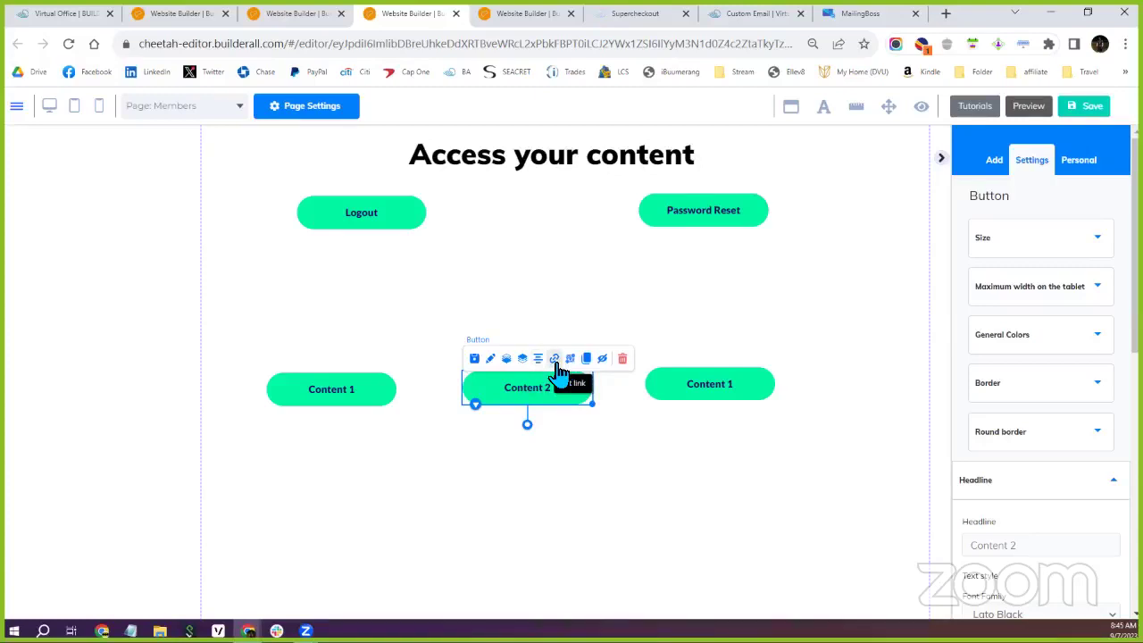
Step: Return to the Virtual Office dashboard and review the tools on pages 8 and 9 of the tools list
left_click(176, 17)
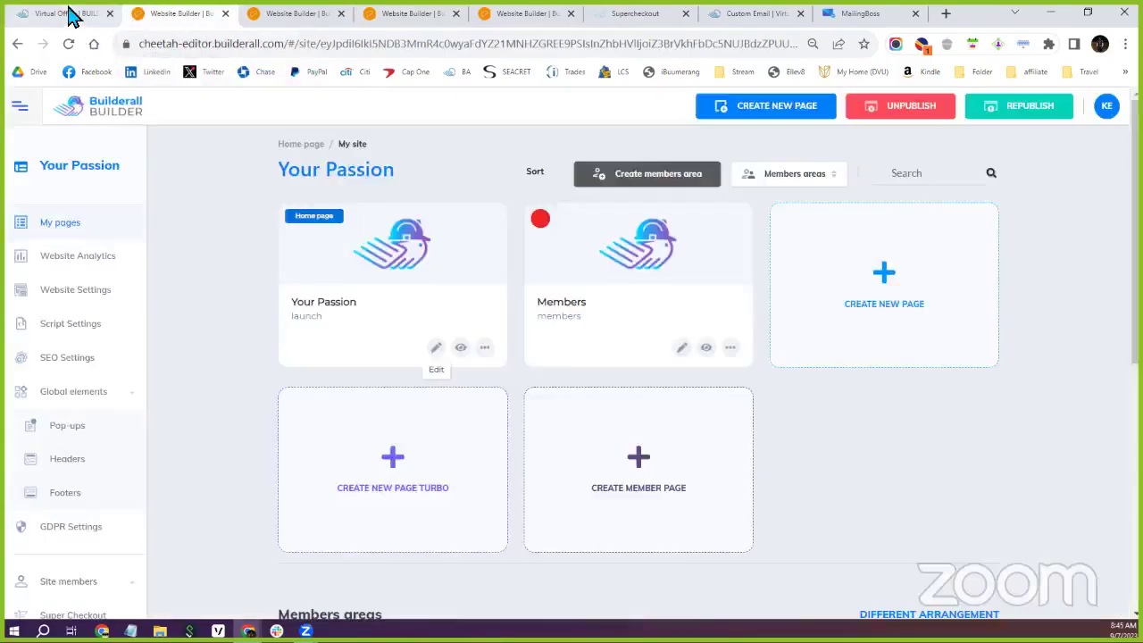
key("ctrl+shift+Tab")
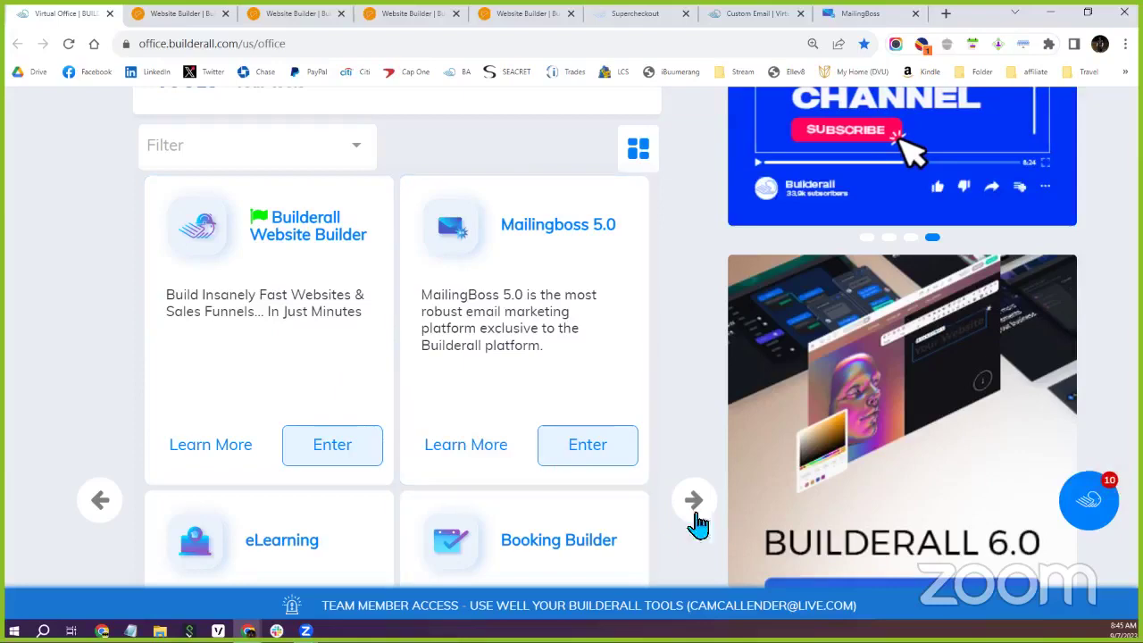
scroll(485, 446, "down", 5)
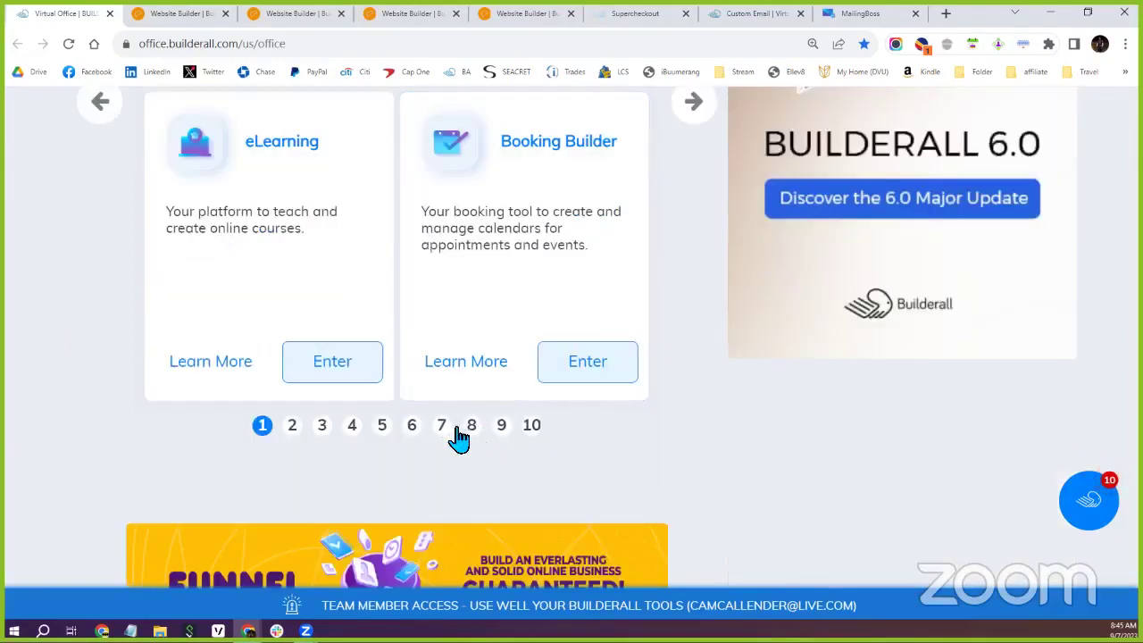
left_click(471, 426)
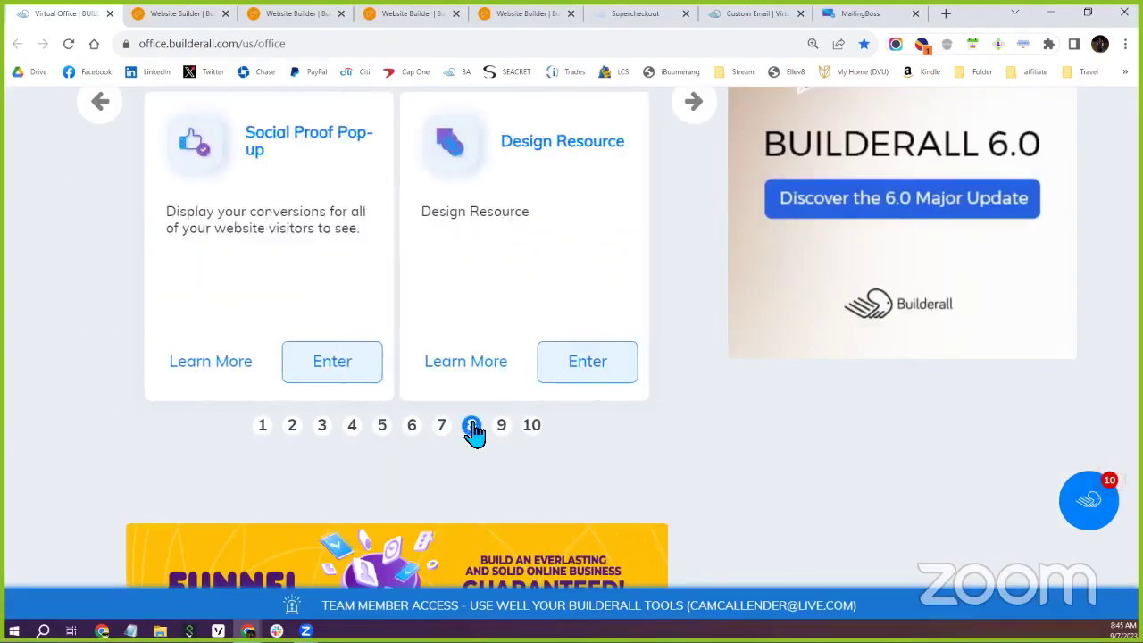
scroll(473, 433, "up", 1)
scroll(474, 433, "up", 3)
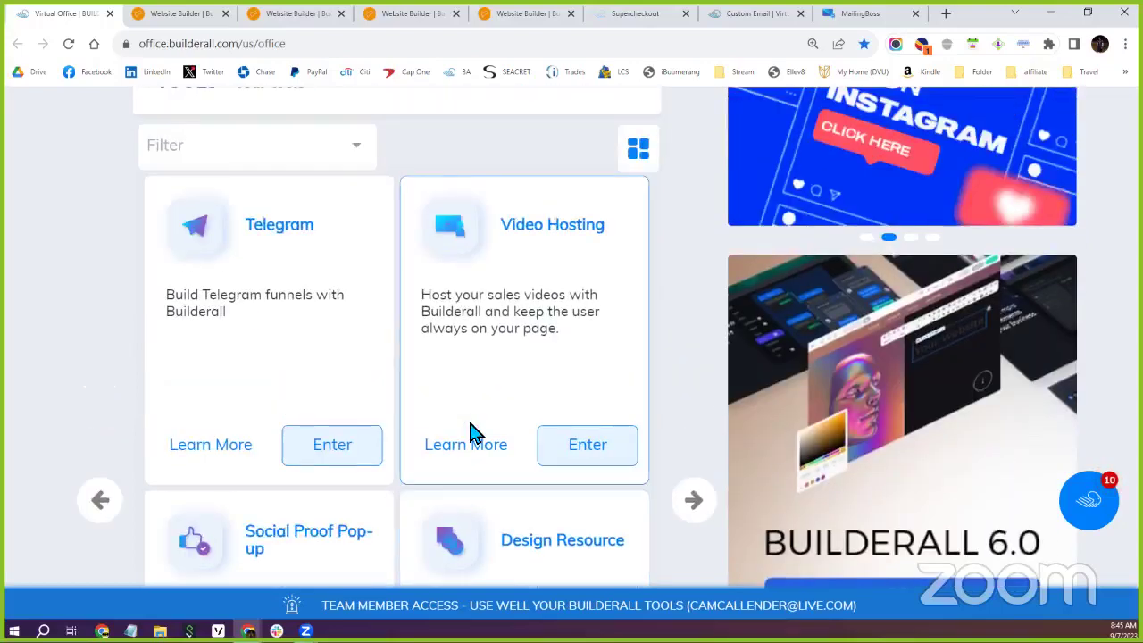
scroll(473, 433, "down", 1)
scroll(474, 433, "down", 2)
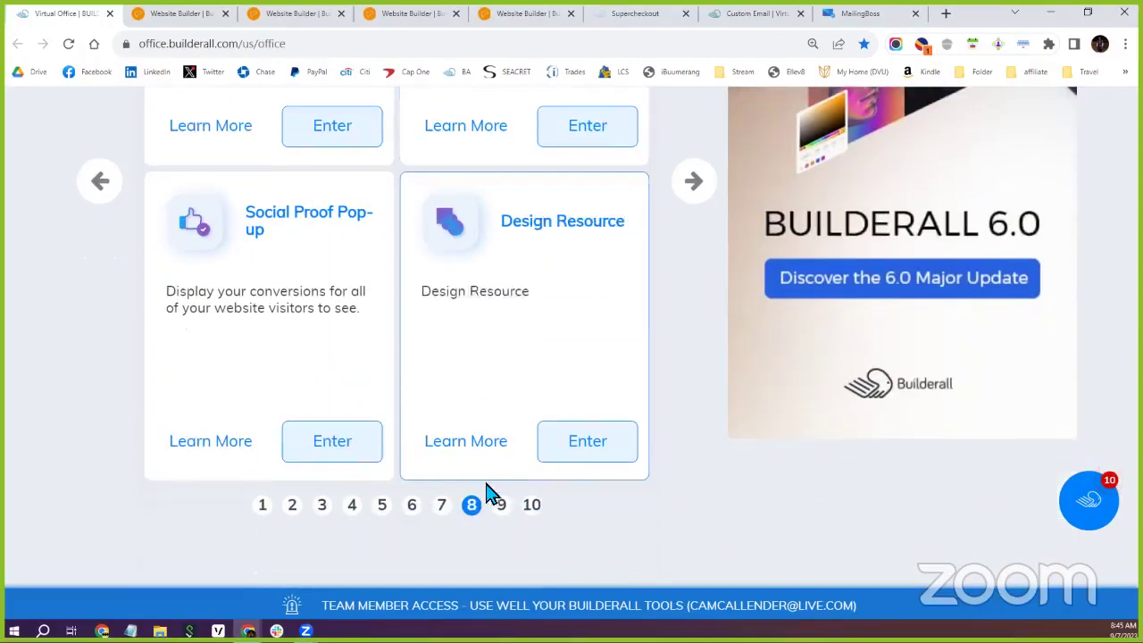
left_click(501, 507)
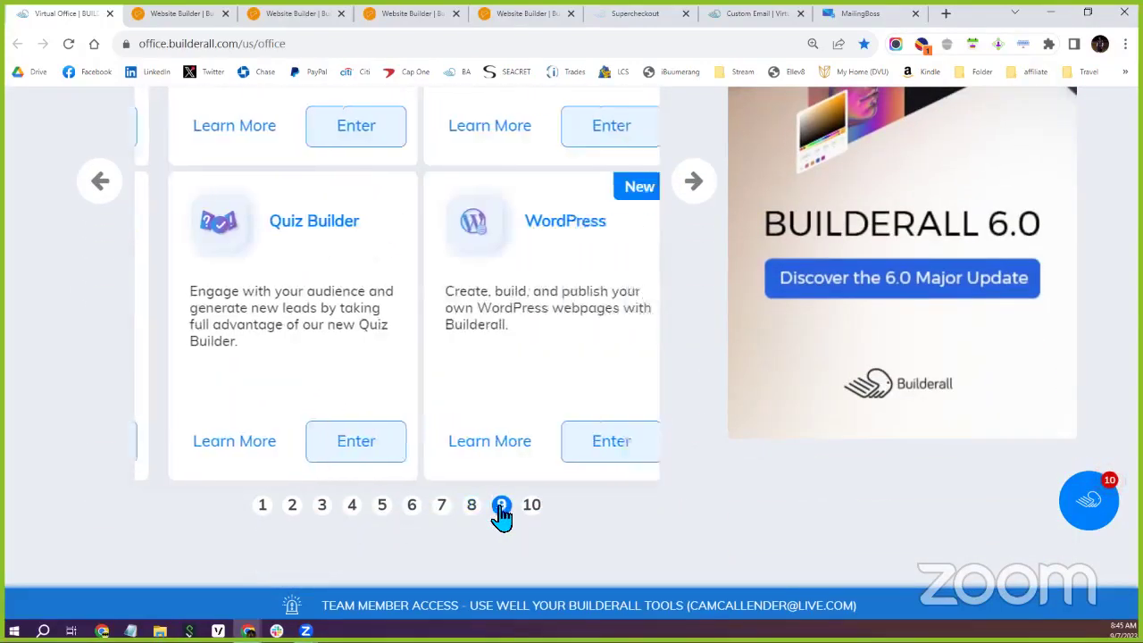
scroll(479, 509, "up", 3)
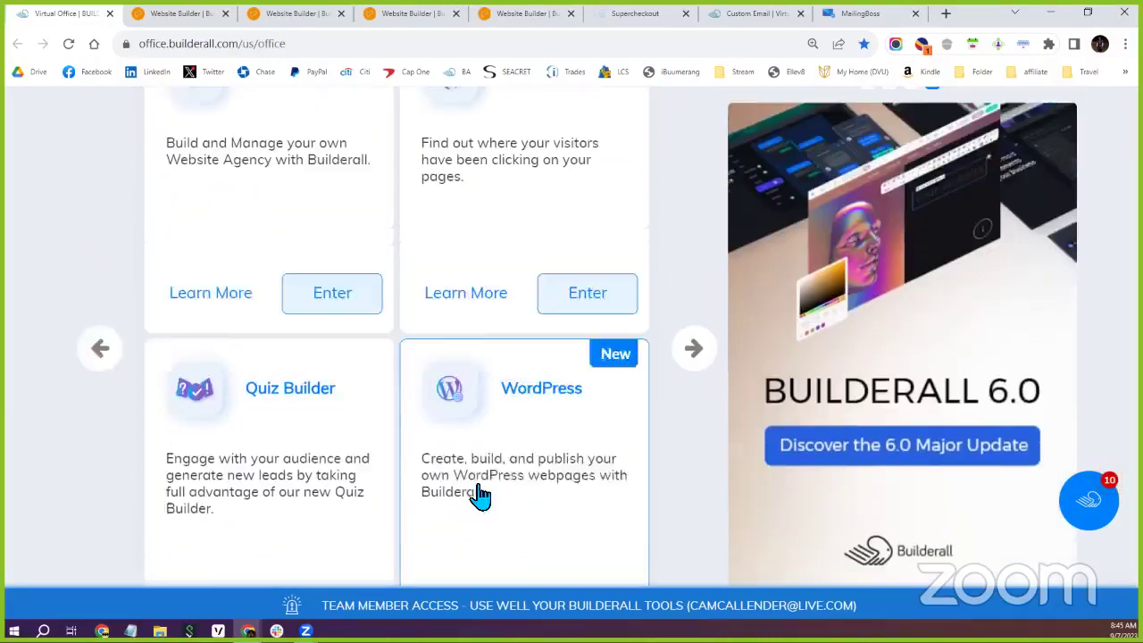
scroll(472, 466, "down", 3)
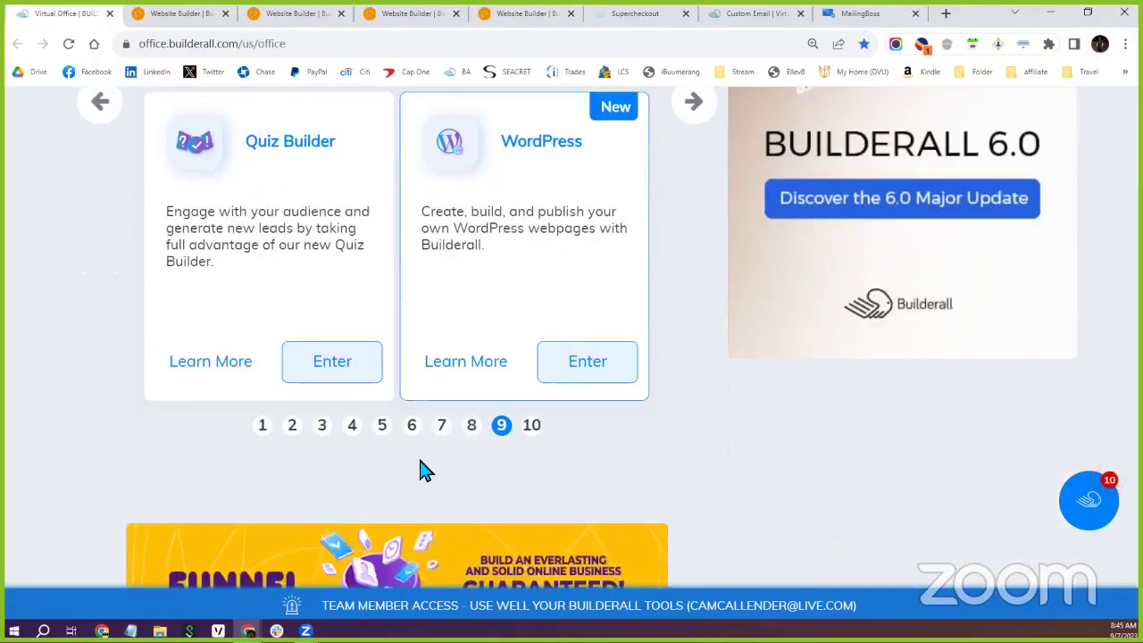
Step: Browse backward through pages 6, 5 and 4 of the tools list, examining the tools on page 4
left_click(411, 427)
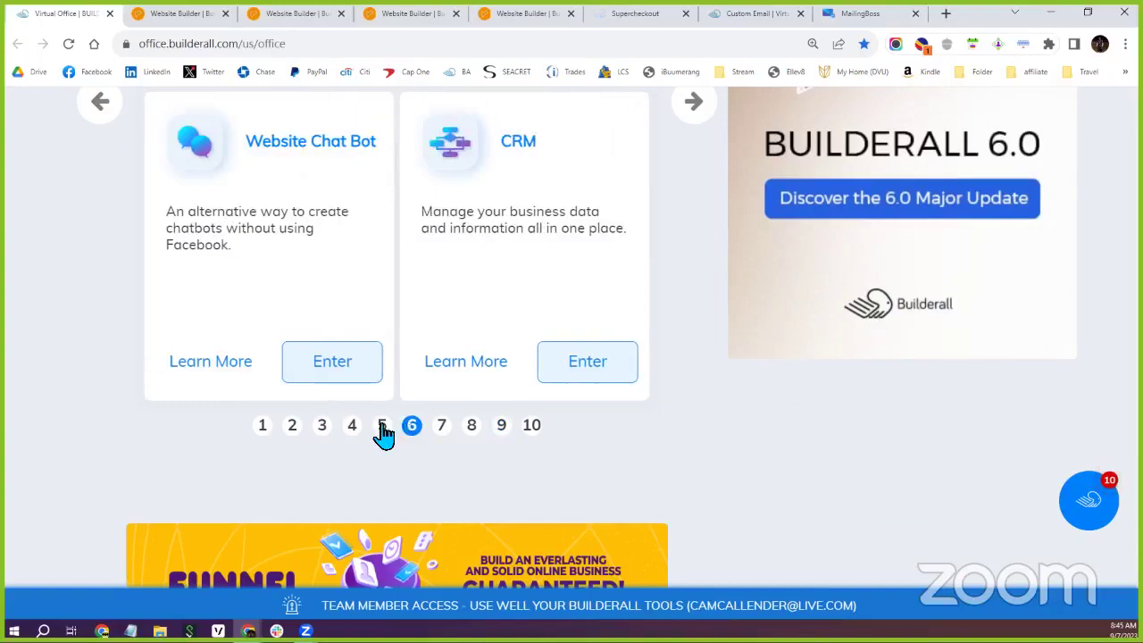
left_click(382, 428)
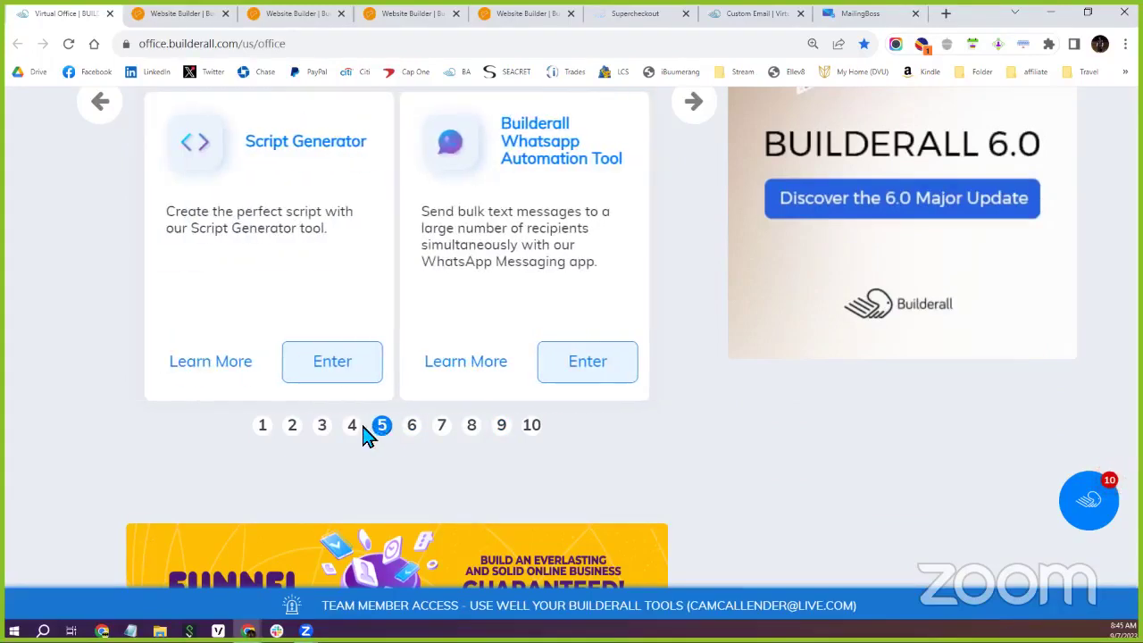
left_click(354, 429)
scroll(378, 462, "up", 2)
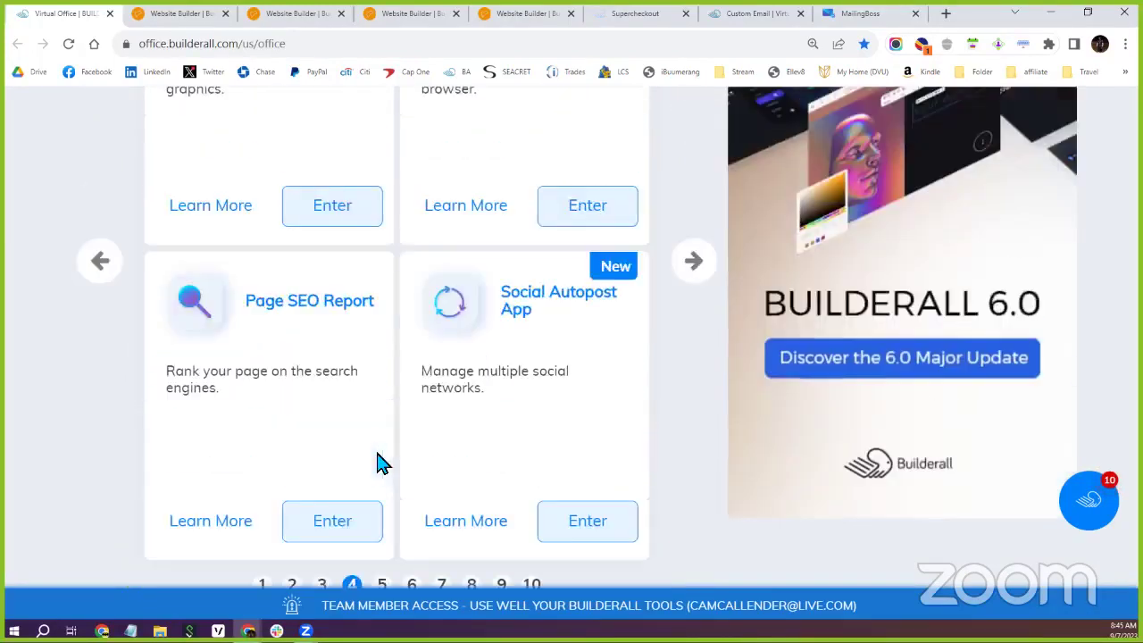
scroll(379, 462, "up", 3)
scroll(383, 462, "down", 4)
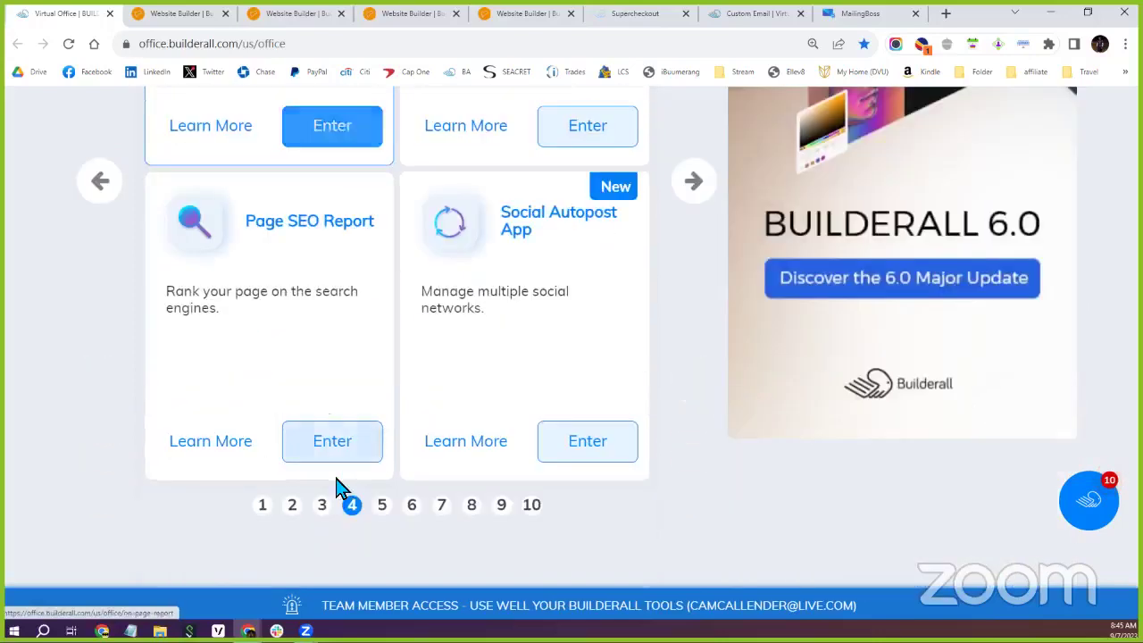
Step: Show page 3 of the tools list and look over all of its tools
left_click(323, 506)
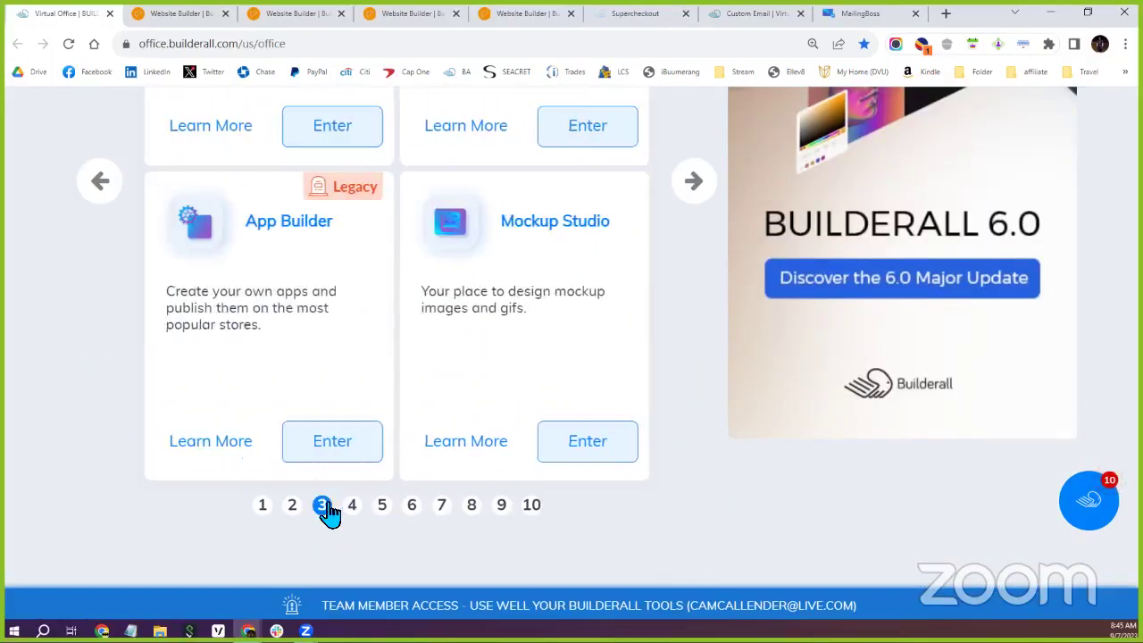
scroll(357, 497, "up", 2)
scroll(353, 467, "up", 2)
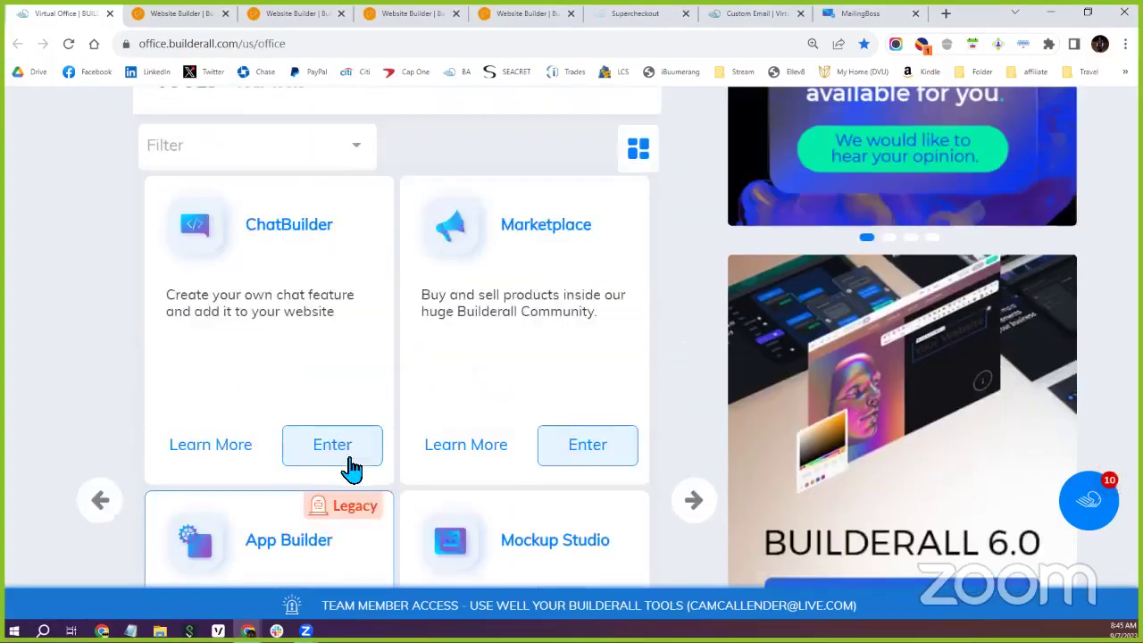
scroll(352, 467, "down", 4)
scroll(351, 468, "down", 1)
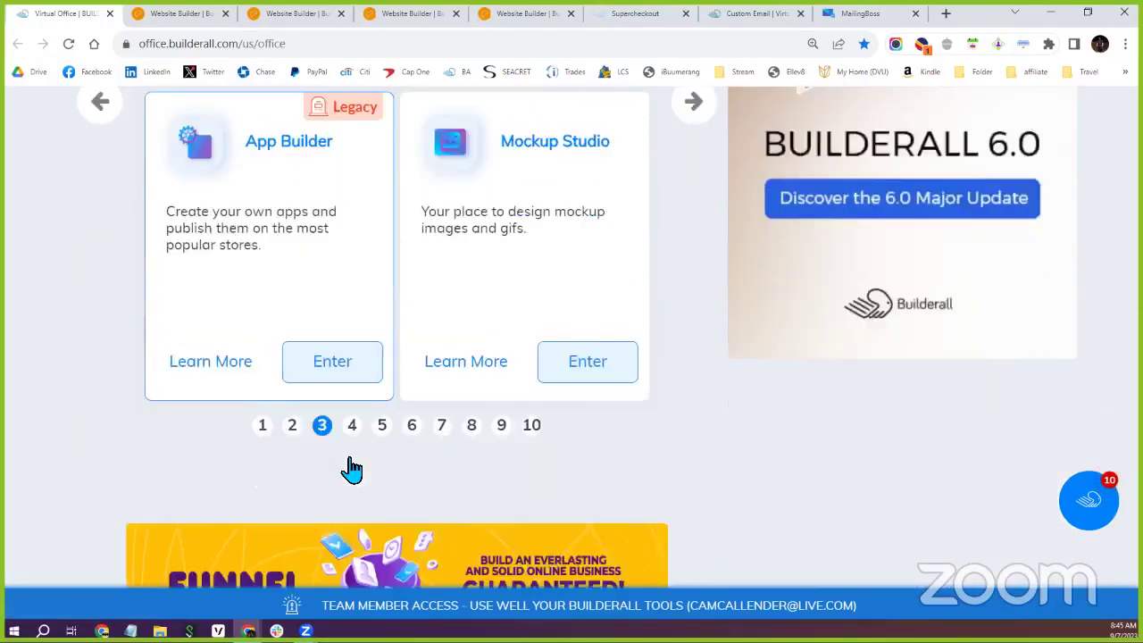
Step: Open the tool ordering window, look through the full set of tools, and close it without reordering anything
scroll(357, 465, "up", 4)
scroll(635, 268, "up", 2)
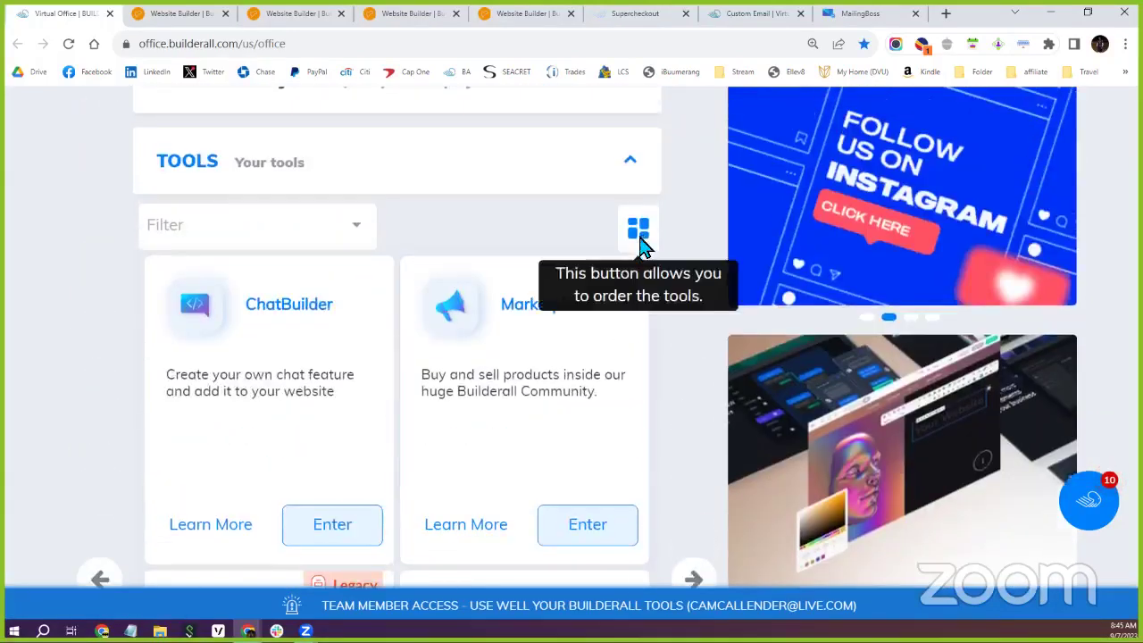
left_click(640, 242)
scroll(507, 346, "down", 2)
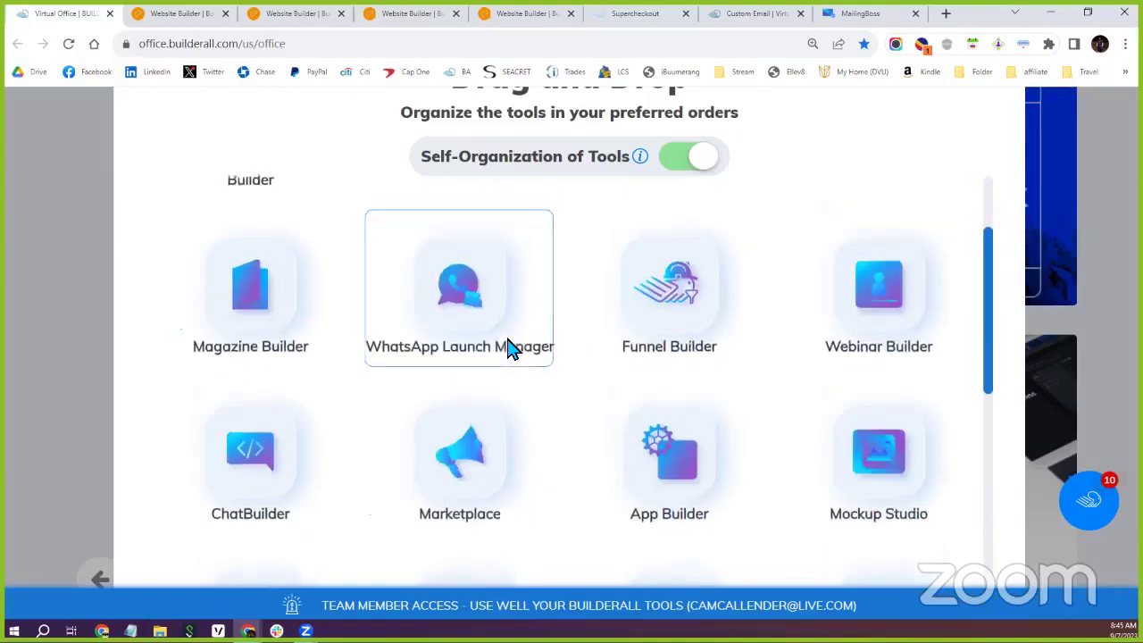
scroll(509, 348, "down", 5)
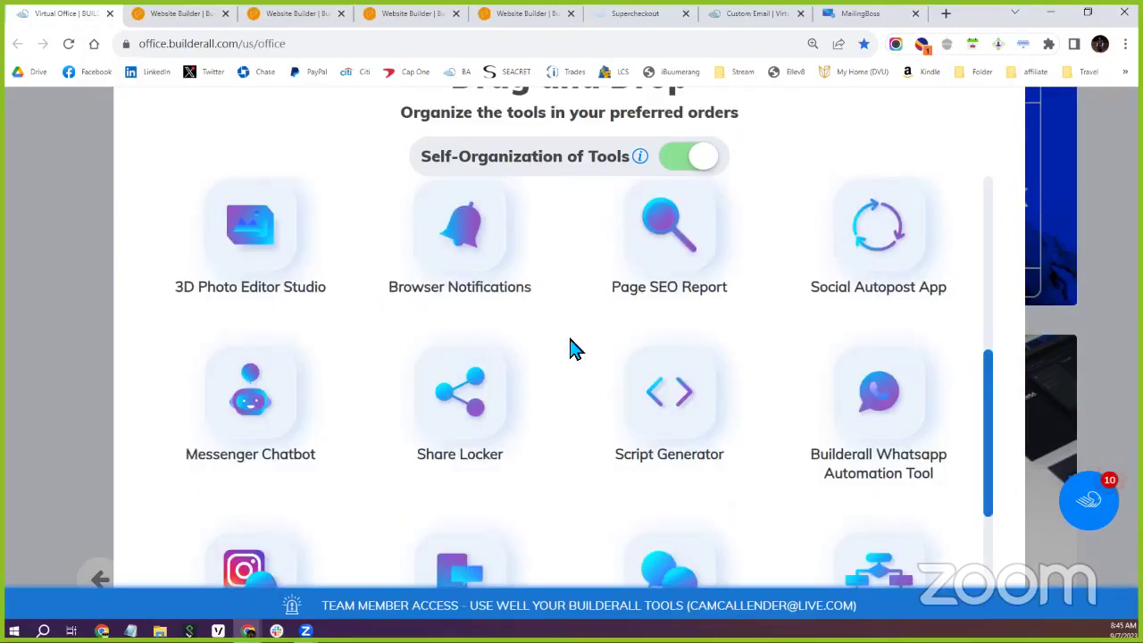
scroll(500, 339, "down", 1)
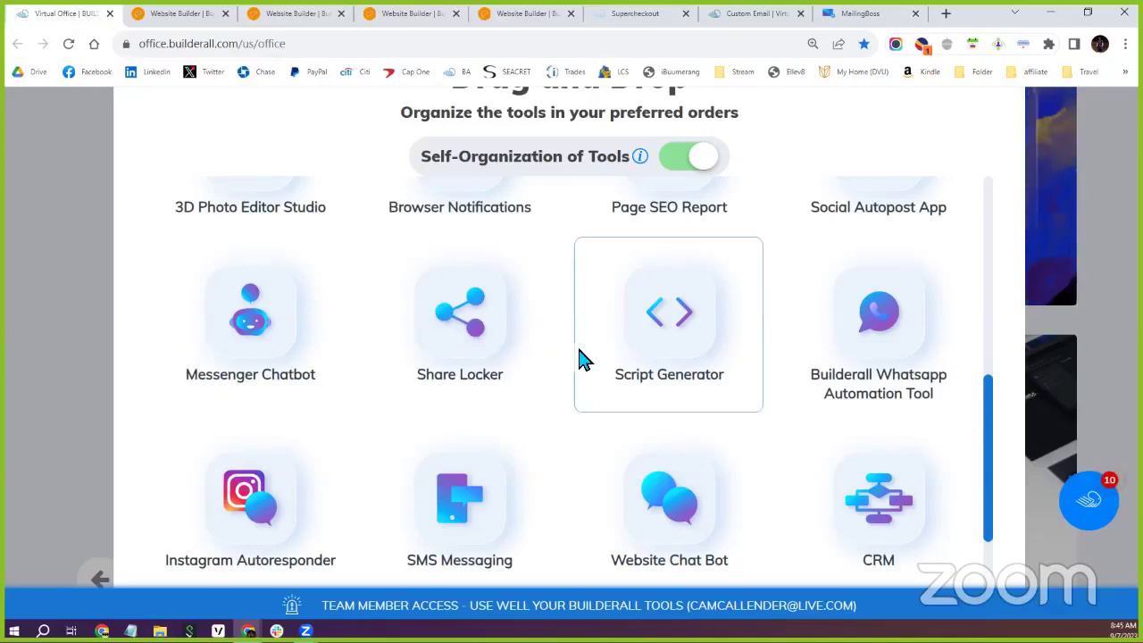
scroll(535, 366, "up", 1)
scroll(479, 382, "up", 10)
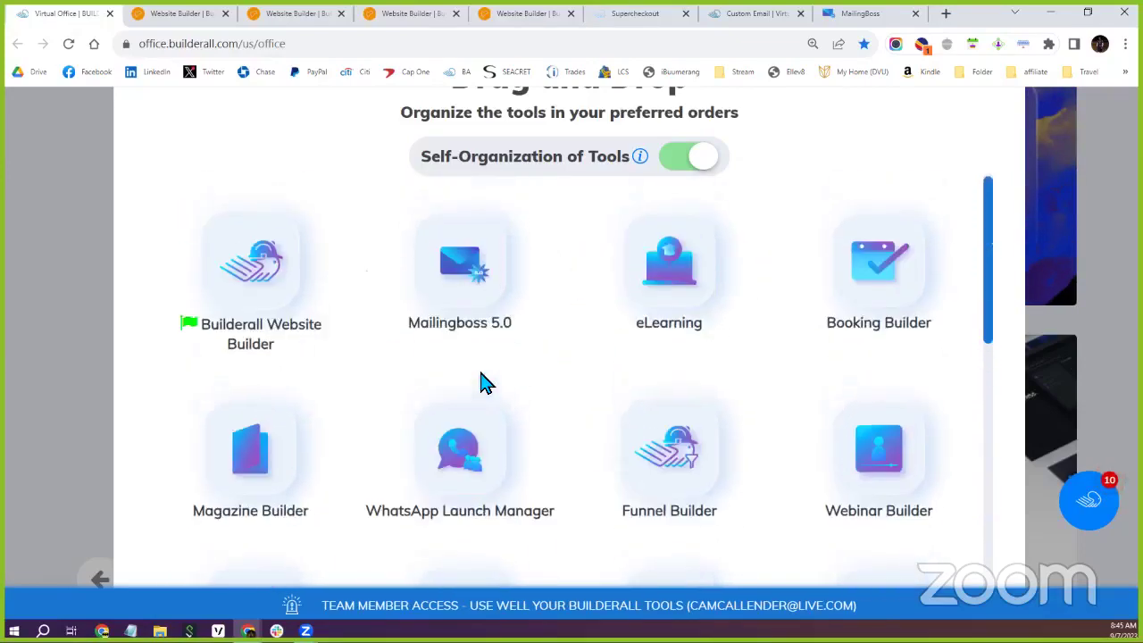
scroll(559, 350, "up", 3)
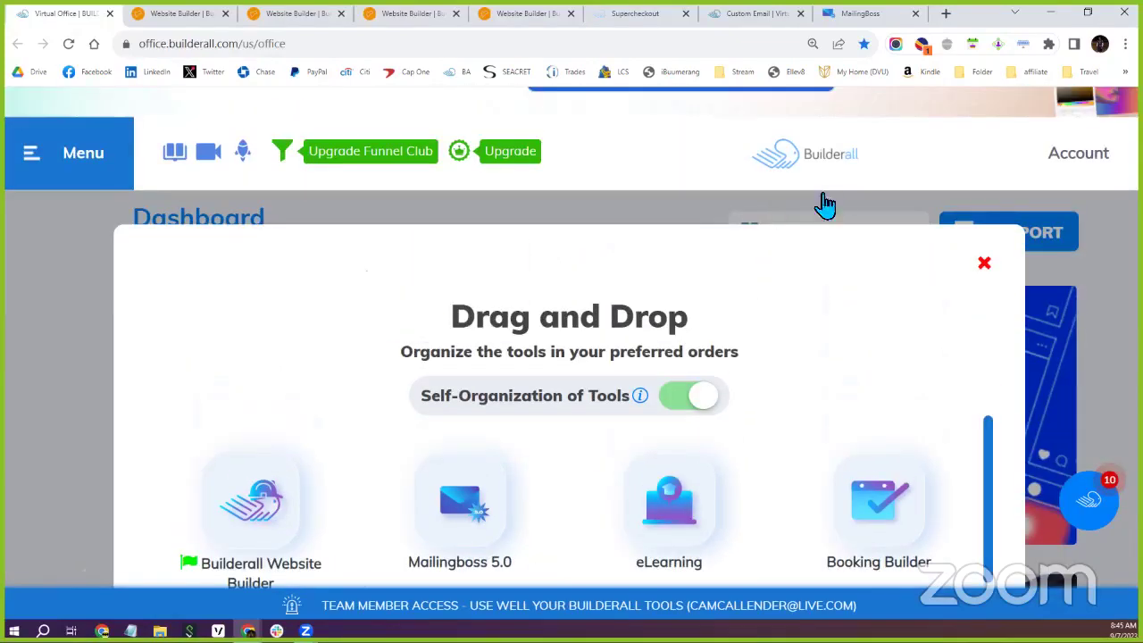
left_click(985, 266)
Step: Show pages 7 and 8 of the tools list and review the tools on page 8
scroll(442, 348, "down", 3)
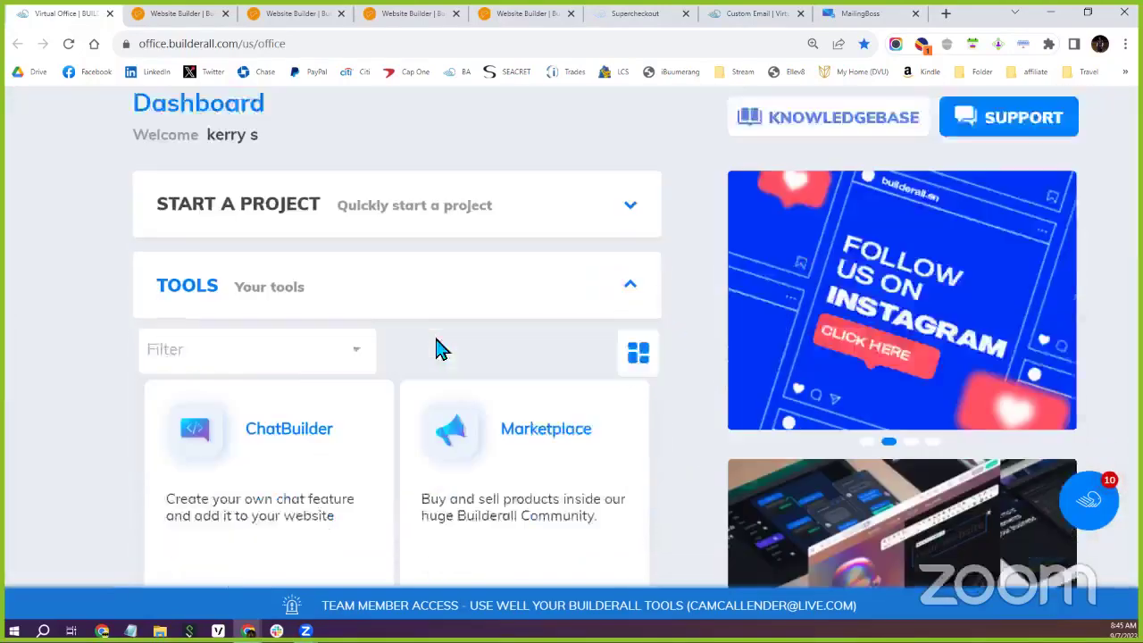
scroll(464, 334, "down", 2)
scroll(438, 339, "down", 4)
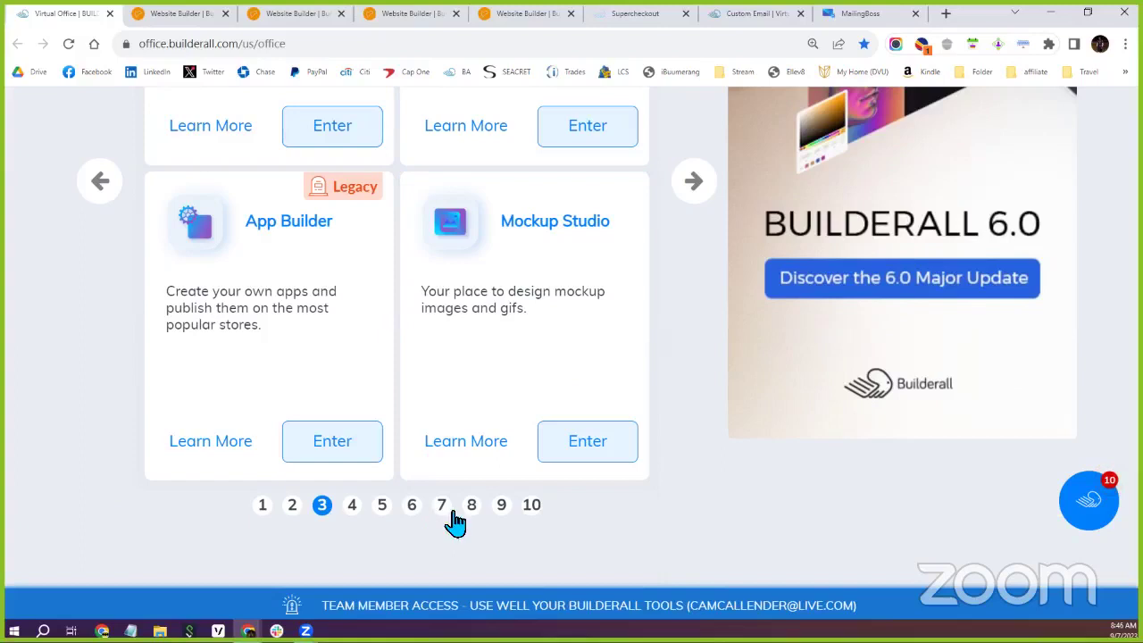
left_click(442, 505)
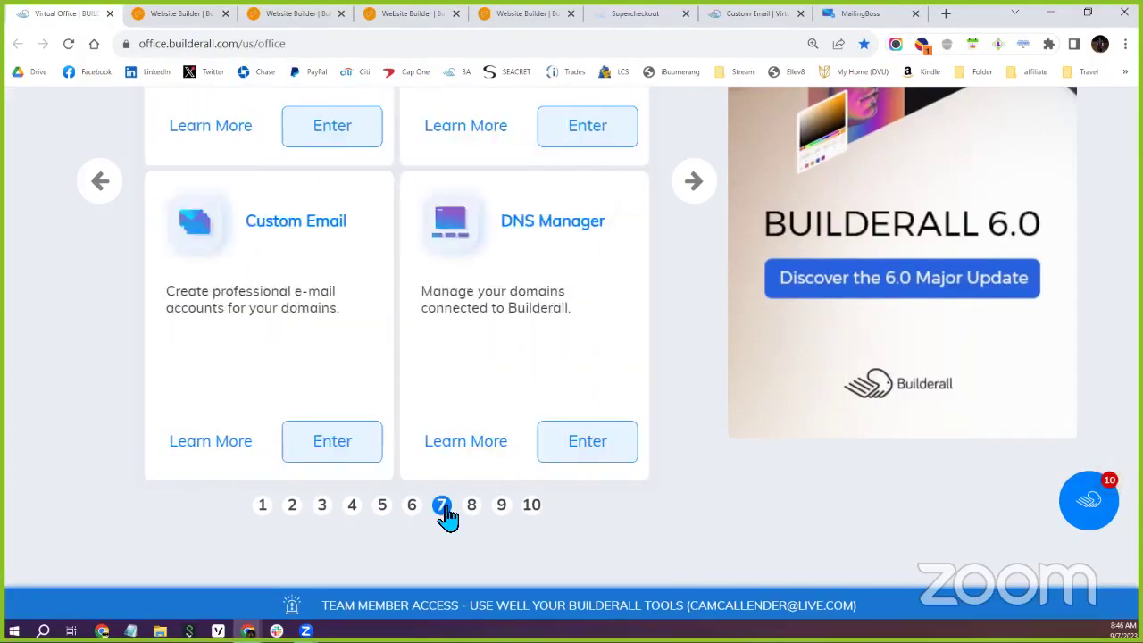
left_click(471, 507)
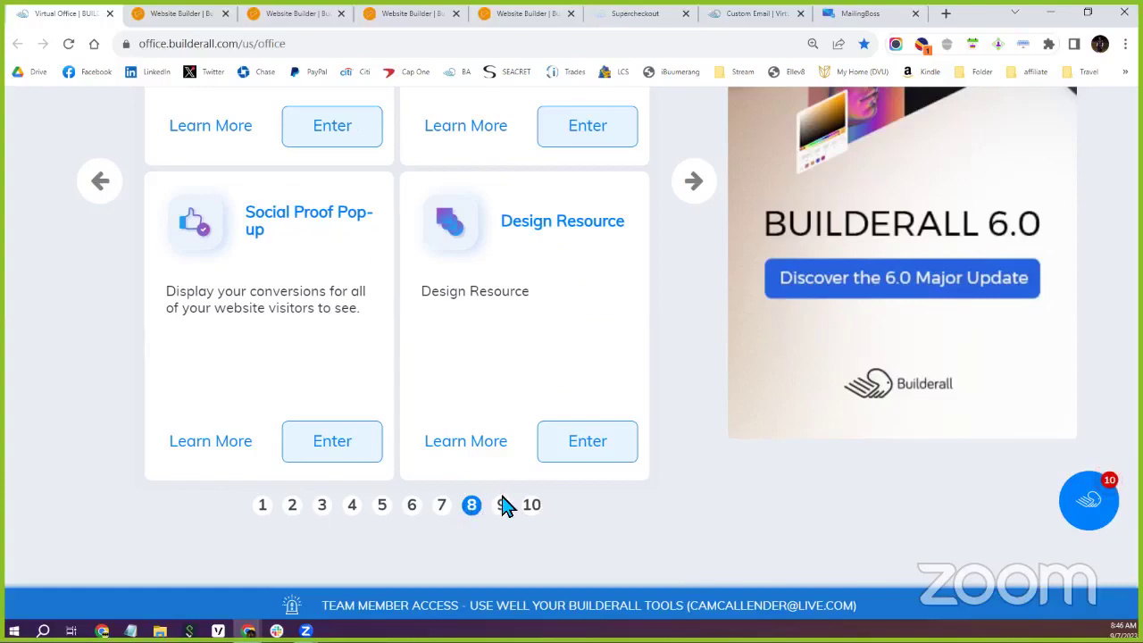
scroll(517, 491, "up", 3)
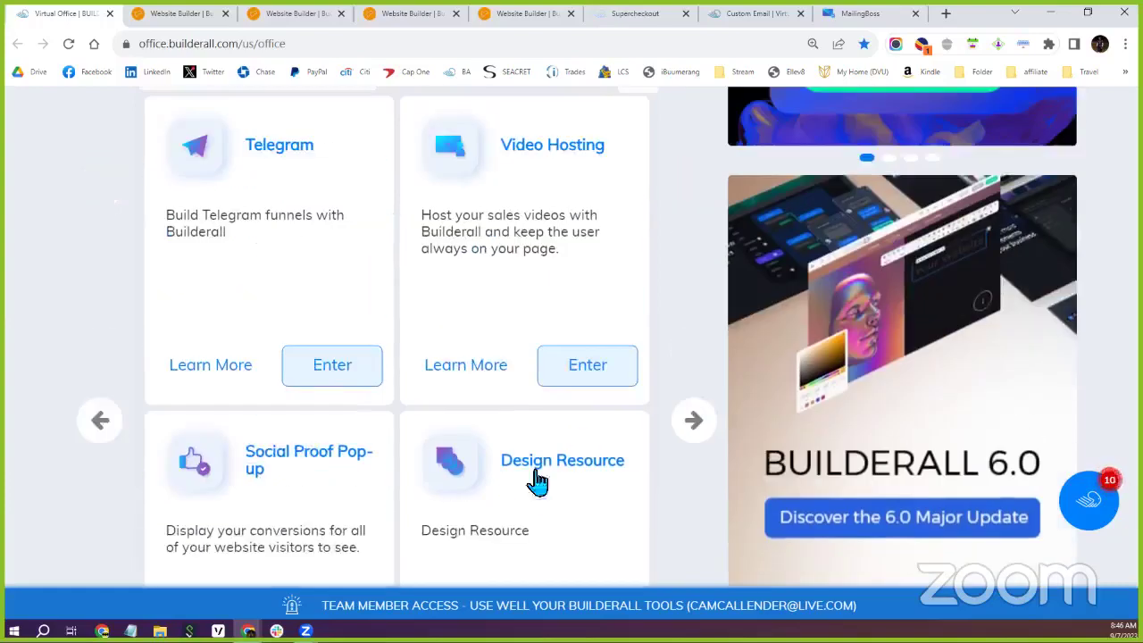
Step: Advance through the tools list one page at a time from page 9 around to page 5, and return to the dashboard header
left_click(693, 418)
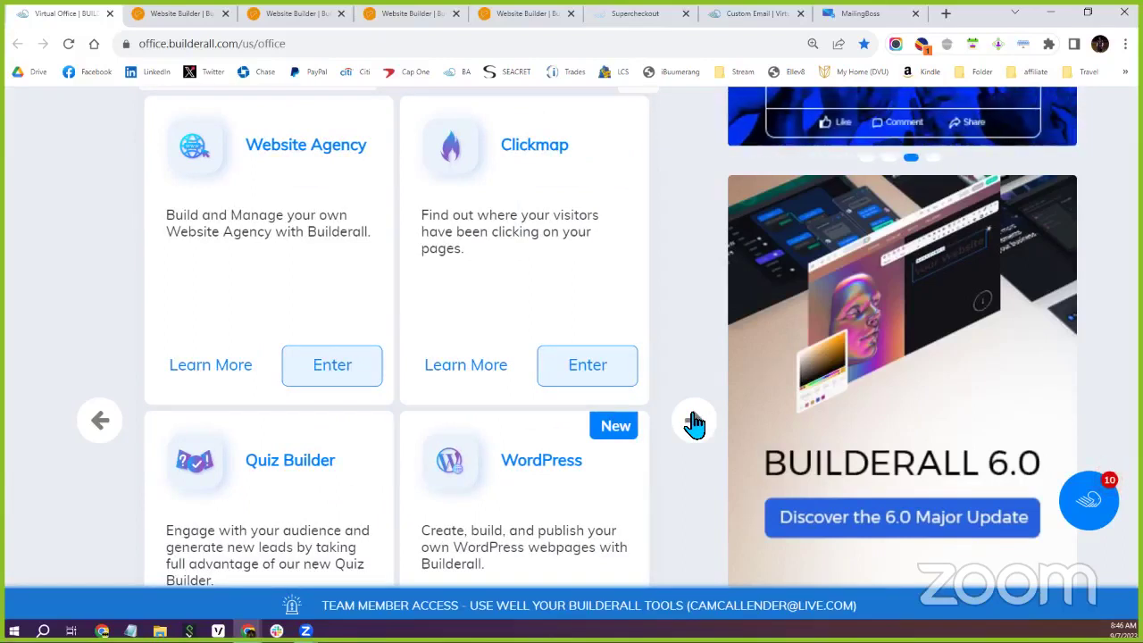
left_click(694, 422)
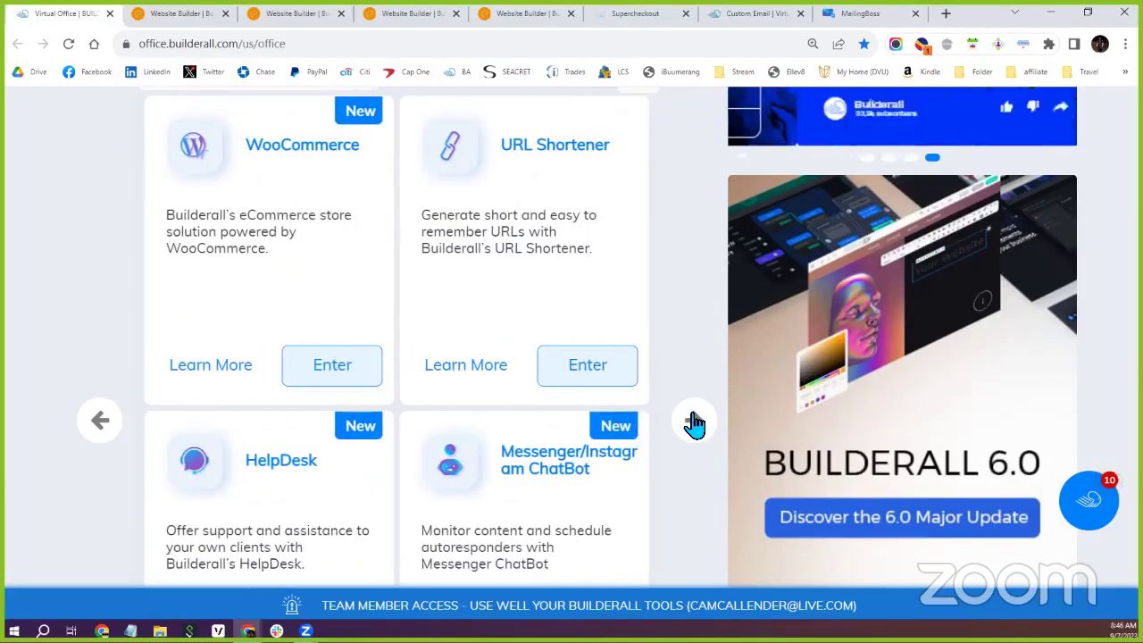
left_click(695, 422)
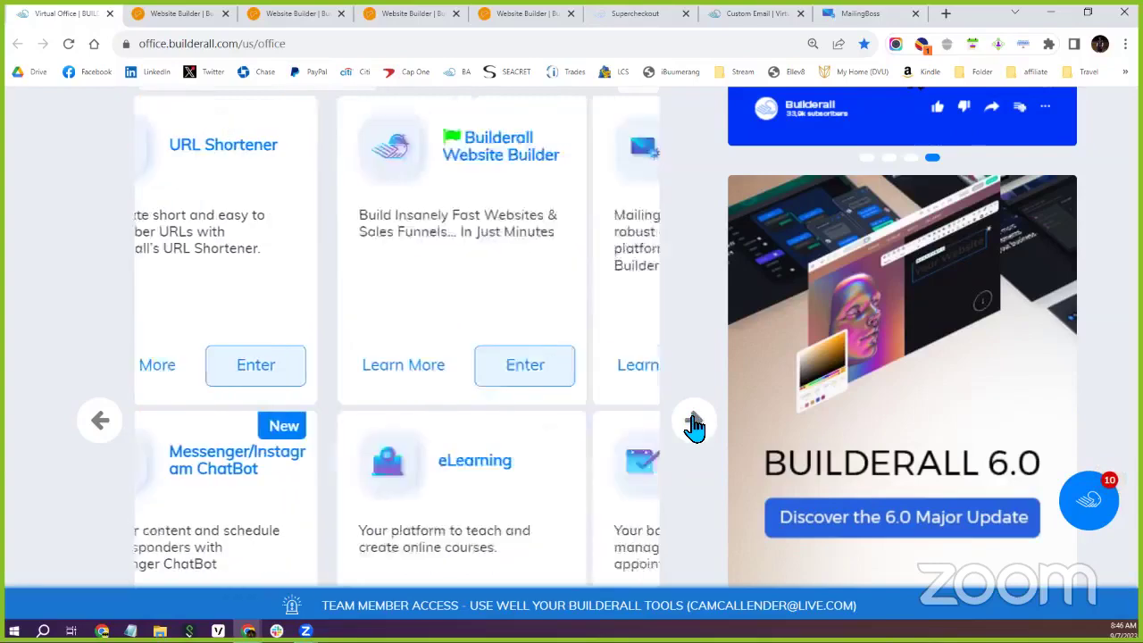
left_click(694, 422)
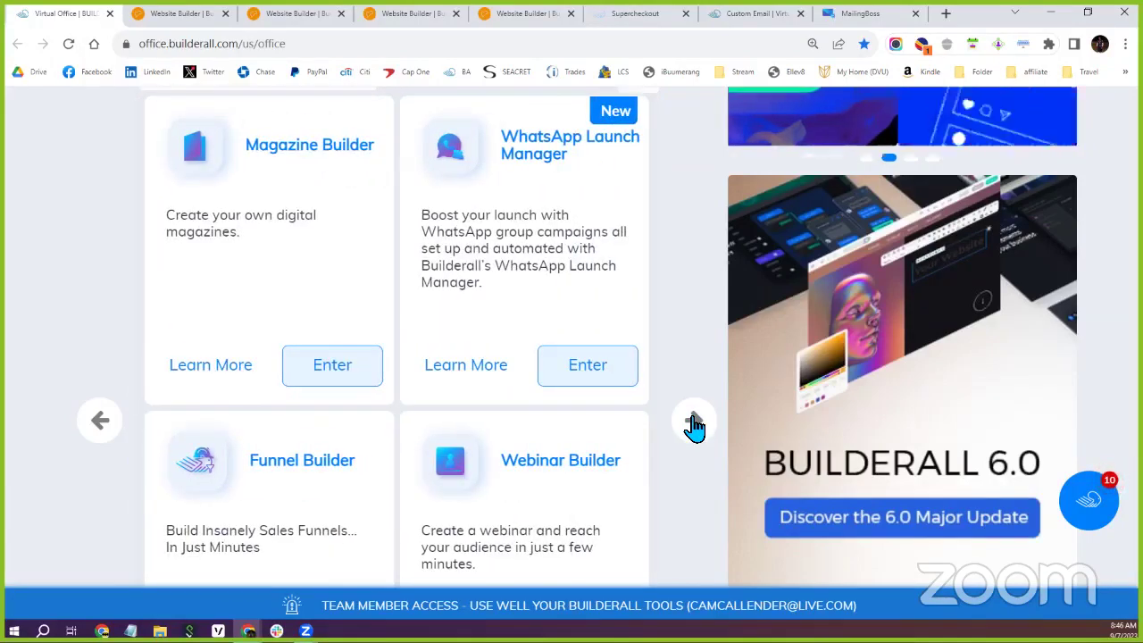
left_click(694, 423)
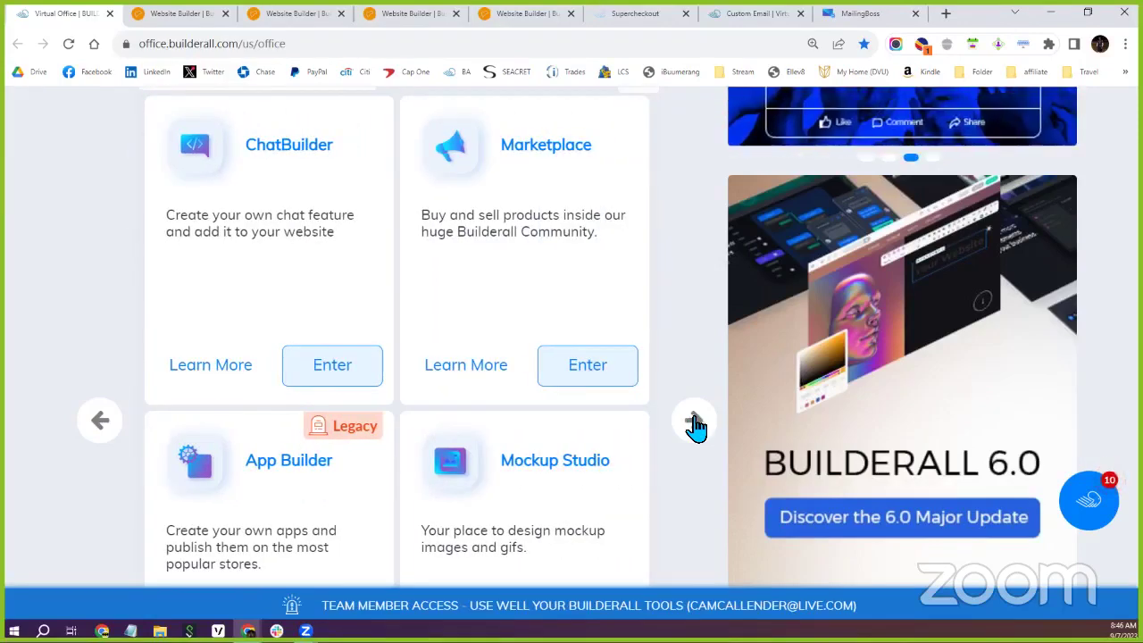
left_click(695, 424)
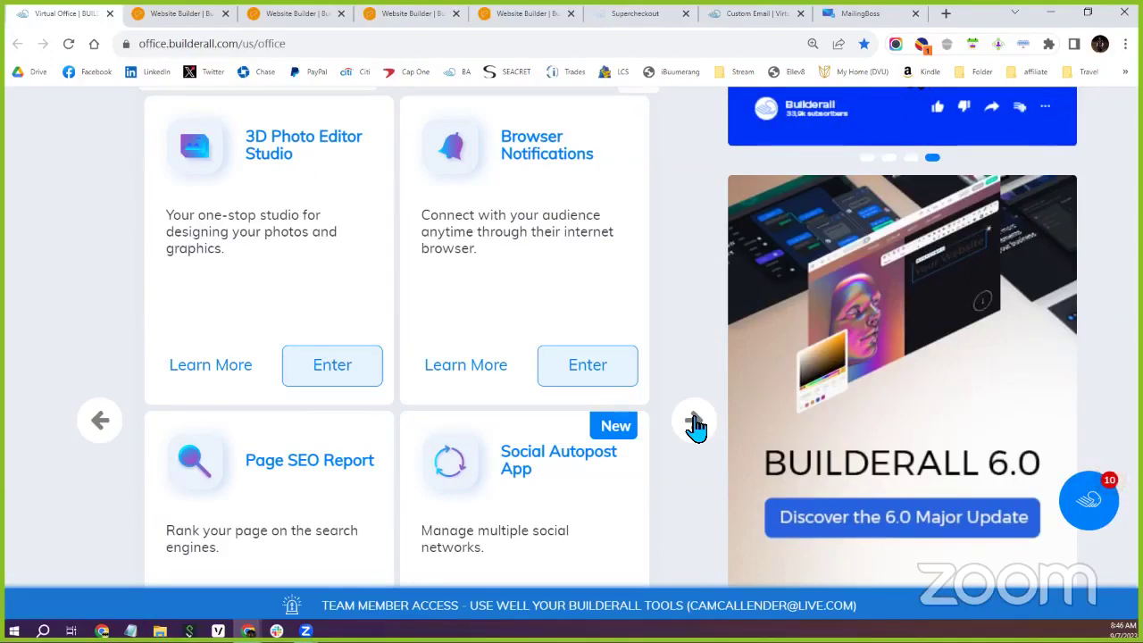
left_click(694, 423)
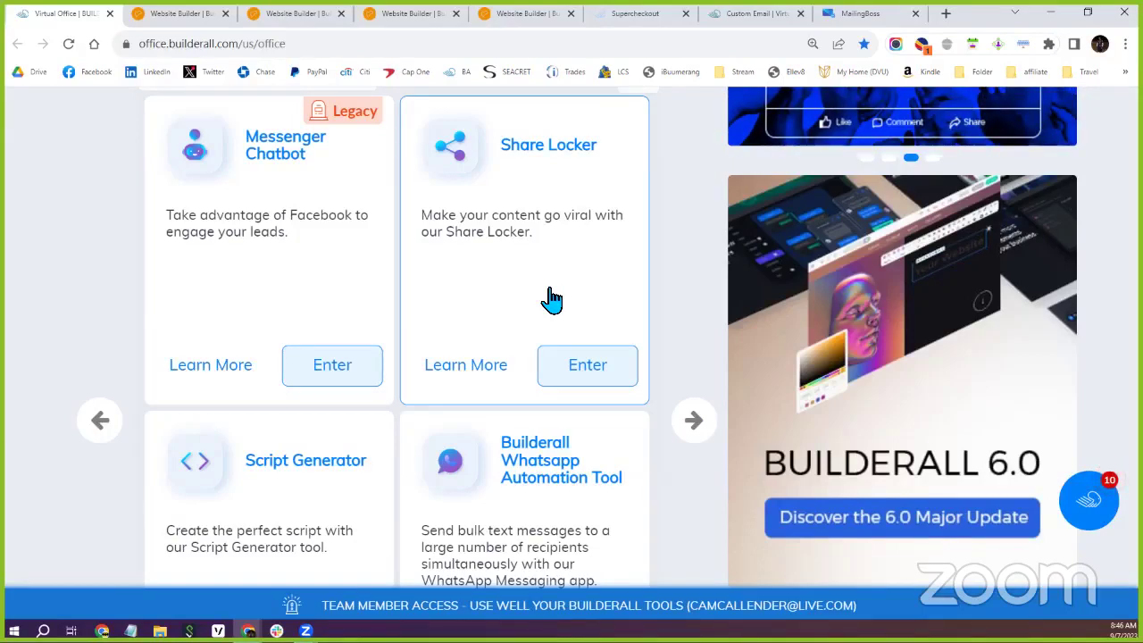
scroll(543, 299, "up", 5)
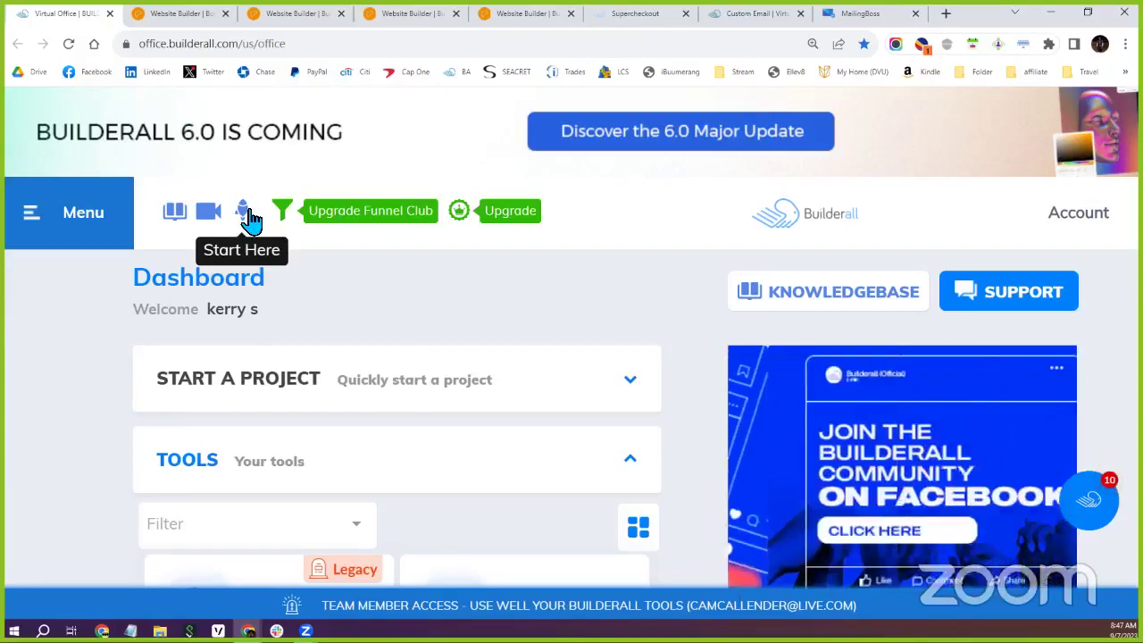
scroll(336, 307, "down", 2)
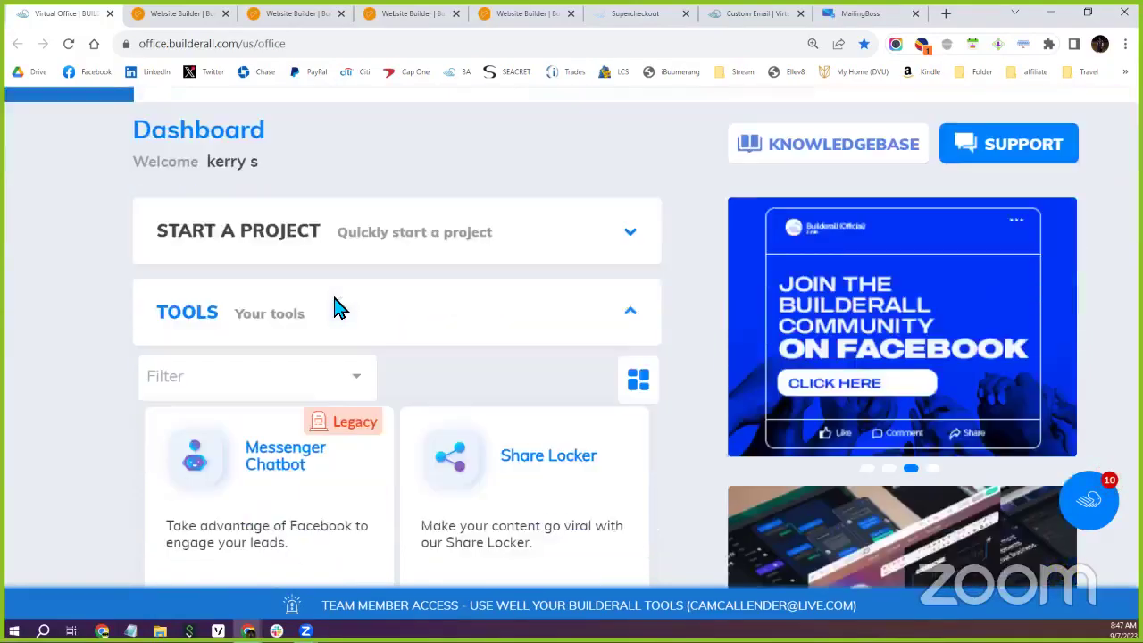
scroll(427, 377, "down", 2)
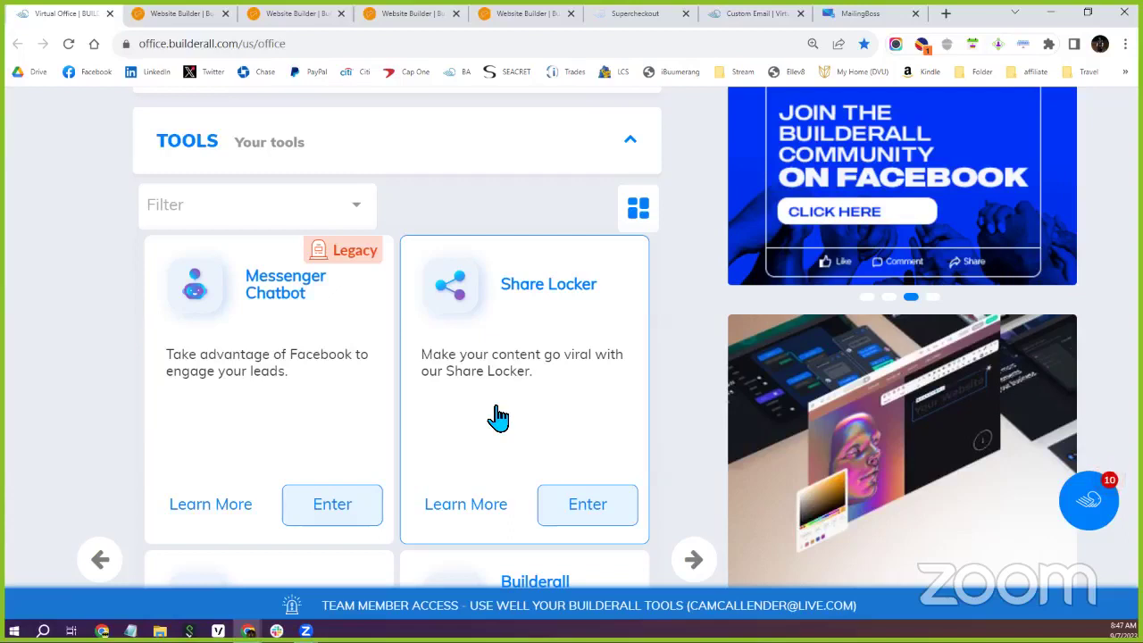
scroll(489, 384, "down", 1)
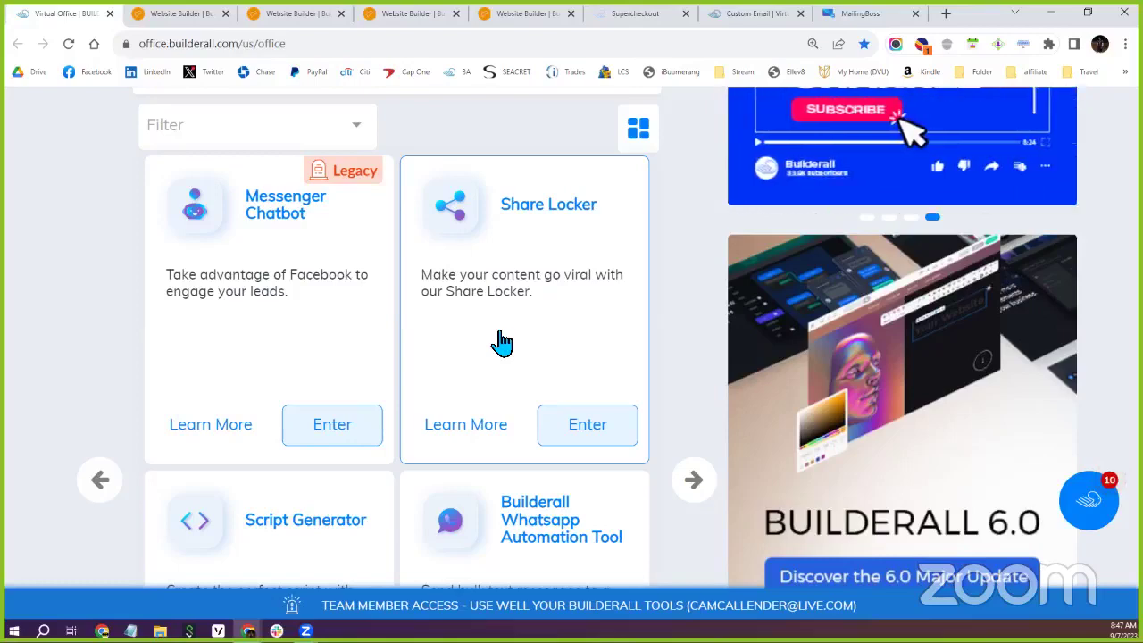
scroll(501, 340, "up", 2)
scroll(501, 340, "up", 2)
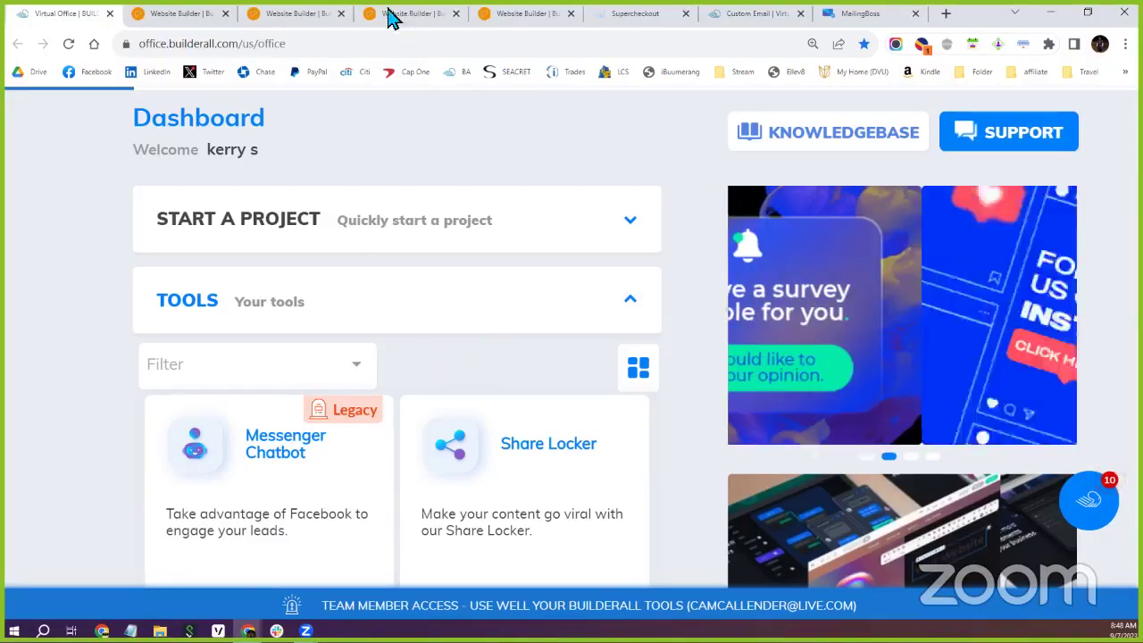
mouse_move(288, 25)
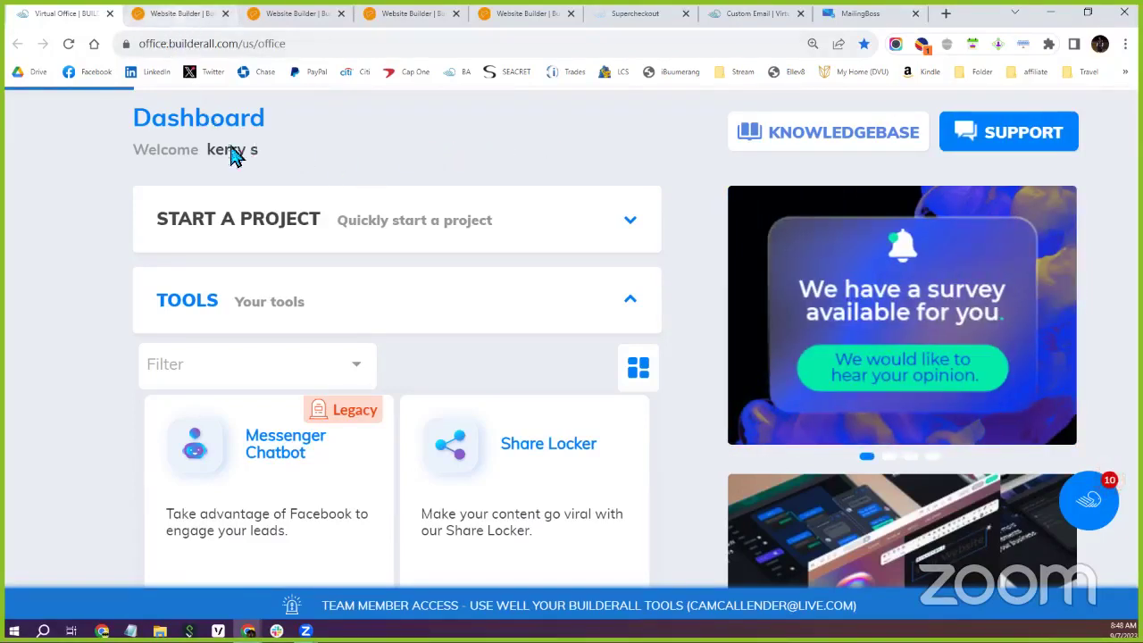
Step: Show page 1 of the tools list and enter the Builderall Website Builder
scroll(301, 176, "down", 5)
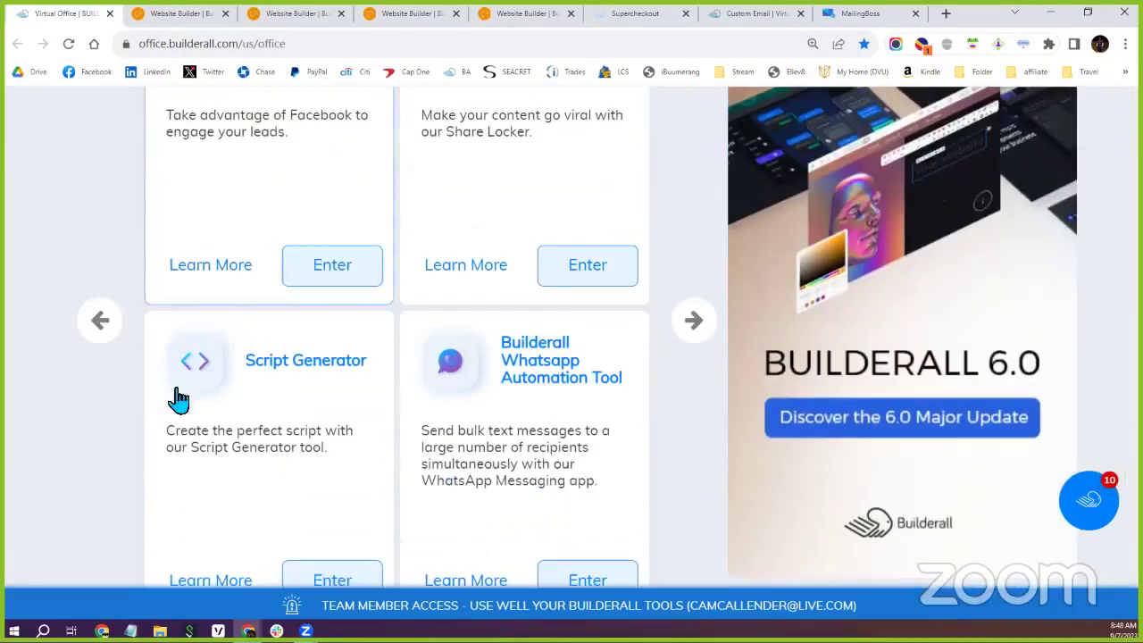
scroll(178, 393, "down", 2)
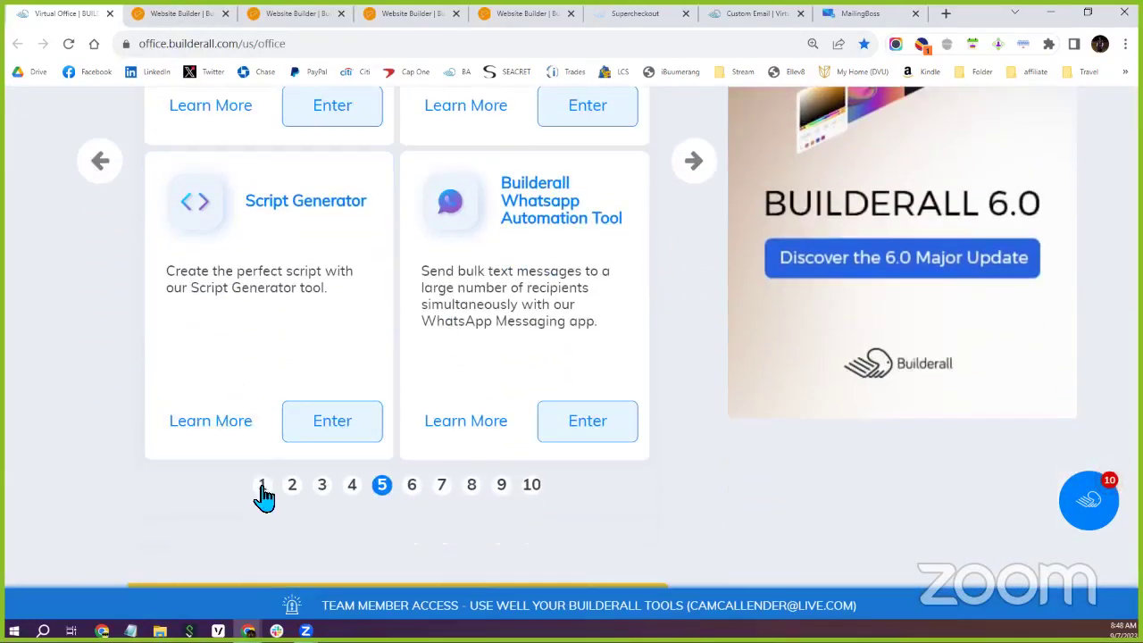
left_click(268, 489)
scroll(286, 348, "up", 3)
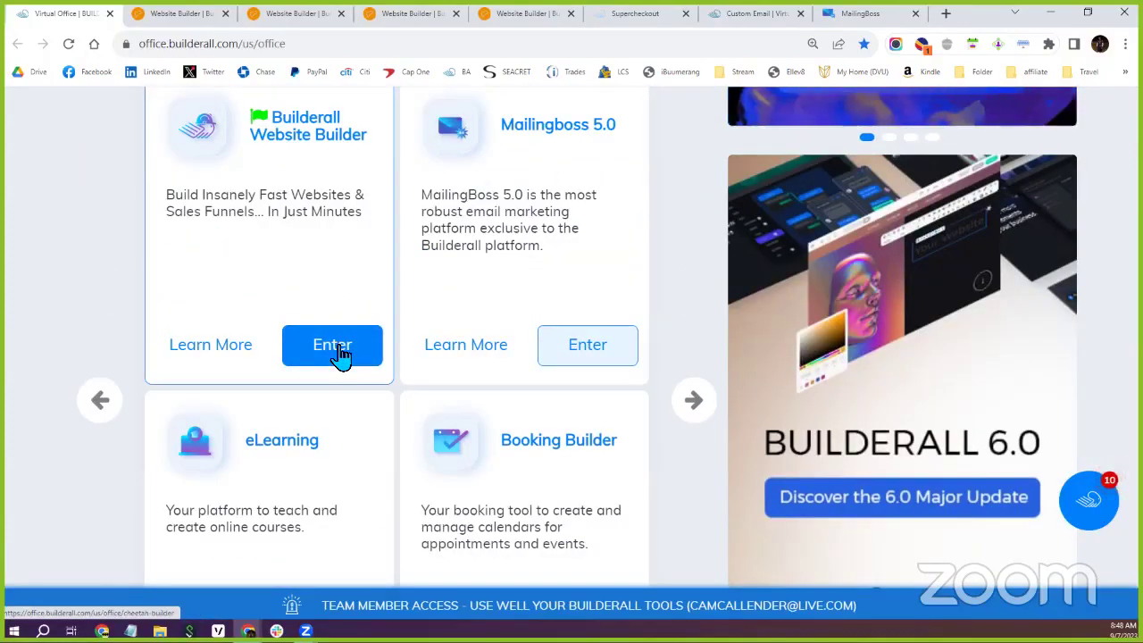
left_click(339, 353)
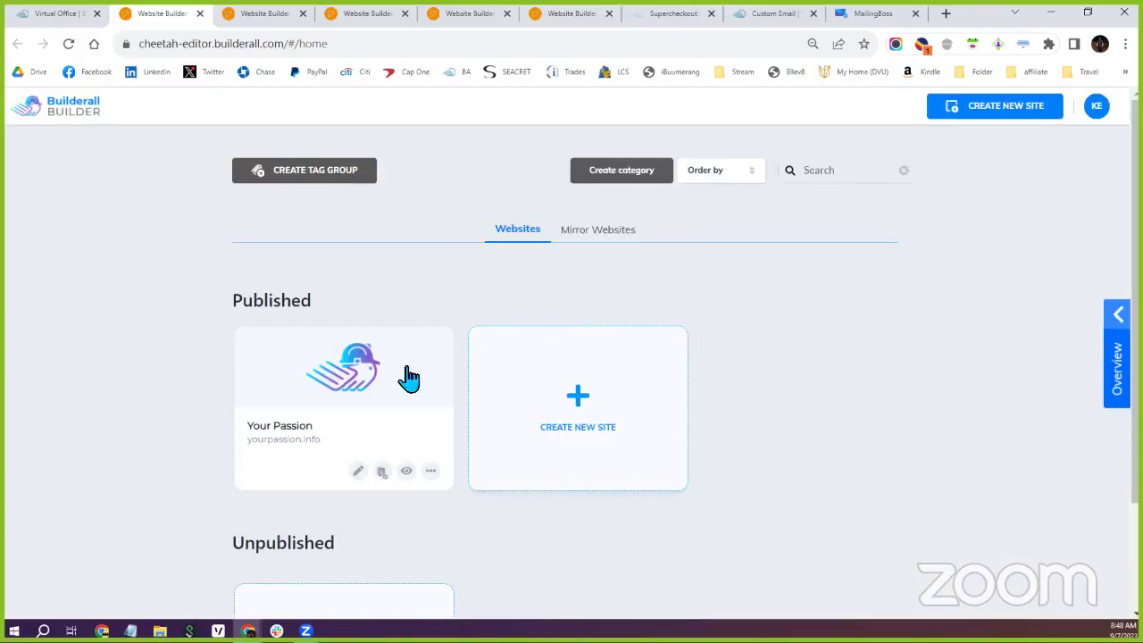
Step: Open the website settings of the published Your Passion site, and return to the Virtual Office
left_click(431, 472)
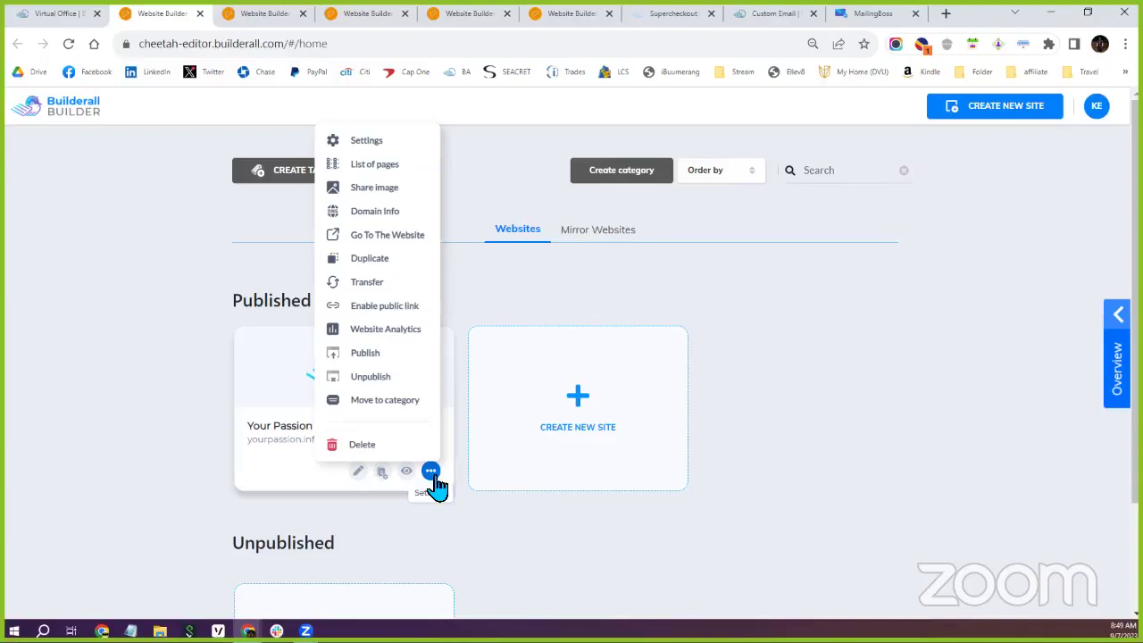
left_click(384, 147)
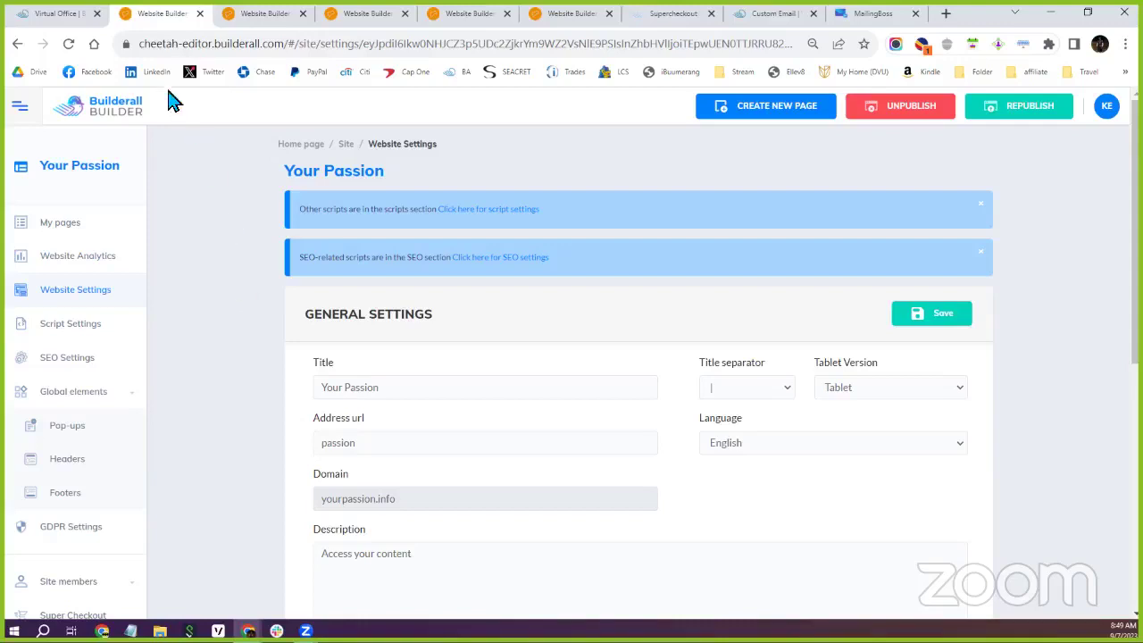
mouse_move(73, 23)
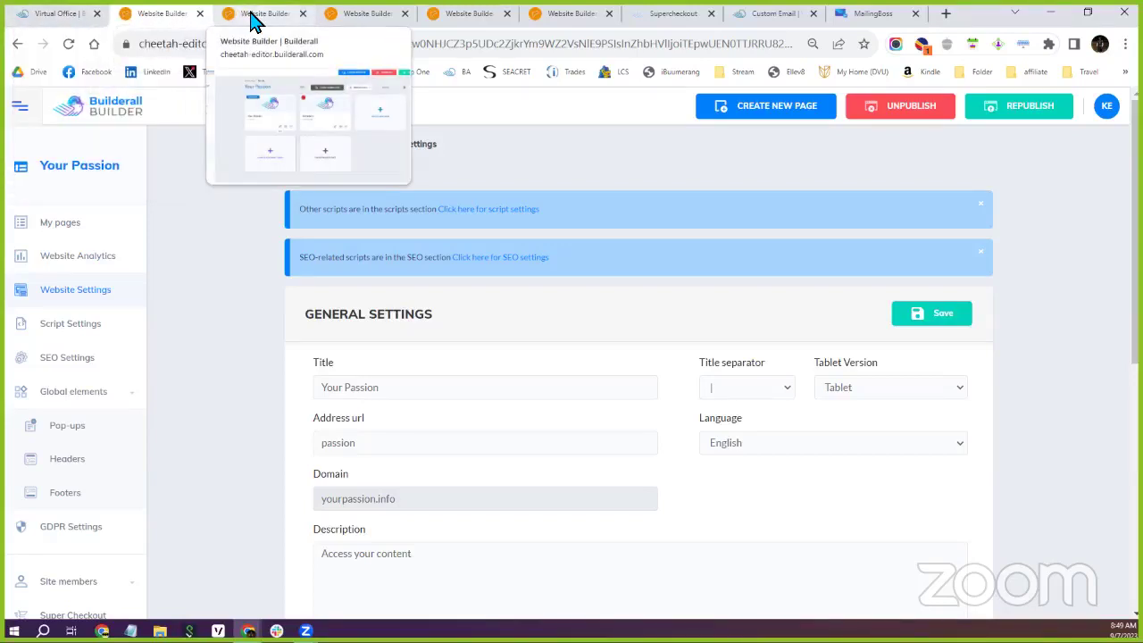
left_click(54, 16)
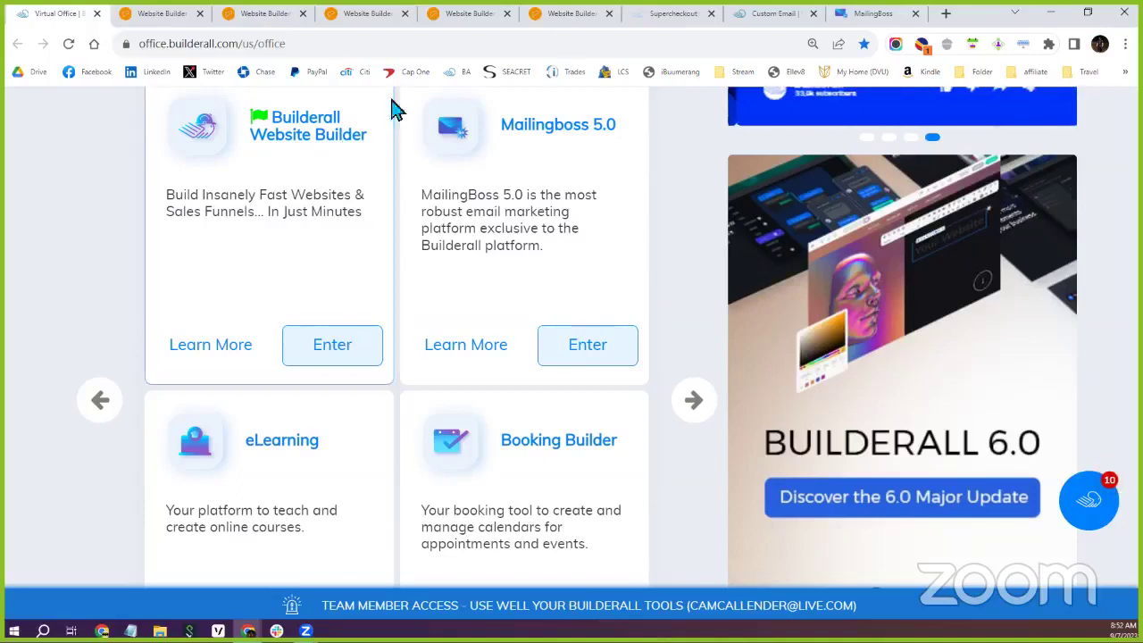
Step: Load YouTube in the browser tab that holds MailingBoss
left_click(876, 15)
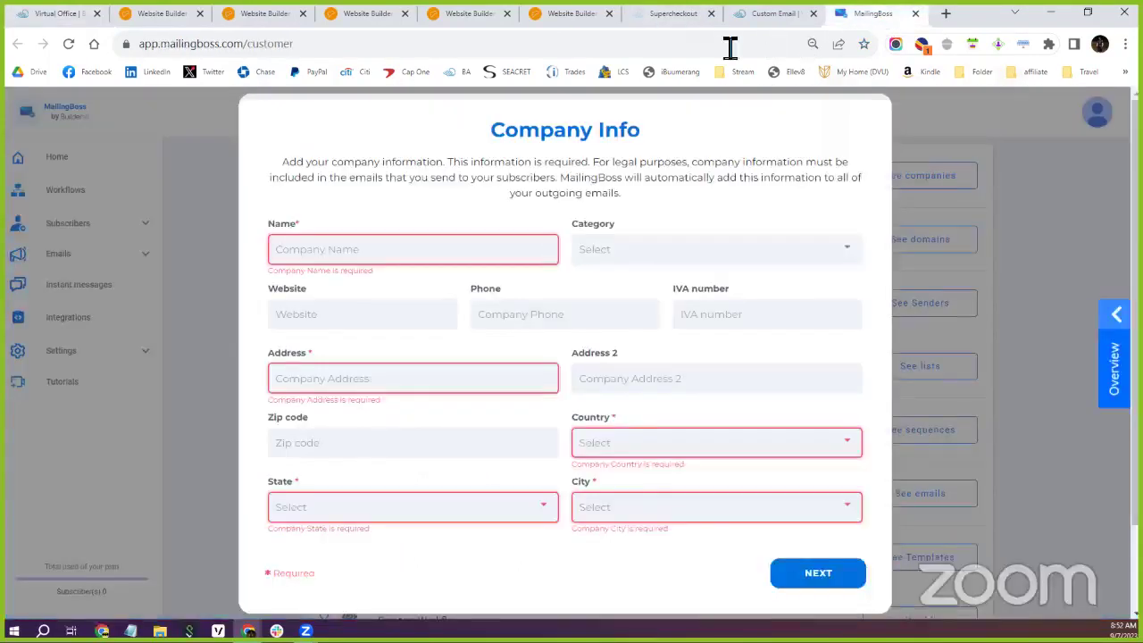
left_click(712, 48)
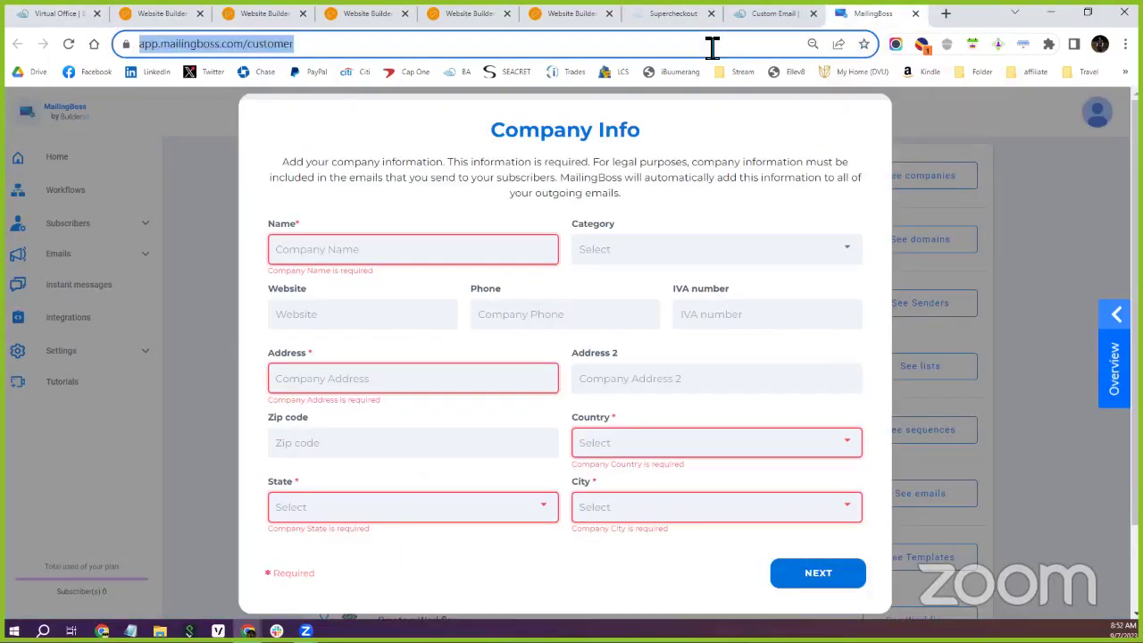
type("yout")
key("Return")
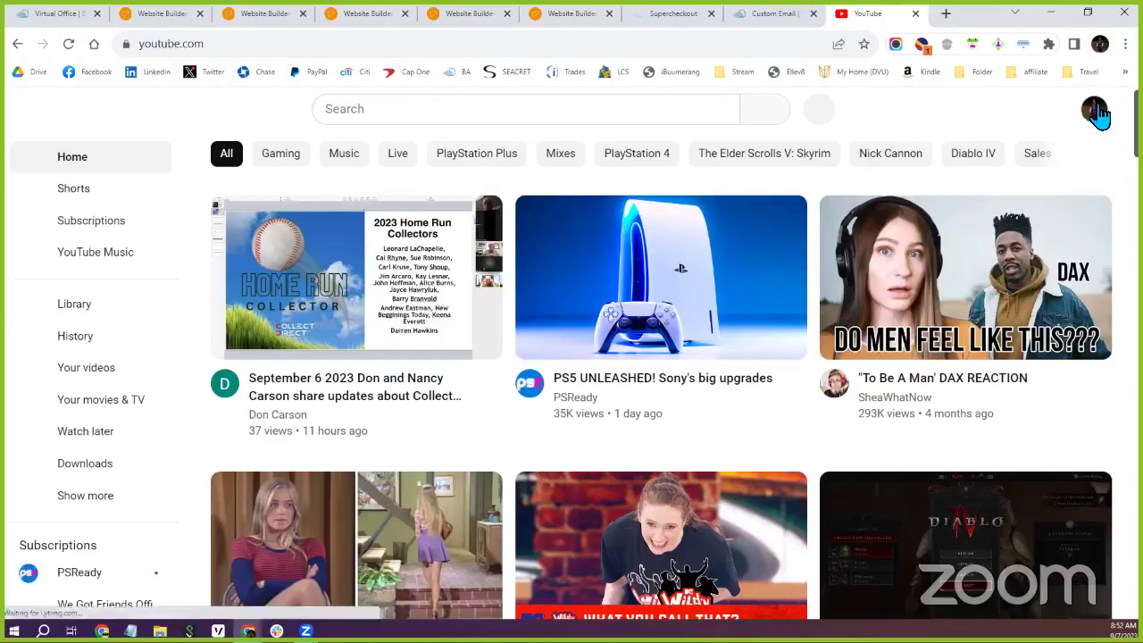
Step: Go to the signed-in account's own YouTube channel and show its videos
left_click(1096, 112)
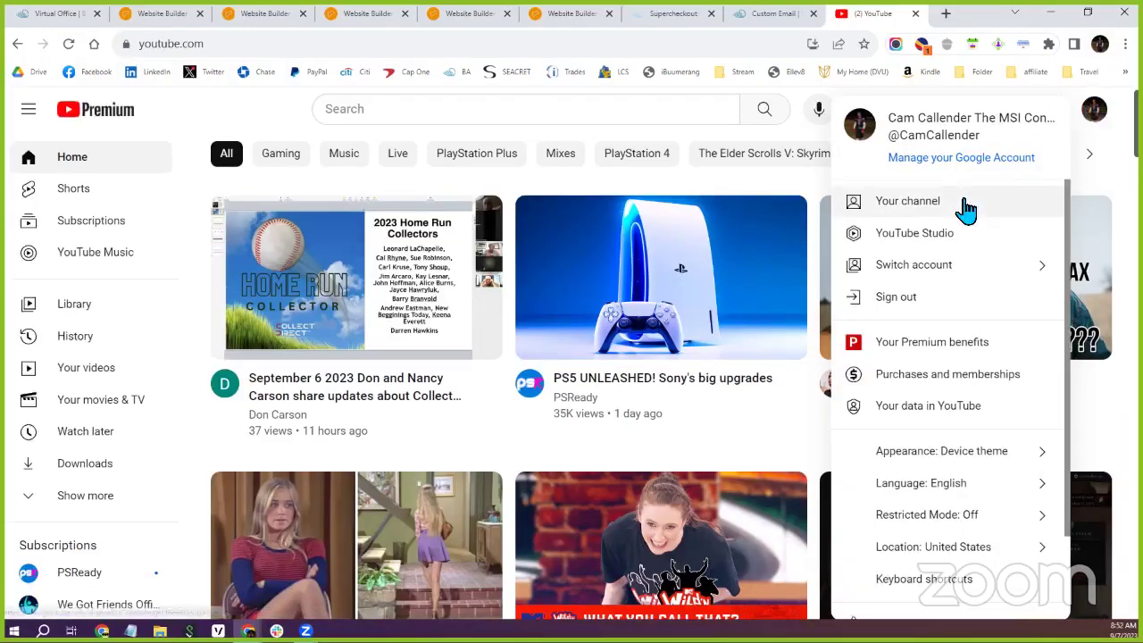
left_click(967, 208)
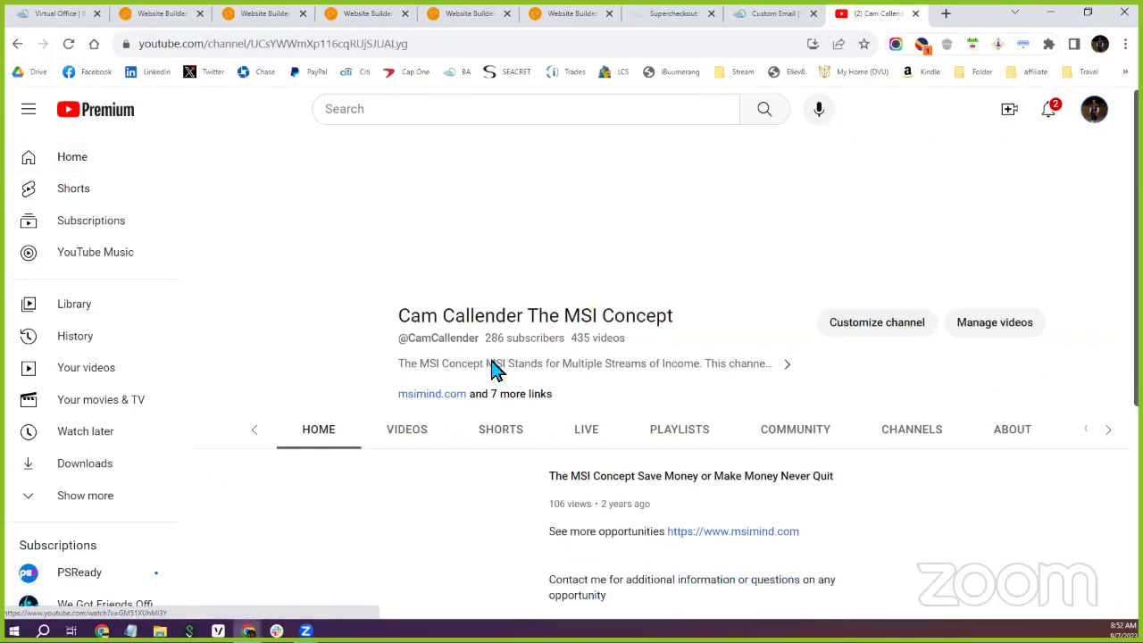
left_click(368, 437)
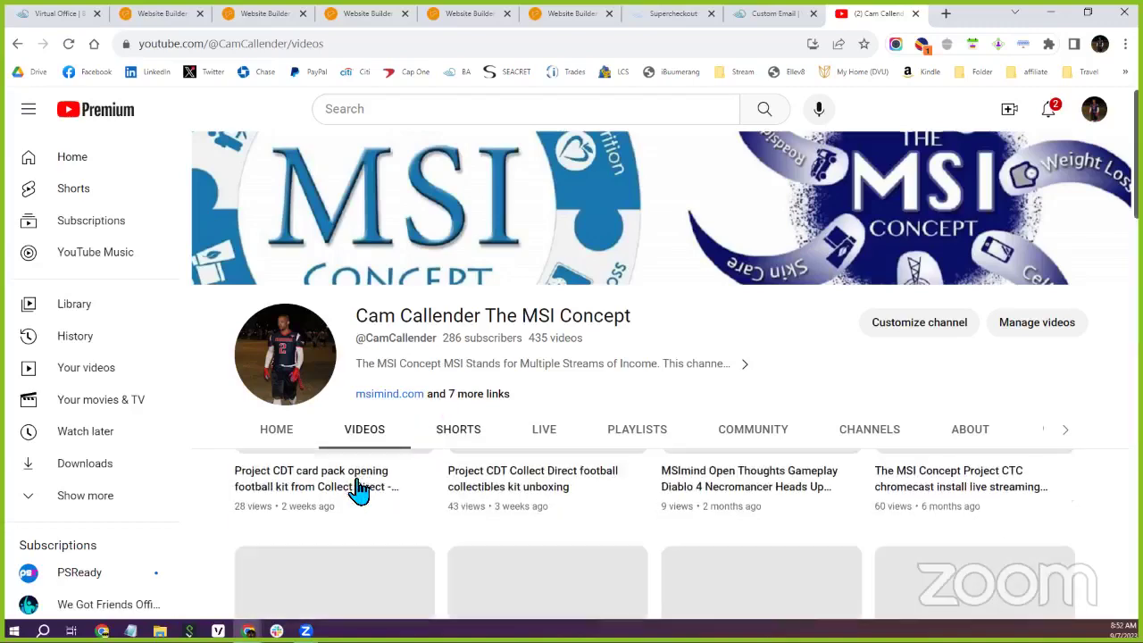
Step: Open the Project CDT card pack opening football kit video for editing in YouTube Studio and review its details
scroll(360, 490, "down", 2)
left_click(359, 490)
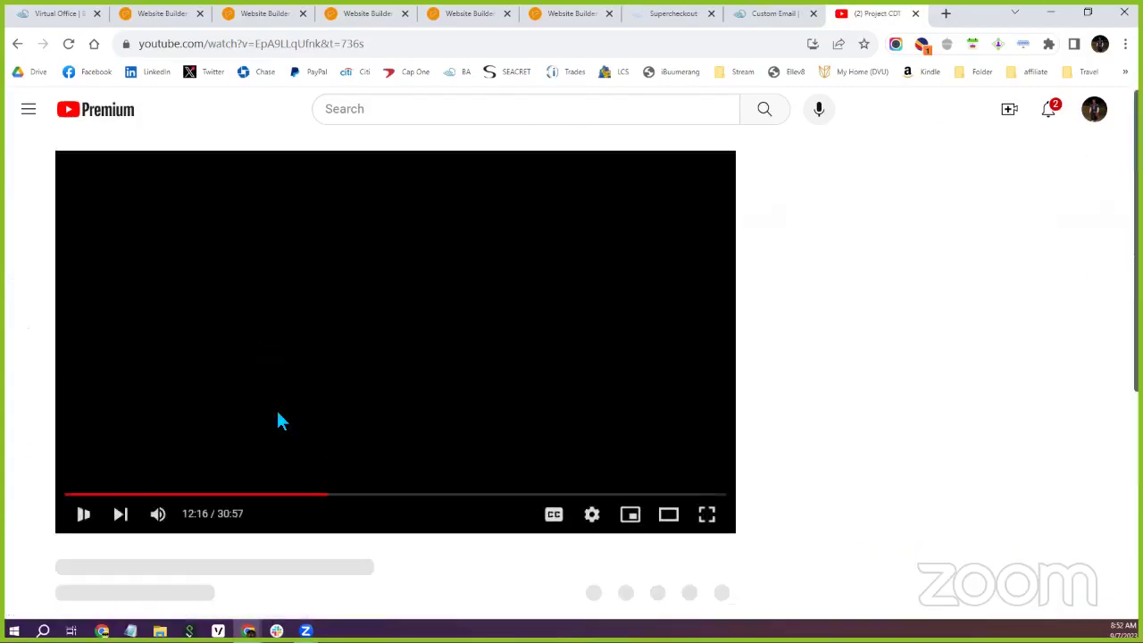
scroll(295, 455, "down", 2)
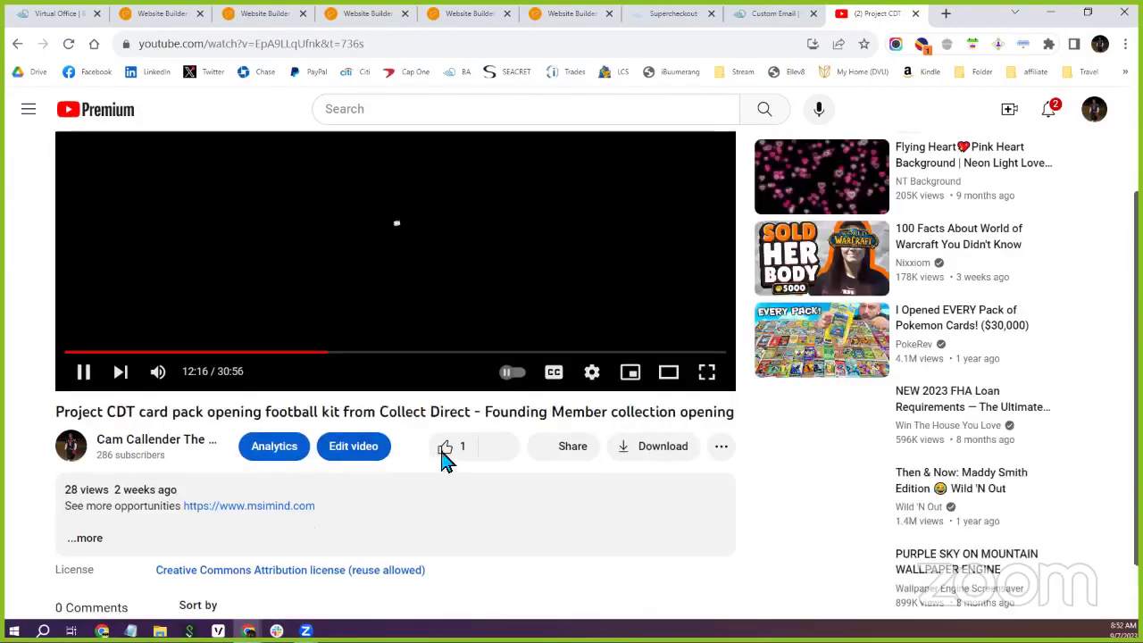
left_click(357, 457)
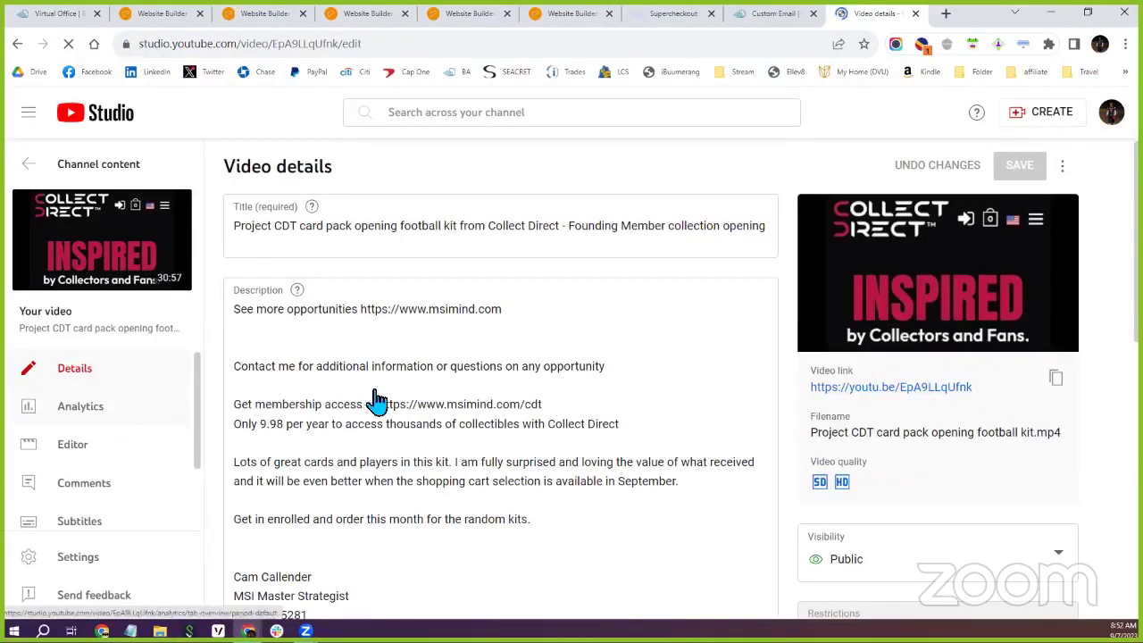
scroll(424, 365, "down", 1)
scroll(423, 365, "down", 2)
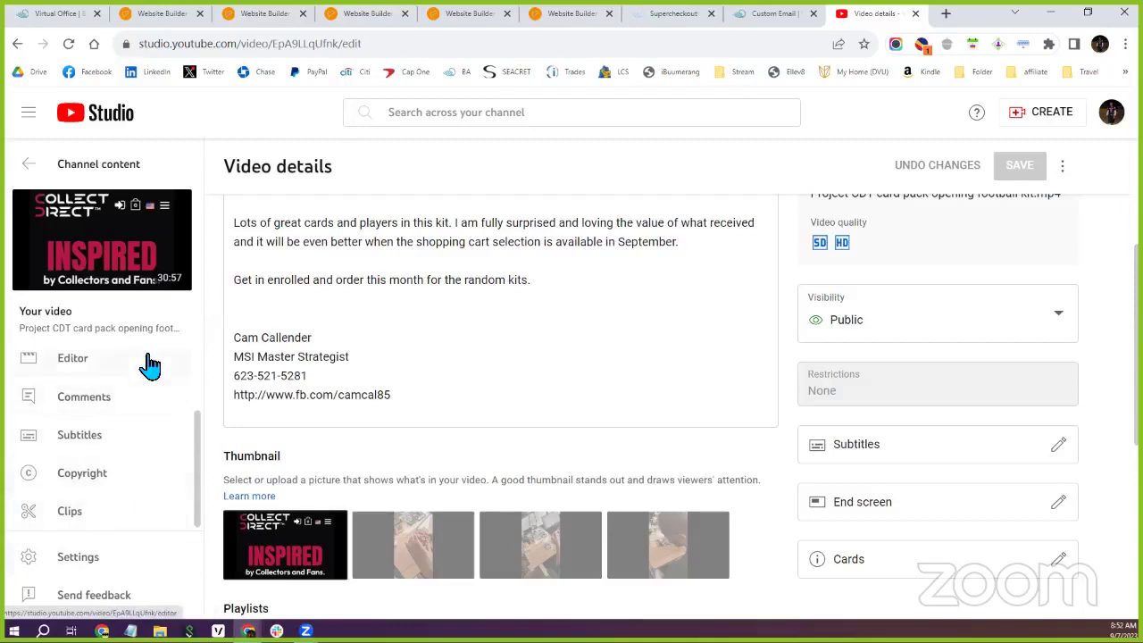
Step: Show the video's Editor page with its trimming and audio tools, and switch to its Subtitles page
scroll(142, 393, "up", 2)
left_click(133, 457)
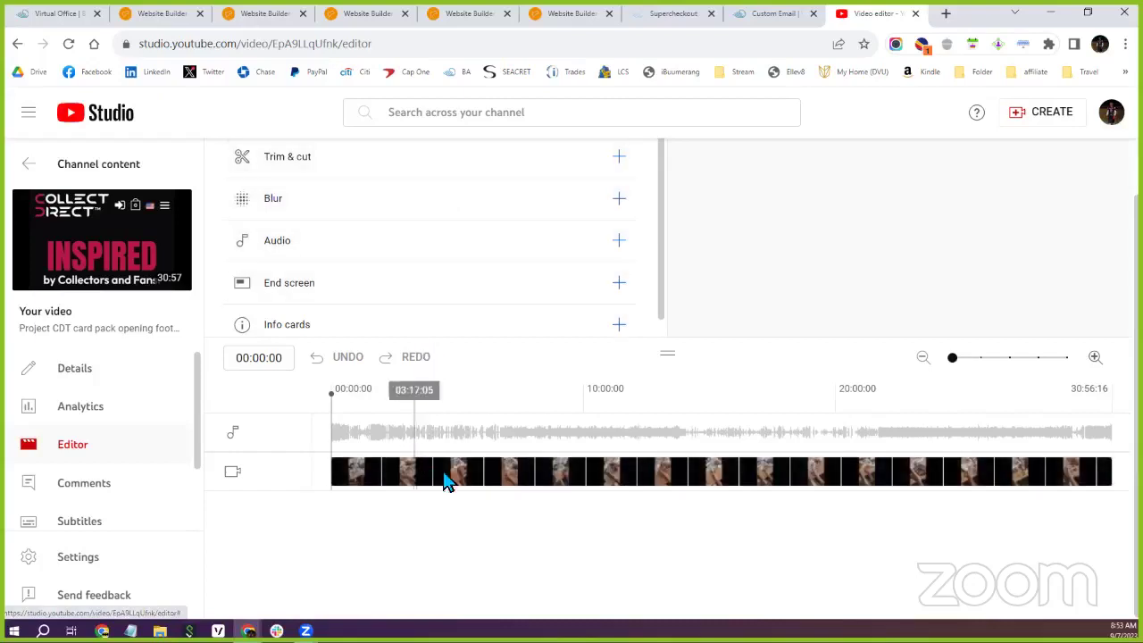
scroll(383, 380, "up", 1)
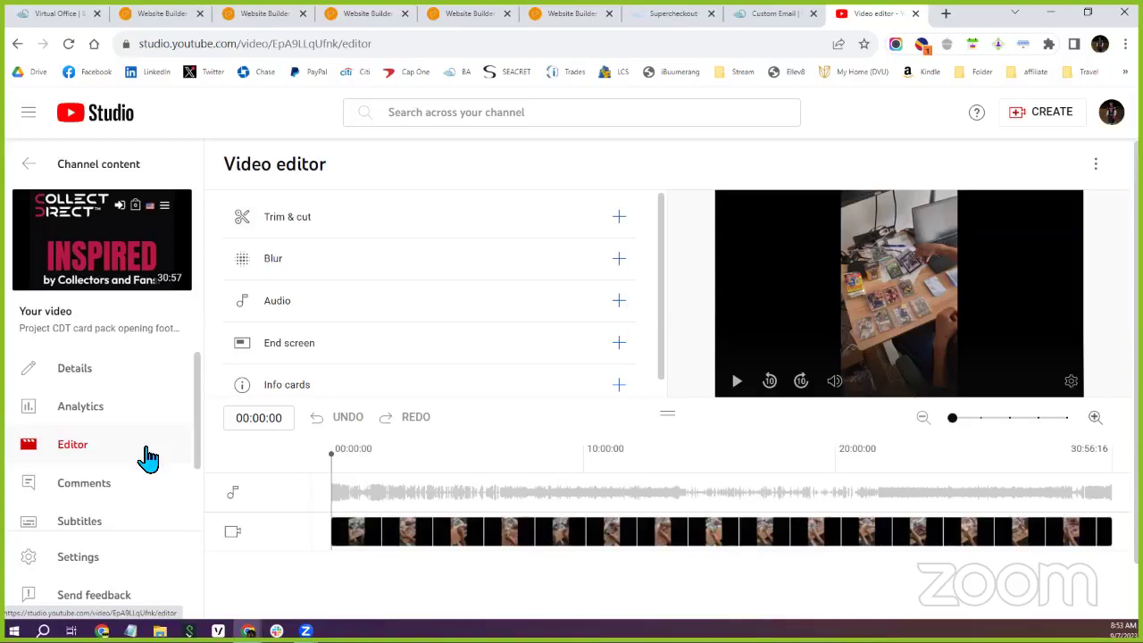
left_click(125, 523)
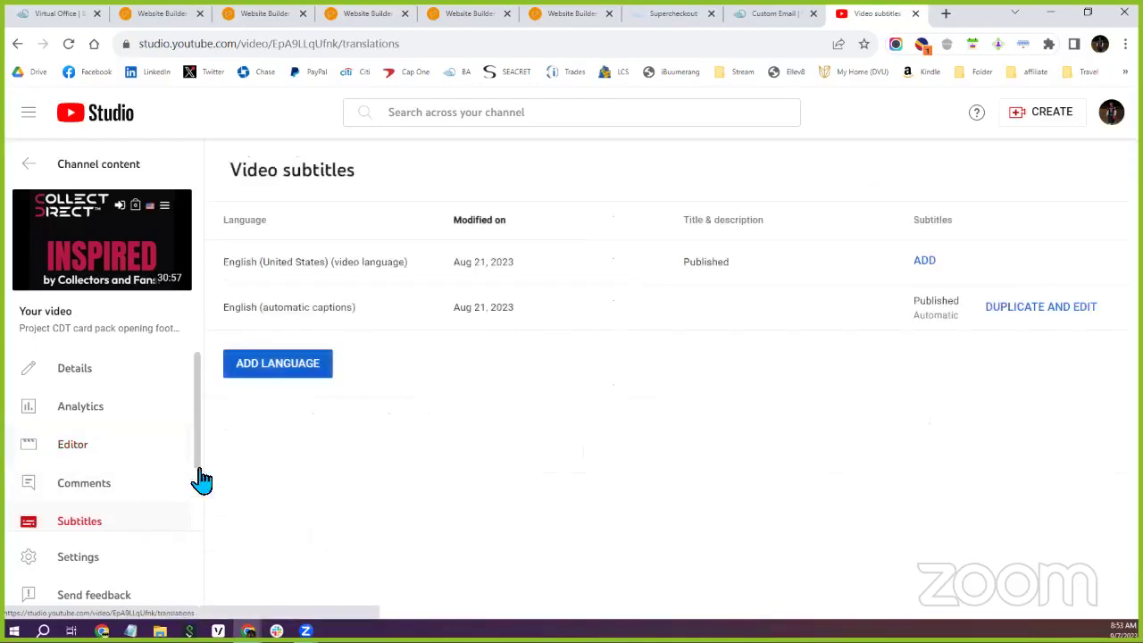